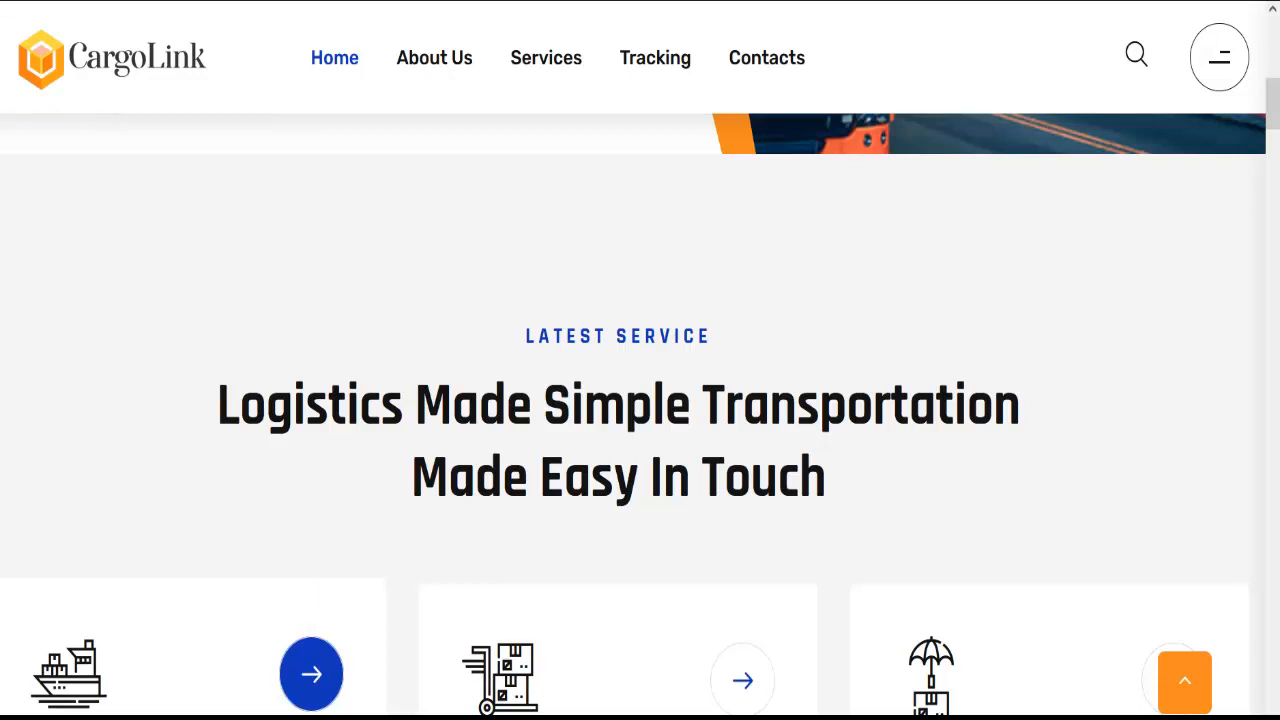
Scroll through the CargoLink home page and back to the top
scroll(740, 672, up, 8)
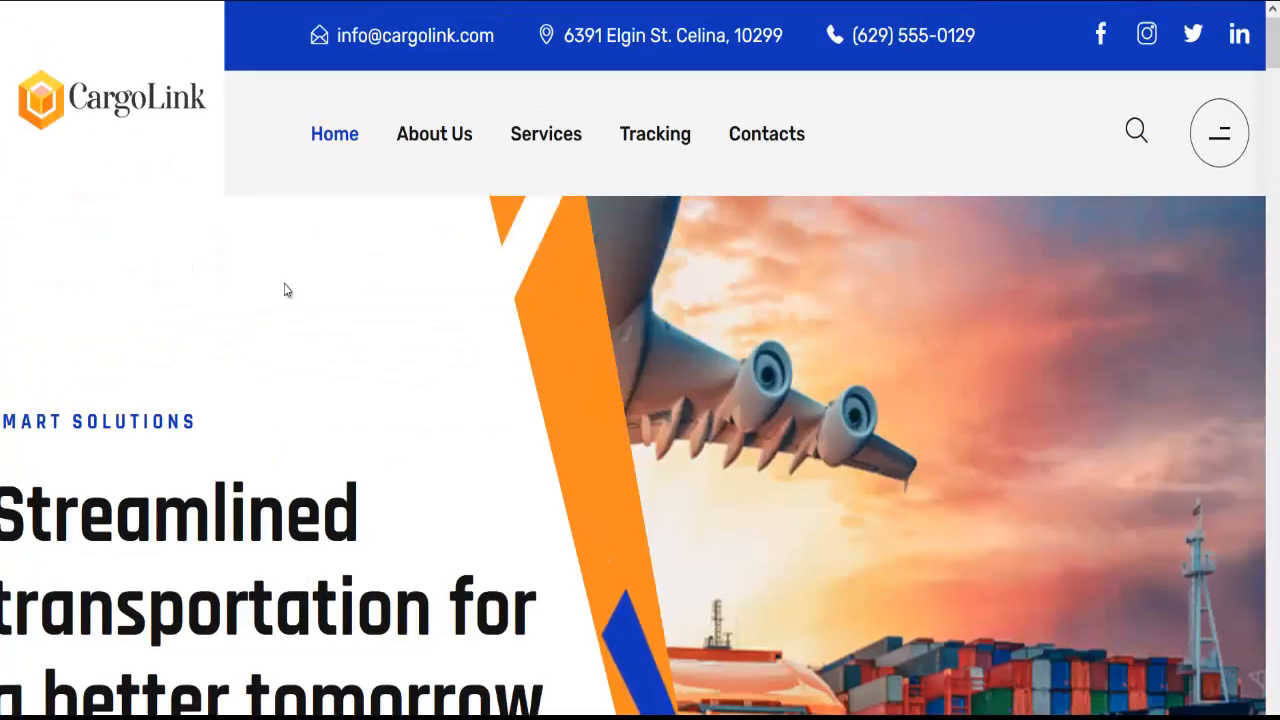
scroll(343, 280, down, 5)
scroll(335, 314, down, 8)
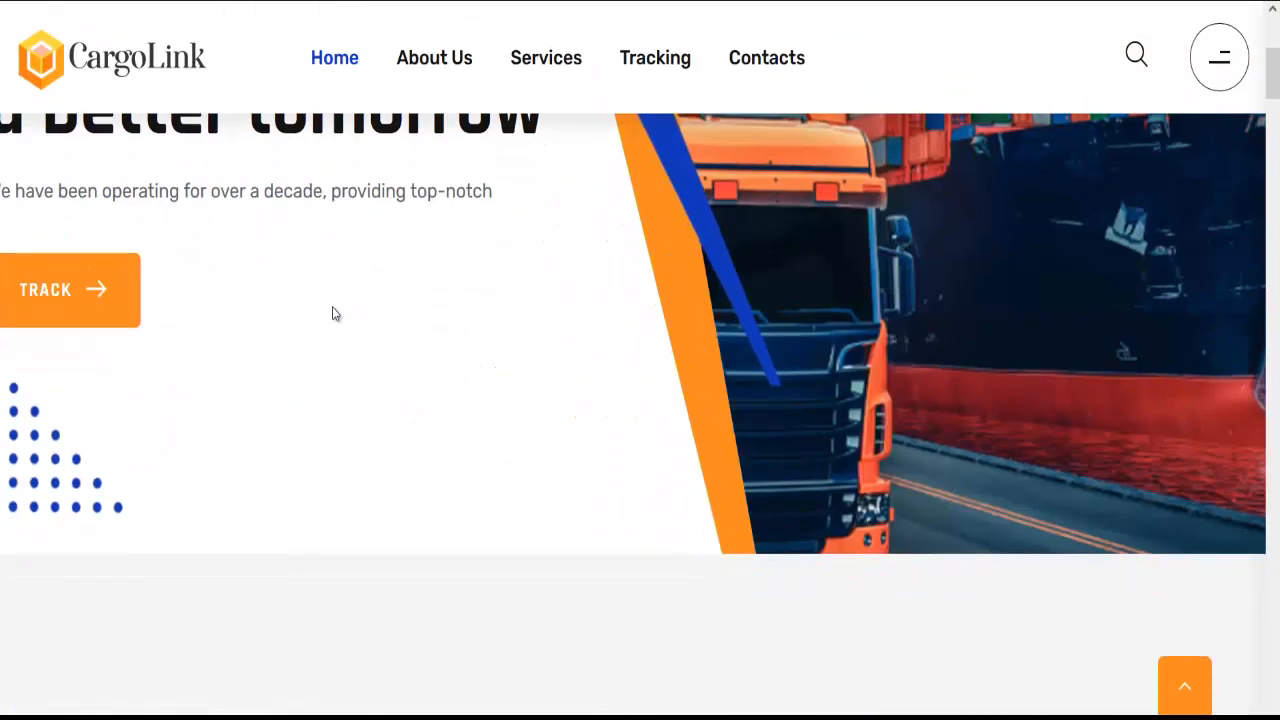
scroll(440, 365, down, 4)
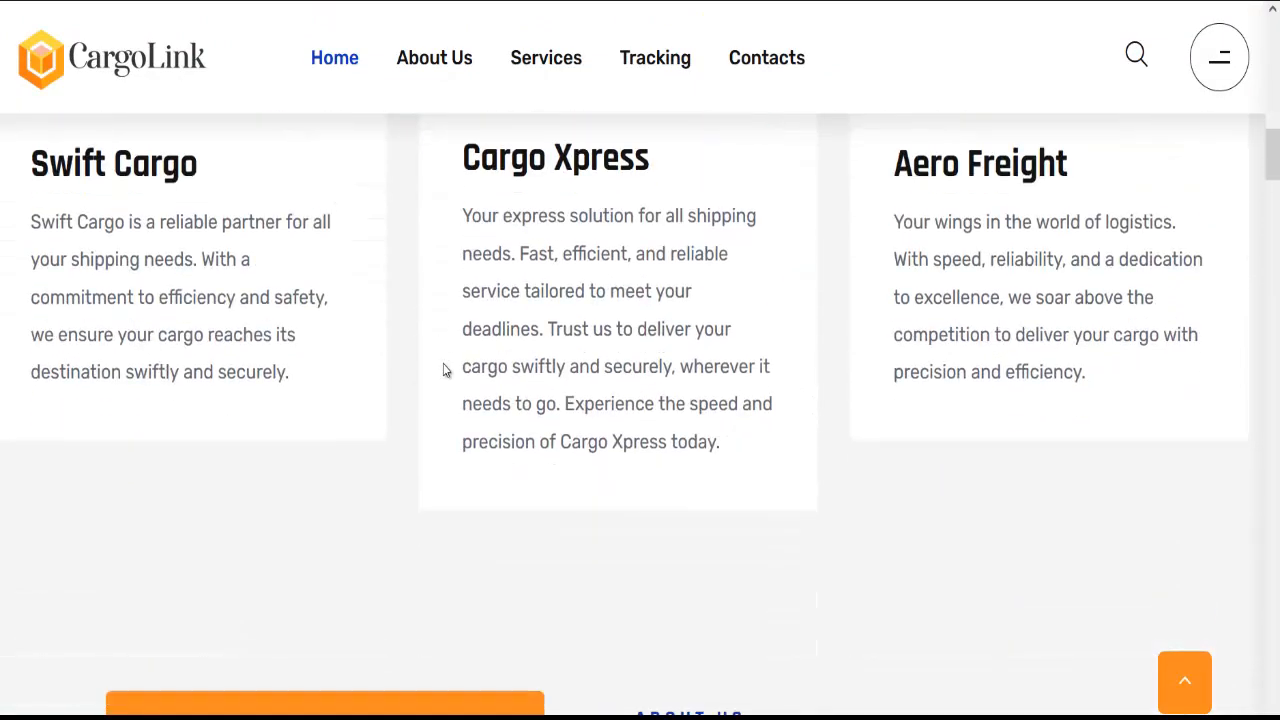
scroll(444, 366, up, 4)
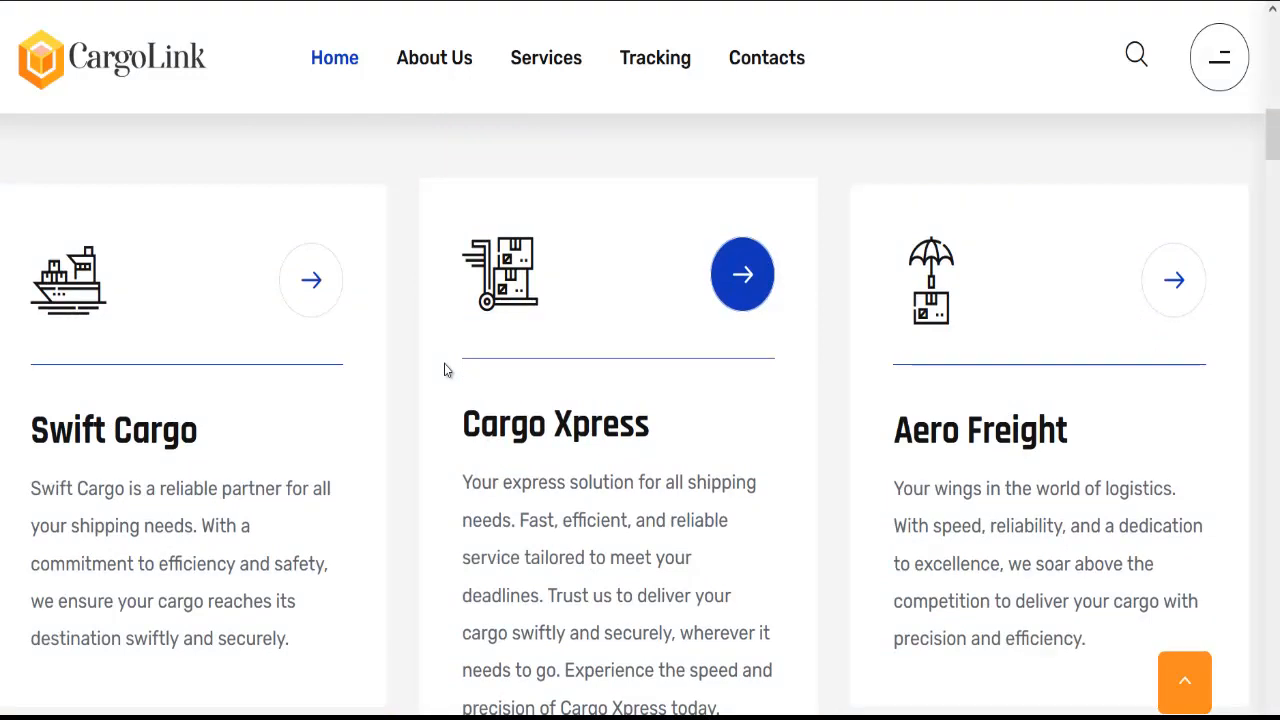
scroll(520, 468, down, 3)
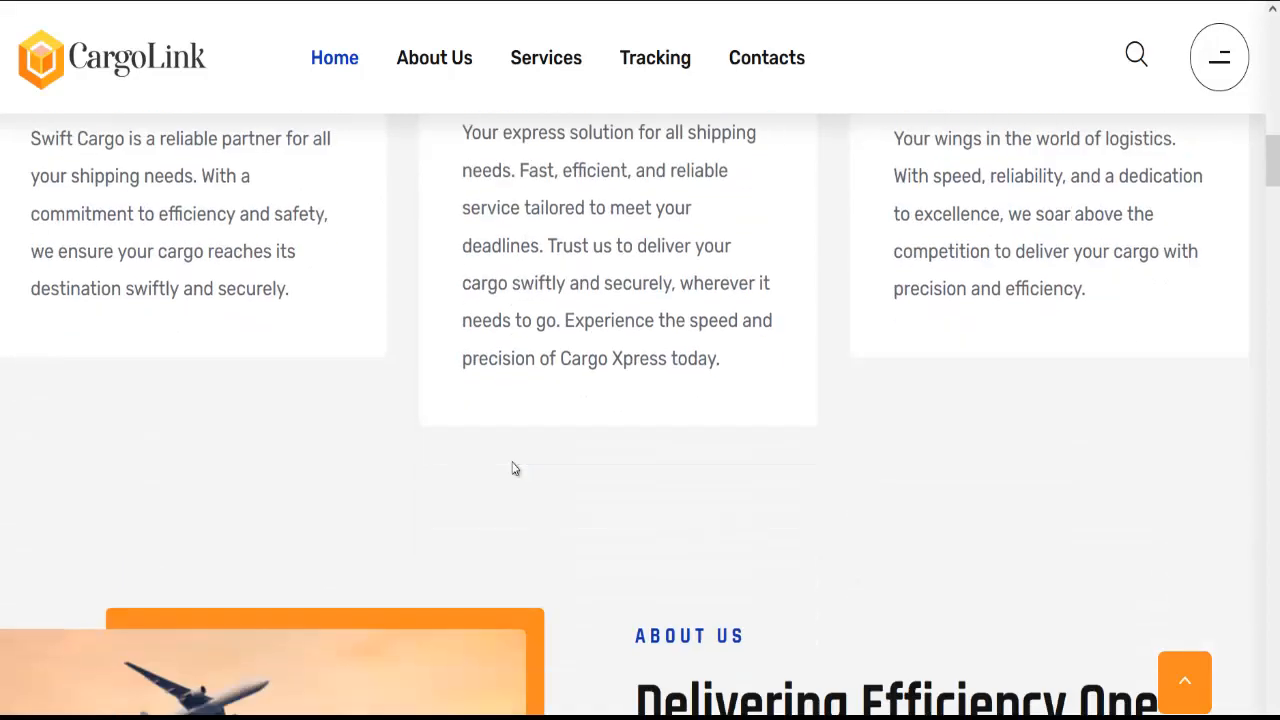
scroll(514, 468, down, 3)
scroll(516, 490, down, 5)
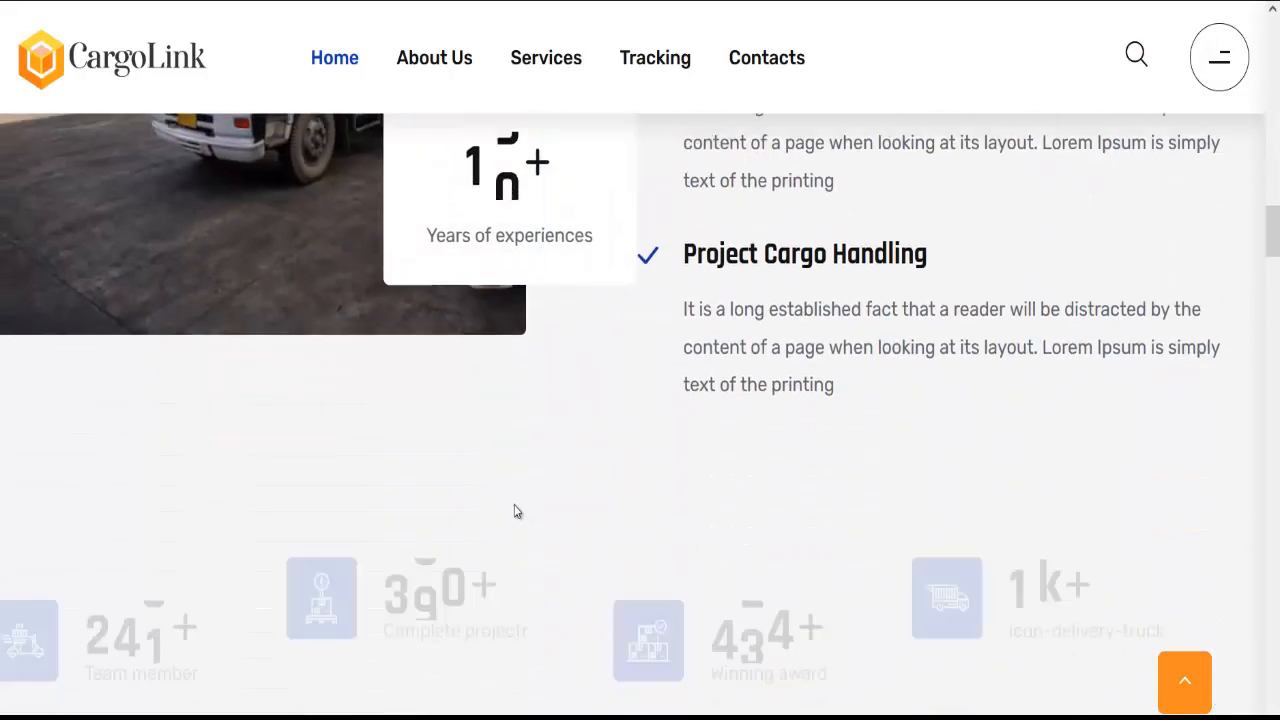
scroll(515, 500, down, 5)
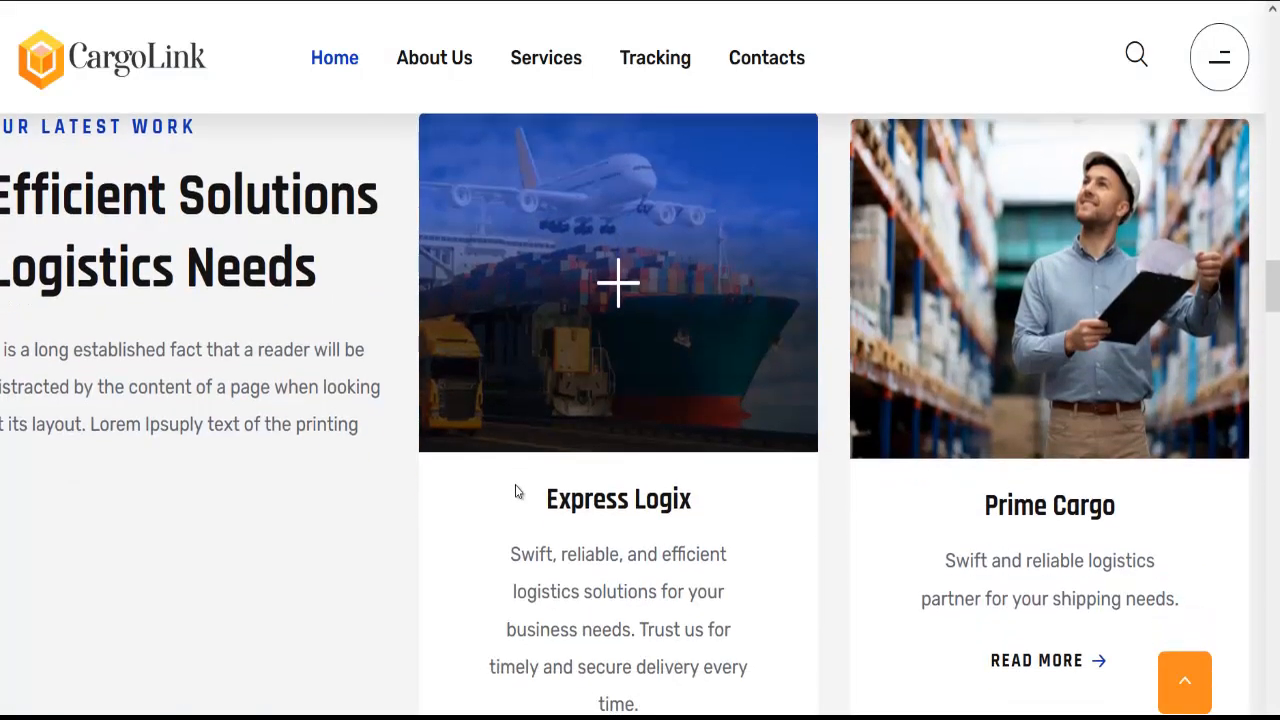
scroll(516, 490, down, 8)
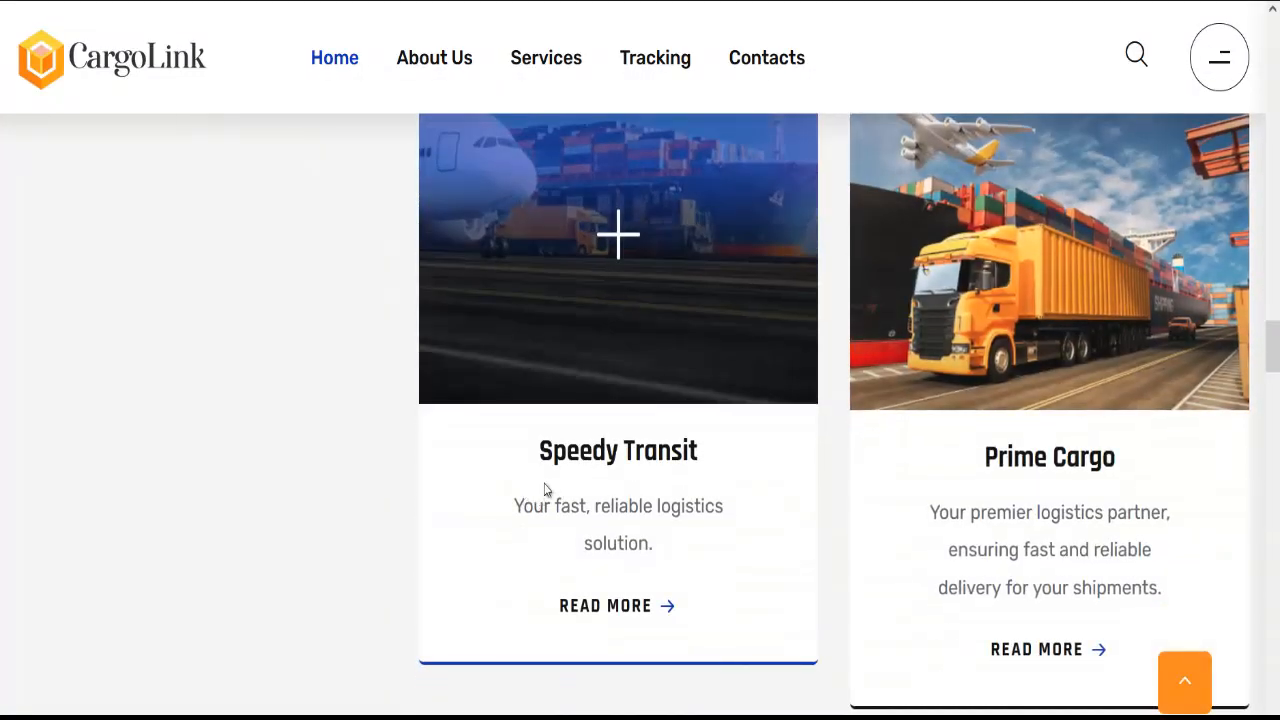
scroll(491, 449, up, 3)
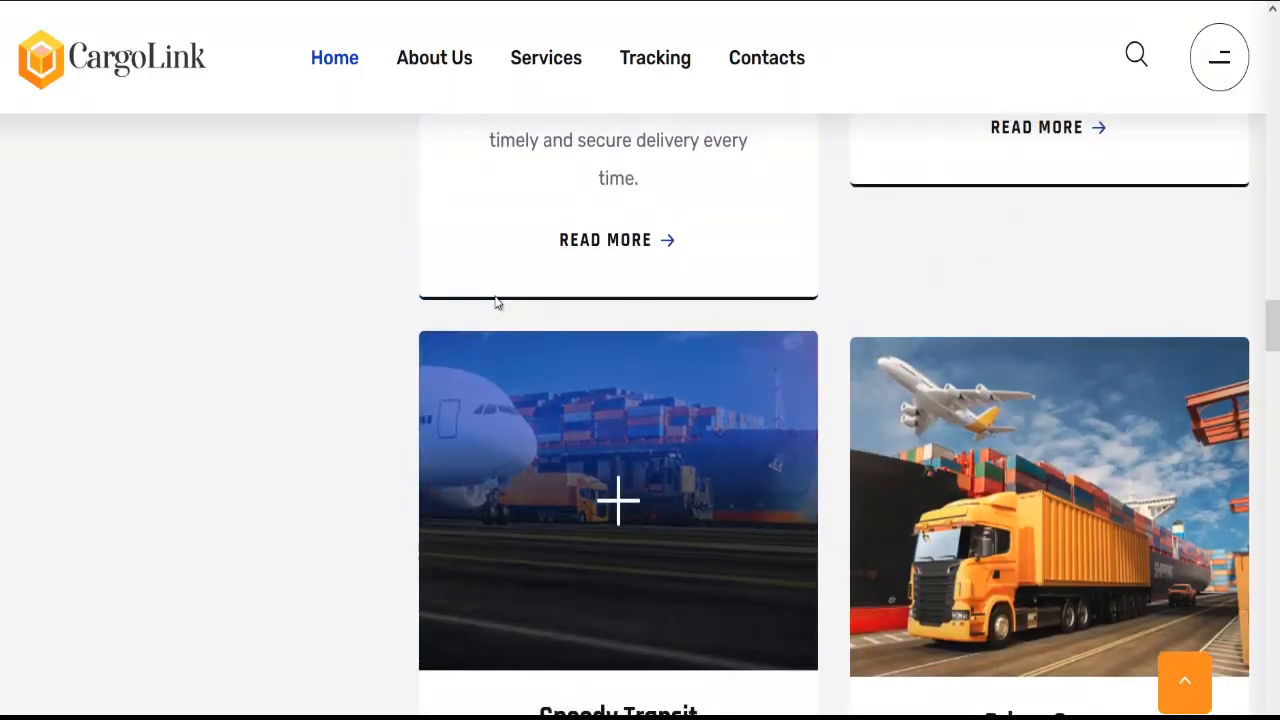
scroll(515, 315, up, 6)
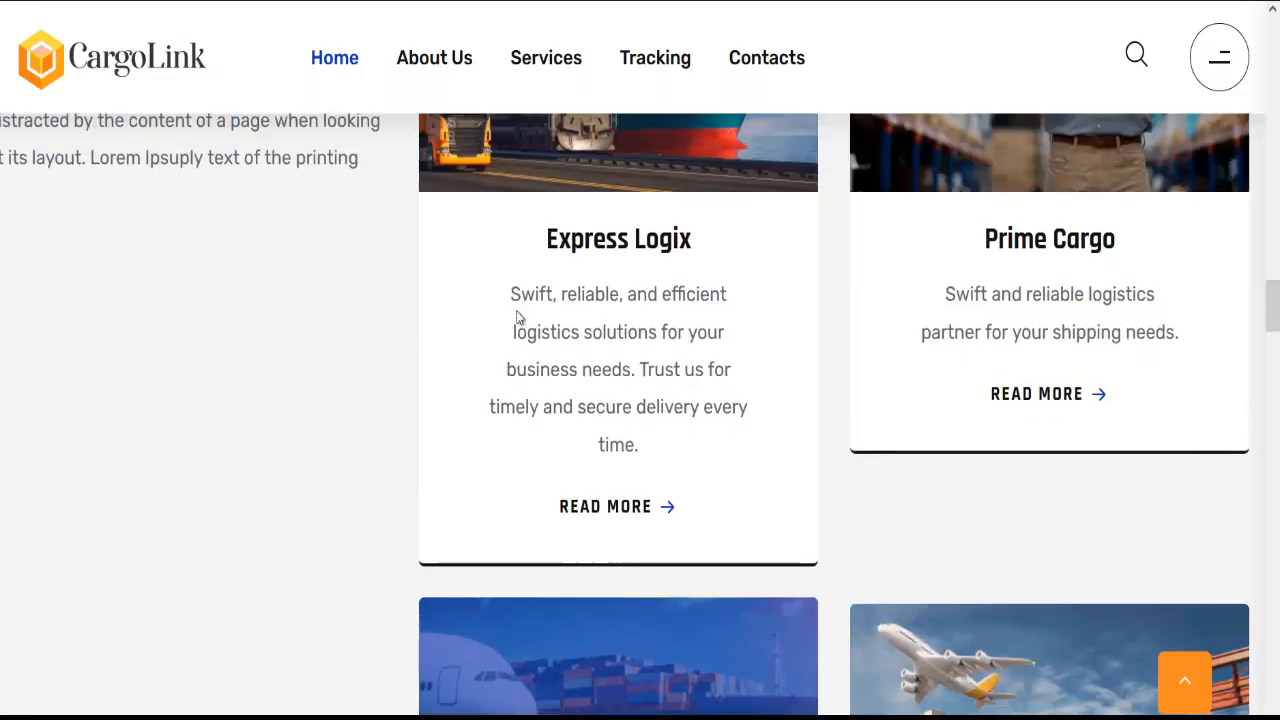
scroll(452, 370, up, 3)
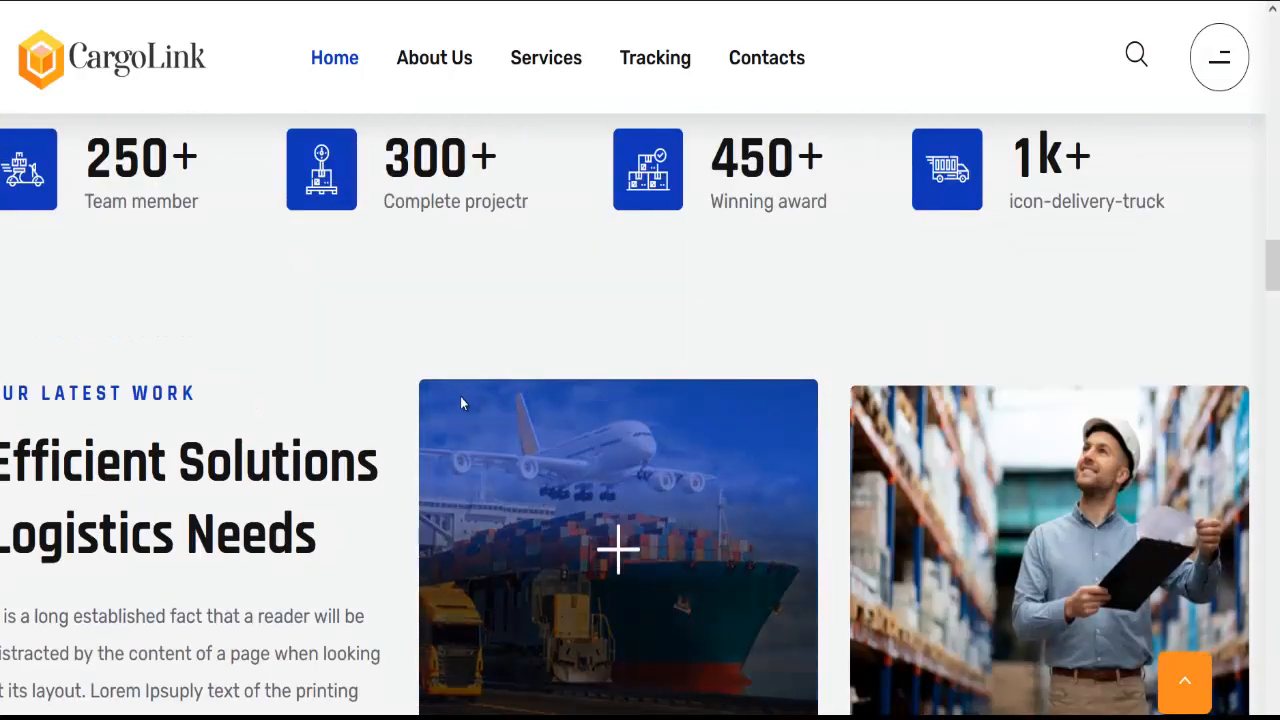
scroll(460, 396, up, 10)
scroll(533, 357, up, 4)
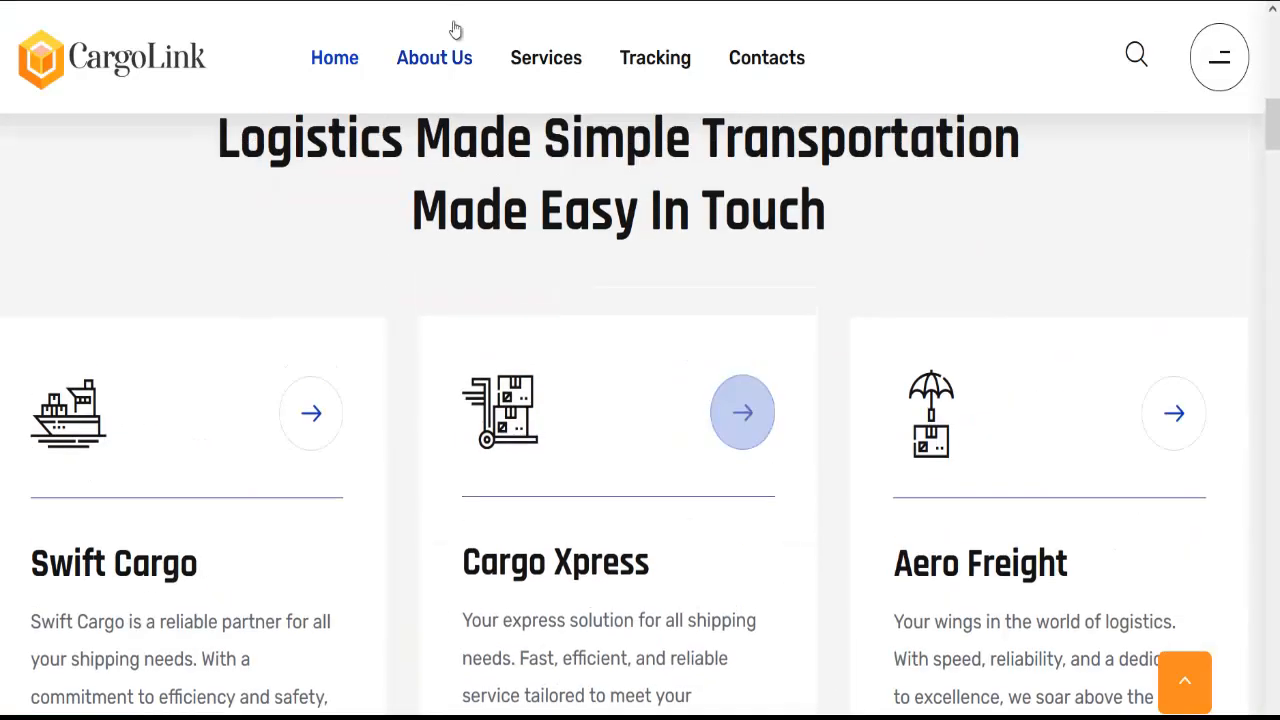
scroll(449, 100, up, 10)
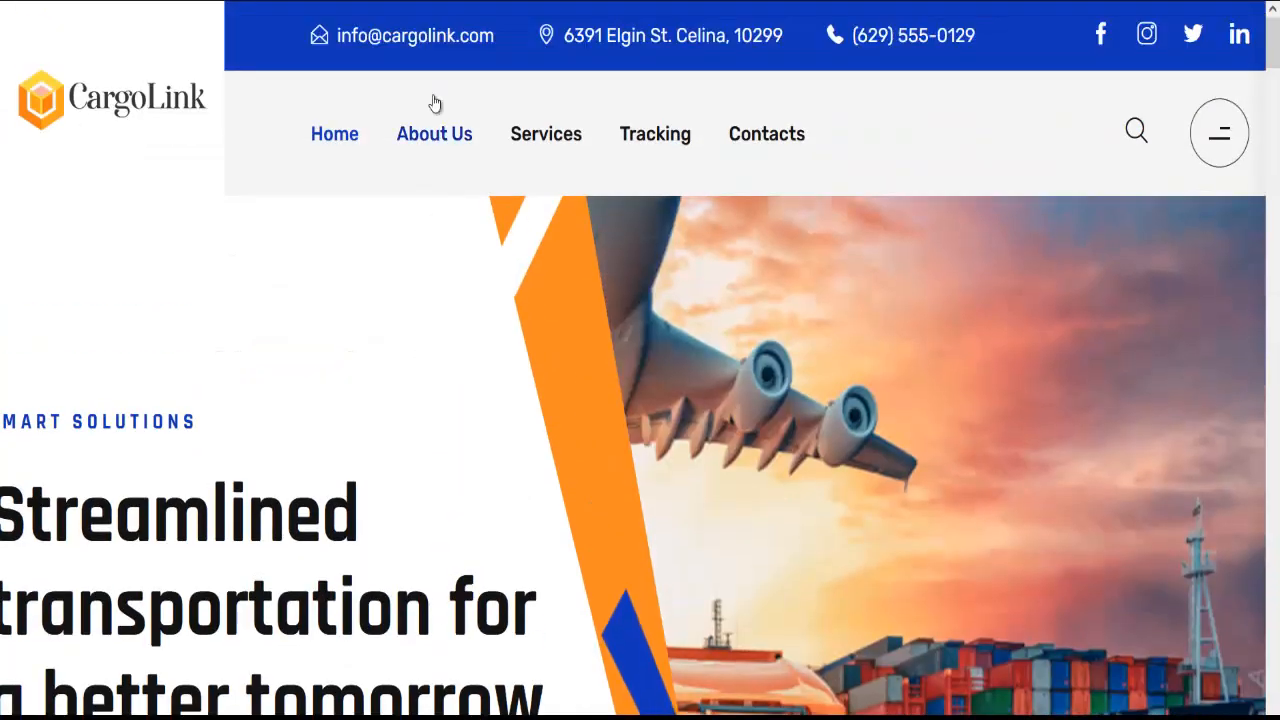
View the About Us page, scrolling through its content
click(440, 136)
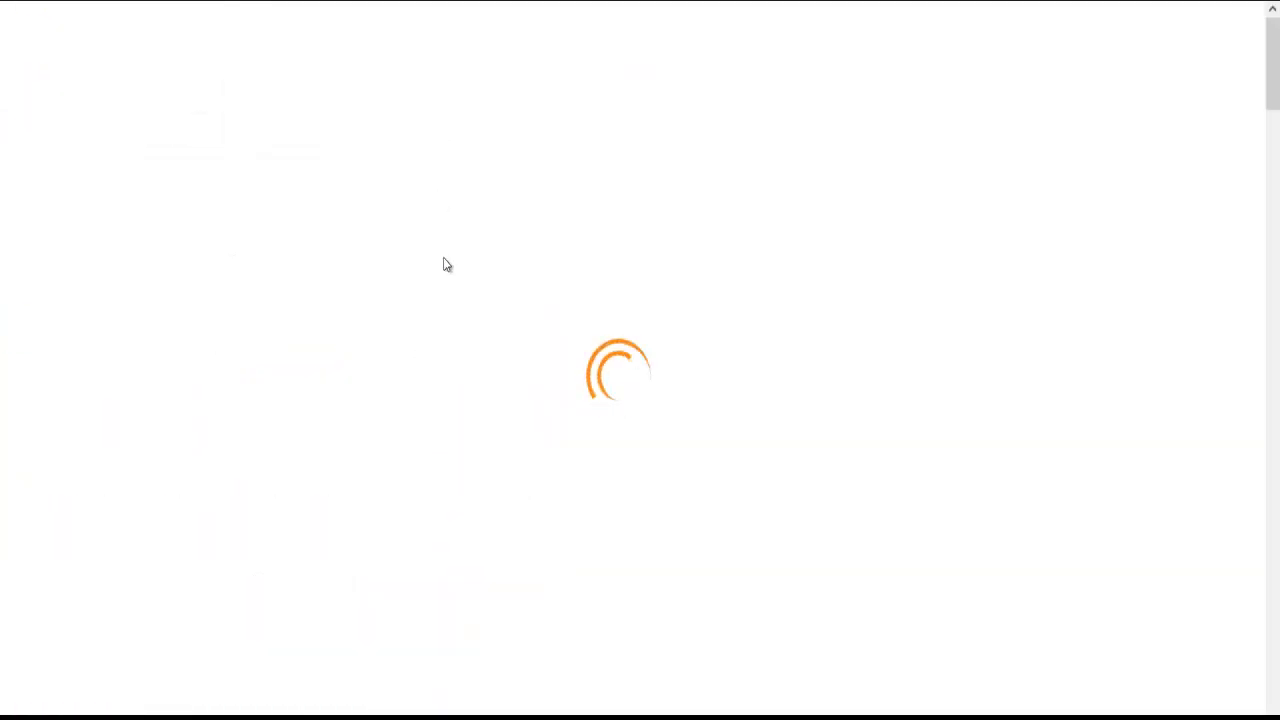
scroll(448, 290, down, 3)
scroll(452, 308, down, 10)
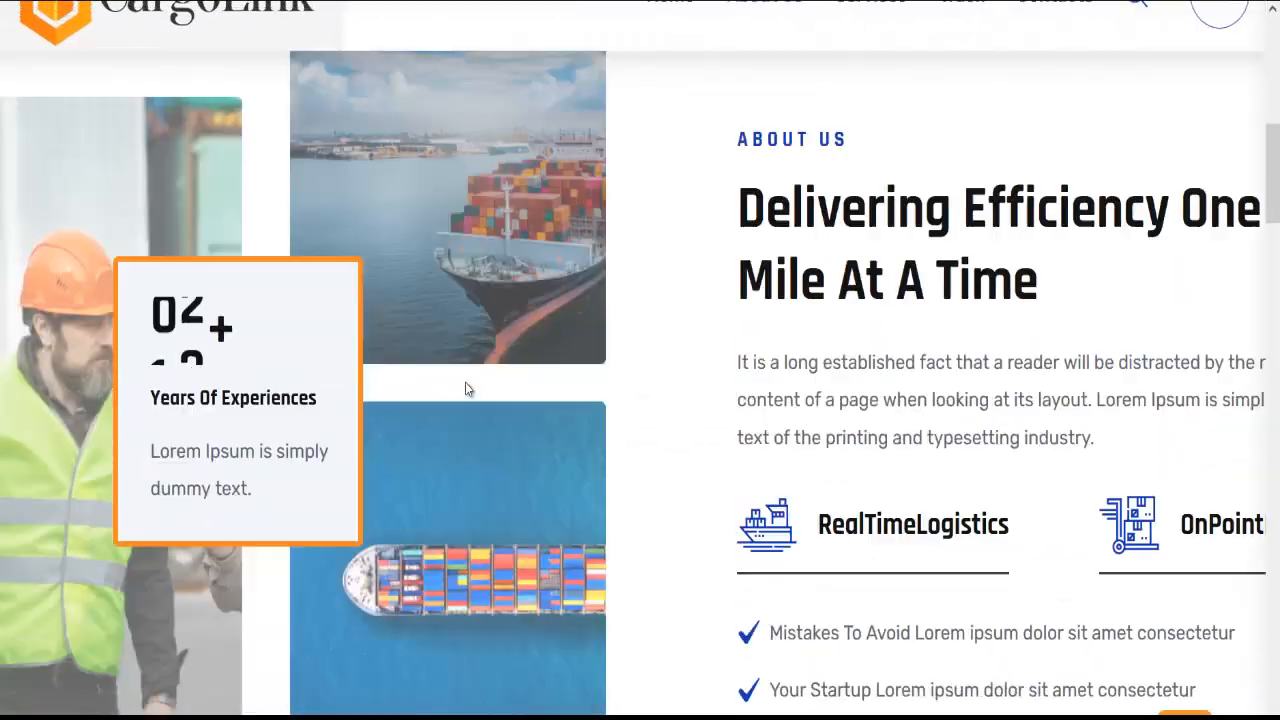
scroll(835, 380, down, 10)
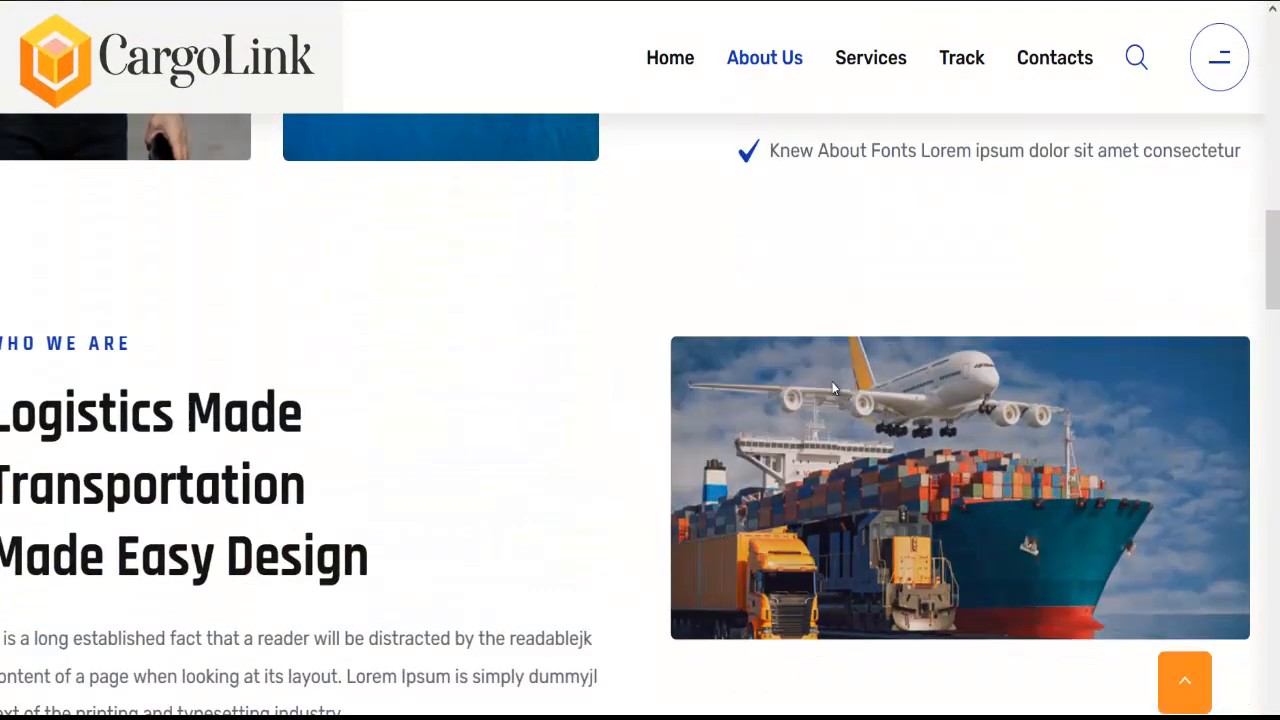
scroll(824, 362, down, 15)
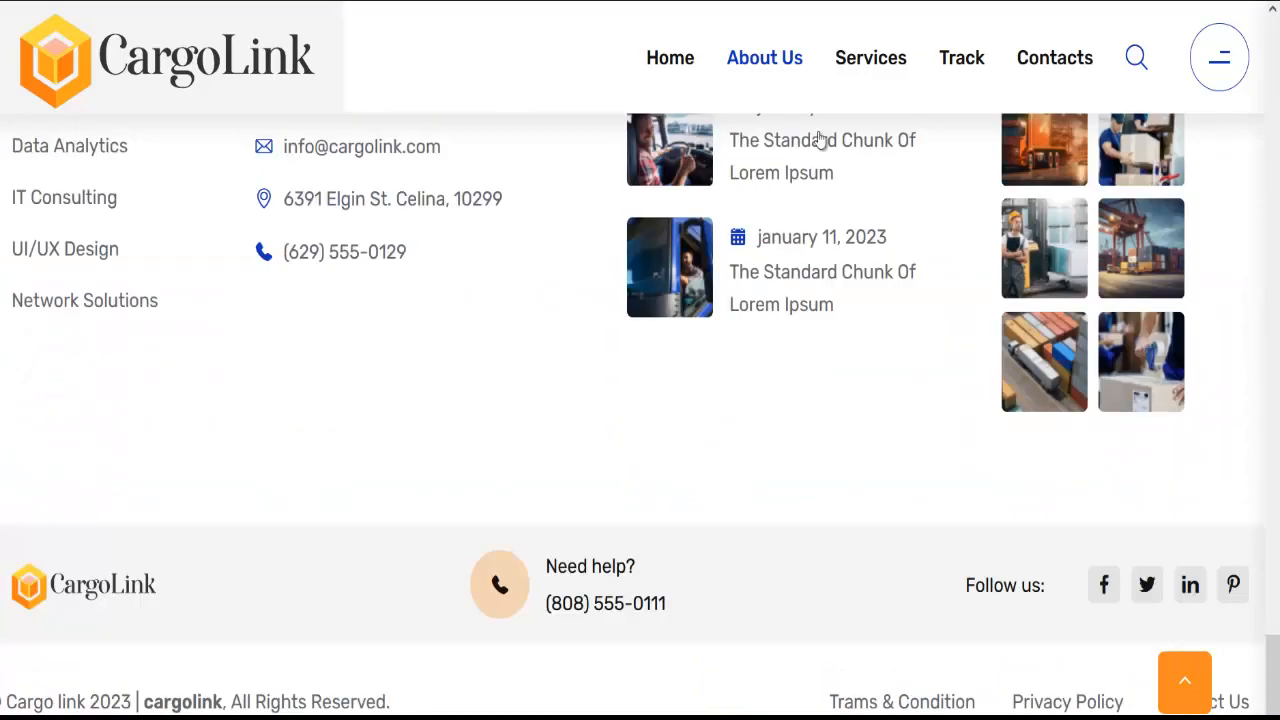
Browse the Services page, expand and collapse FAQ question 01, then go to Track
click(881, 72)
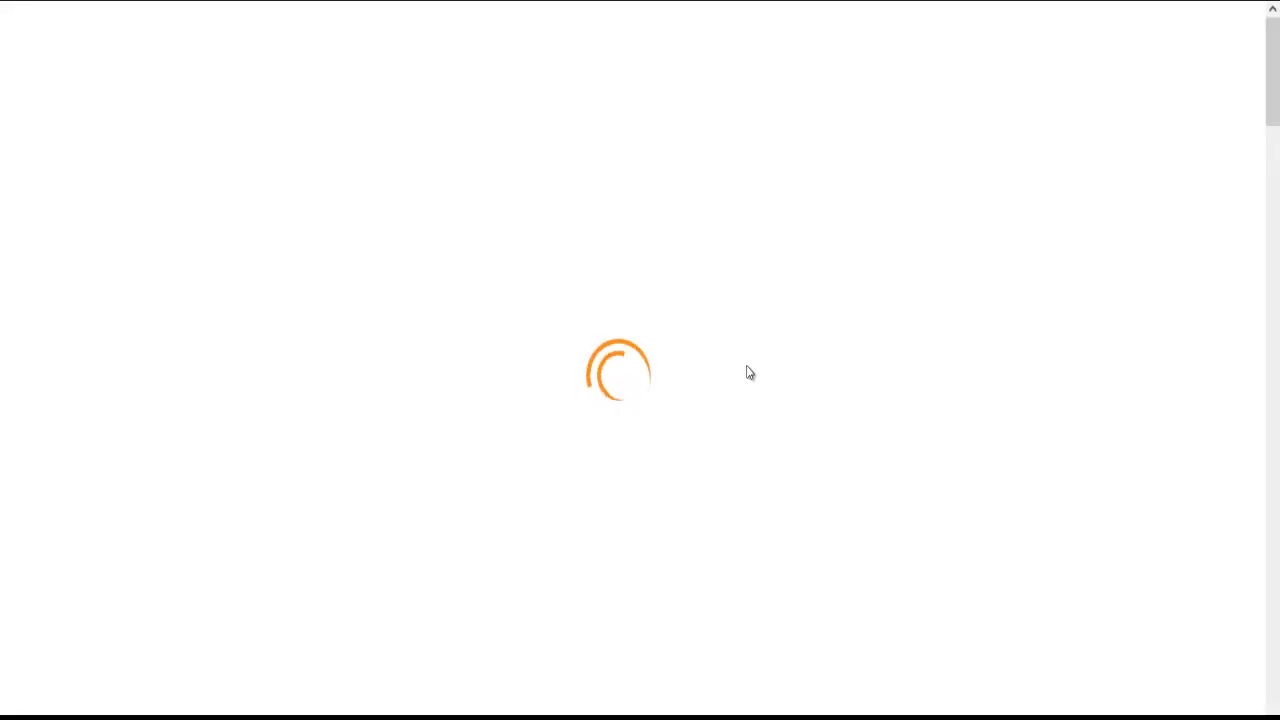
scroll(750, 370, down, 3)
scroll(750, 371, down, 6)
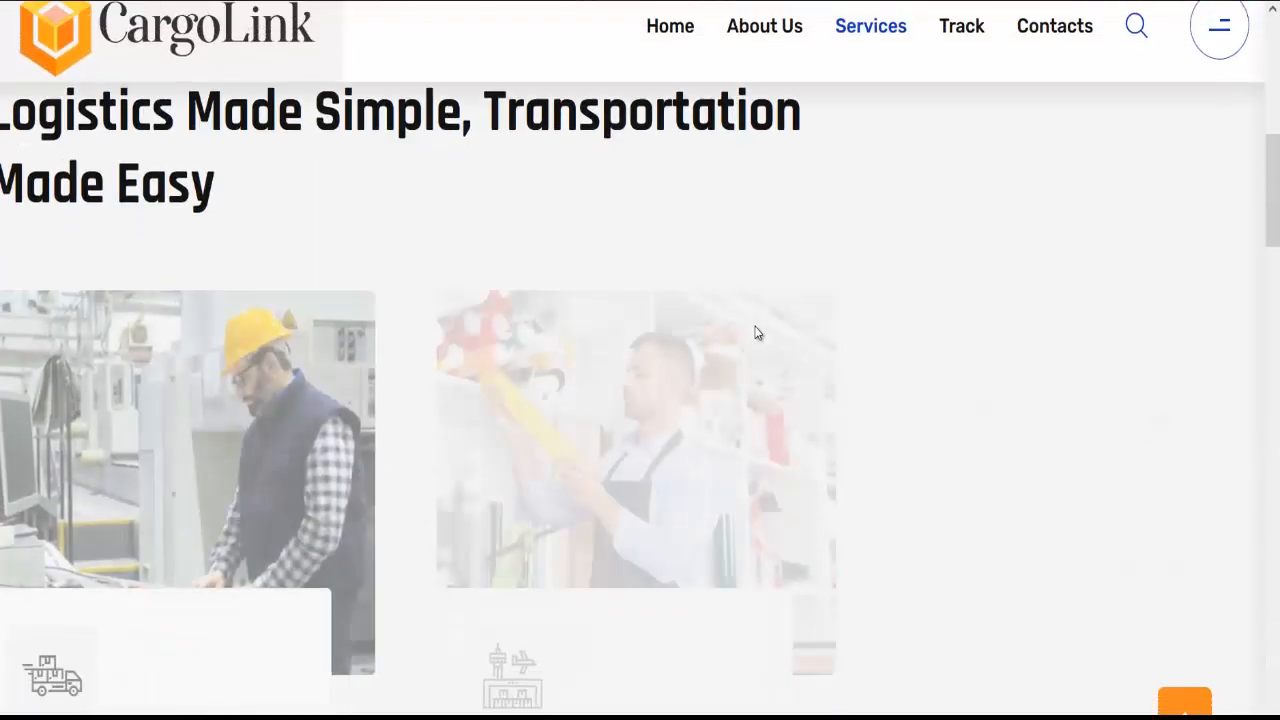
scroll(392, 377, down, 3)
scroll(392, 377, down, 10)
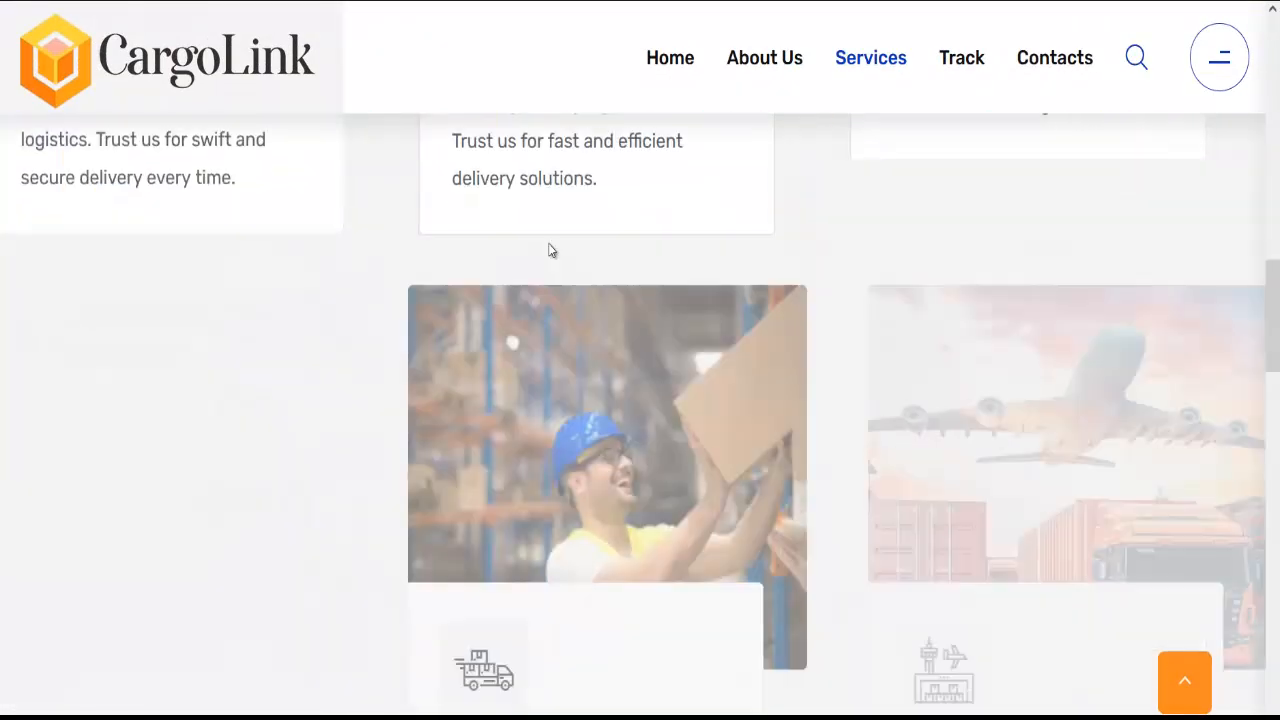
scroll(622, 238, up, 1)
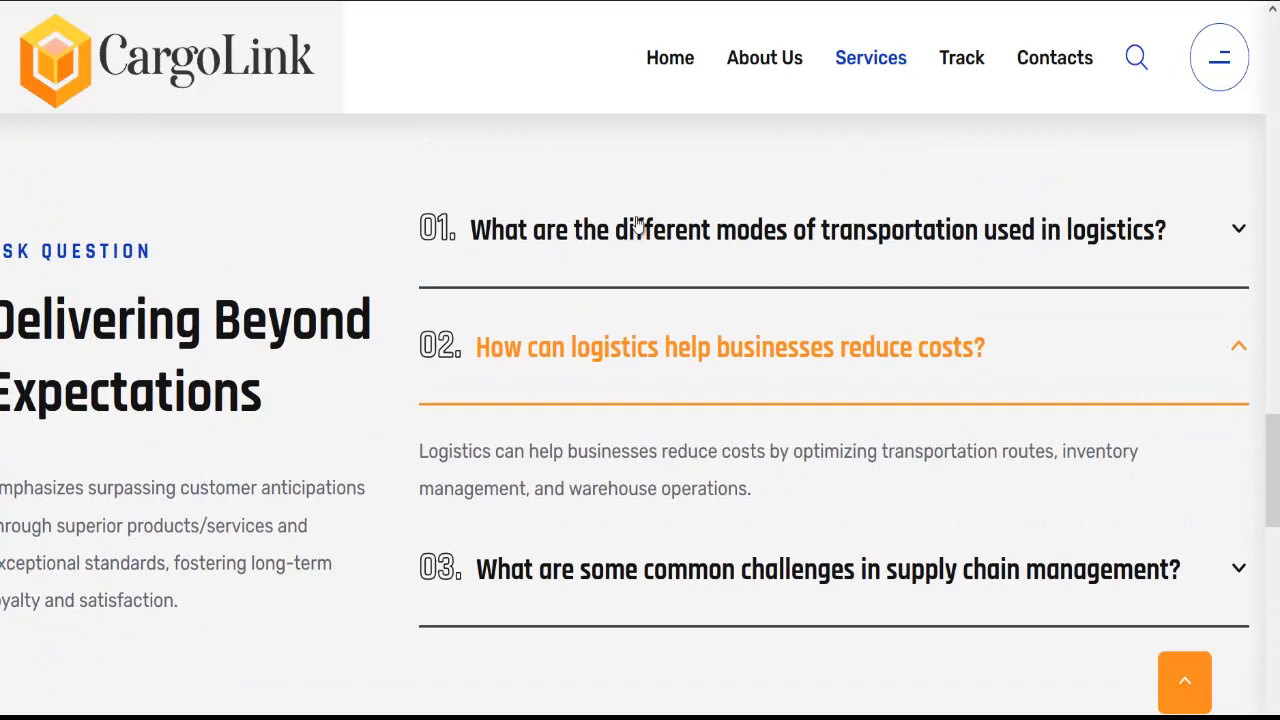
click(636, 226)
click(640, 257)
scroll(441, 385, down, 3)
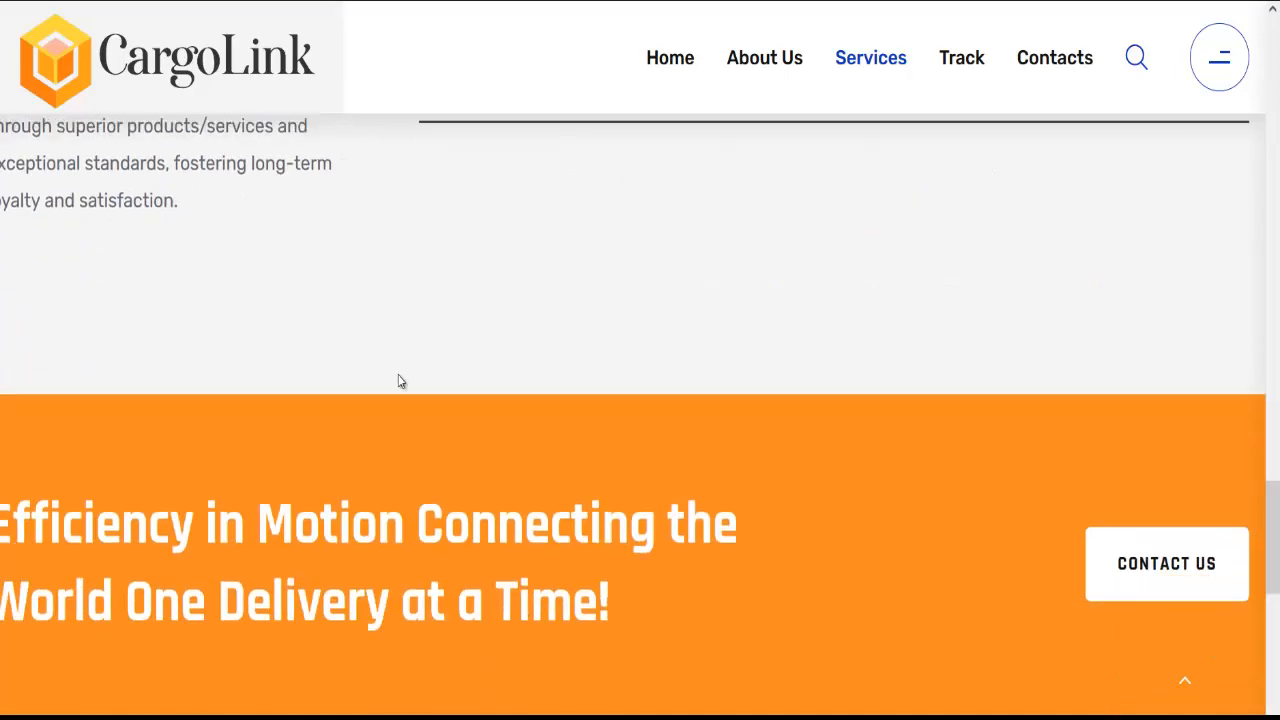
scroll(400, 375, up, 5)
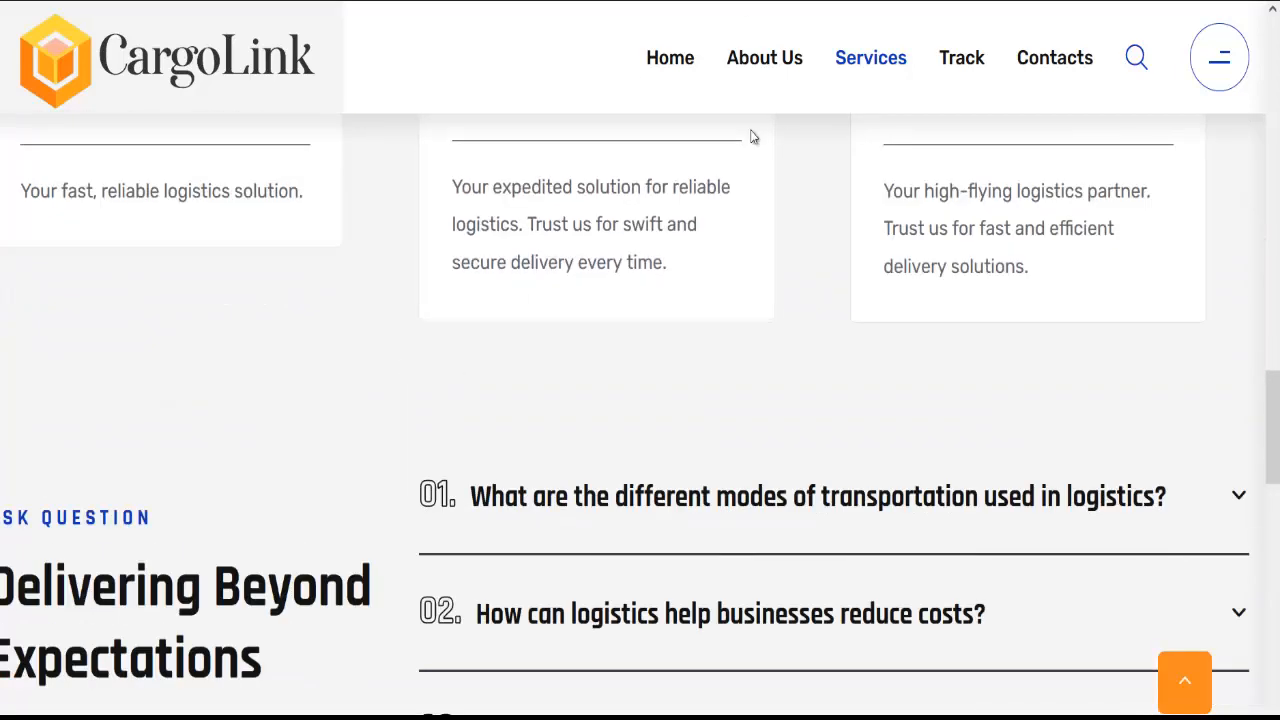
click(962, 62)
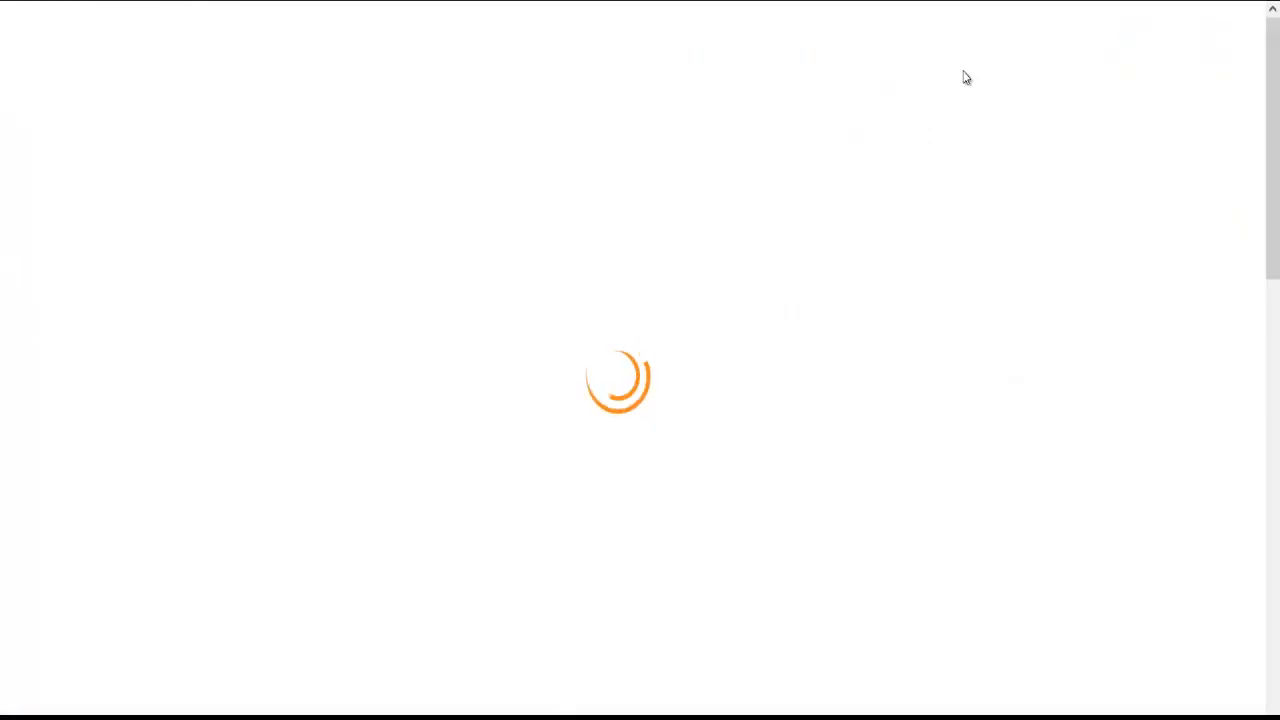
Enter the shipment's tracking number and look up the shipment
scroll(580, 368, down, 7)
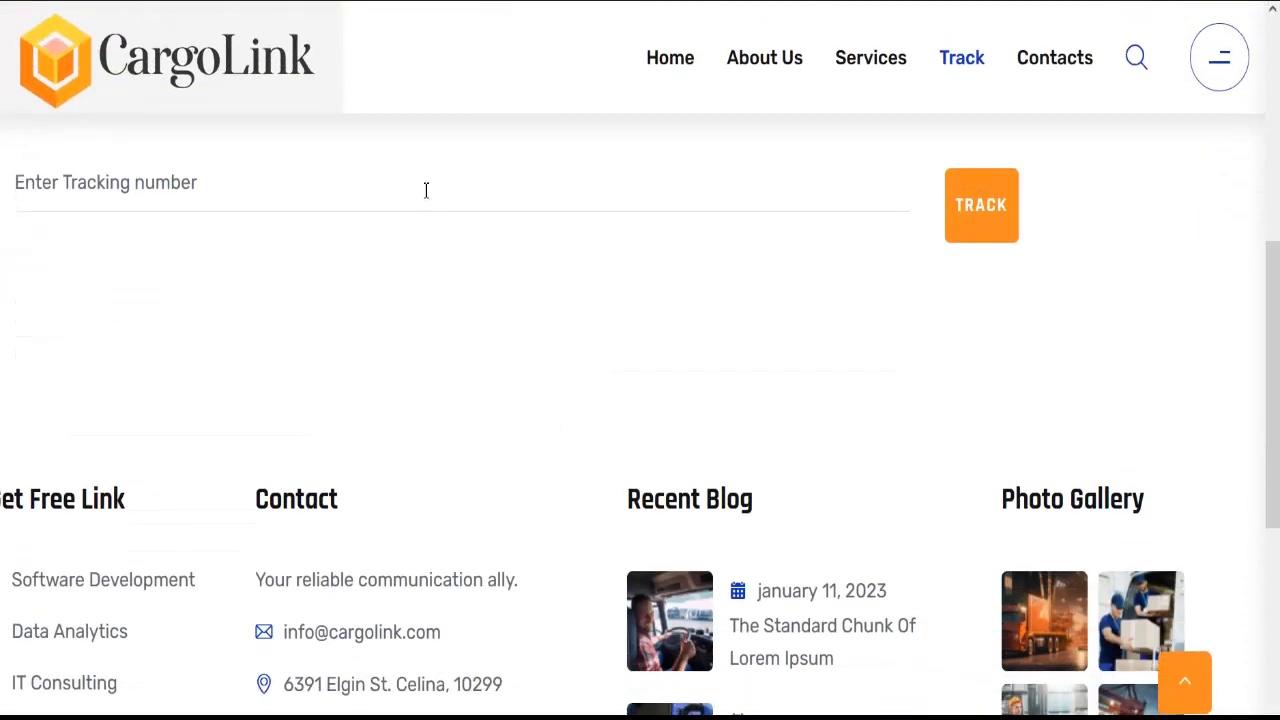
click(425, 189)
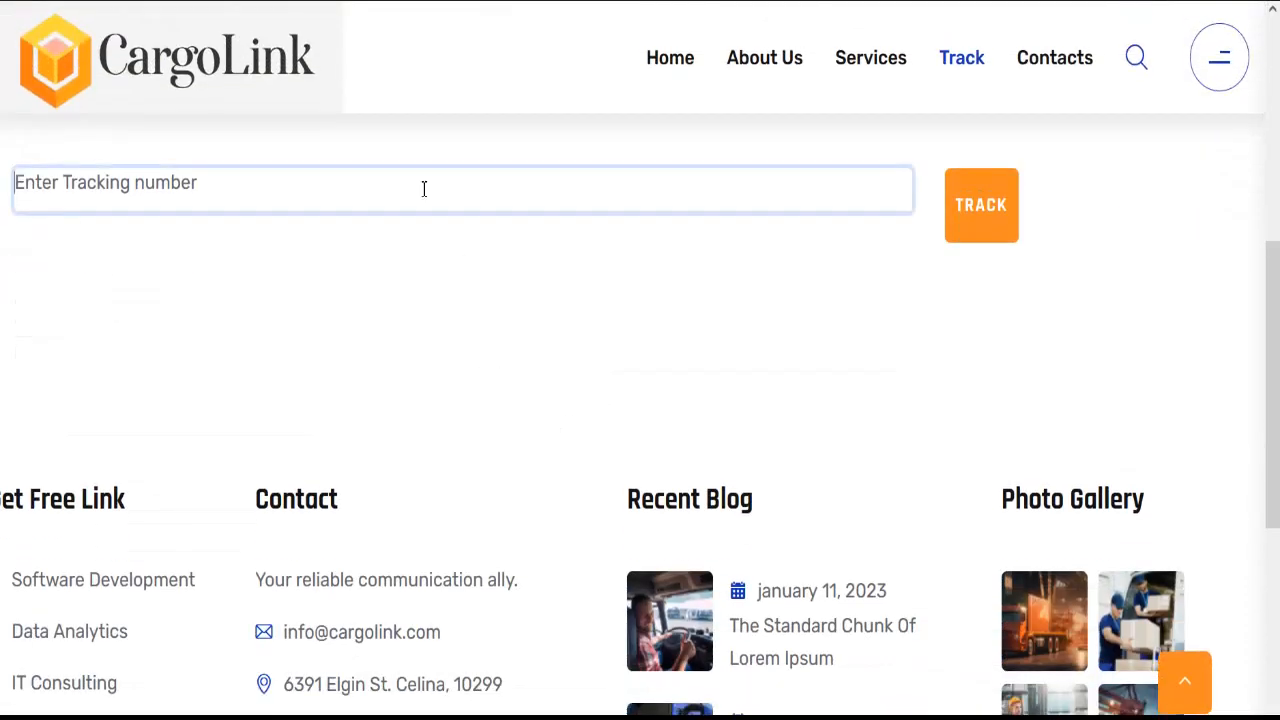
text(123)
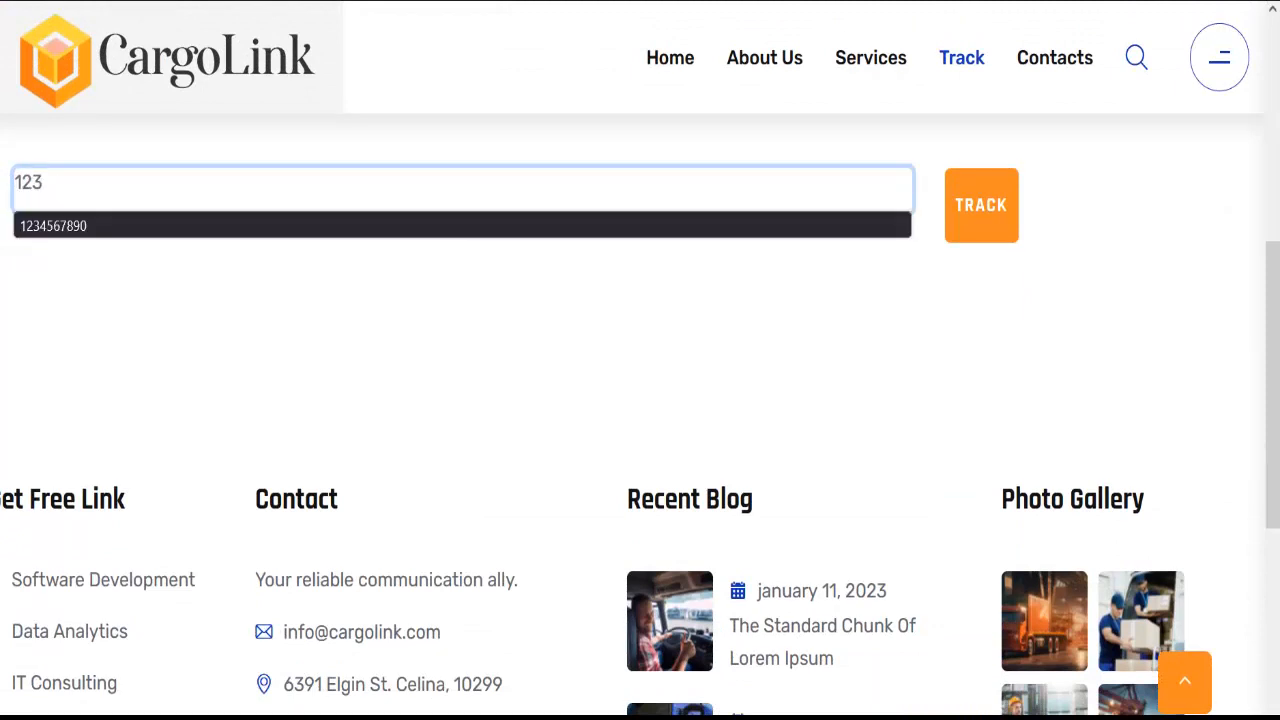
text(4567890)
click(969, 211)
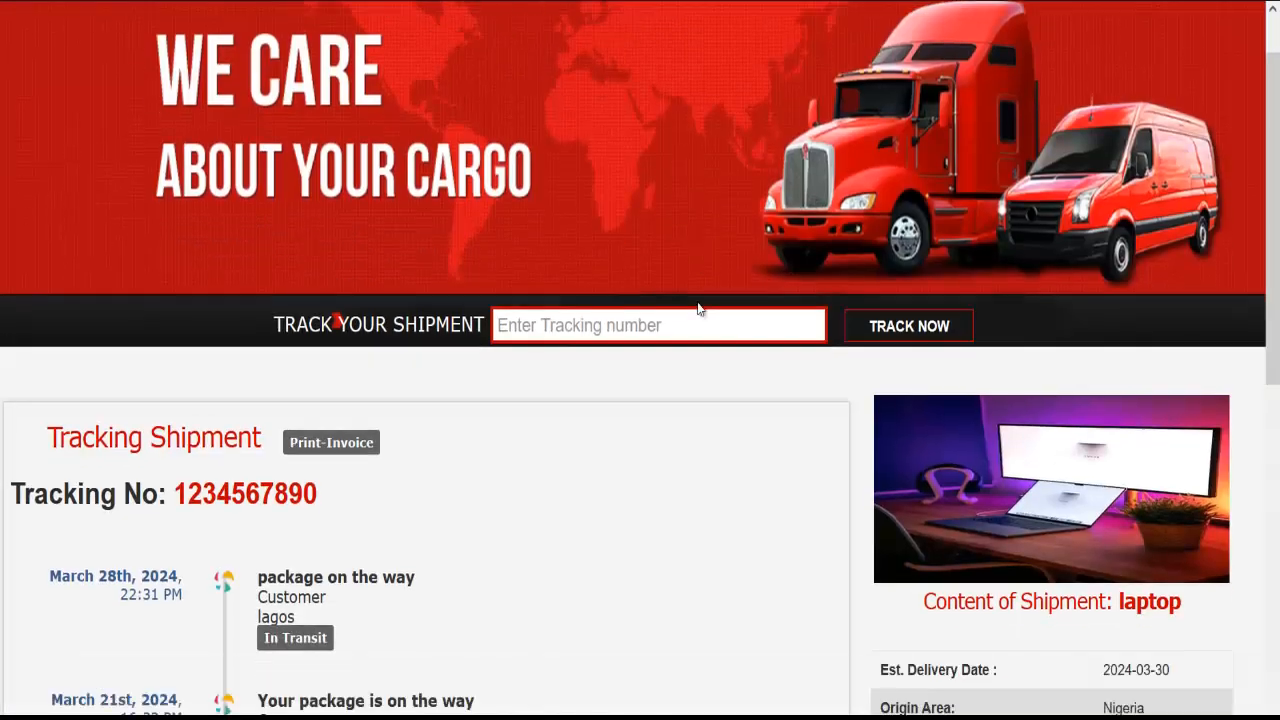
Review the laptop shipment's tracking result and open its printable invoice
scroll(700, 305, down, 4)
scroll(709, 309, up, 4)
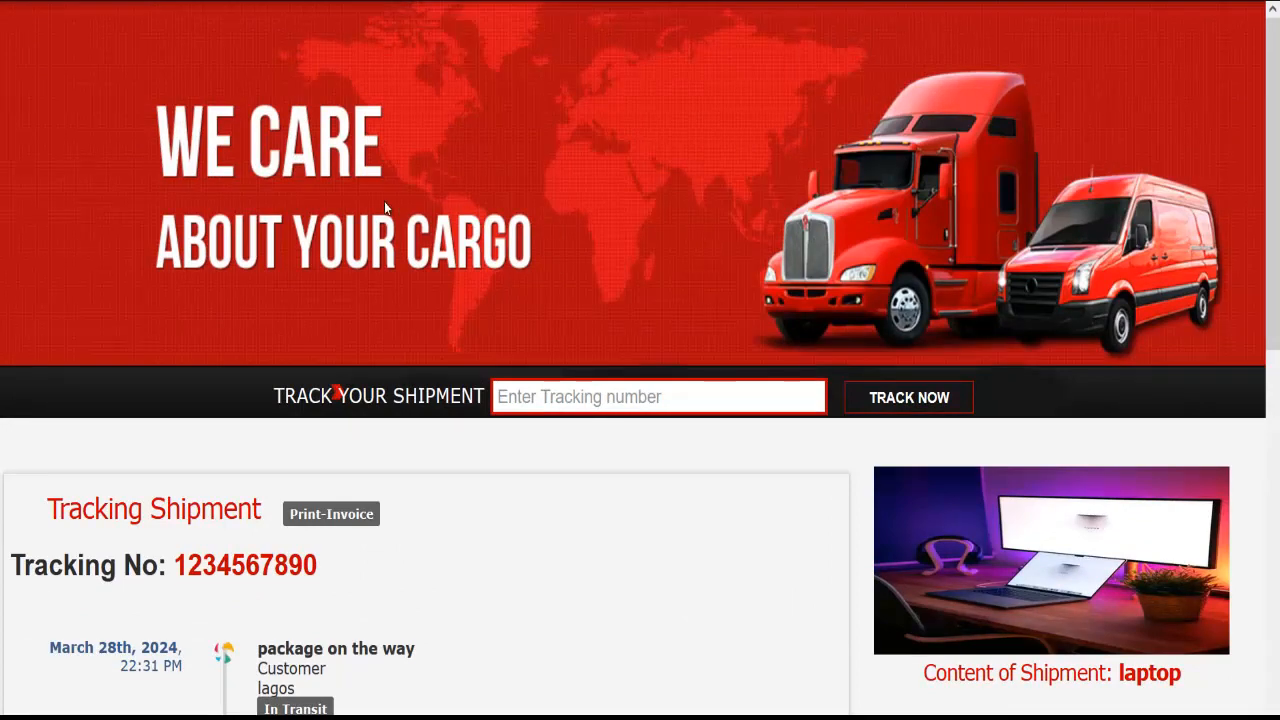
scroll(437, 266, down, 5)
scroll(437, 271, up, 3)
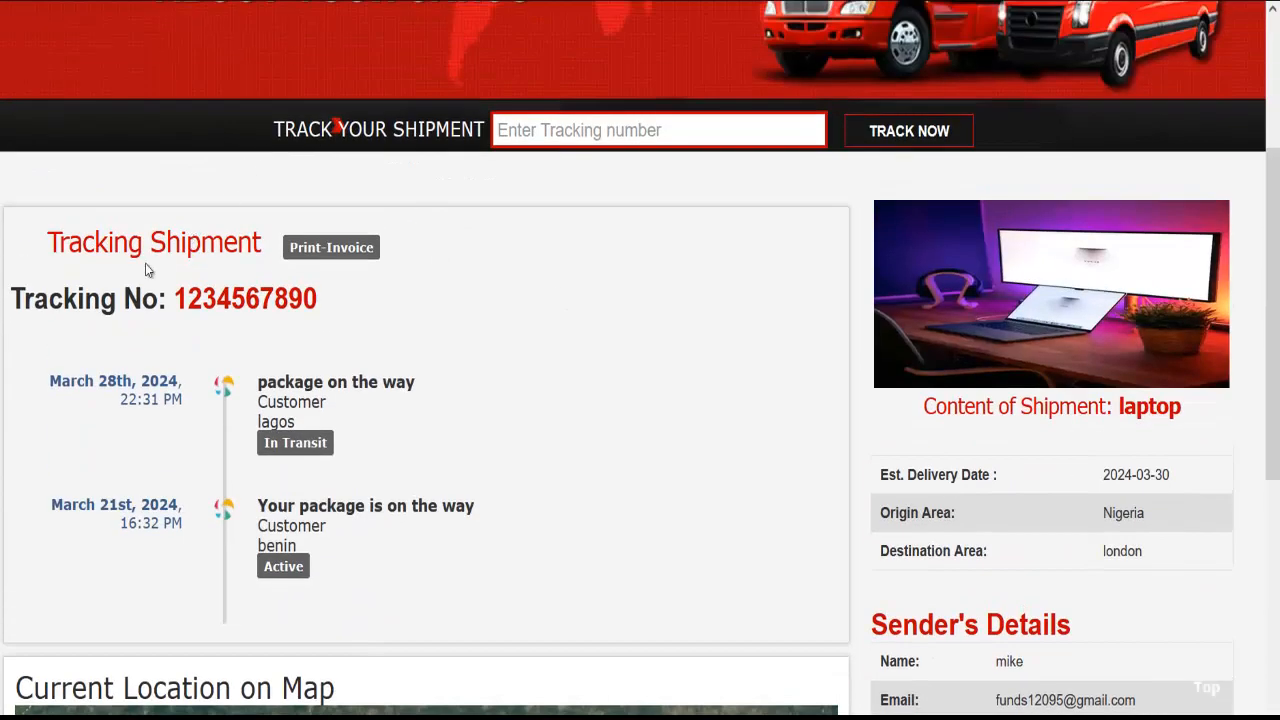
click(331, 248)
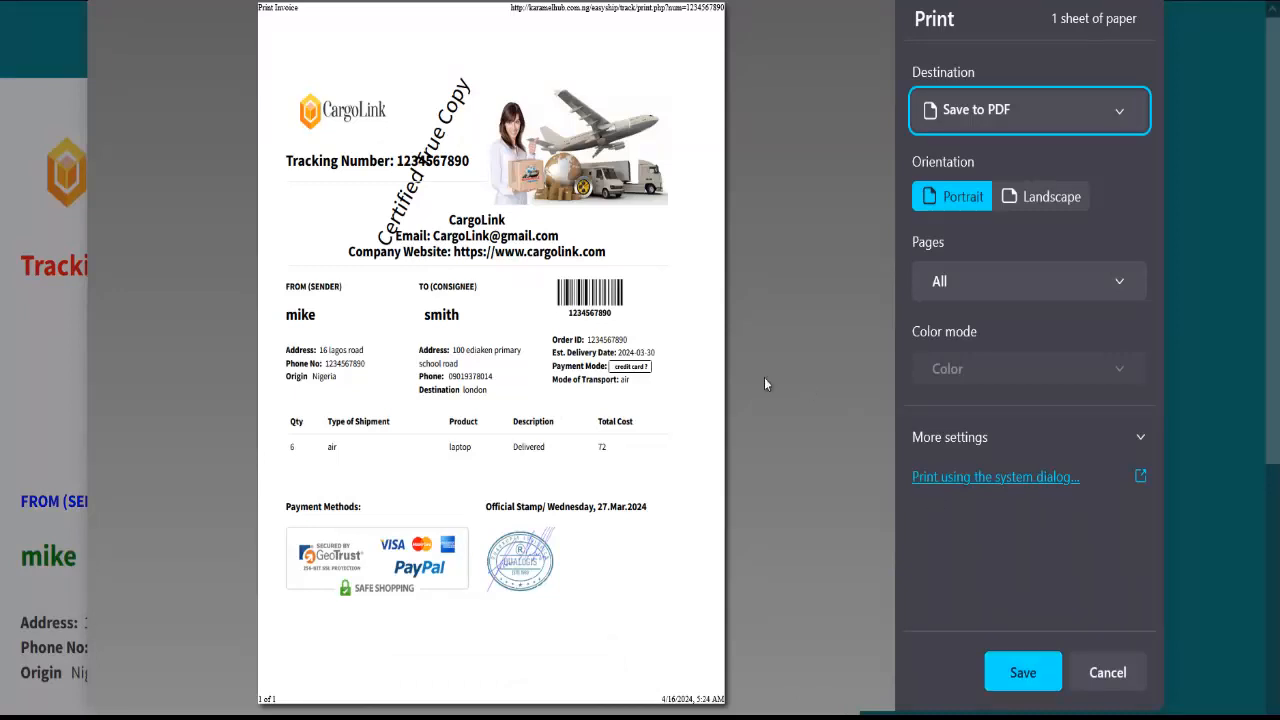
Cancel printing and scroll through the invoice and the laptop shipment's map and contact details
click(1108, 674)
scroll(515, 460, down, 3)
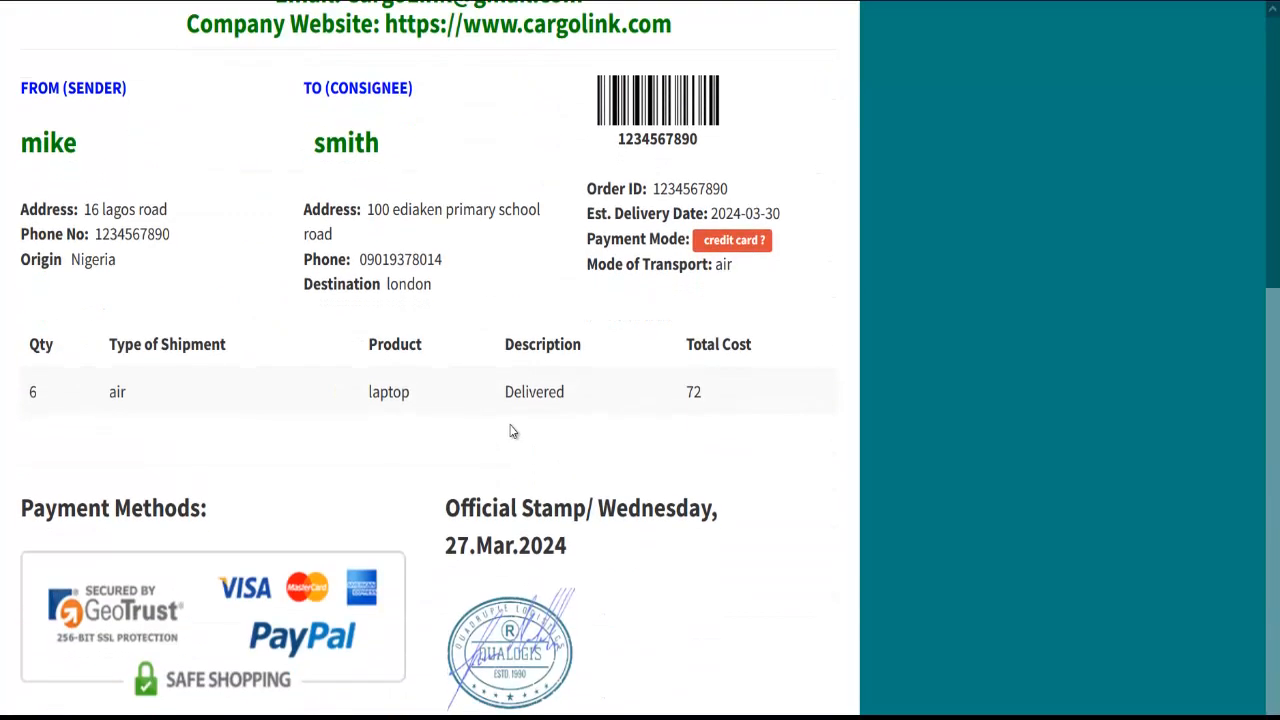
scroll(511, 429, up, 4)
scroll(513, 410, down, 3)
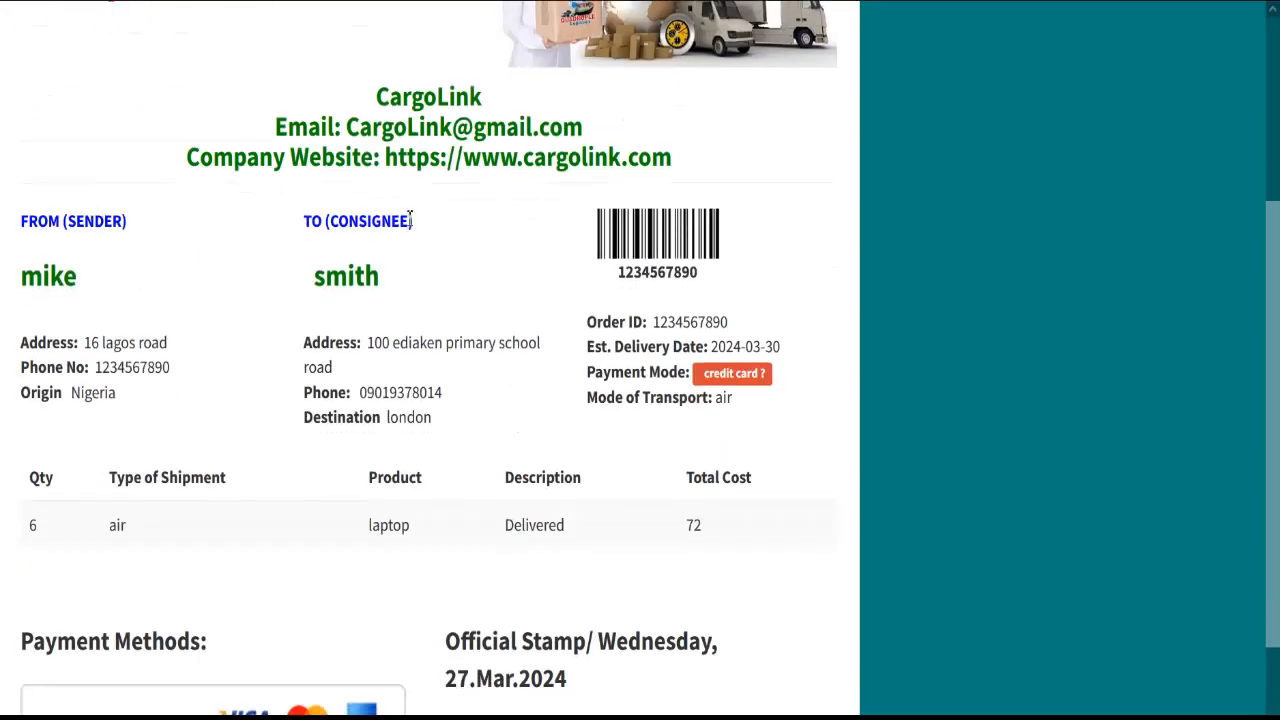
scroll(645, 305, down, 1)
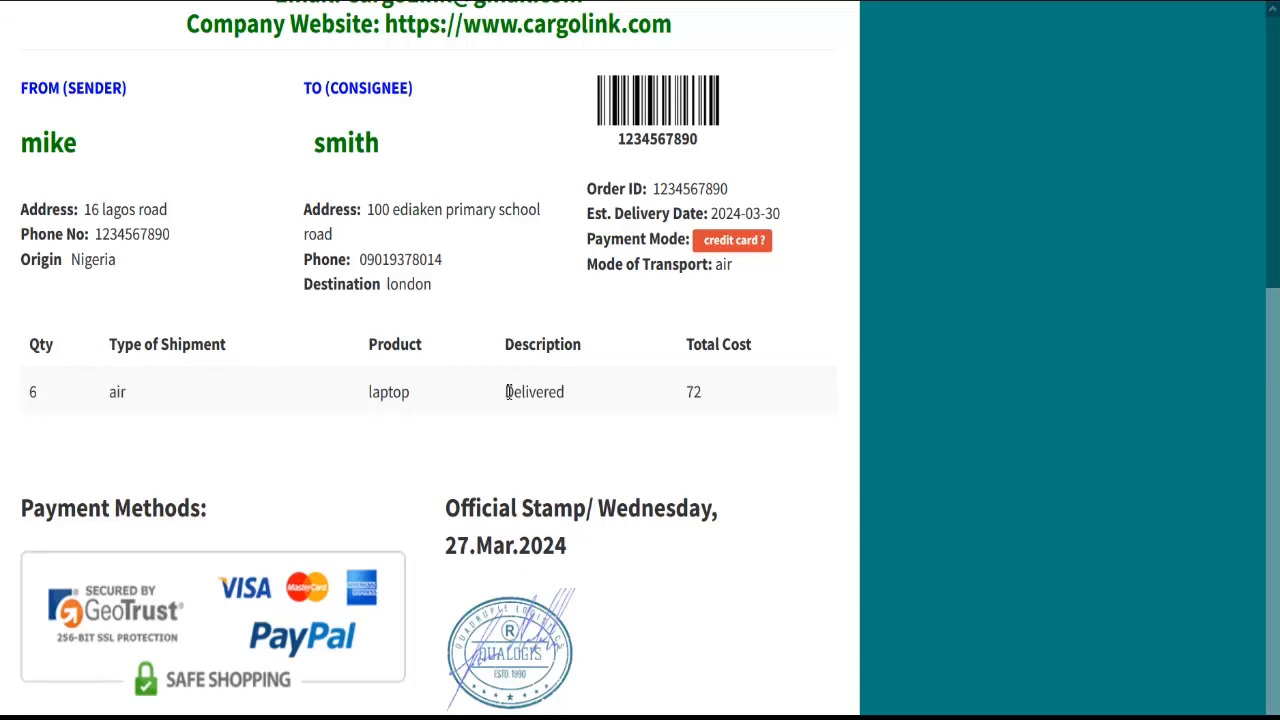
scroll(398, 470, up, 1)
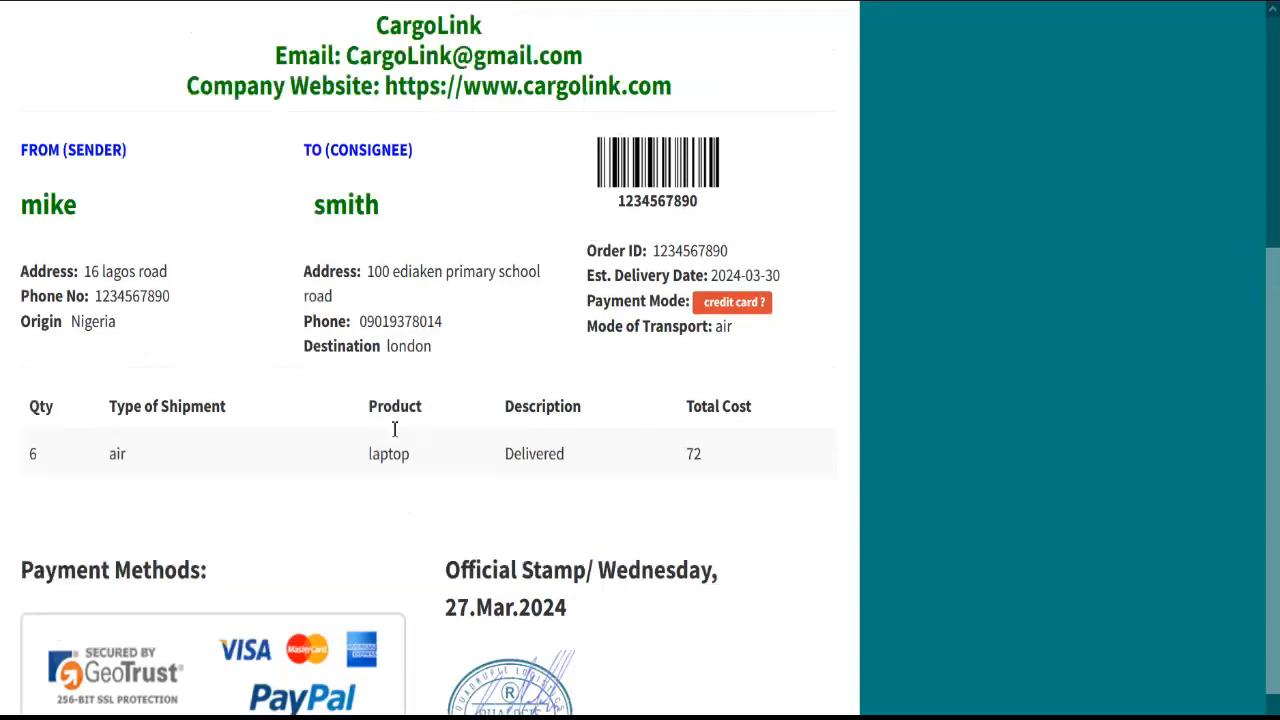
scroll(394, 428, up, 3)
scroll(374, 437, down, 4)
scroll(385, 337, up, 1)
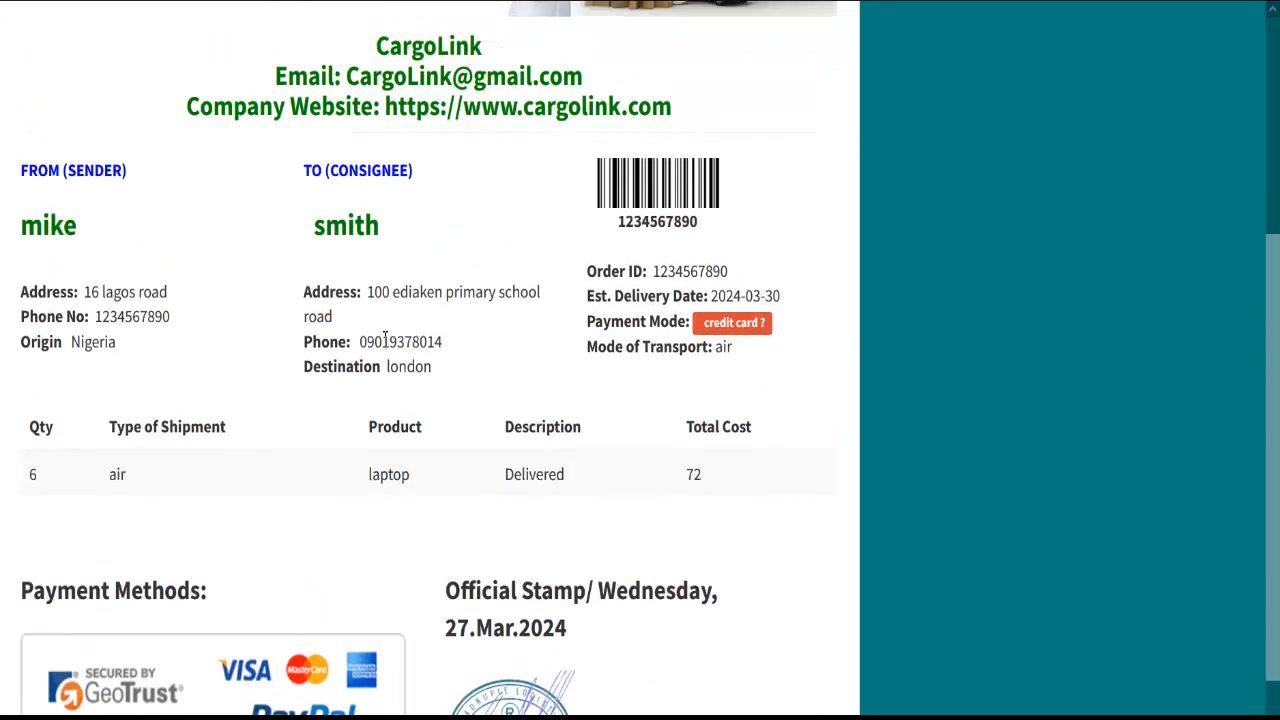
scroll(384, 337, up, 1)
scroll(380, 320, down, 2)
scroll(371, 306, up, 6)
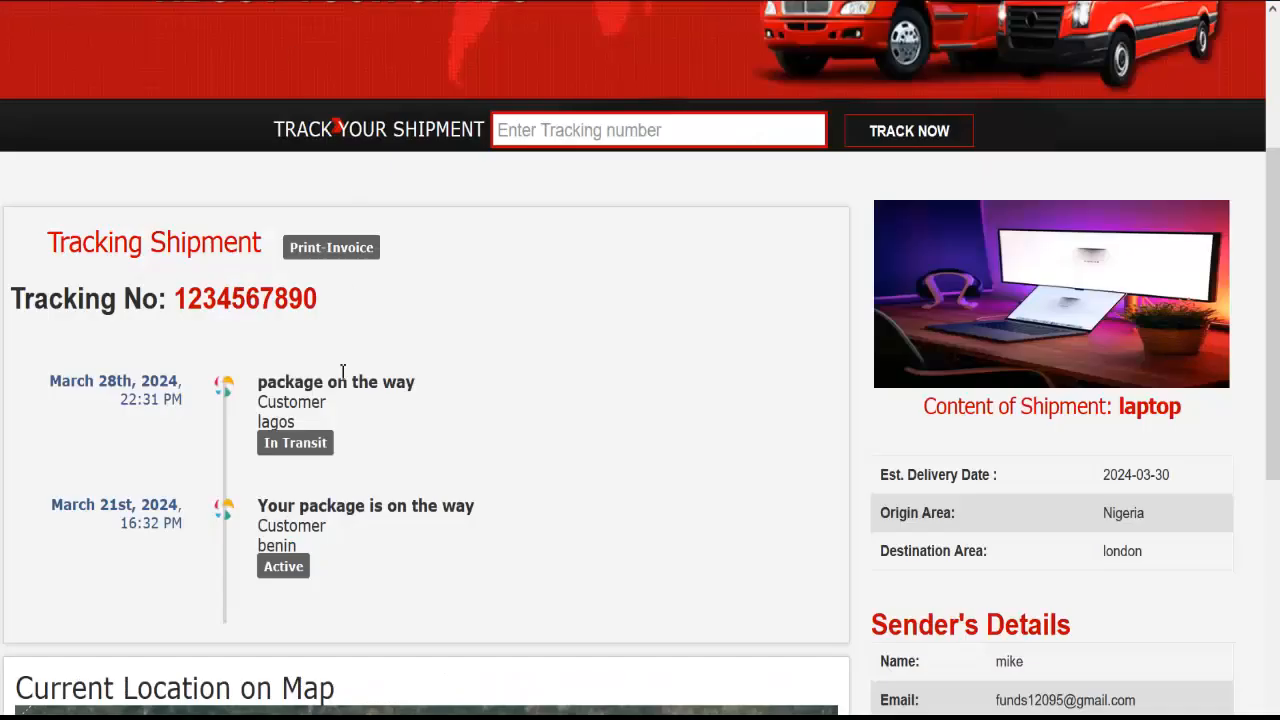
scroll(343, 371, down, 5)
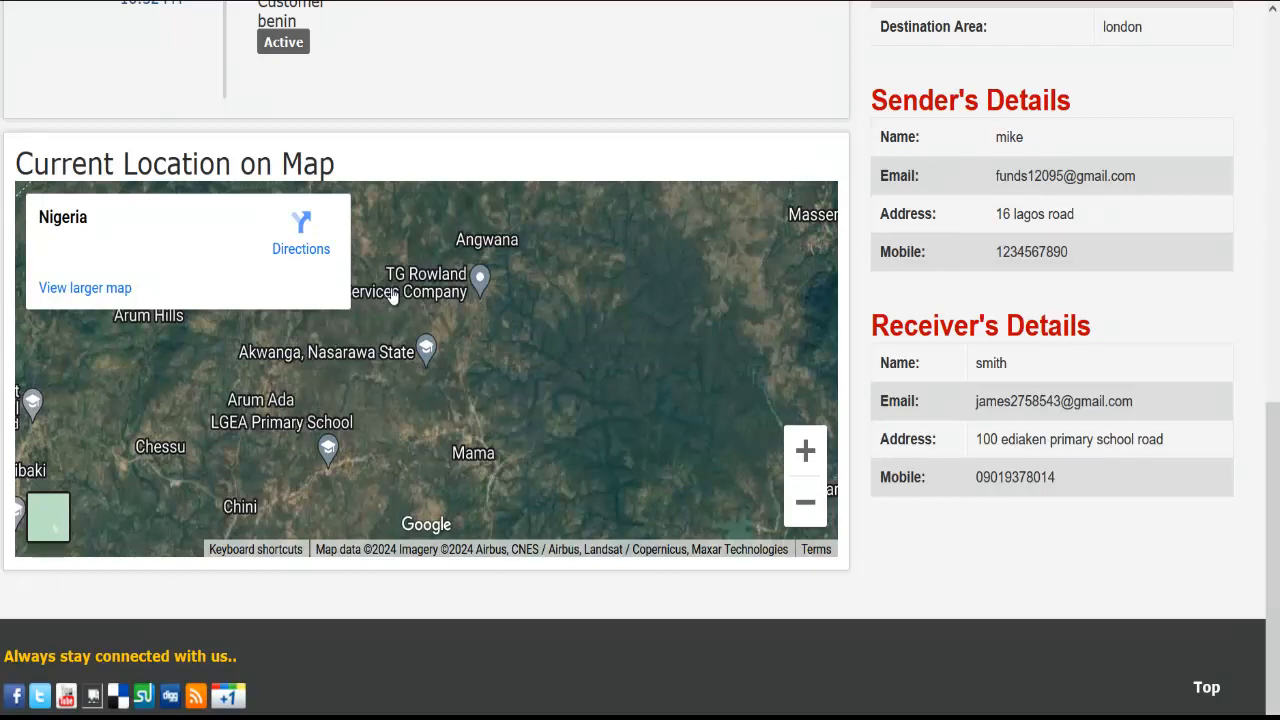
scroll(634, 334, up, 2)
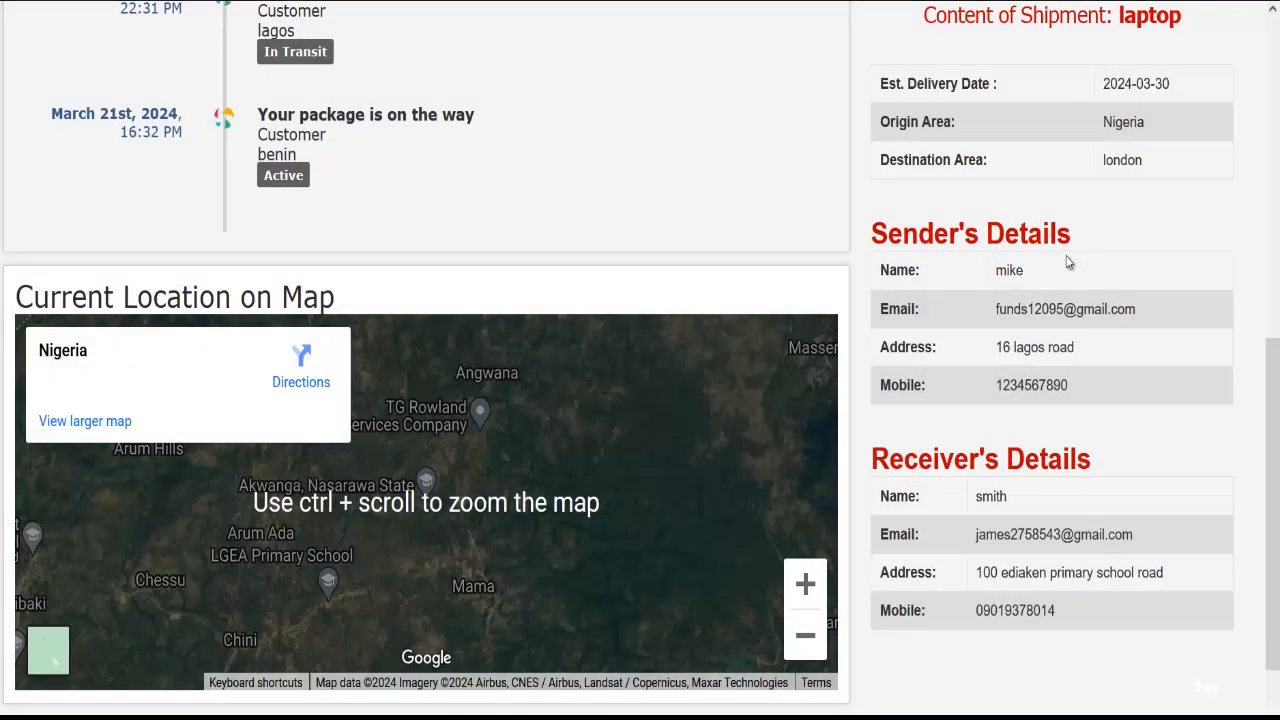
scroll(1035, 347, up, 2)
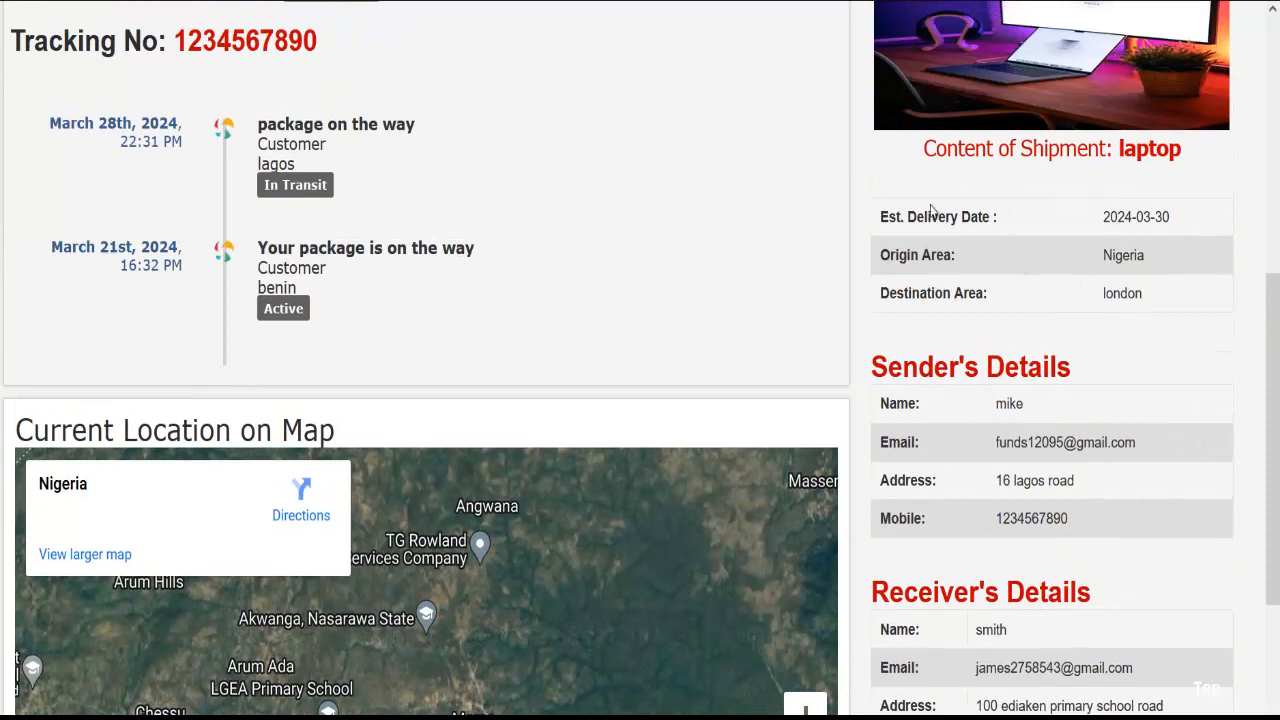
scroll(1117, 170, up, 2)
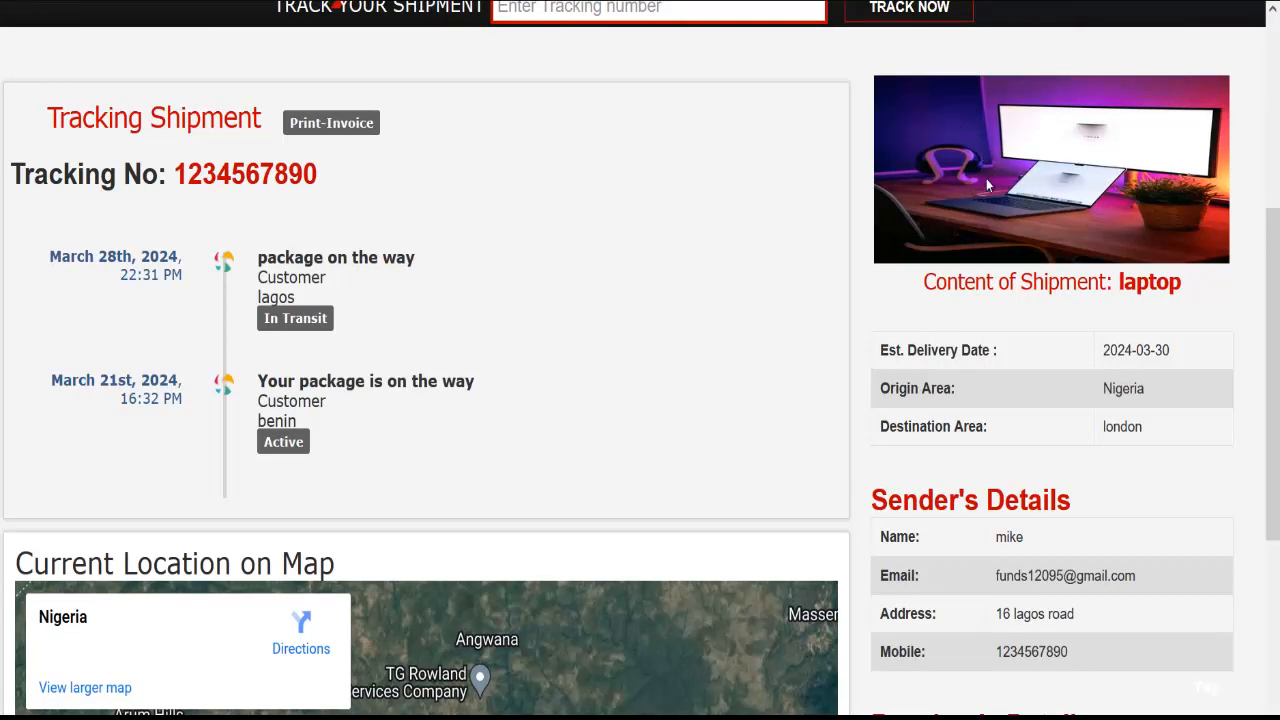
scroll(1022, 268, down, 1)
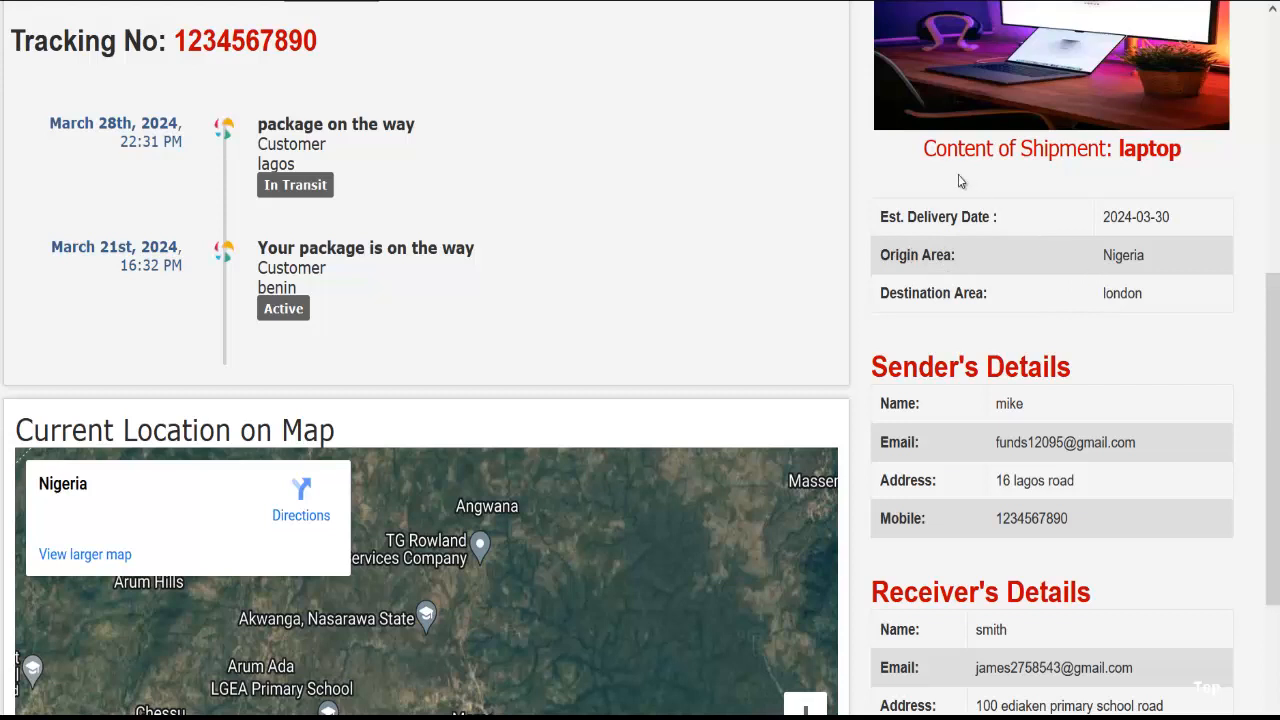
scroll(1043, 209, up, 1)
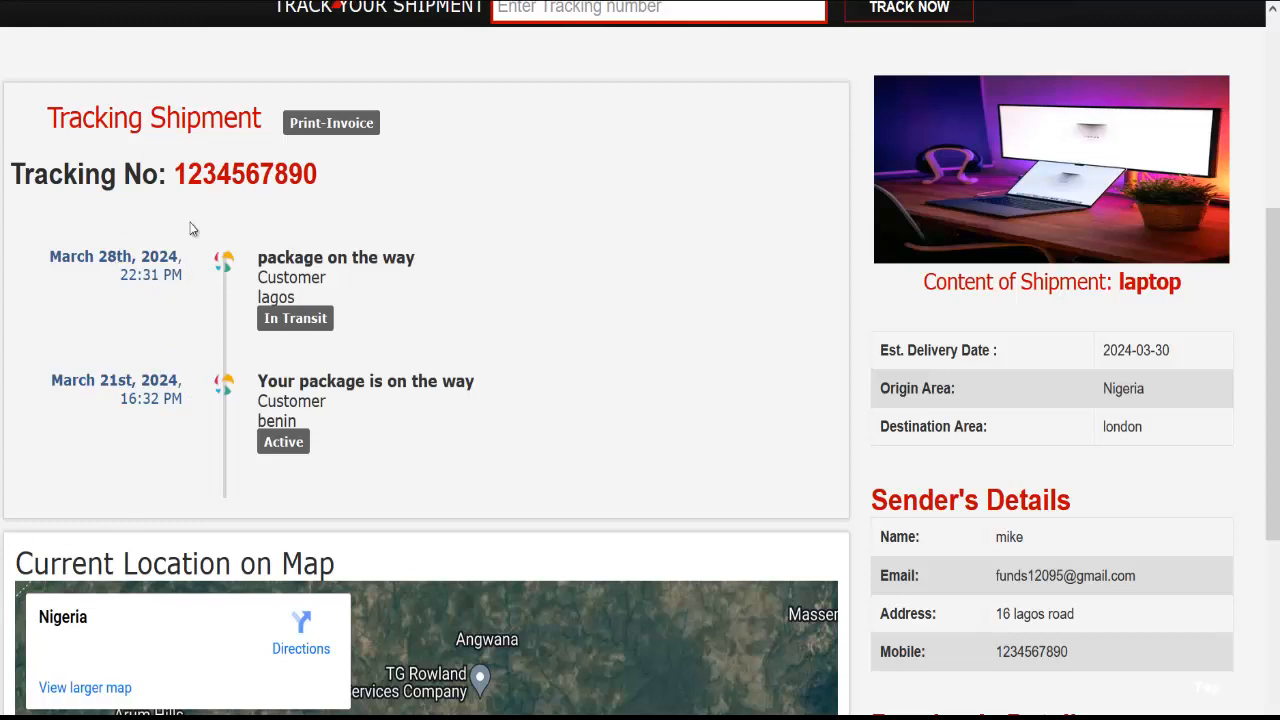
scroll(346, 523, down, 4)
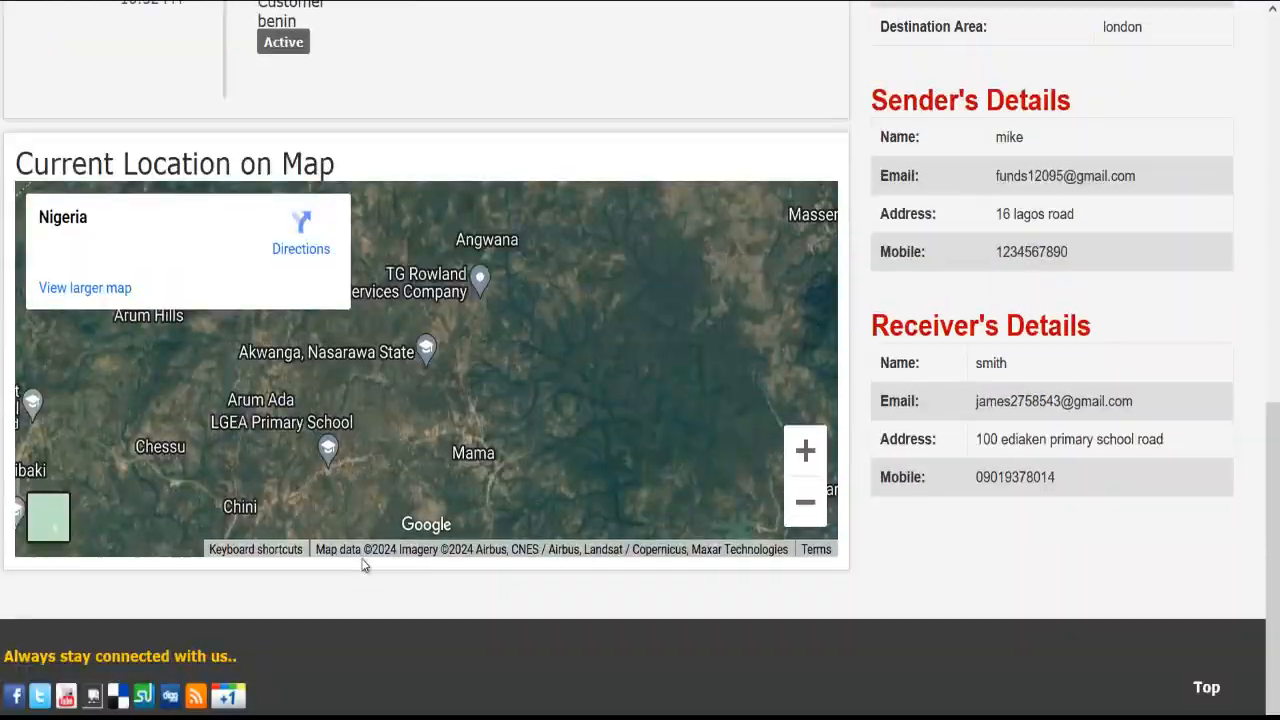
scroll(381, 547, up, 10)
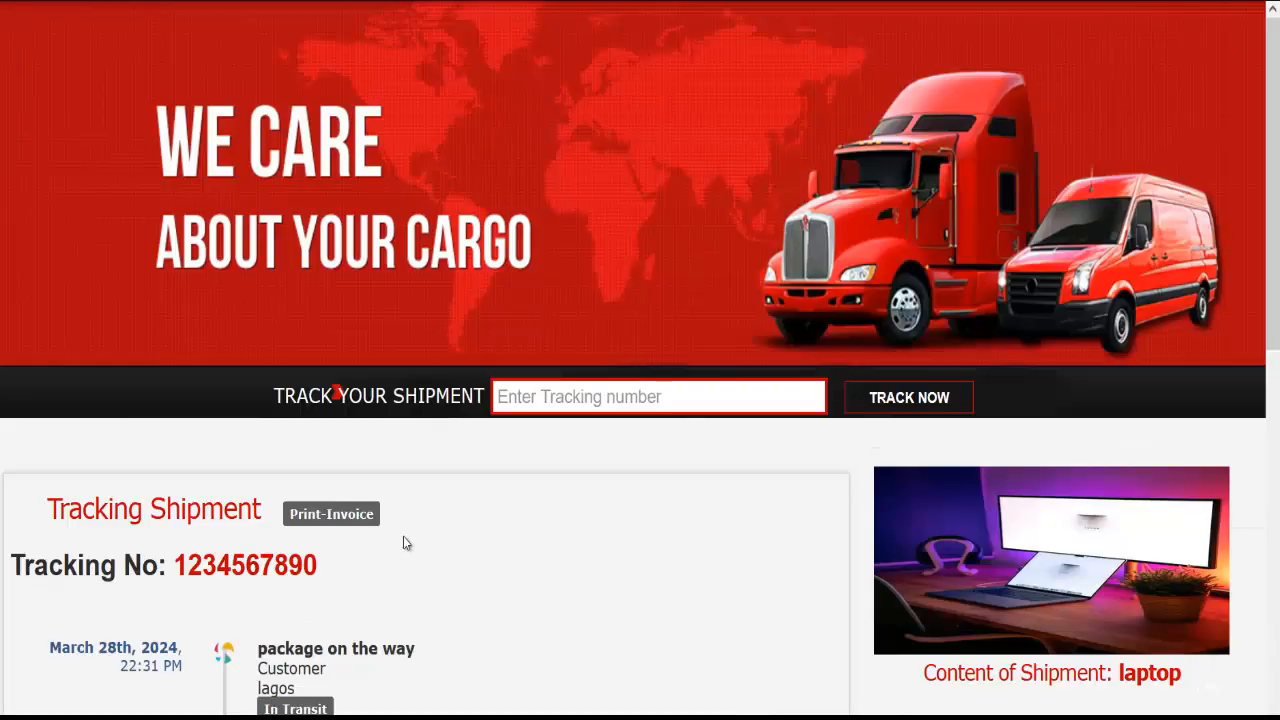
scroll(437, 551, down, 5)
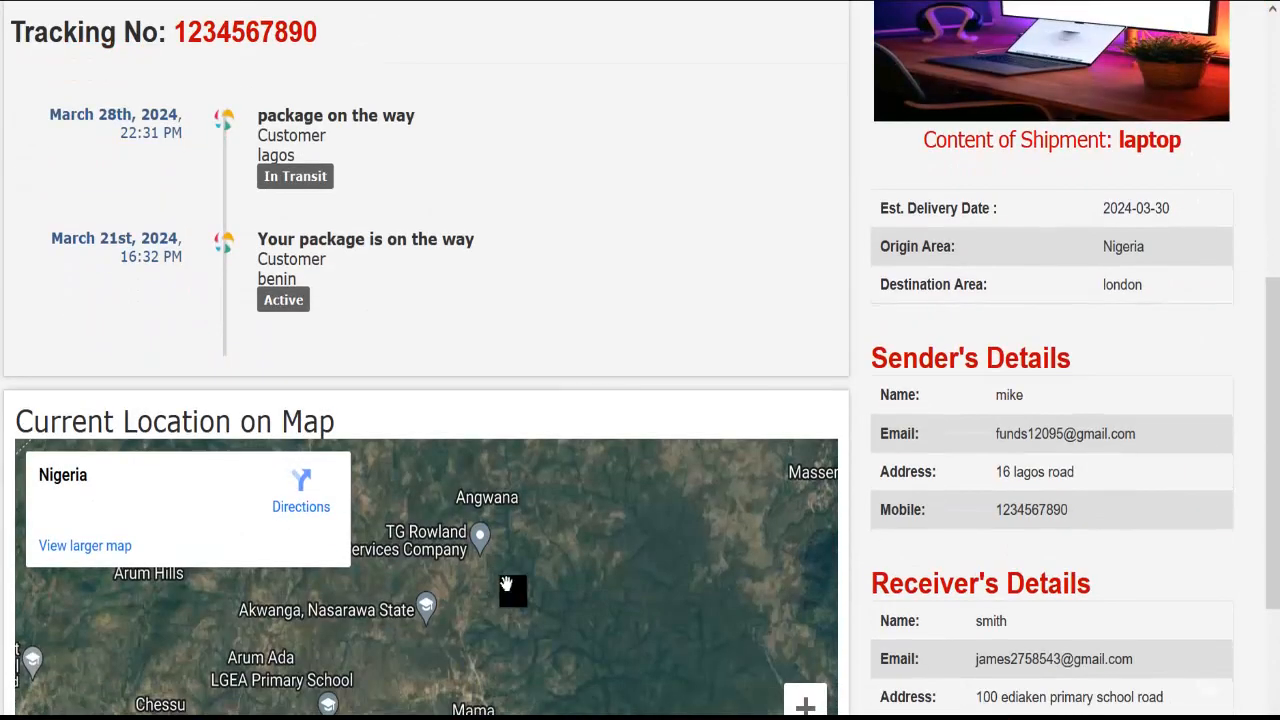
scroll(507, 585, down, 3)
scroll(414, 423, up, 5)
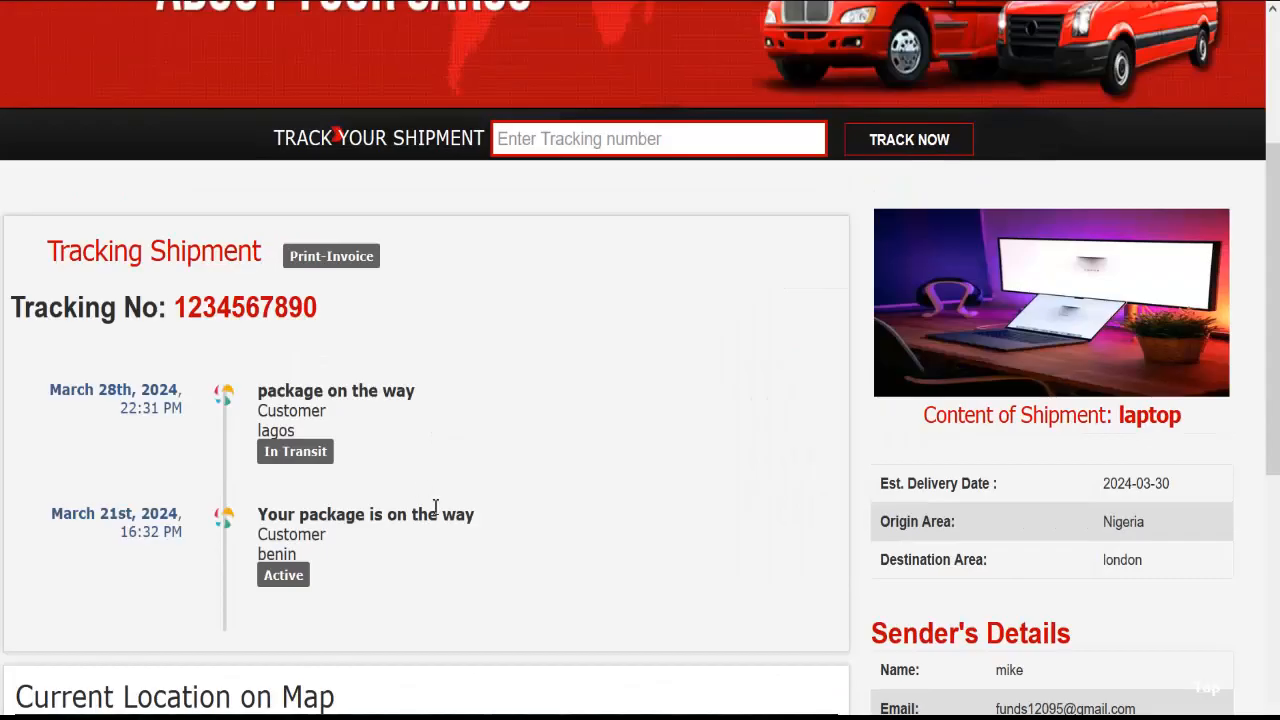
scroll(435, 507, up, 3)
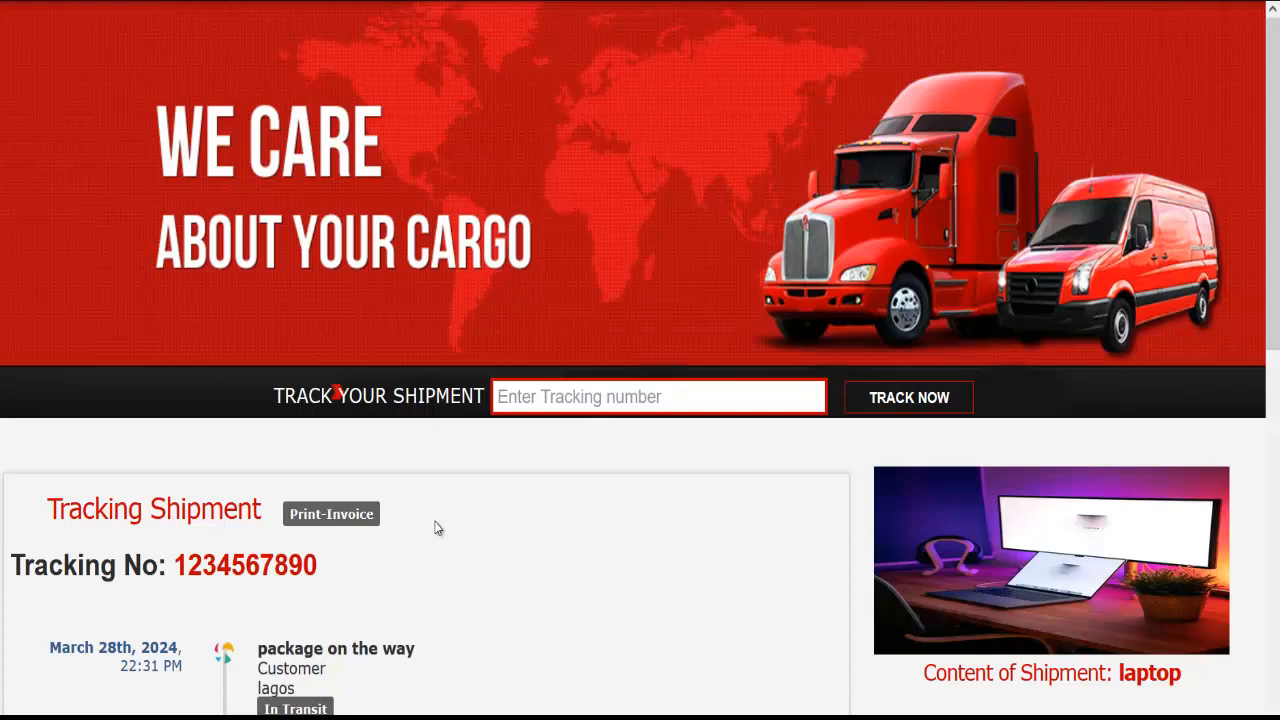
scroll(466, 451, down, 5)
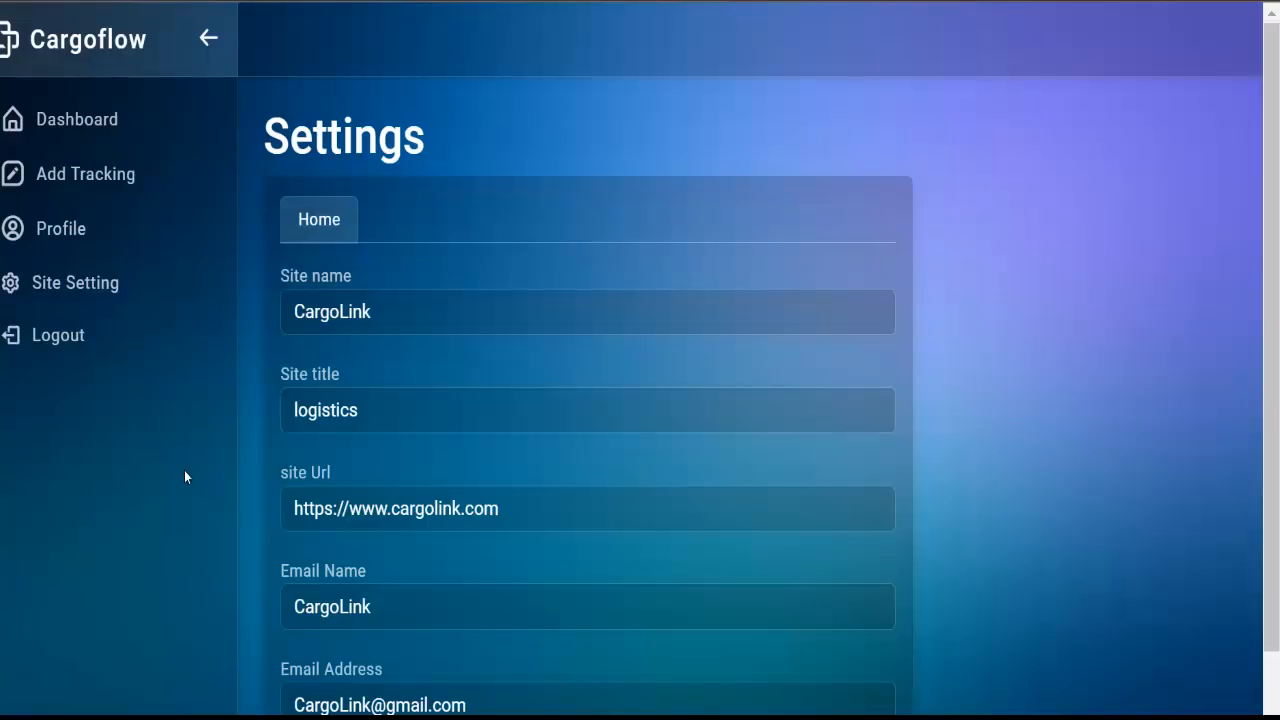
Browse the Dashboard's Data Page shipment table sideways, then open the Add Tracking form
scroll(498, 491, down, 1)
scroll(500, 490, up, 1)
click(117, 121)
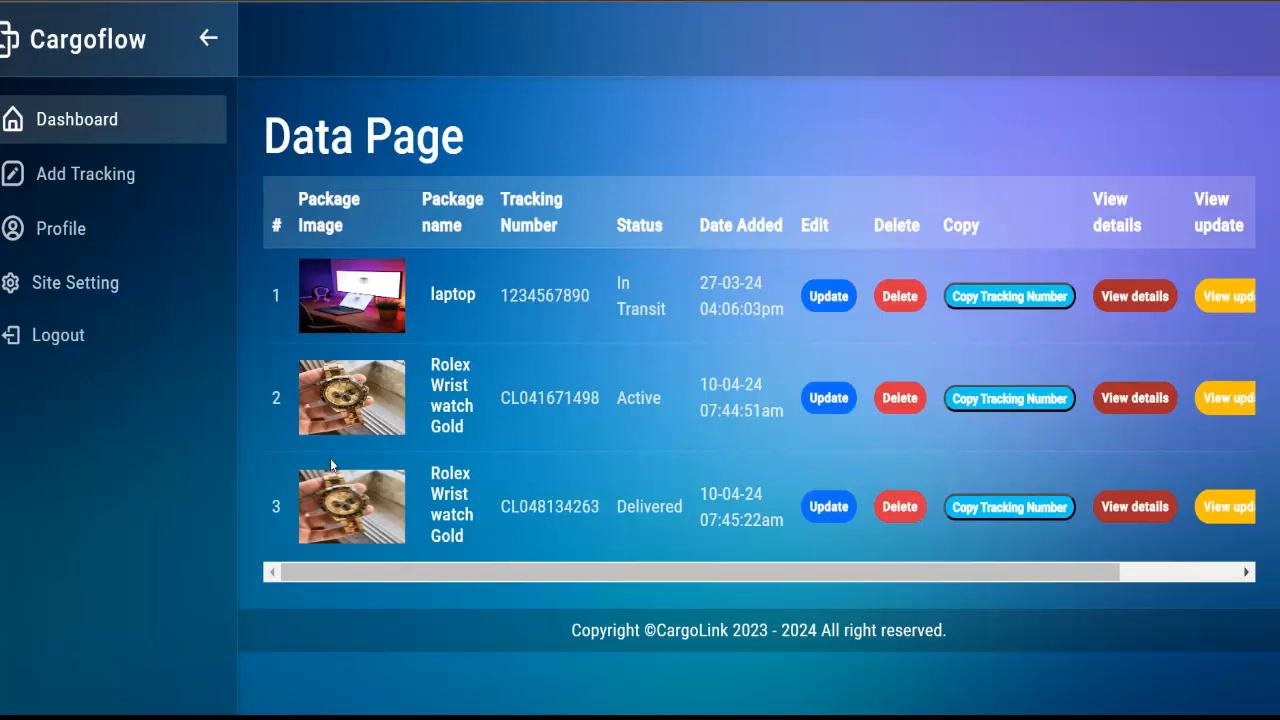
drag(465, 563, 666, 549)
drag(483, 536, 338, 508)
scroll(863, 568, right, 3)
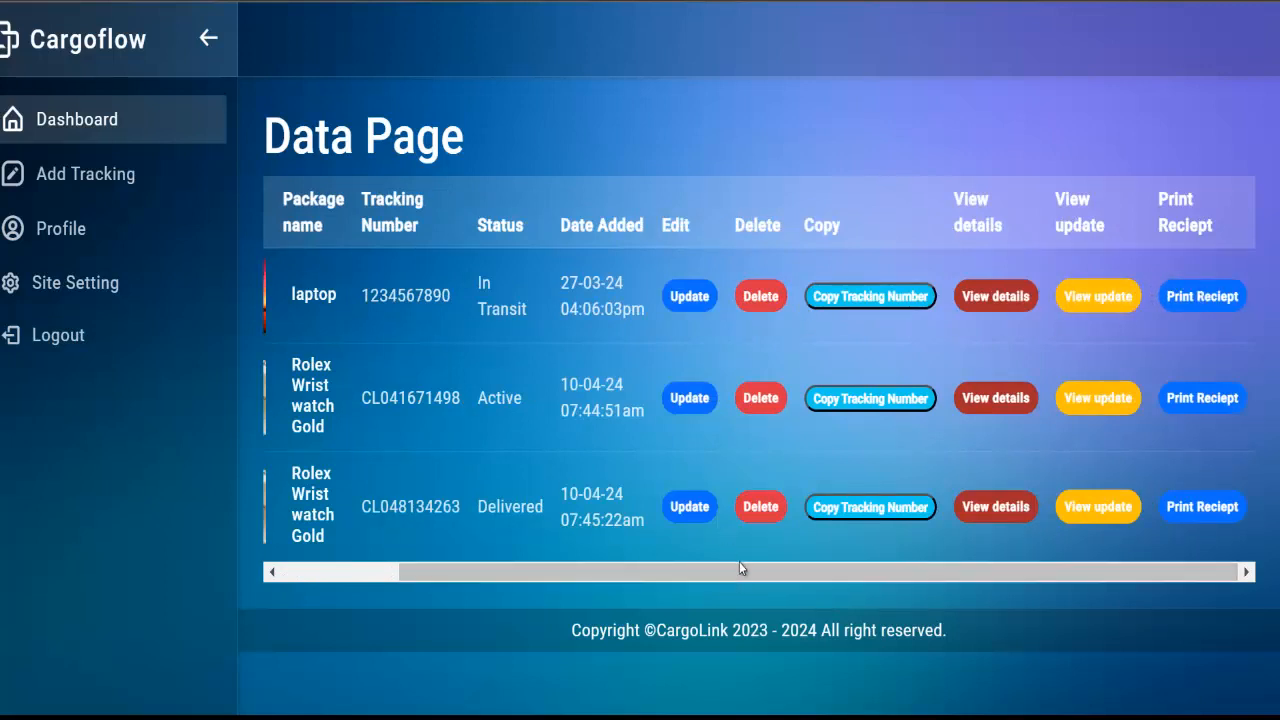
drag(739, 561, 516, 615)
click(97, 171)
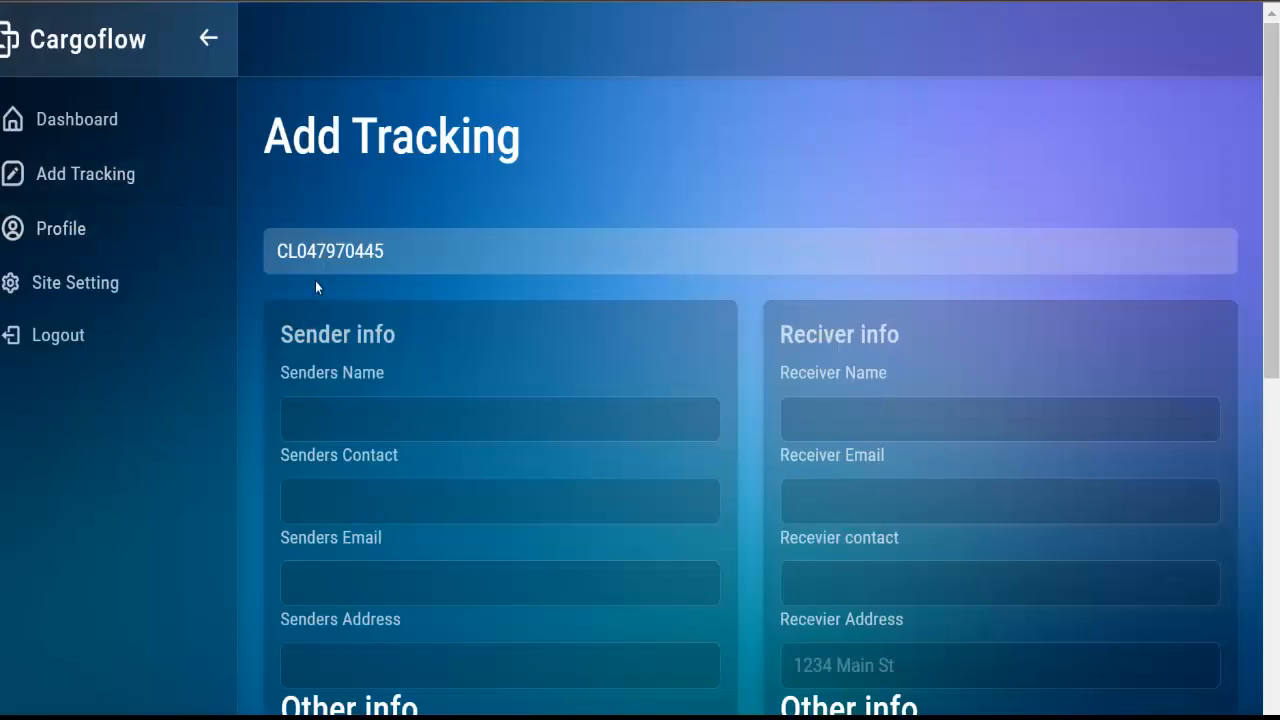
Enter the sender's name with contact number, and the sender's e-mail address
scroll(315, 287, down, 1)
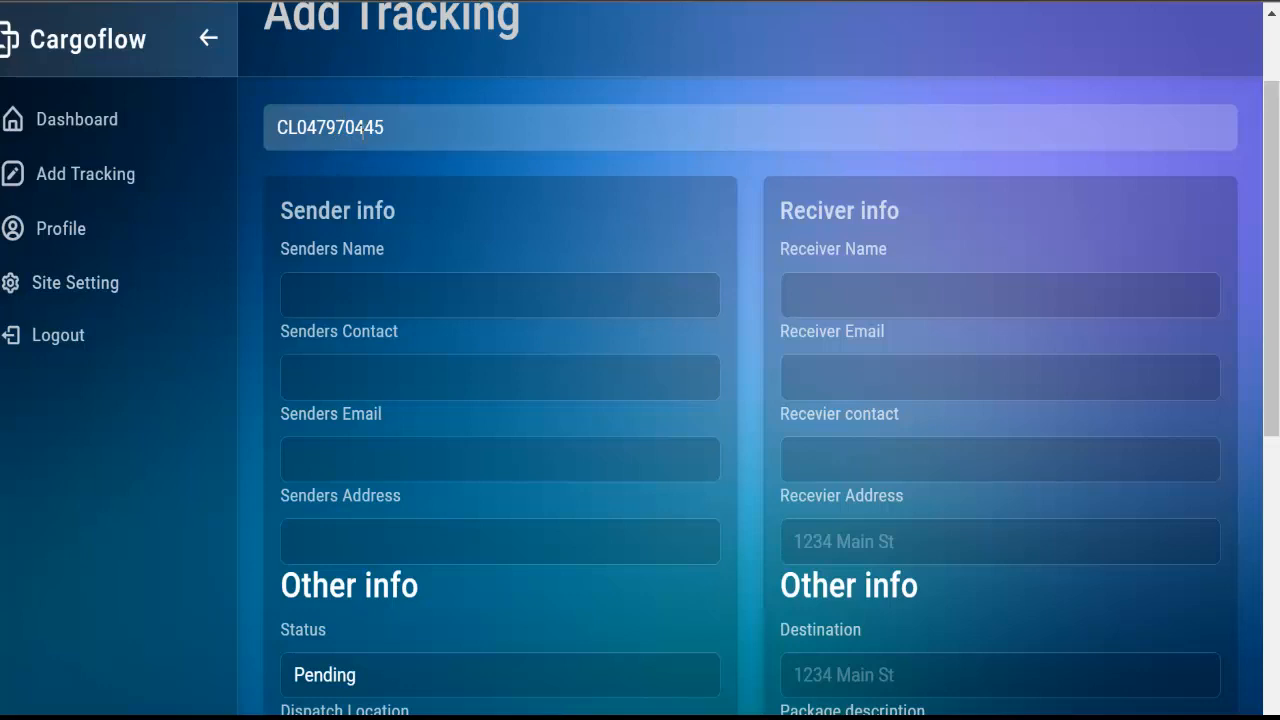
click(340, 288)
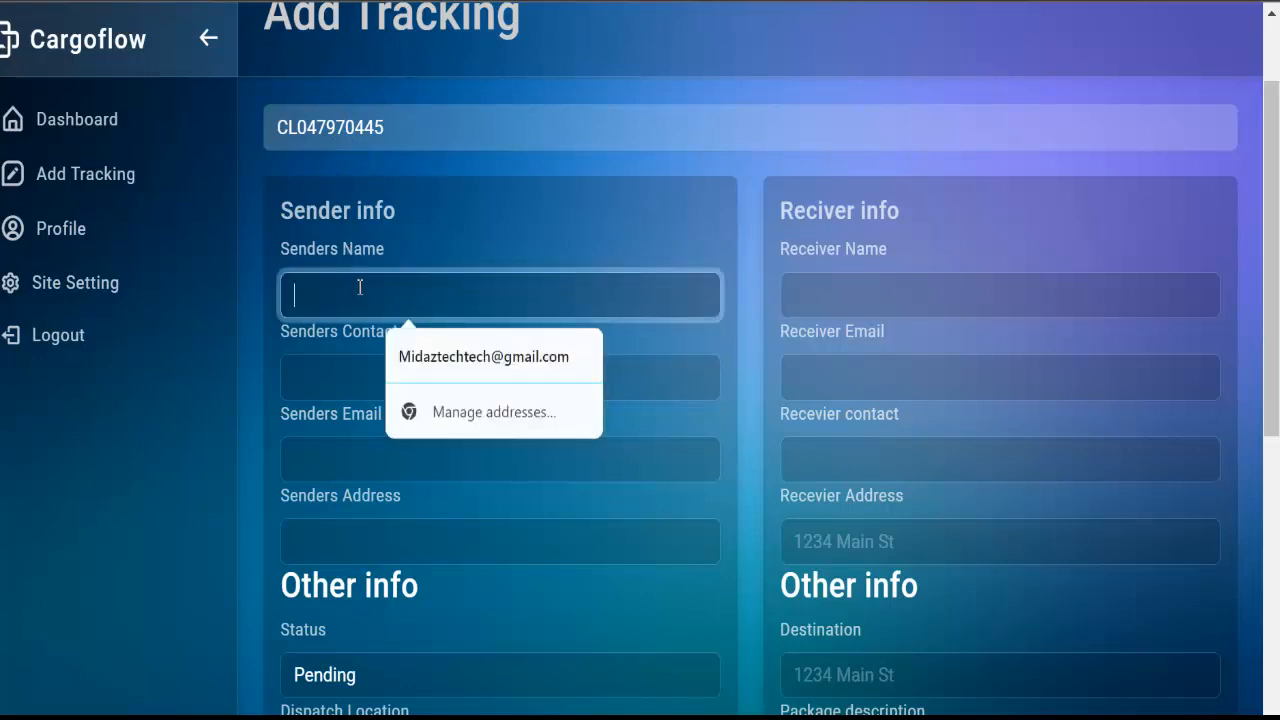
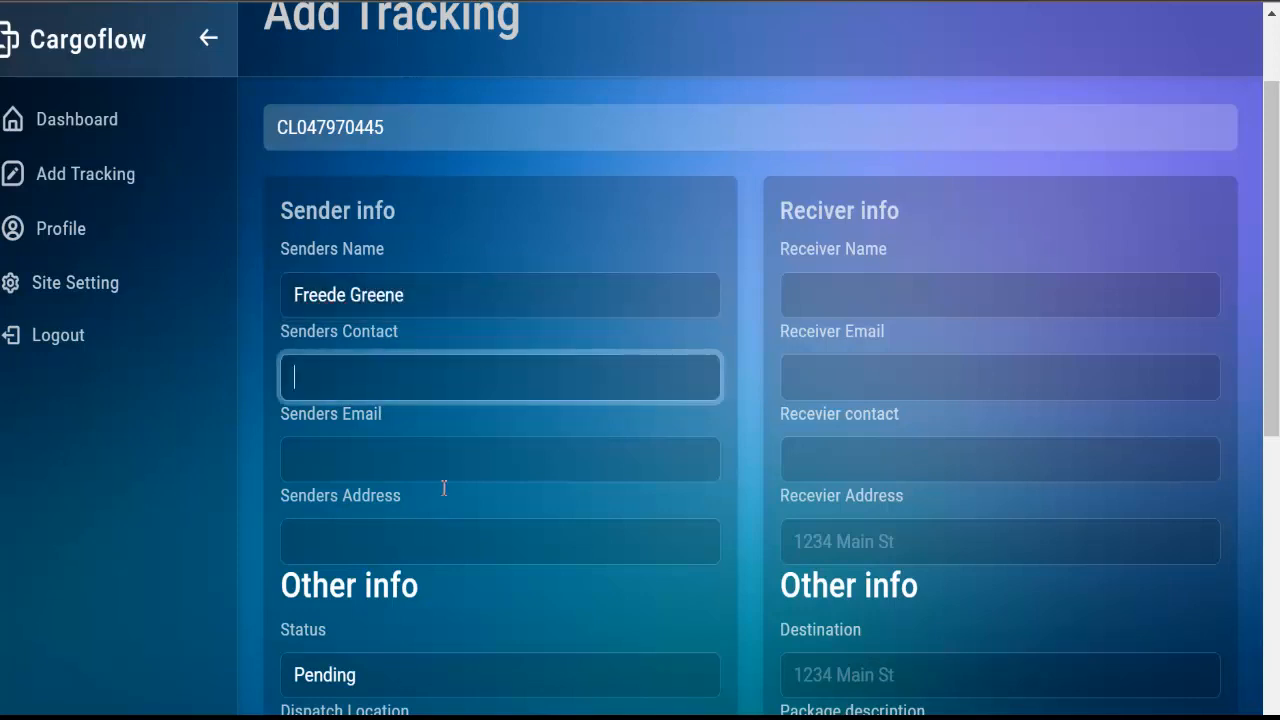
text(123456789)
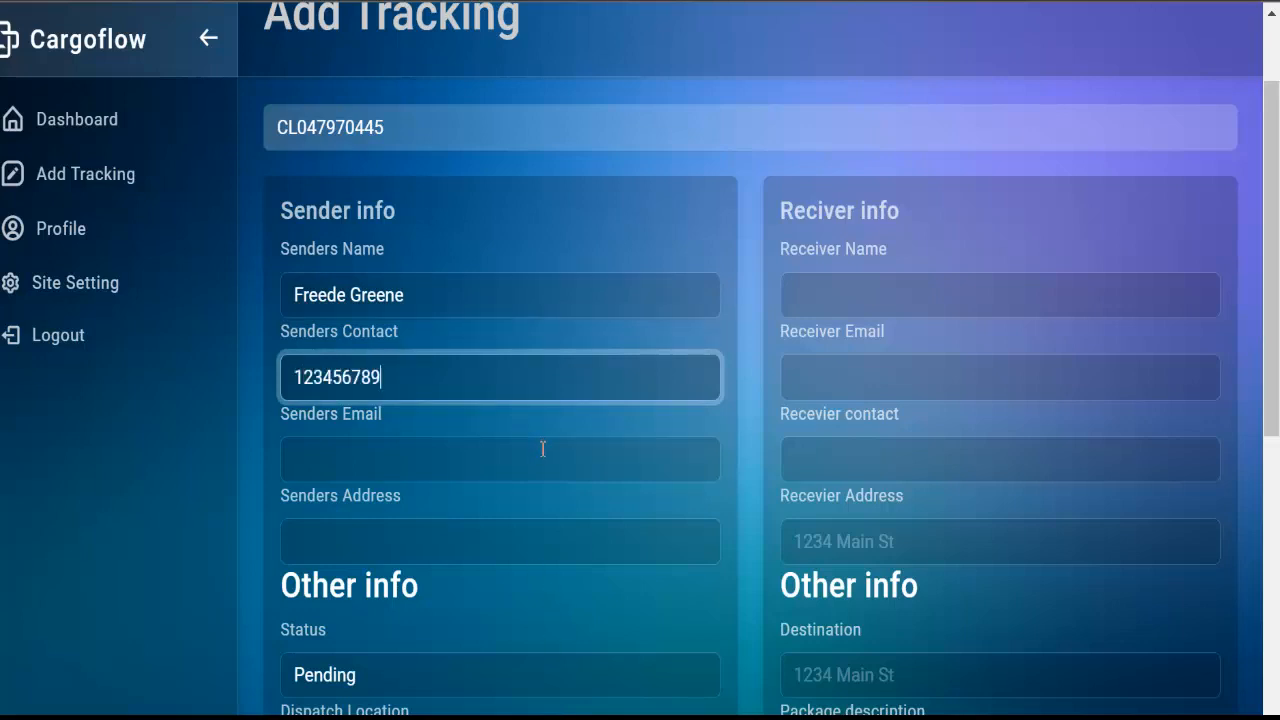
click(489, 443)
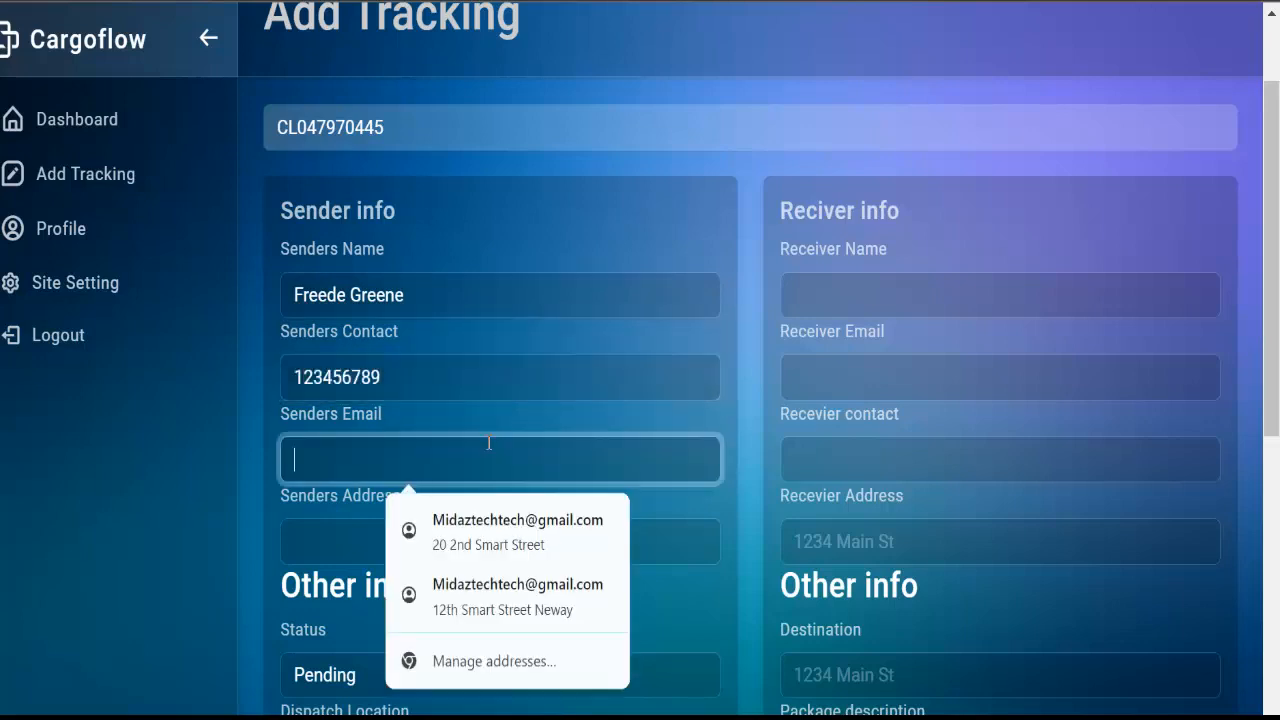
text(user)
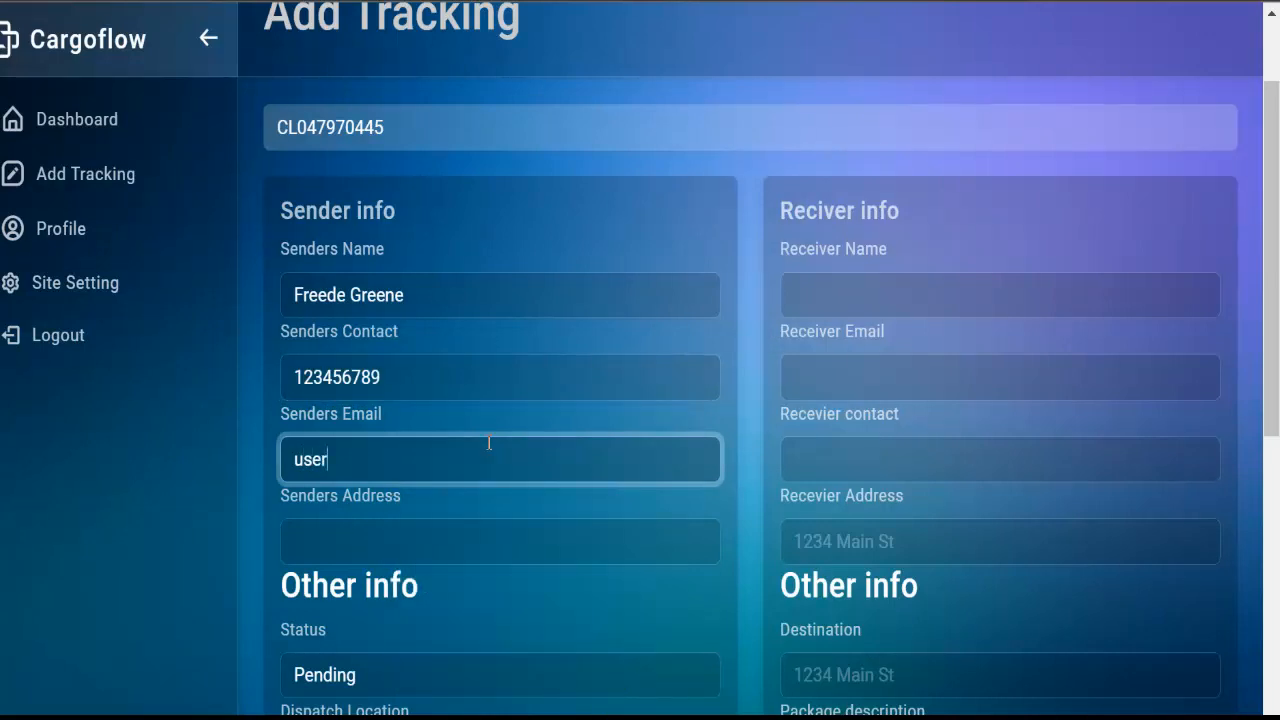
text(@mail.com)
Fill the sender's address from a saved autofill suggestion and open the Status list
click(485, 535)
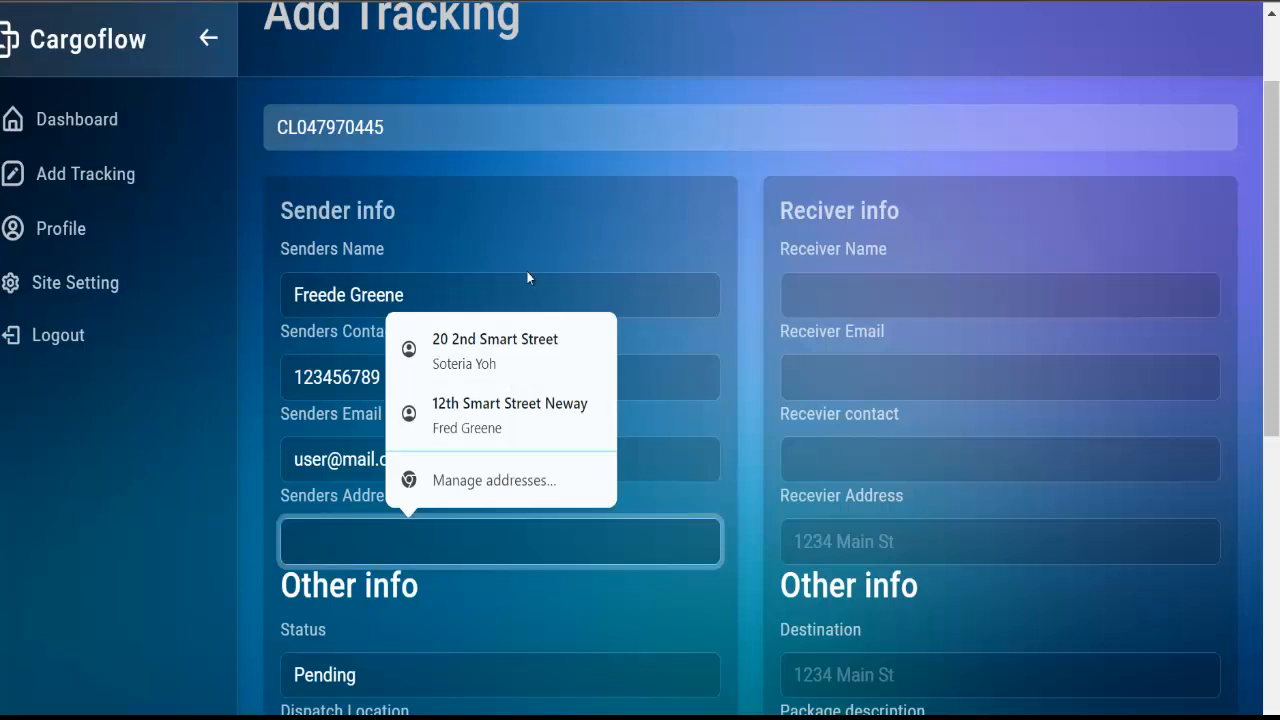
click(517, 345)
scroll(398, 533, down, 2)
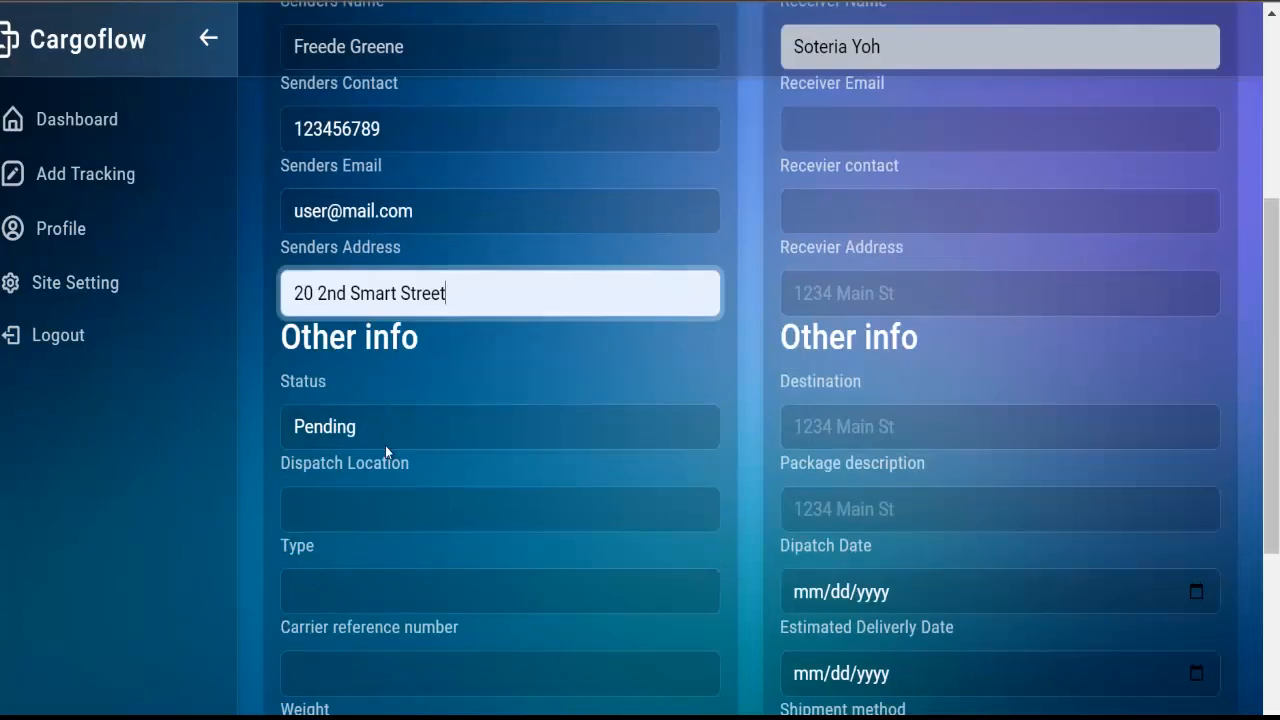
click(387, 440)
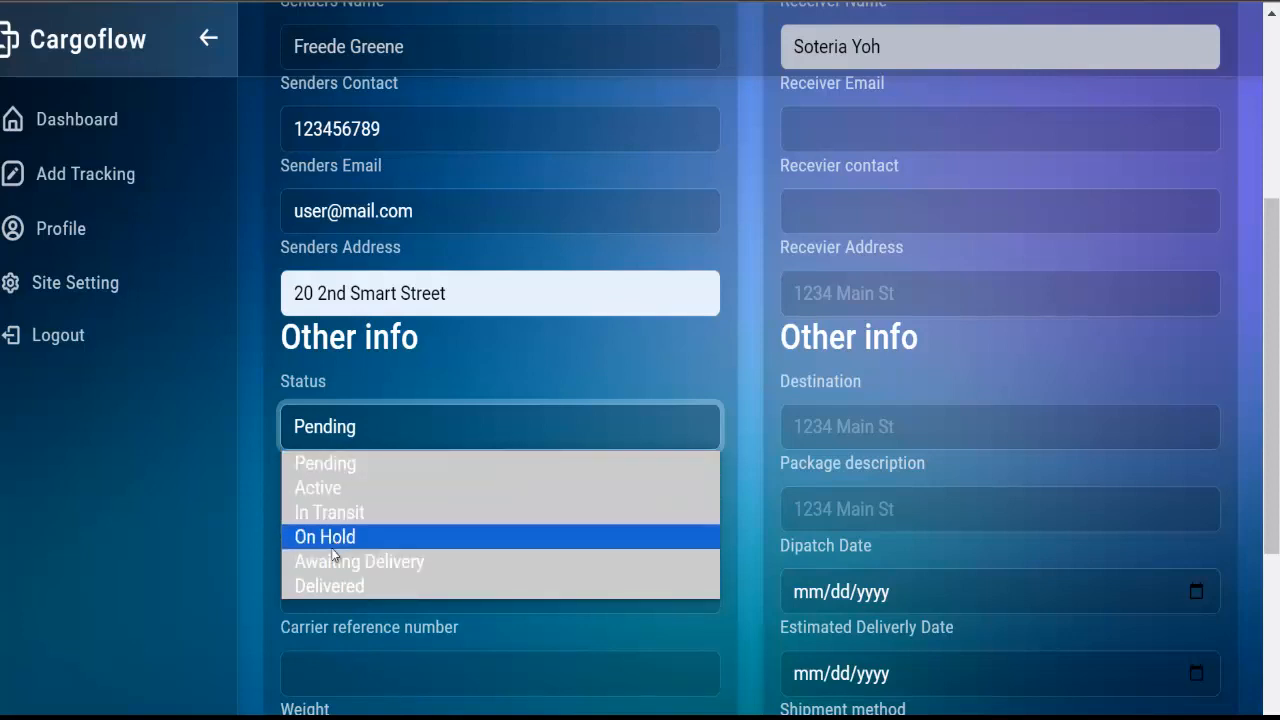
Set the shipment status to In Transit and the dispatch location to Dallas
click(344, 512)
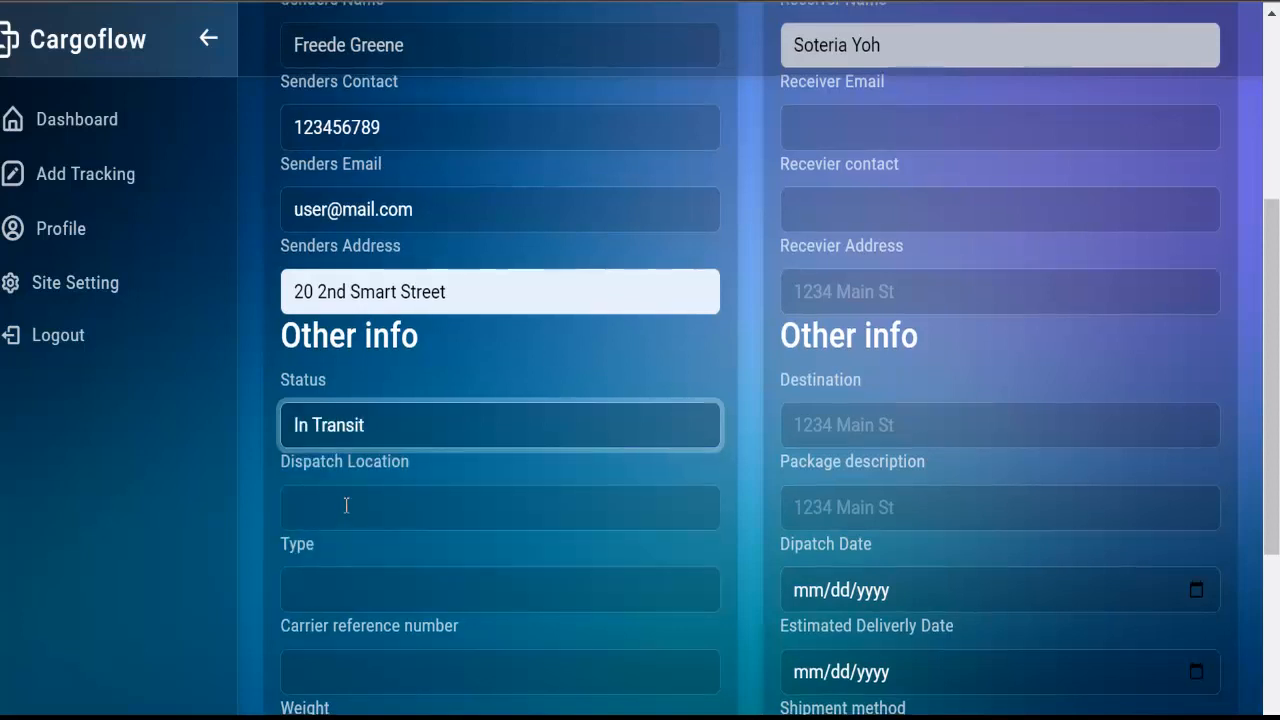
scroll(346, 506, down, 1)
click(348, 383)
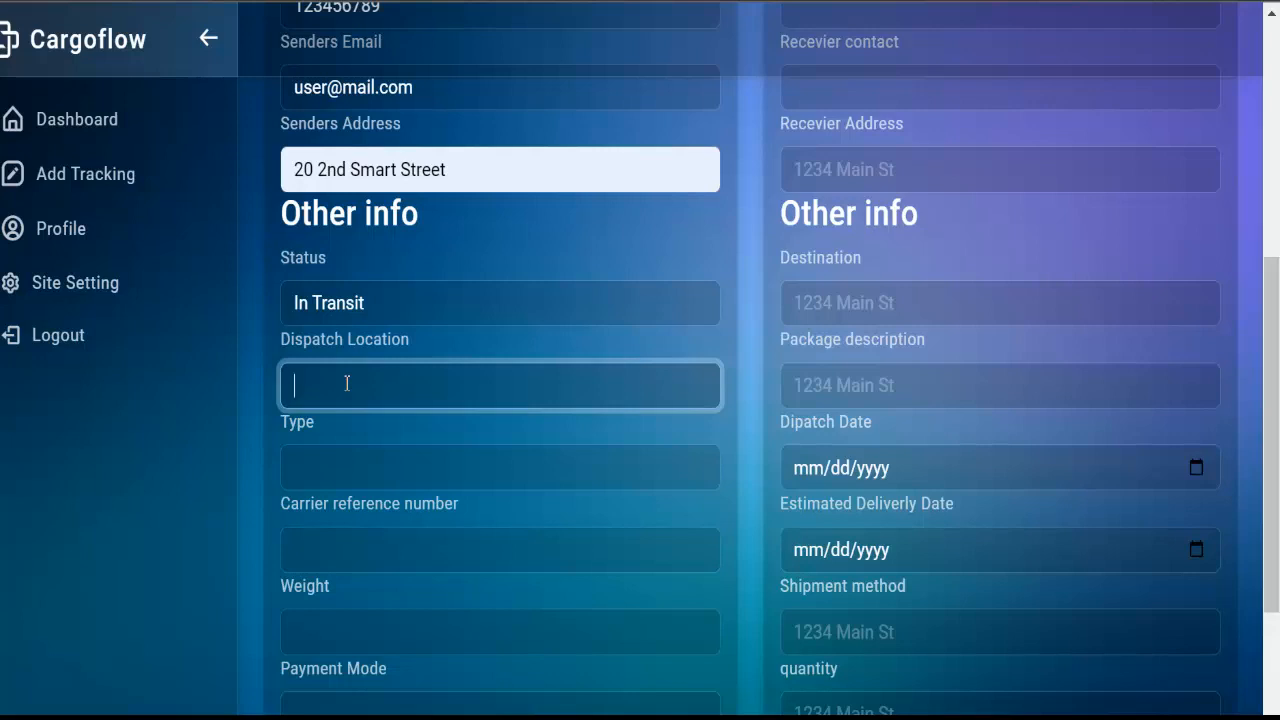
text(Dallas)
click(520, 464)
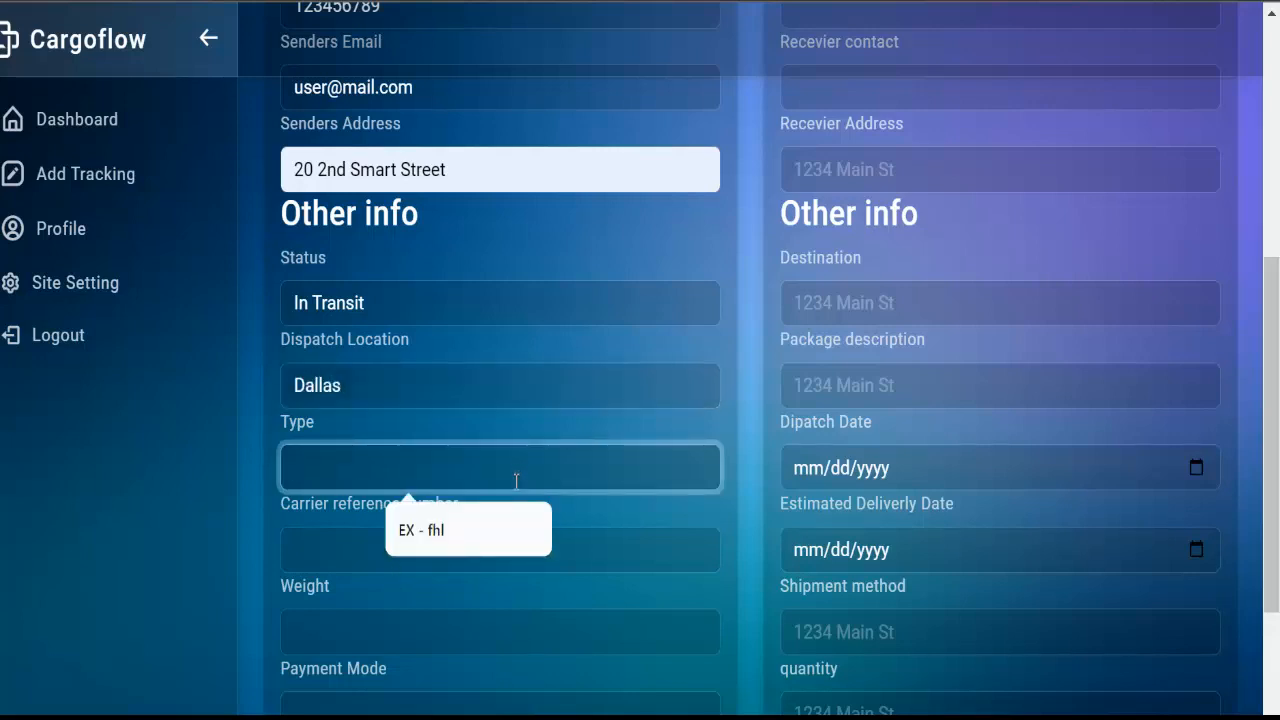
click(531, 399)
scroll(480, 425, down, 1)
click(410, 453)
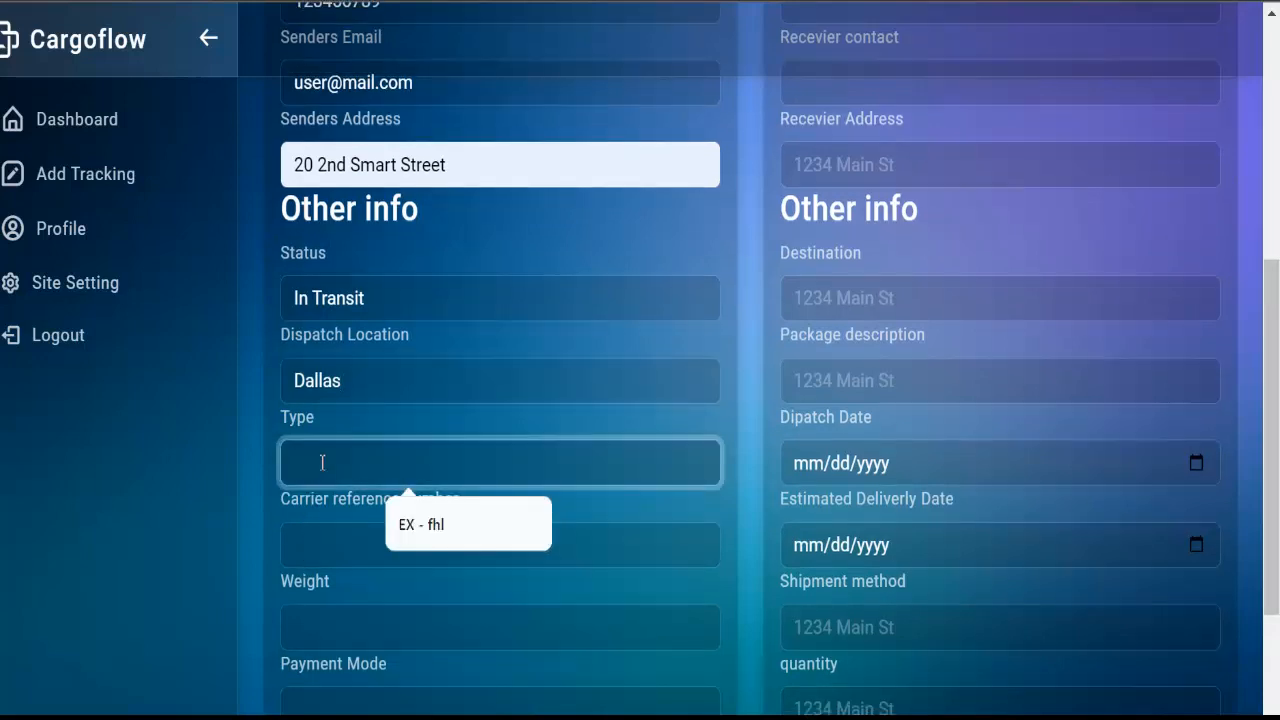
Set the shipment type to fragile and enter the carrier reference number
text(Air)
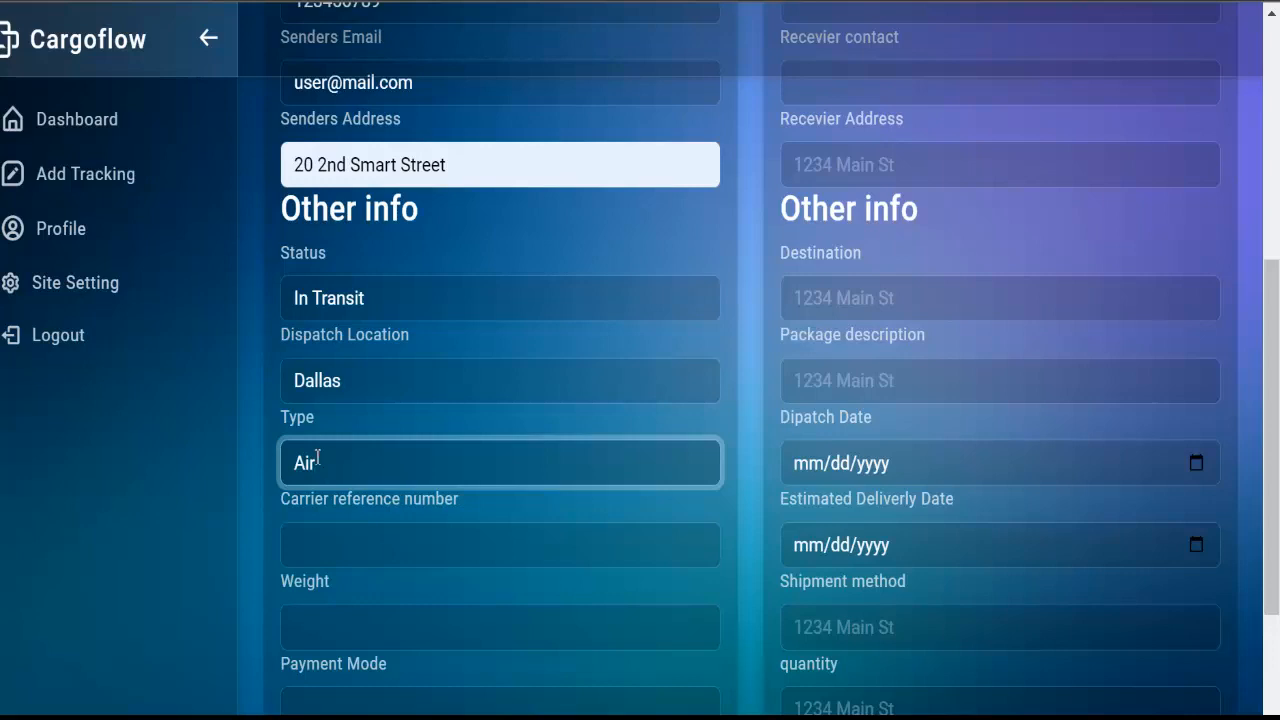
click(318, 531)
click(361, 465)
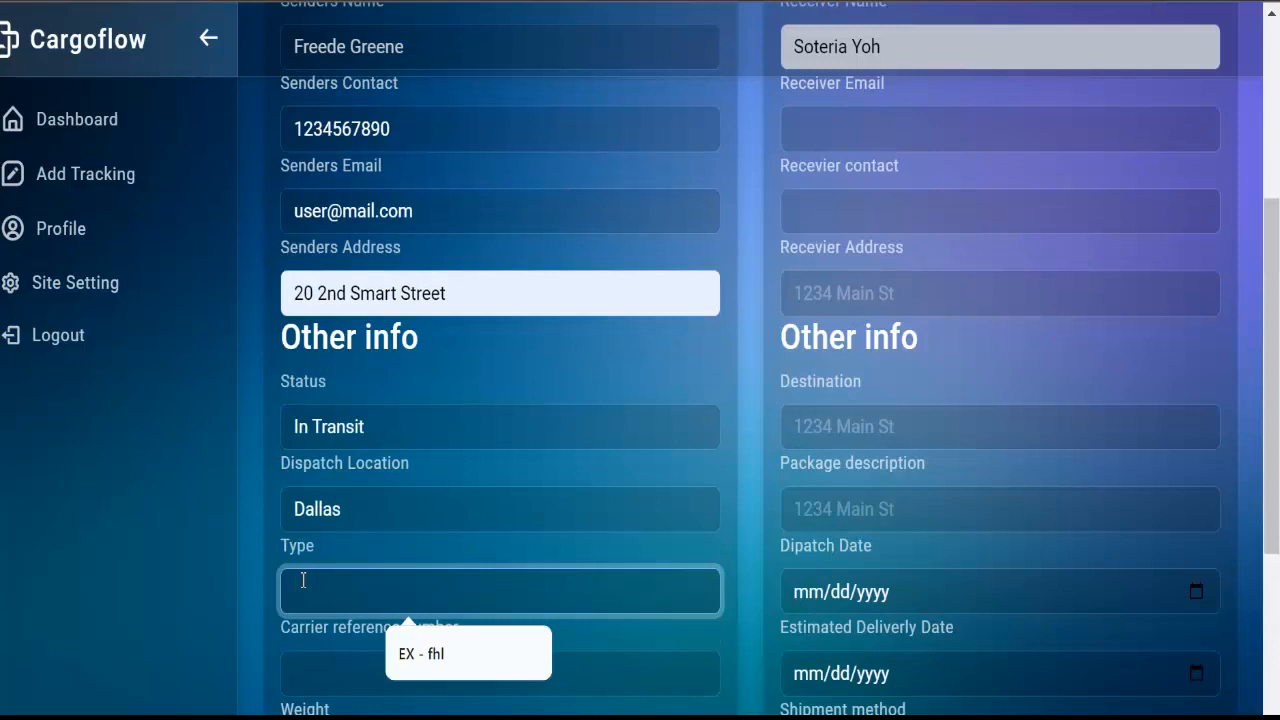
scroll(303, 580, down, 1)
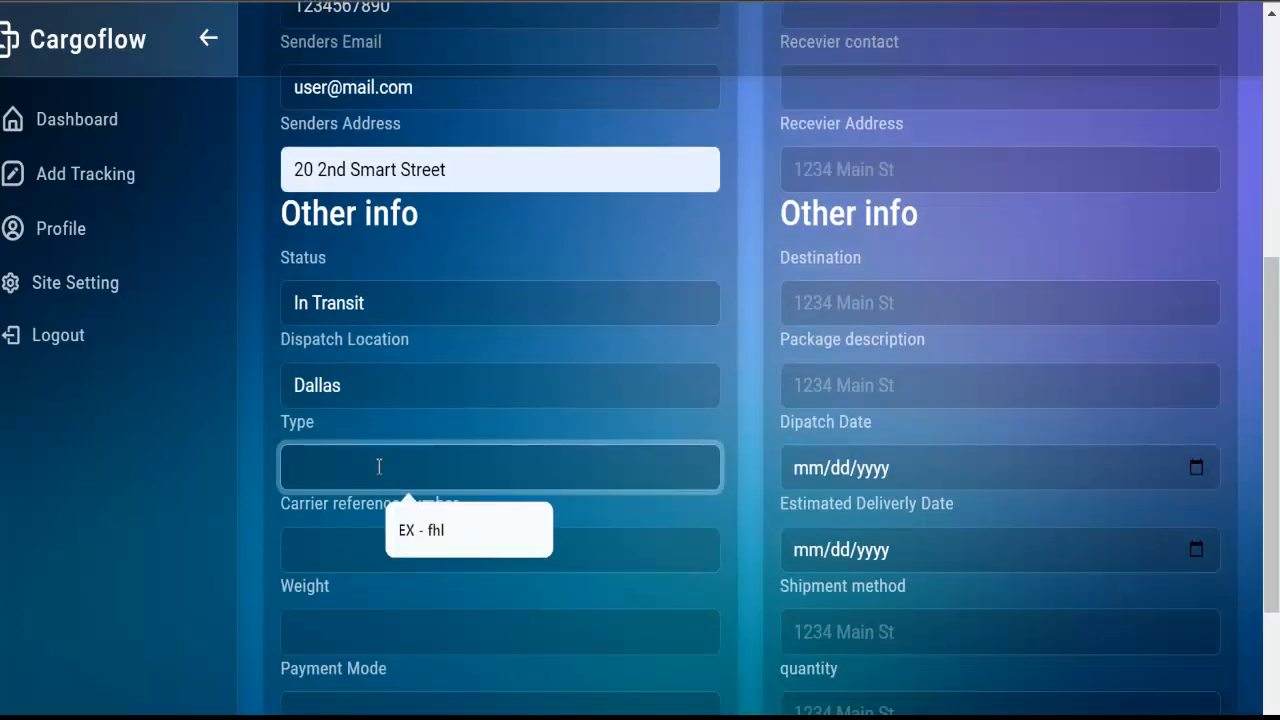
text(af)
key(BackSpace)
key(BackSpace)
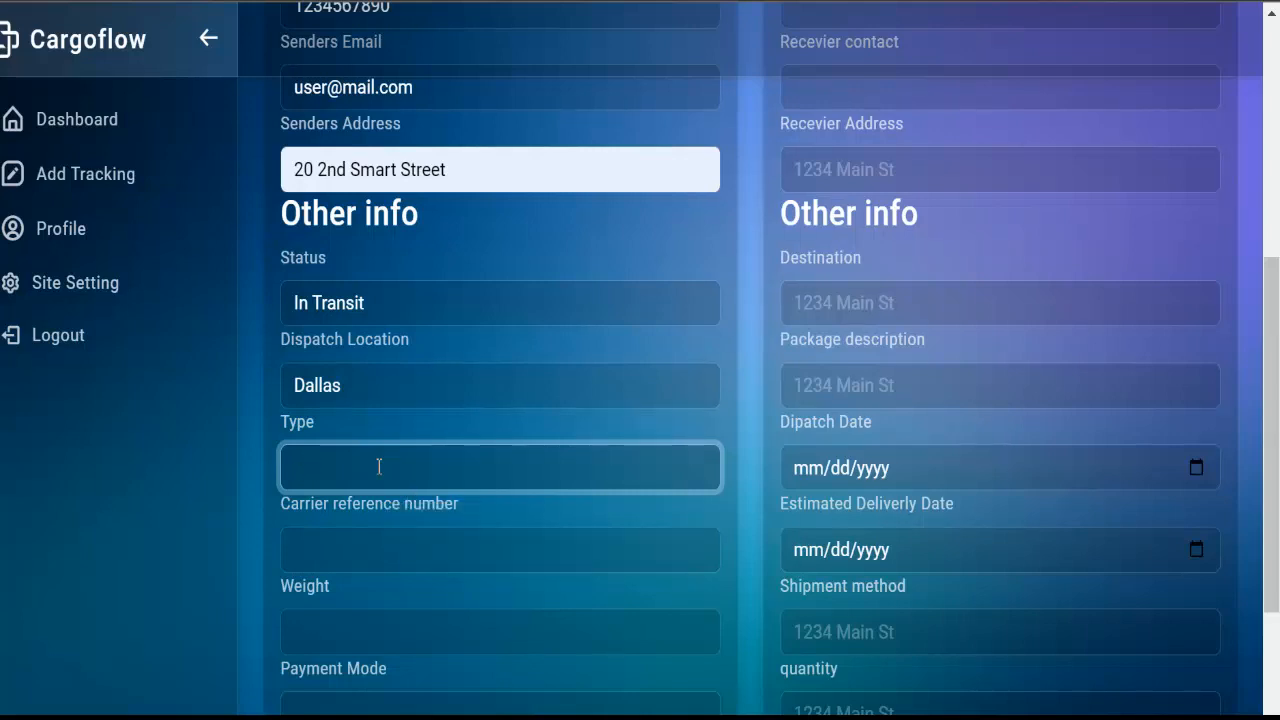
text(fragile)
scroll(434, 417, down, 1)
click(436, 432)
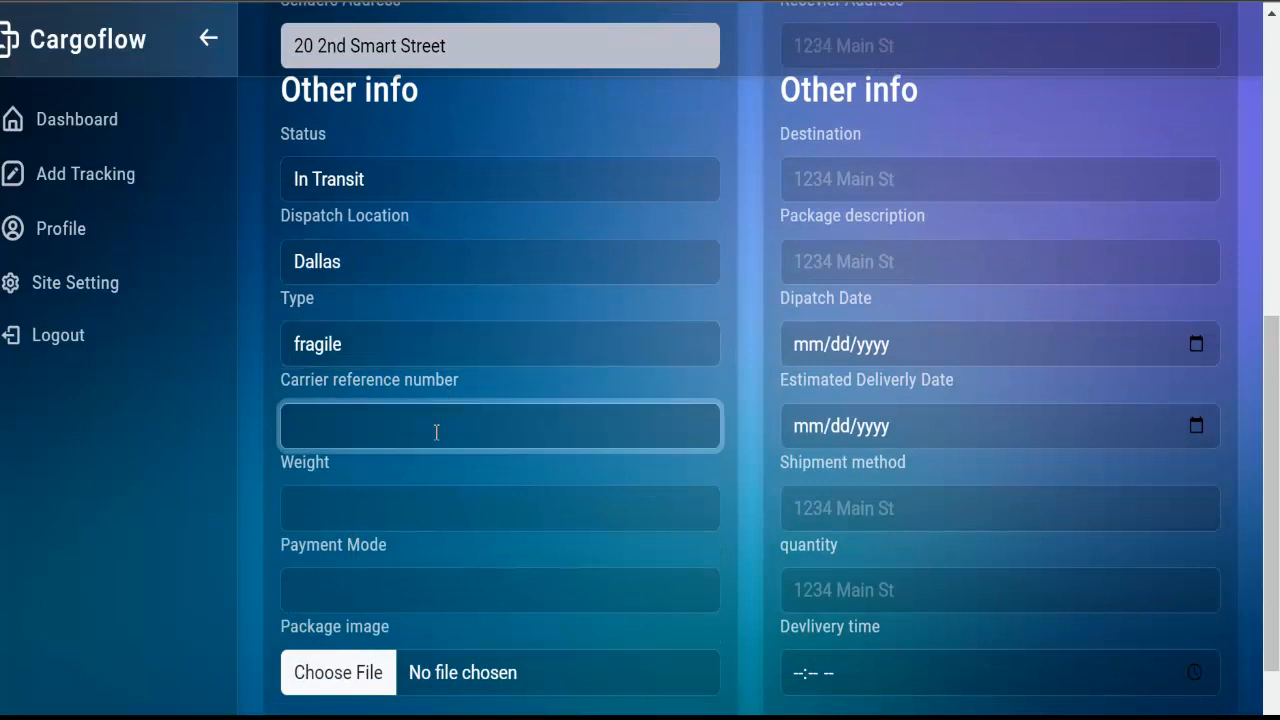
text(EX - fhl)
text(h)
text(D)
text(45645)
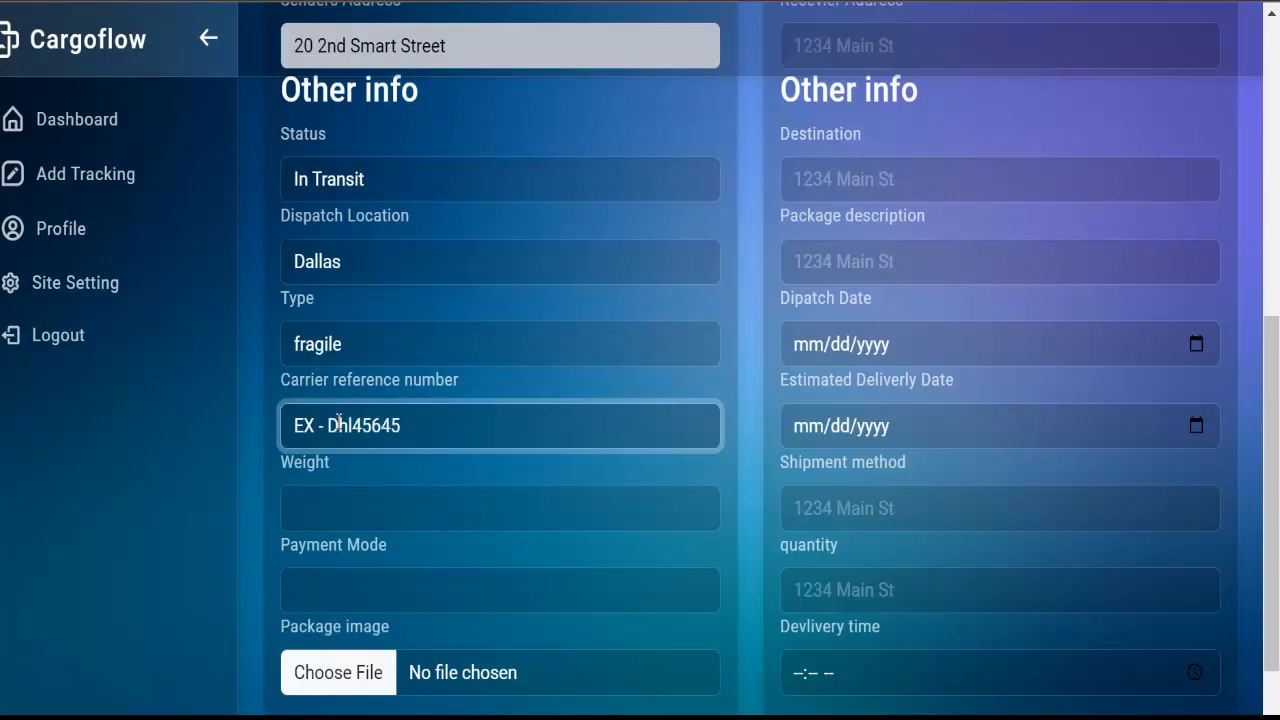
Set the weight to 20kg and the payment mode to wire transfer
click(304, 515)
click(400, 569)
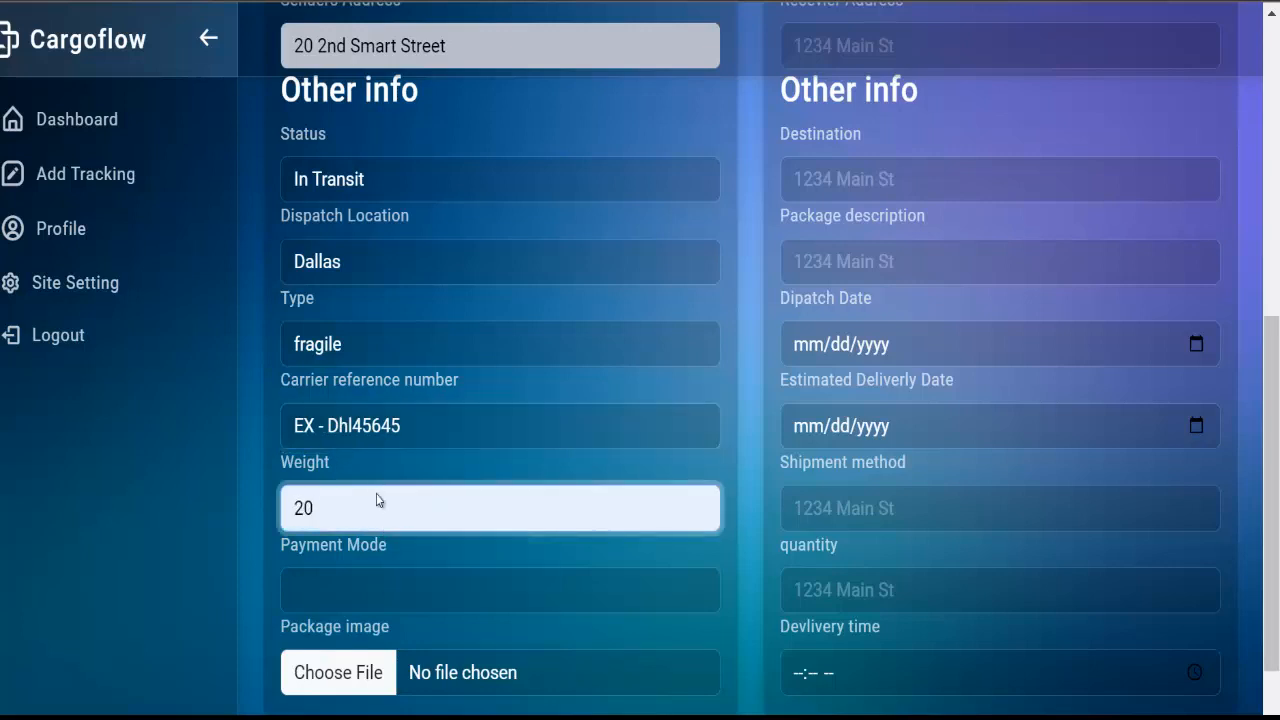
right_click(376, 493)
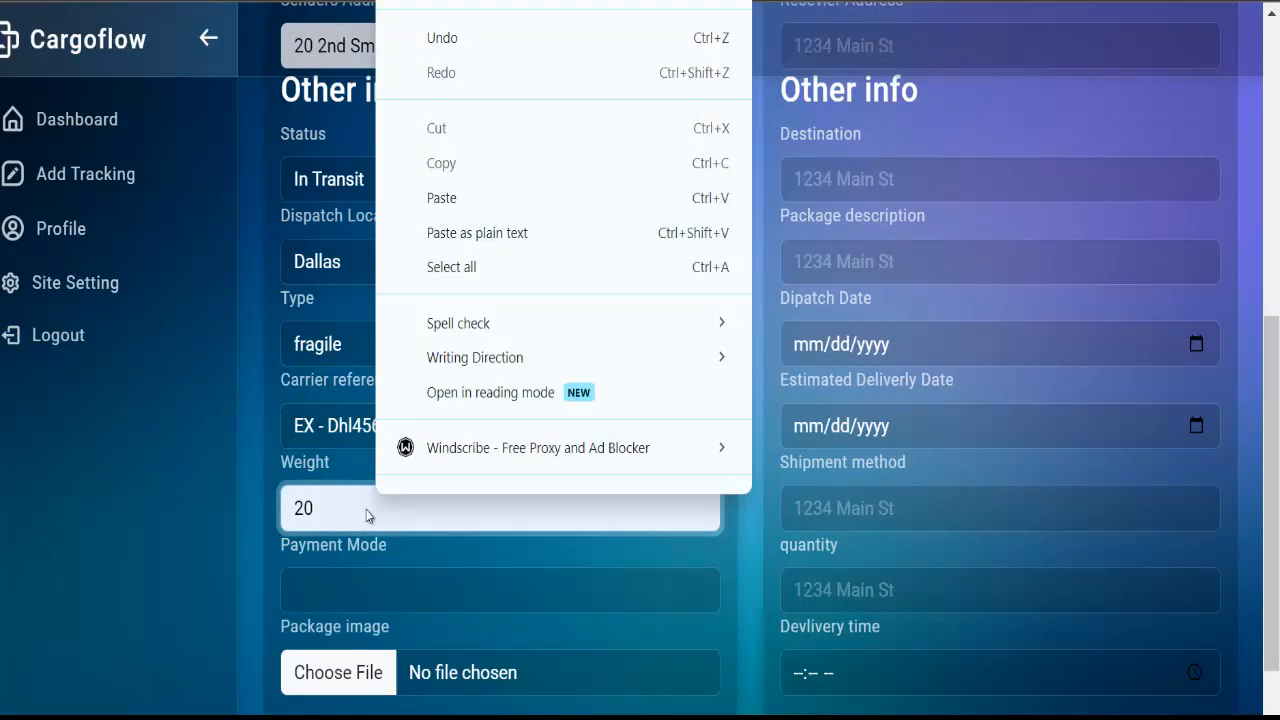
click(350, 514)
text(kg)
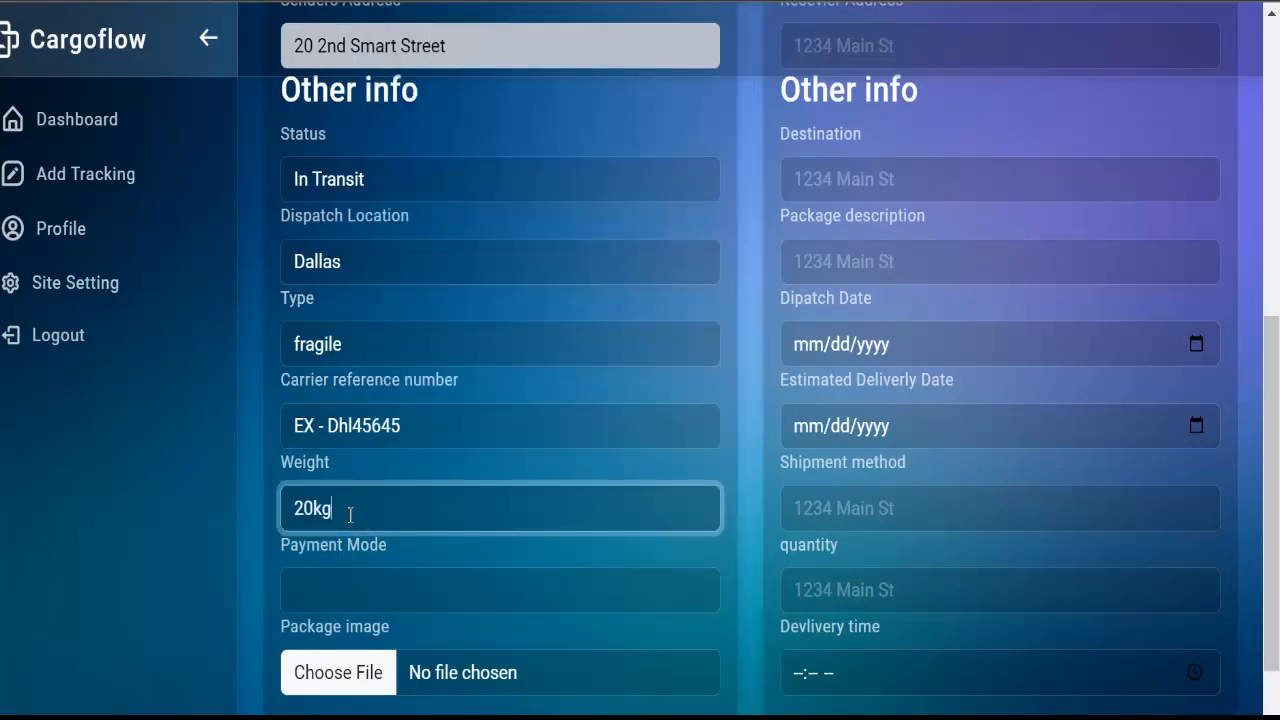
click(331, 605)
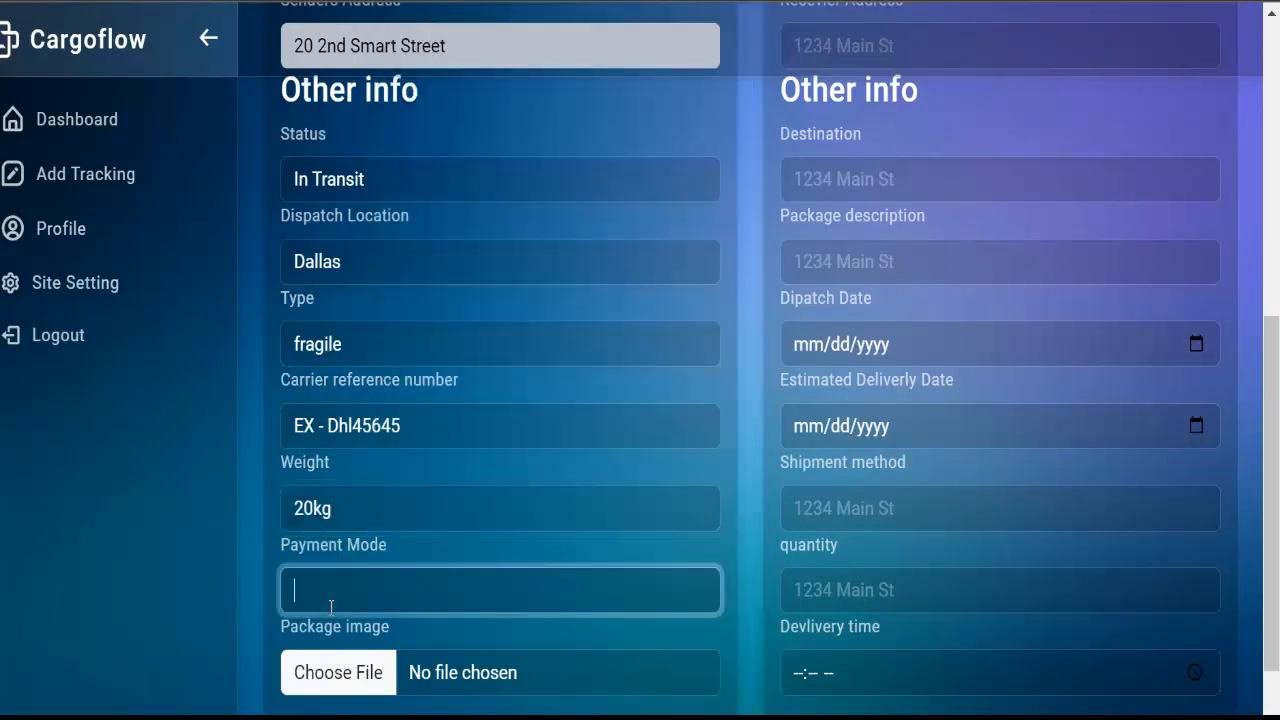
text(wire tranfser)
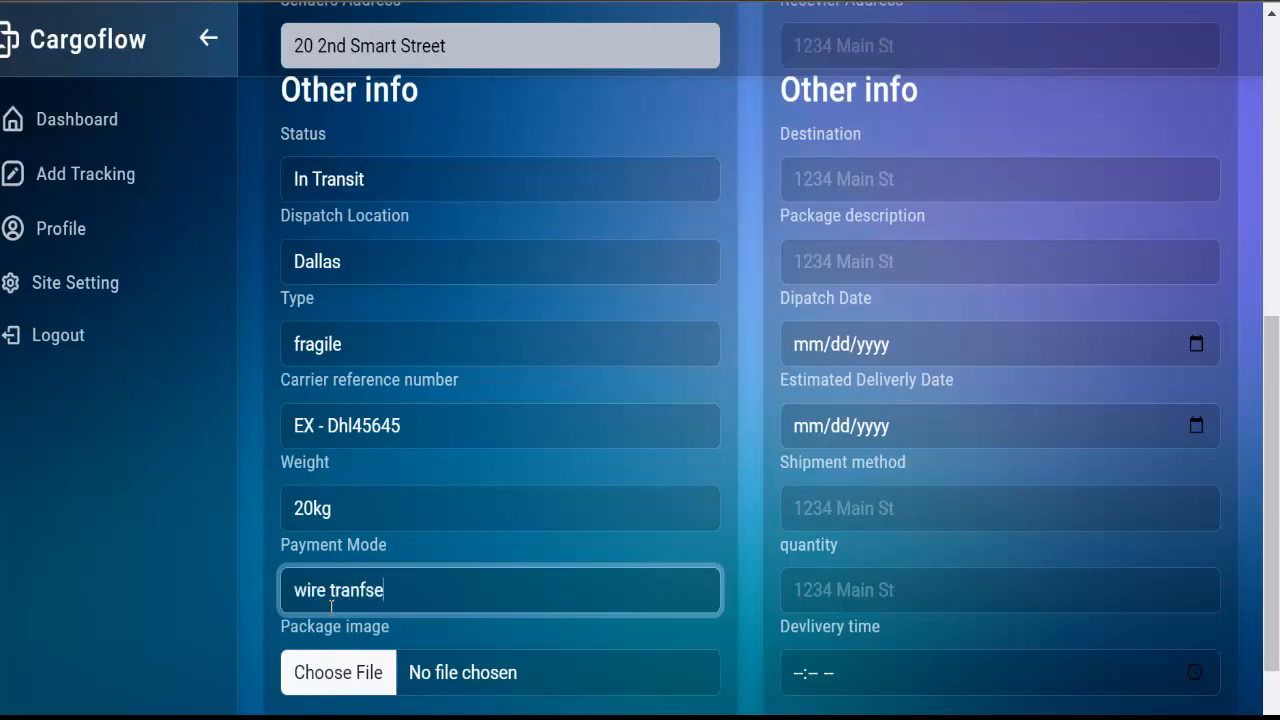
key(BackSpace)
key(BackSpace)
key(BackSpace)
key(BackSpace)
text(sfer)
click(362, 672)
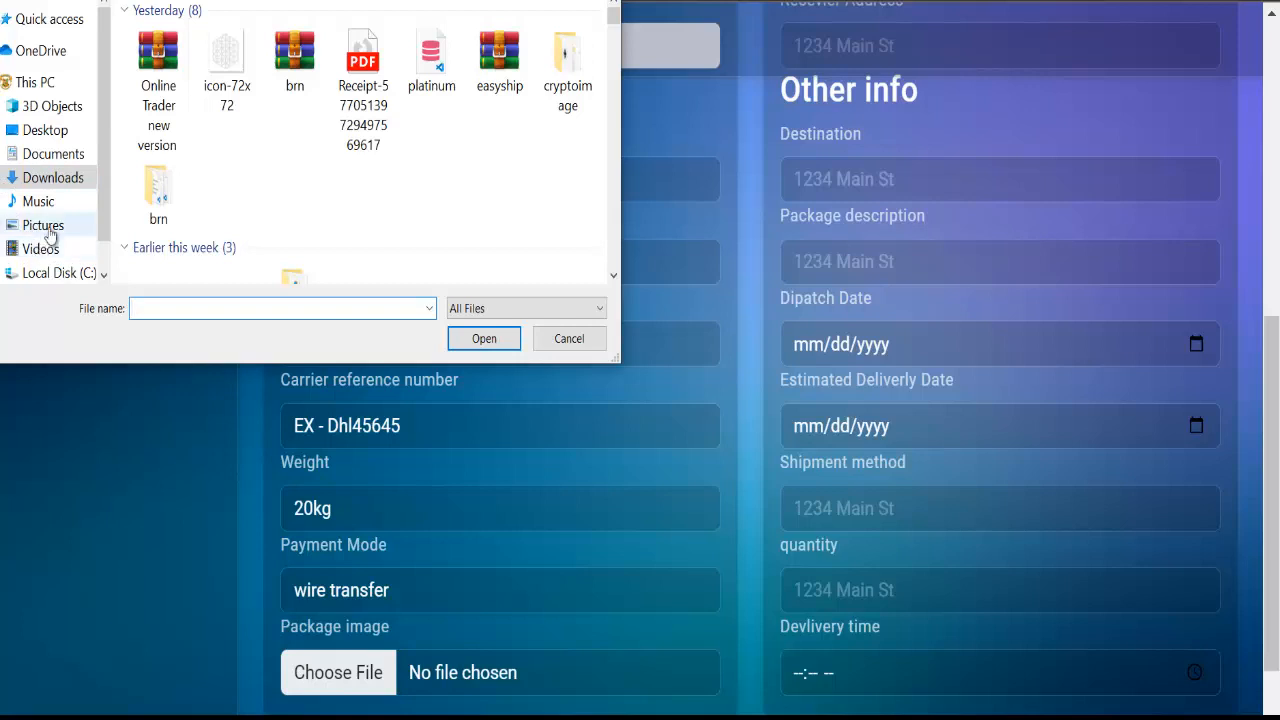
Attach tr.png from the Pictures folder as the package image
scroll(60, 230, down, 1)
click(50, 187)
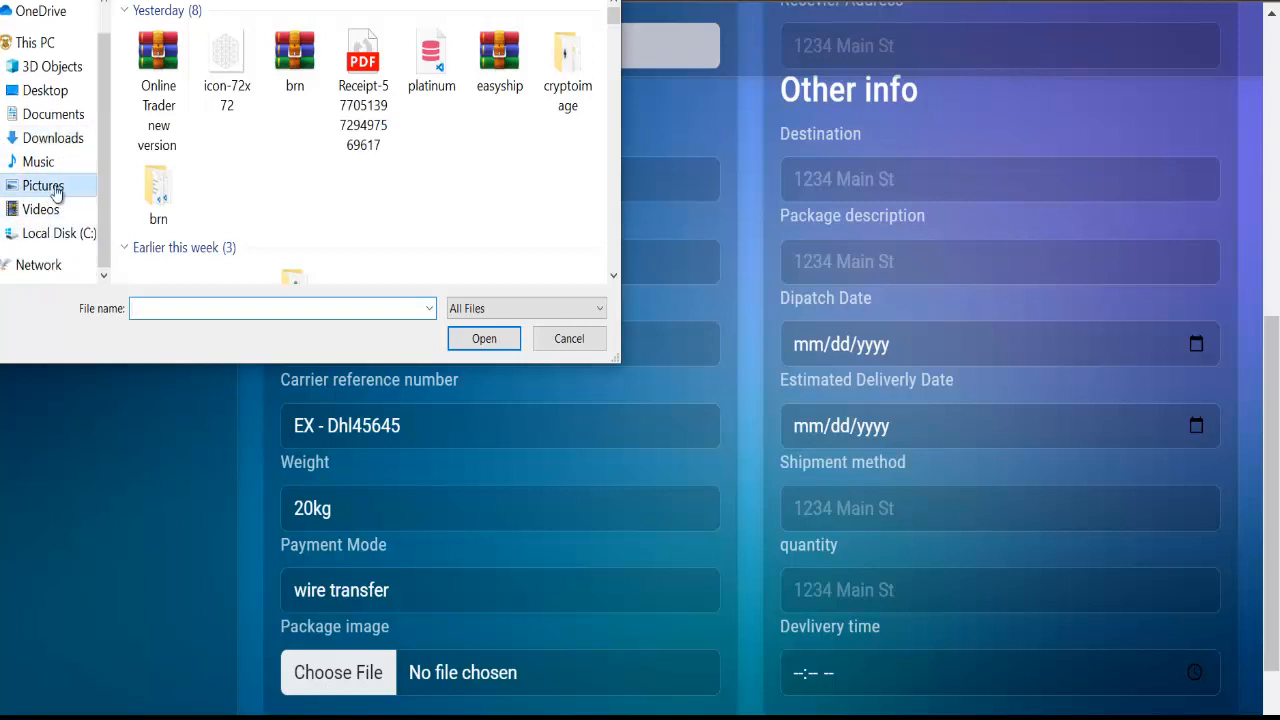
click(268, 262)
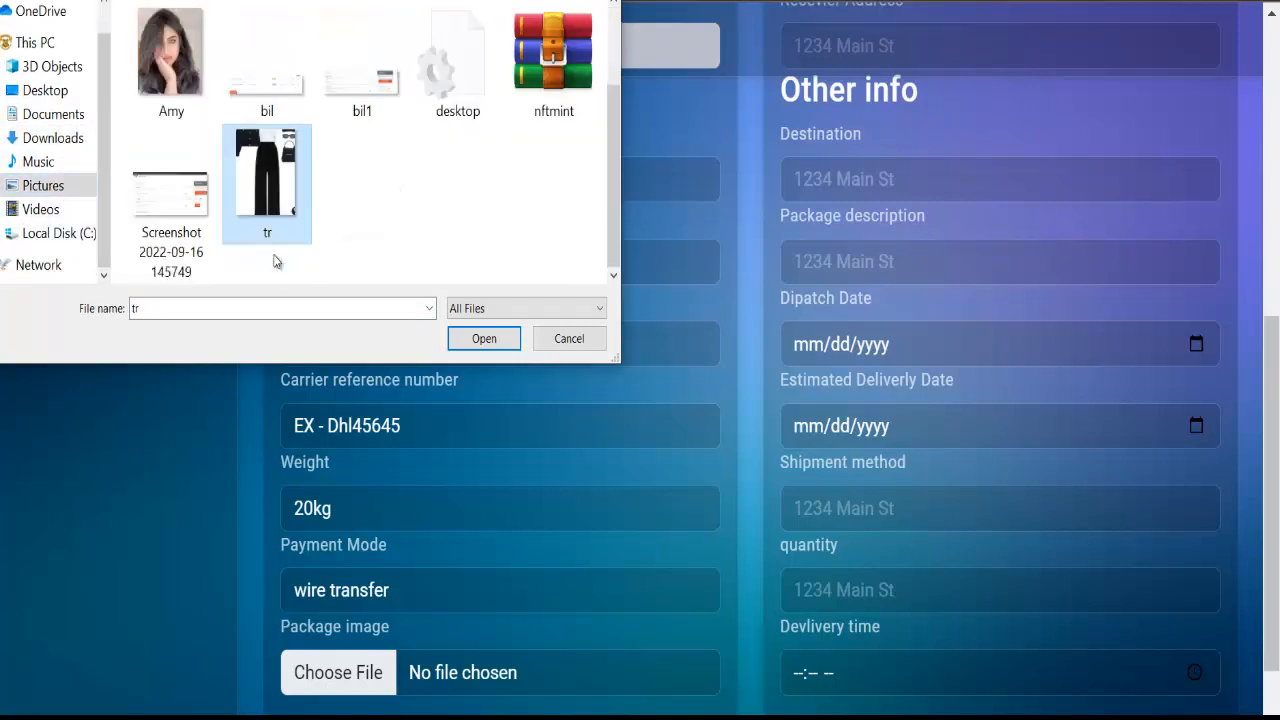
click(484, 339)
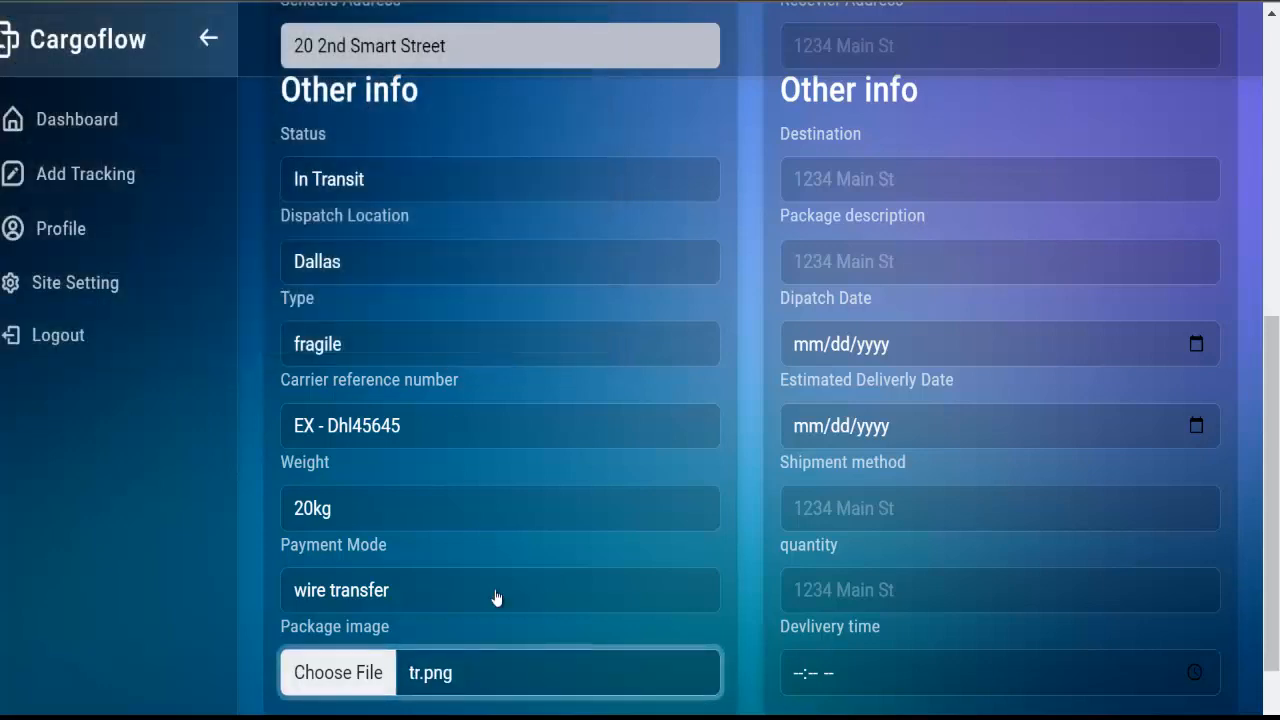
scroll(494, 597, down, 1)
scroll(913, 245, up, 6)
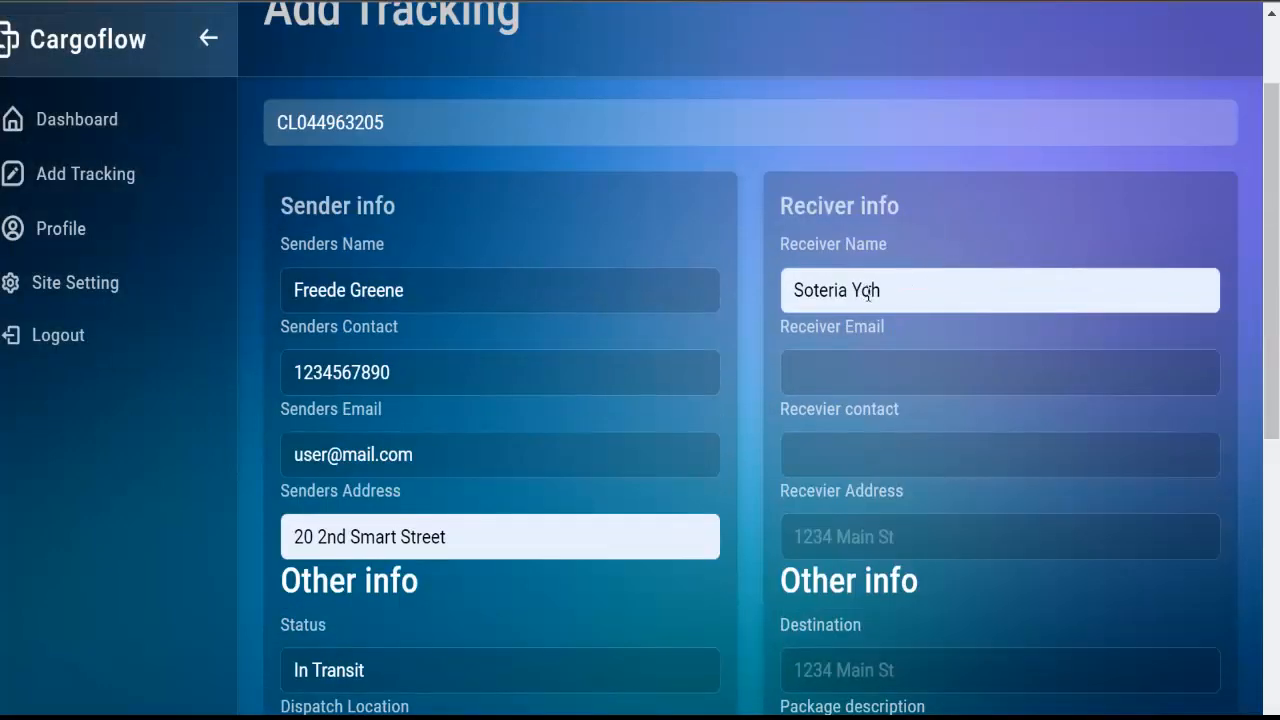
Fill the receiver's e-mail from the saved suggestion, then the contact number and street address
click(913, 296)
key(ctrl+a)
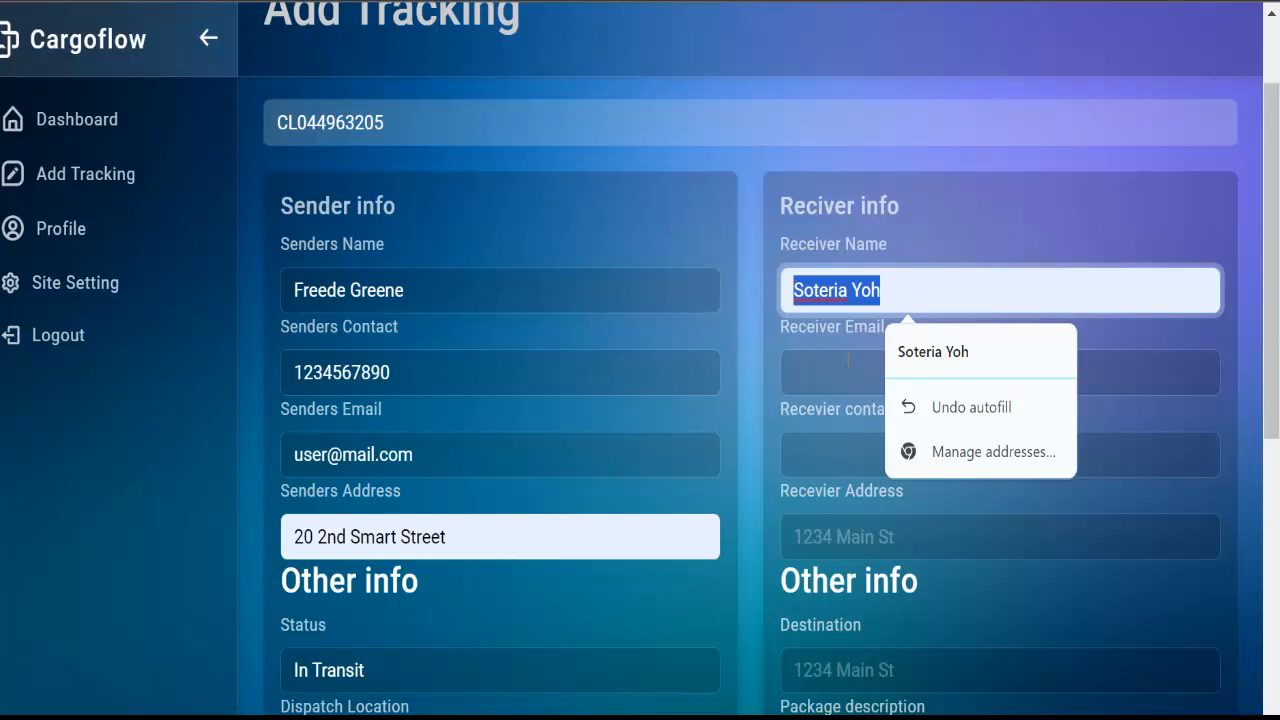
click(848, 360)
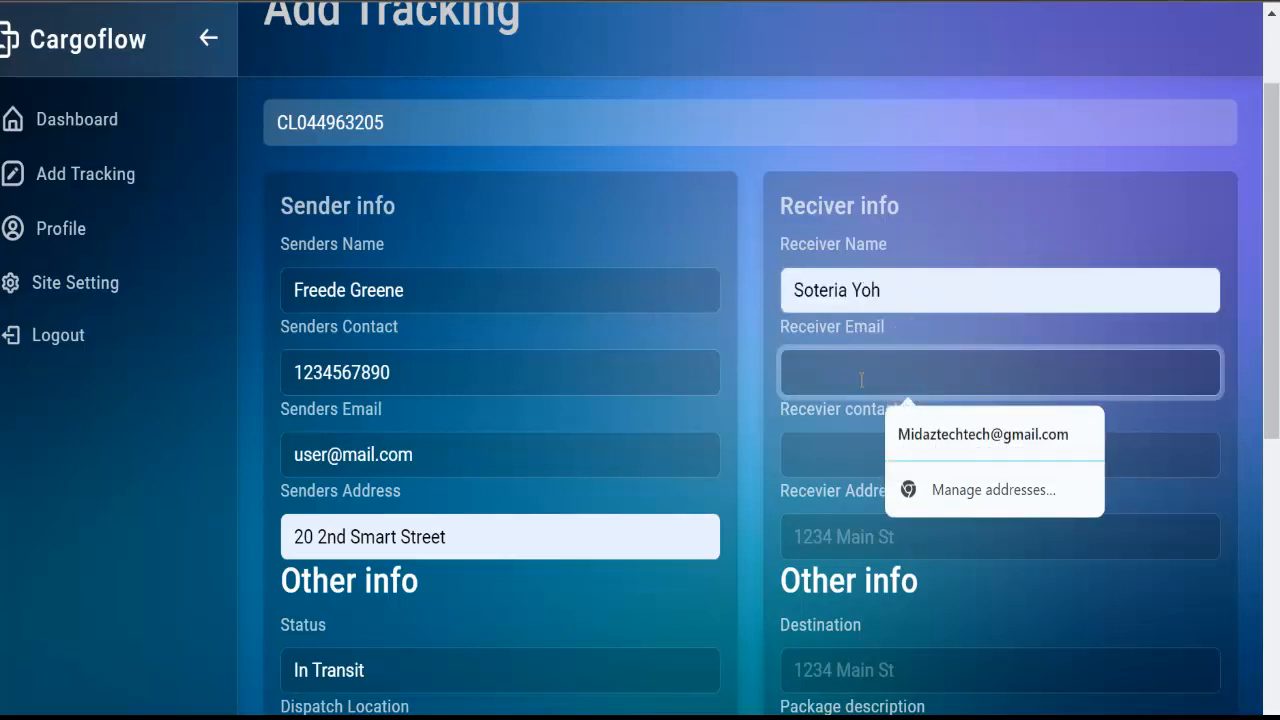
key(Down)
key(Return)
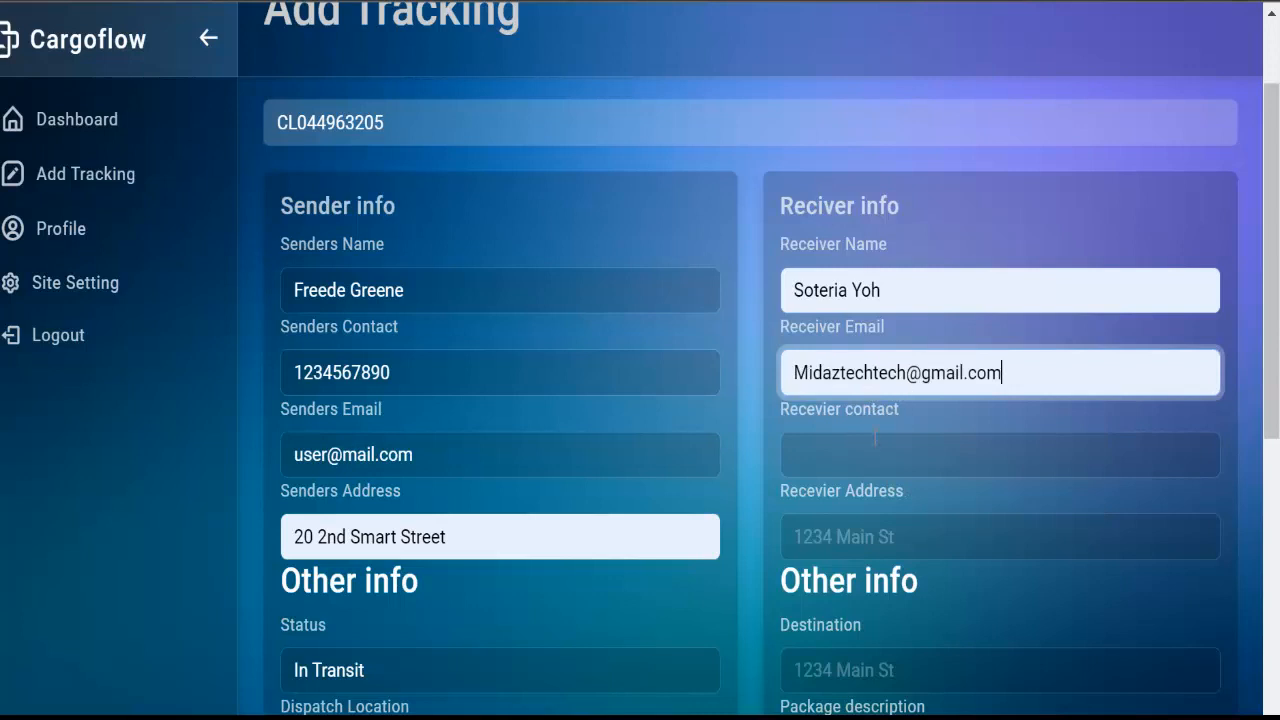
click(869, 458)
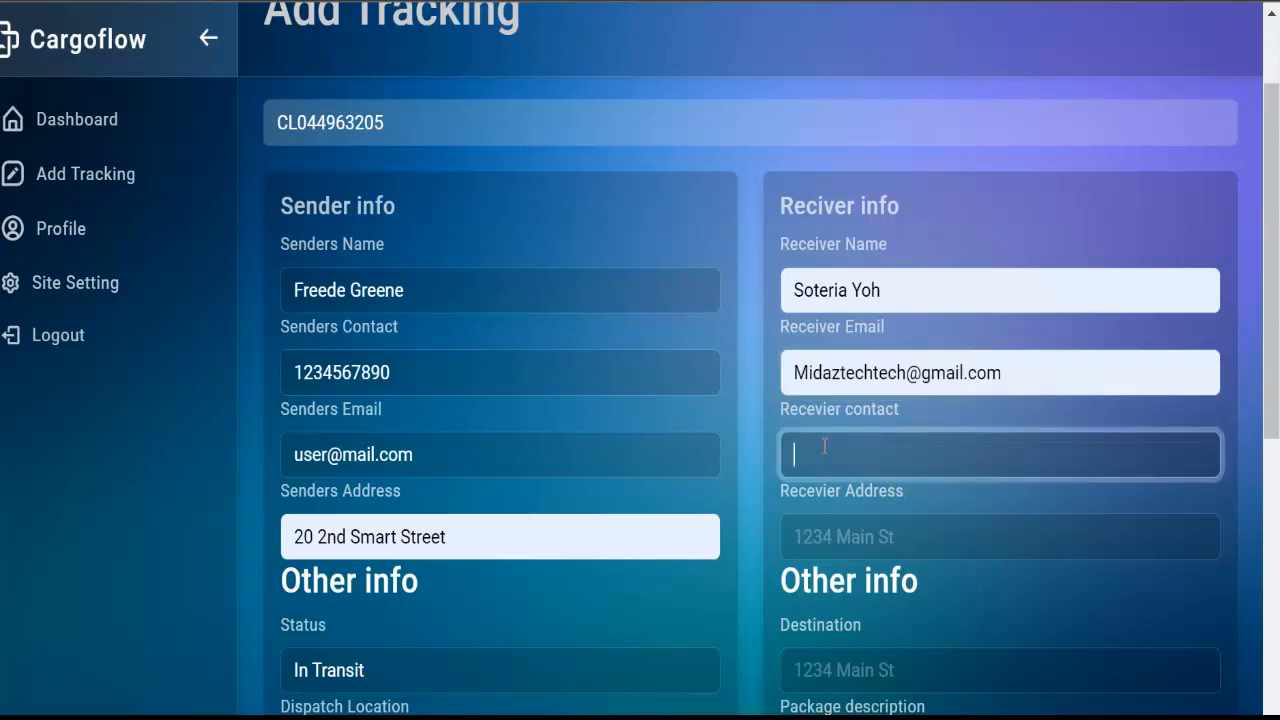
text(123456789)
click(817, 535)
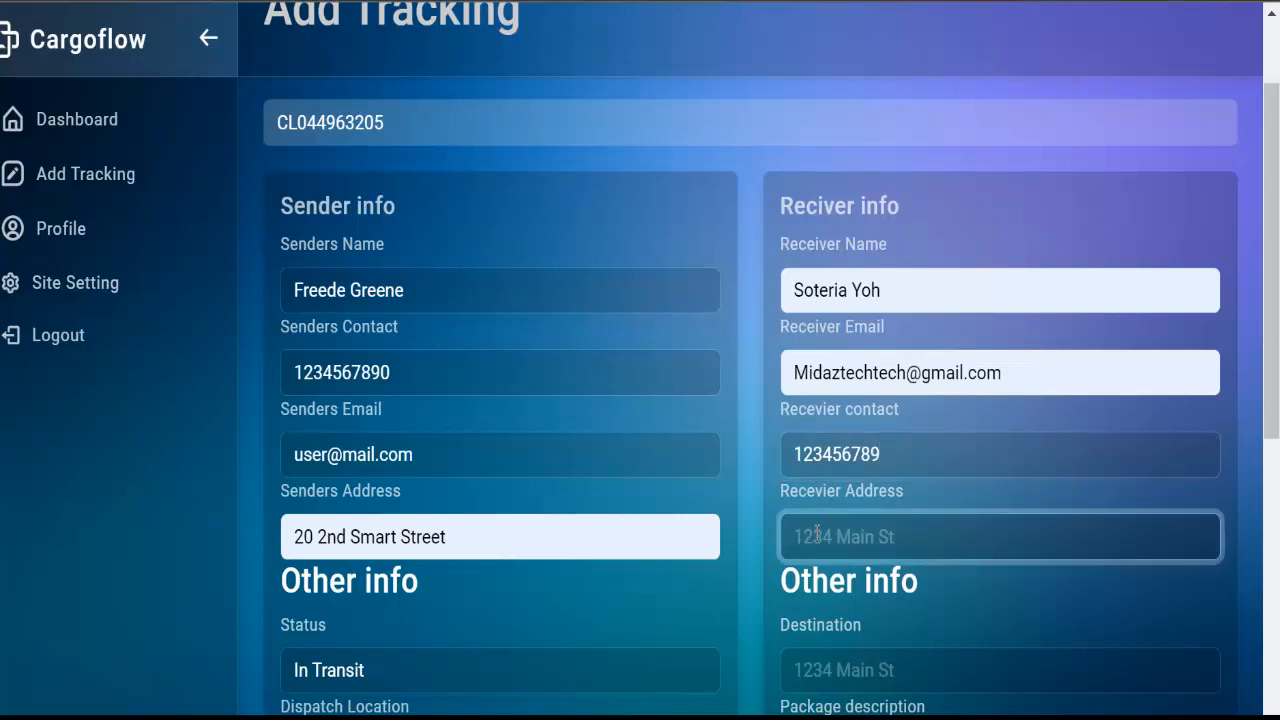
text(1234 m)
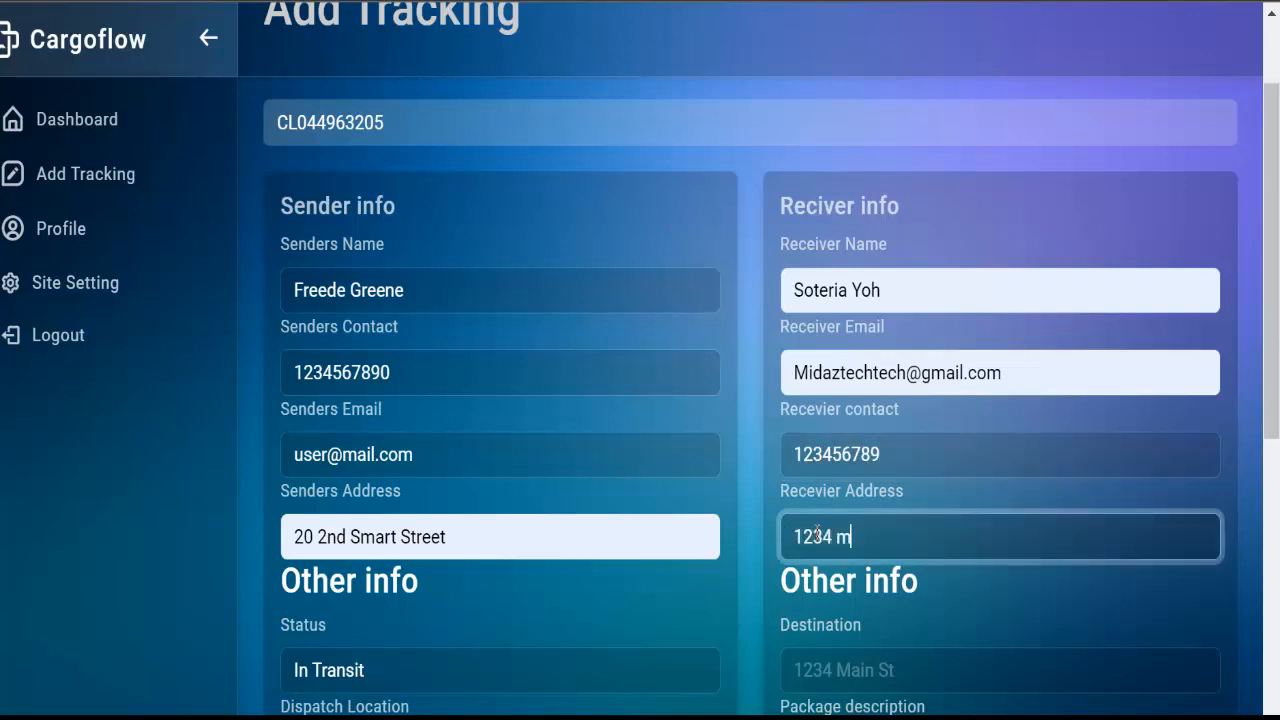
text(ain stereet)
scroll(1022, 613, down, 1)
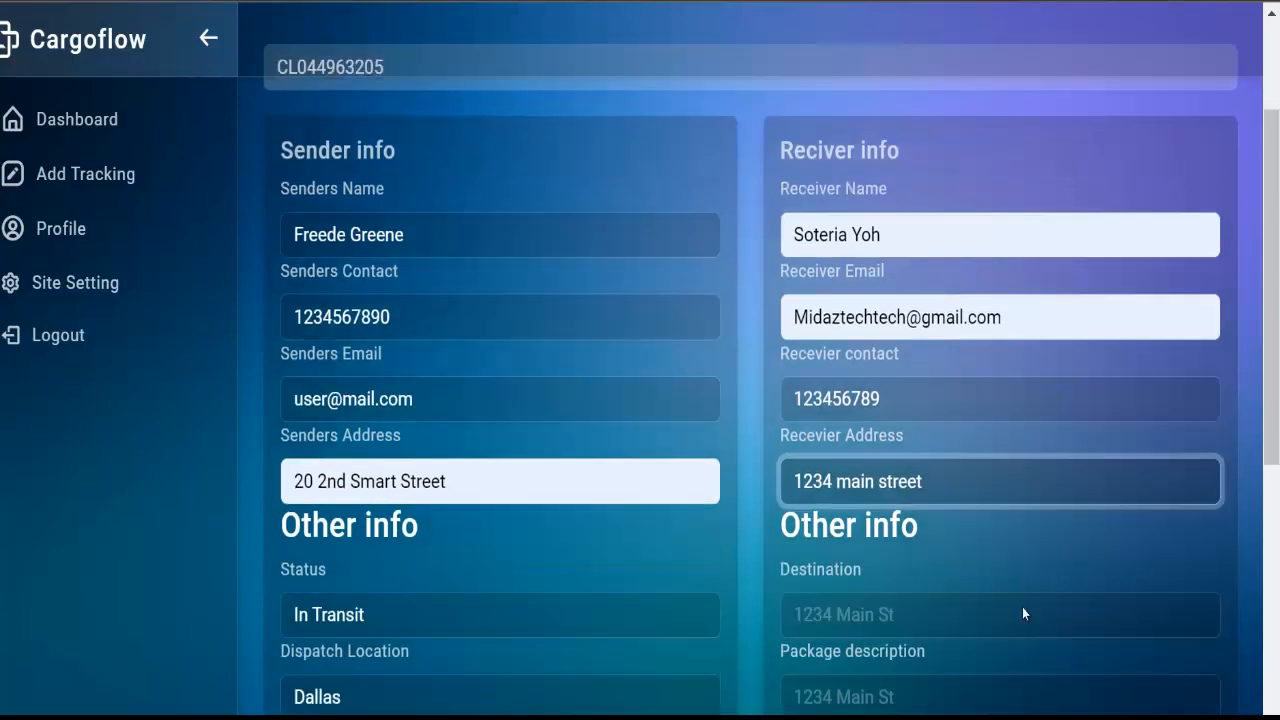
scroll(1022, 613, down, 2)
Set destination damascus, package description 'a box of tea cups', and dispatch date starting 12/02
click(860, 404)
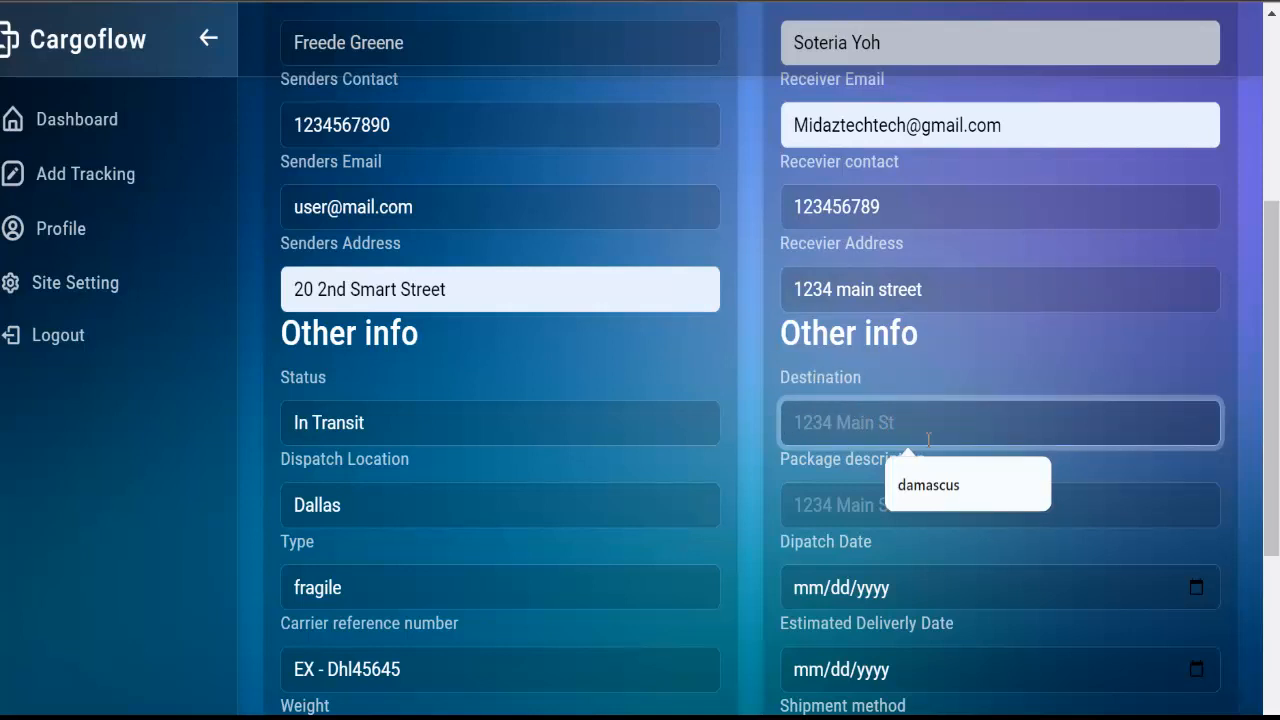
click(953, 502)
click(876, 512)
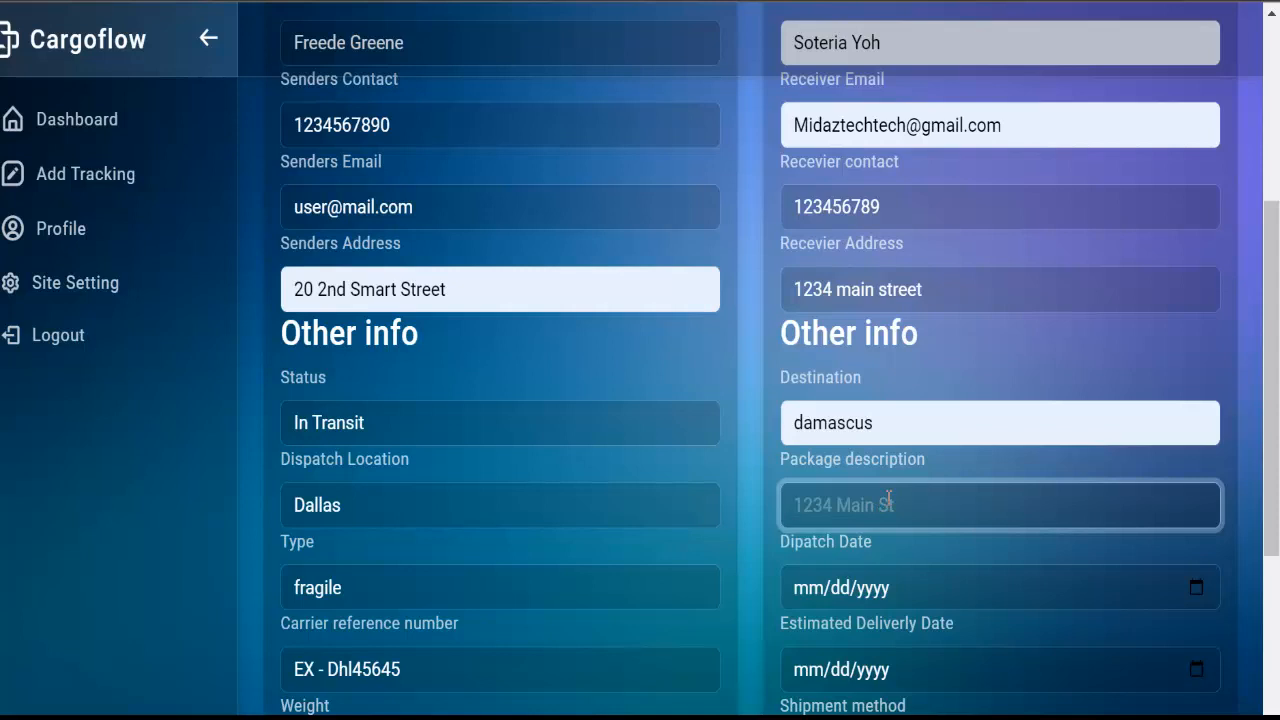
text(a box of )
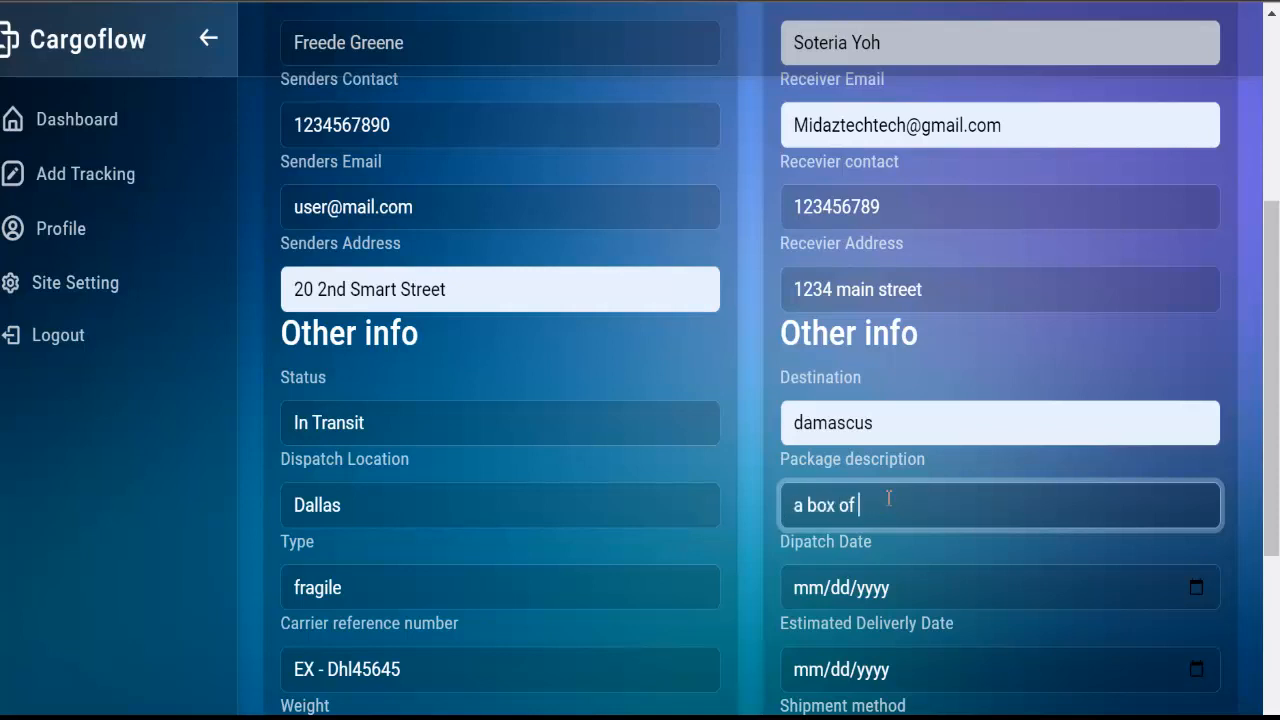
text(tea cups)
scroll(885, 421, down, 2)
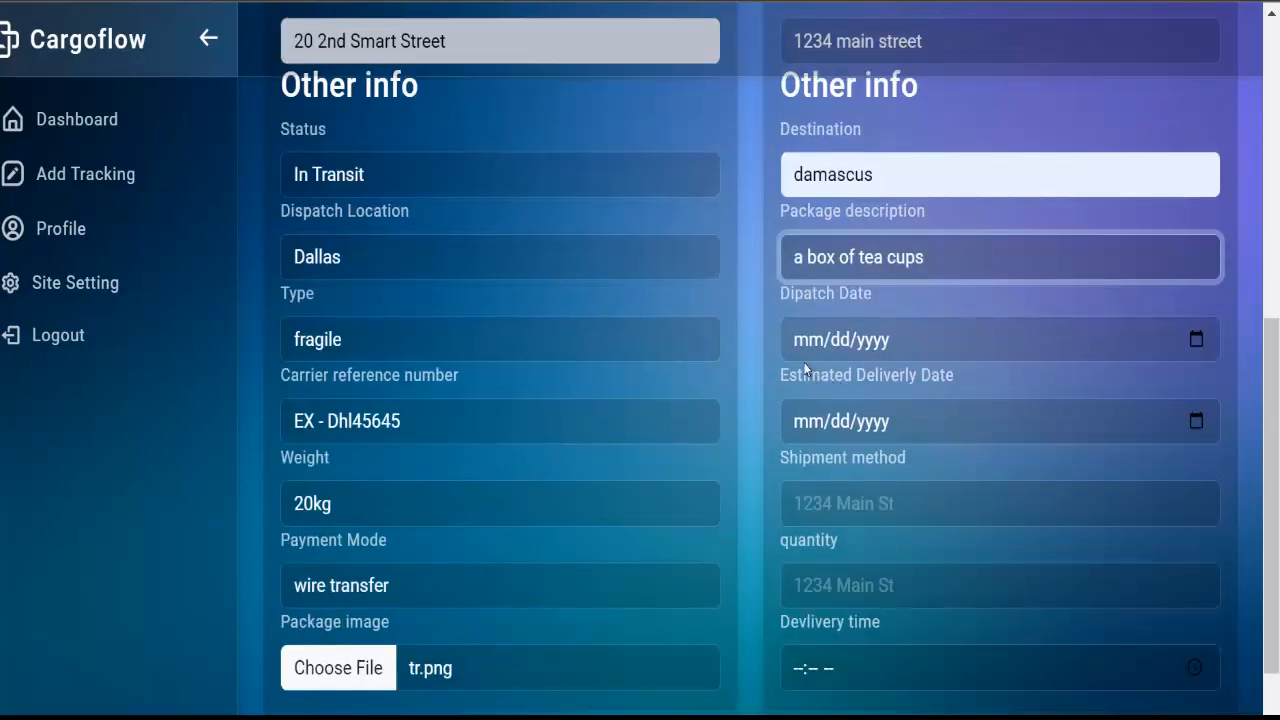
click(803, 356)
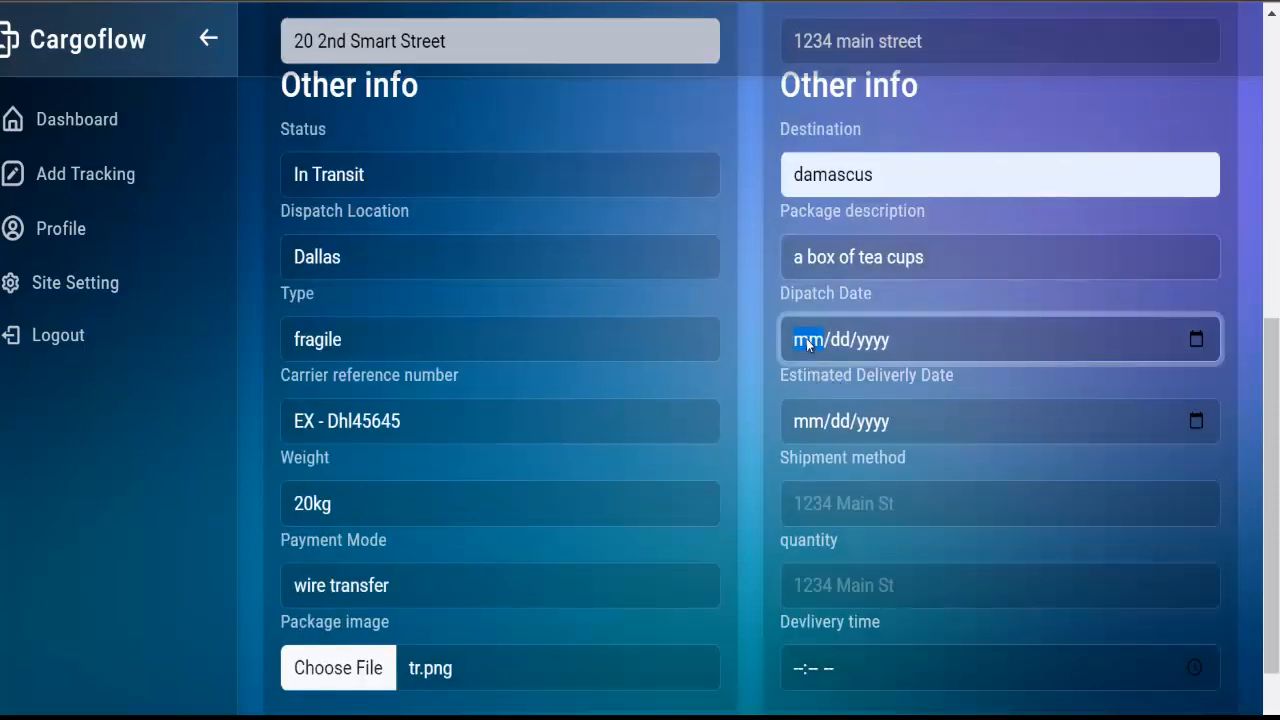
text(12/02/1990)
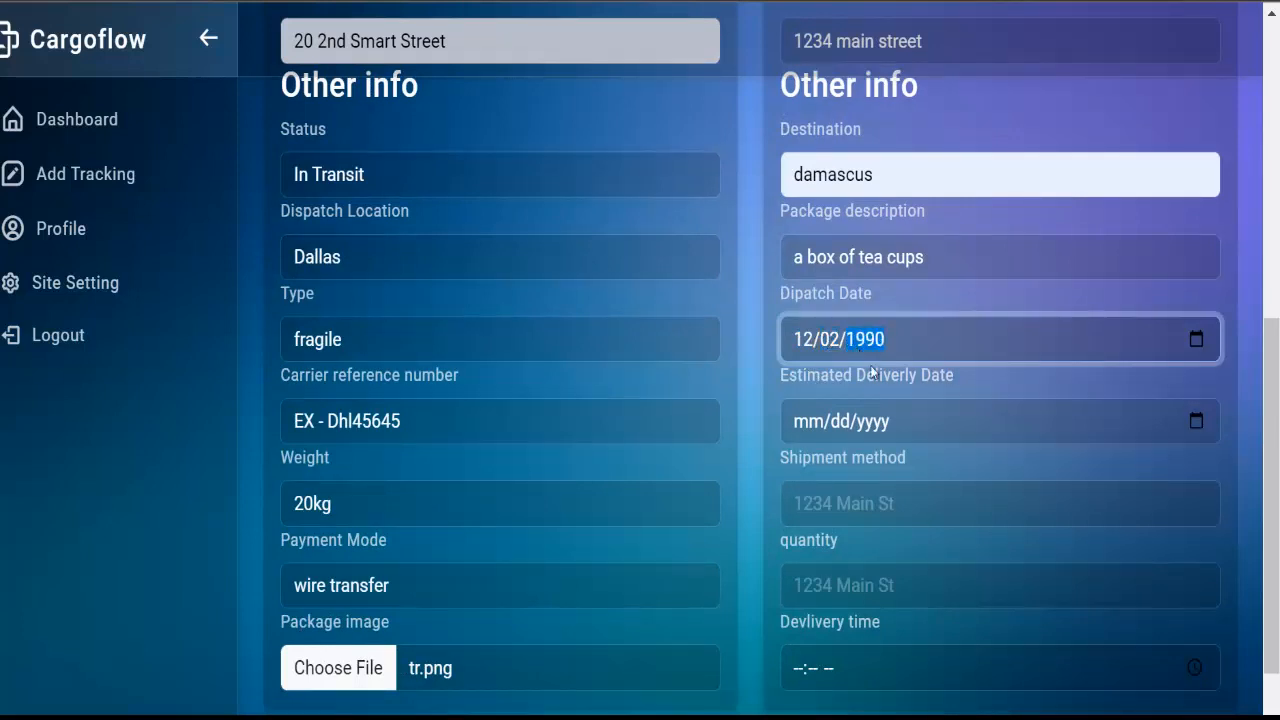
scroll(870, 340, down, 2)
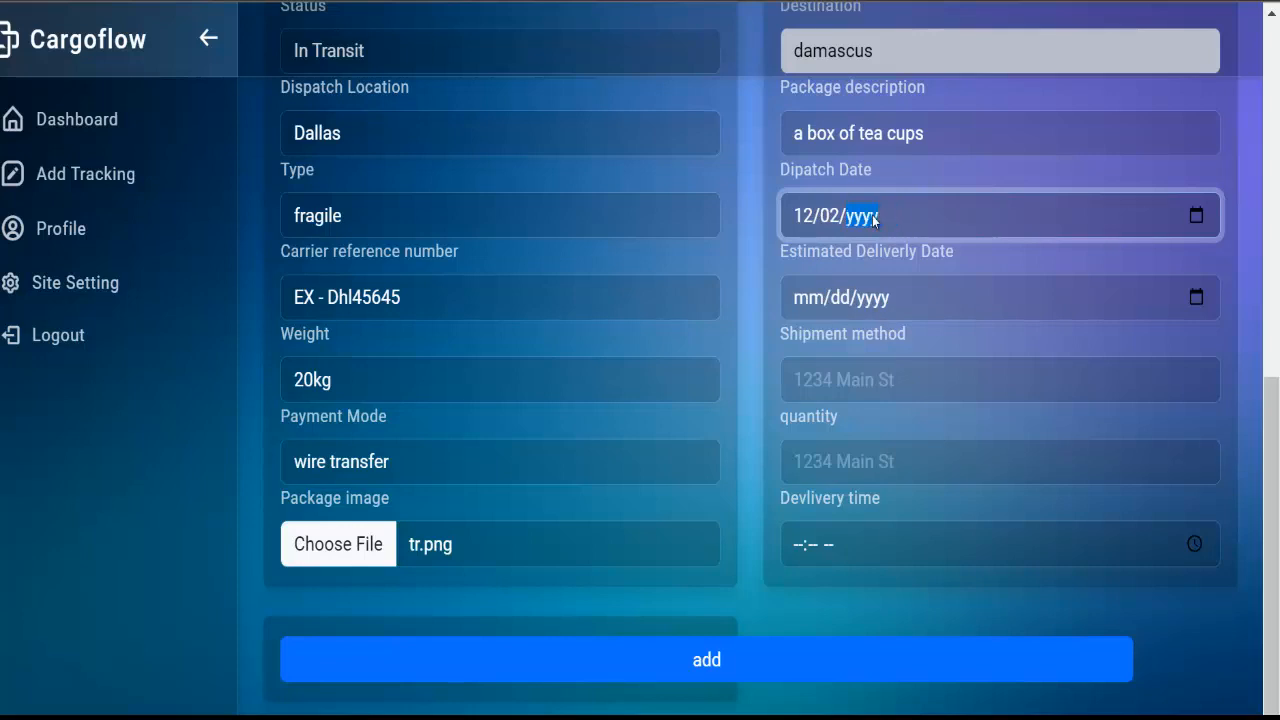
Complete dispatch date 12/02/2024, estimated delivery 12/05/2024, and shipment method Air
text(2024)
click(815, 303)
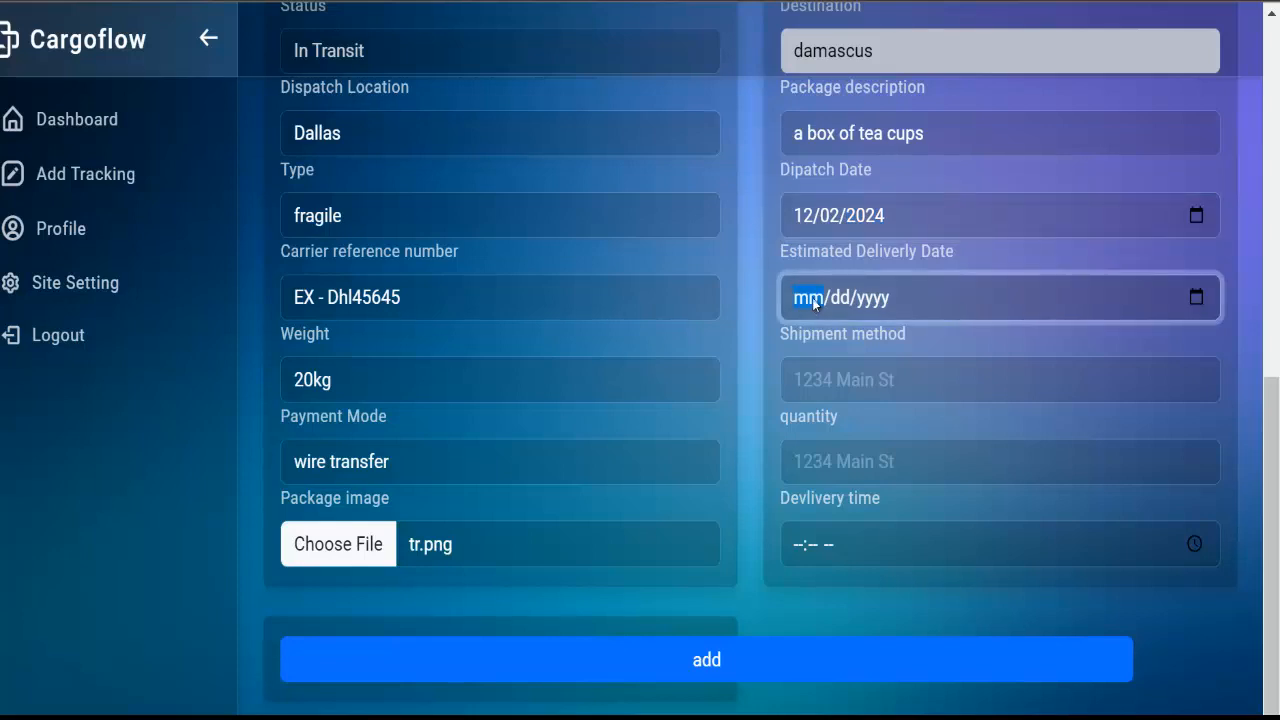
text(12/05/)
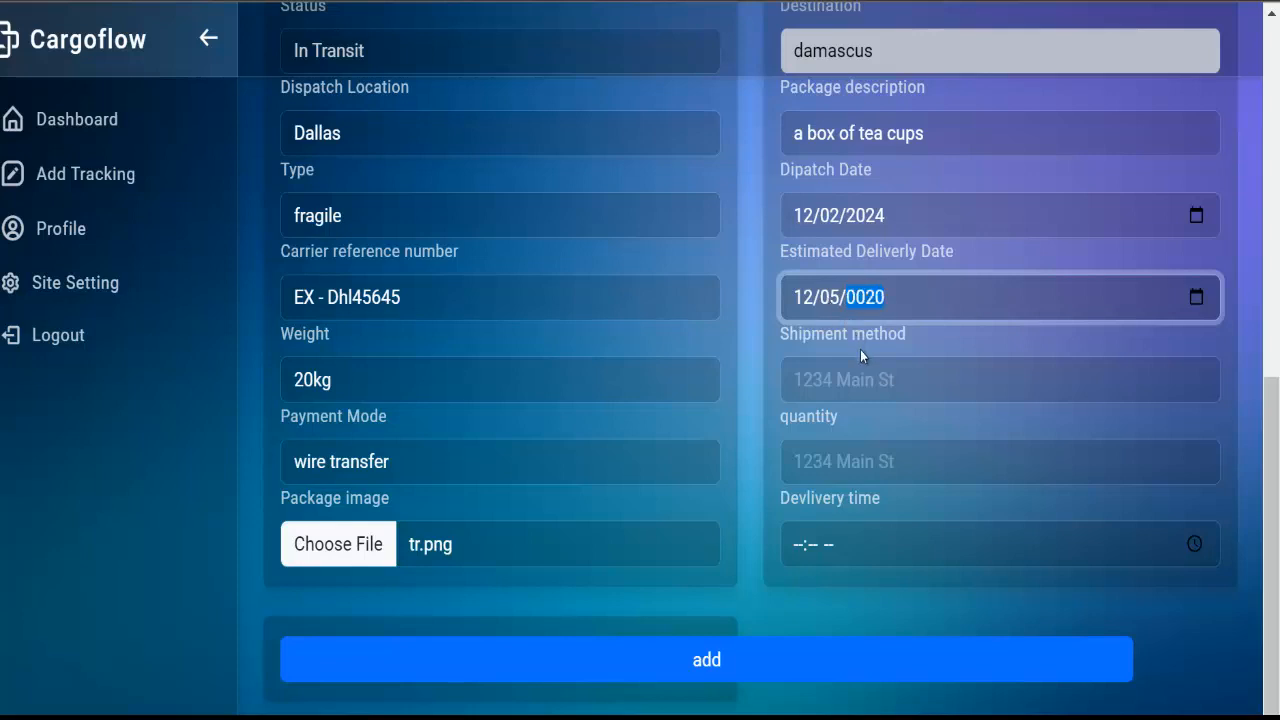
text(2024)
click(817, 397)
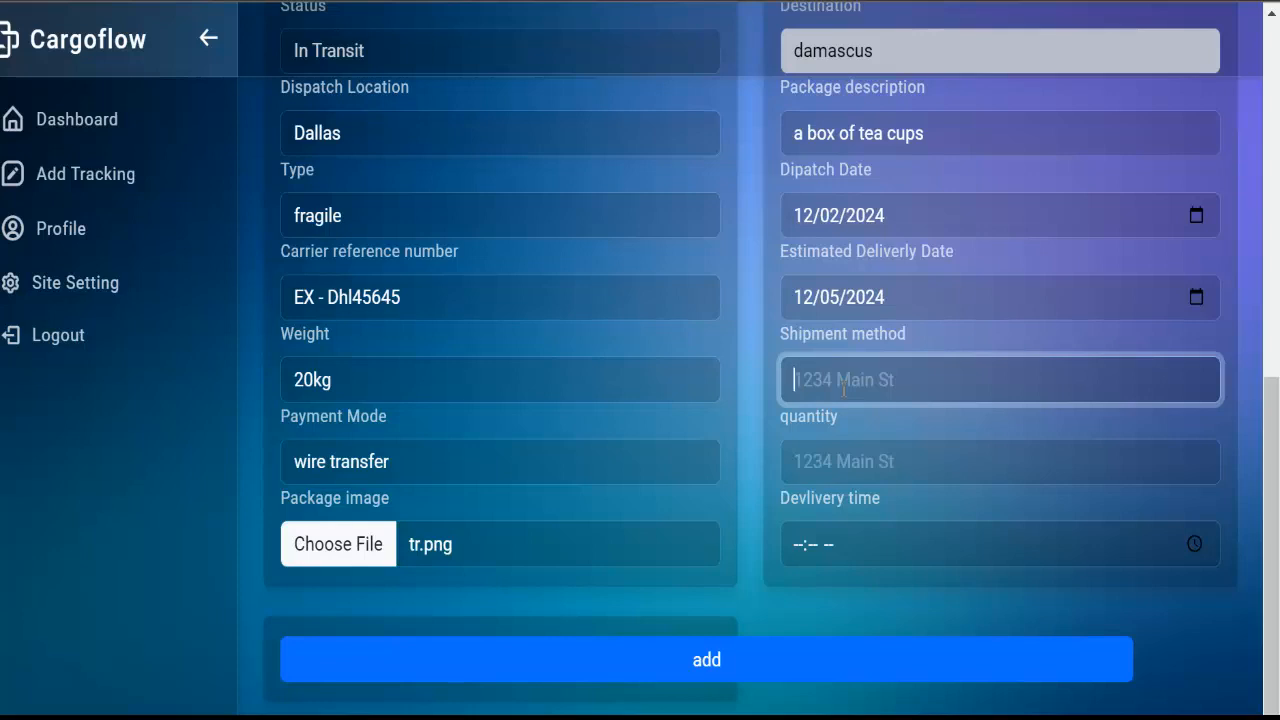
text(Air)
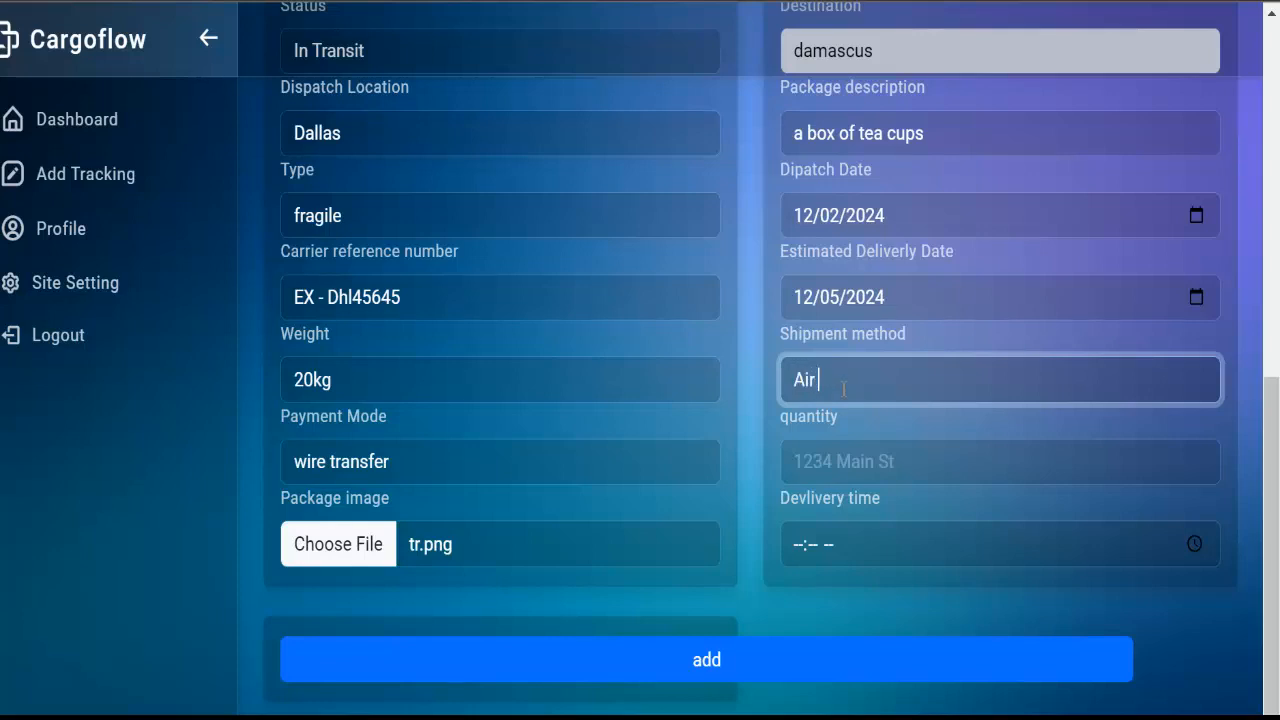
Set quantity 3 and delivery time 02:03 AM, then submit the new tracking record
click(866, 451)
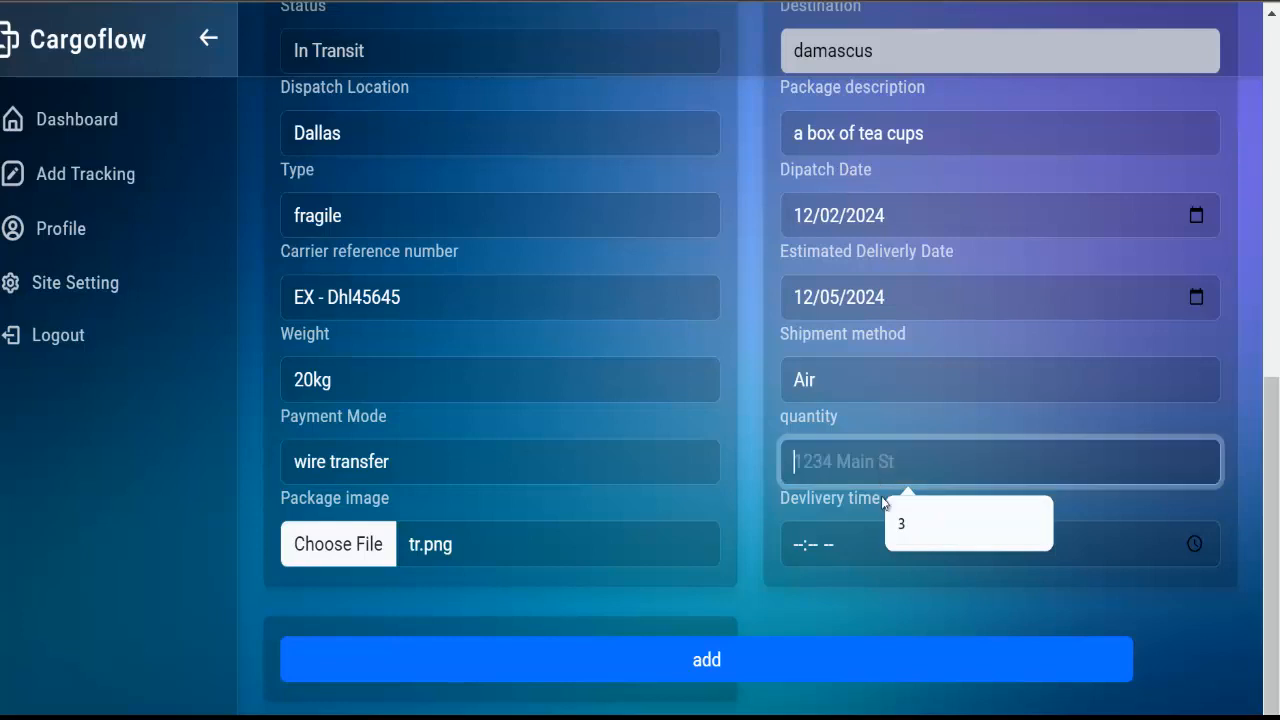
click(903, 523)
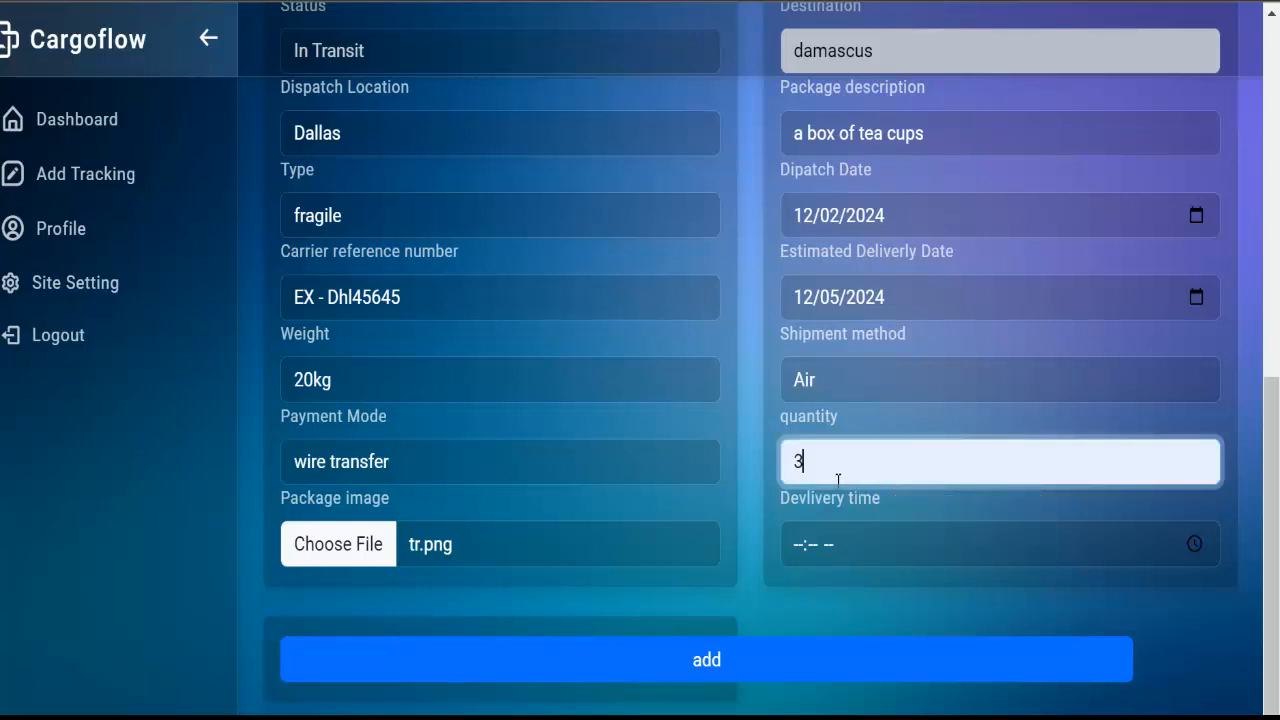
click(819, 551)
text(02:03 AM)
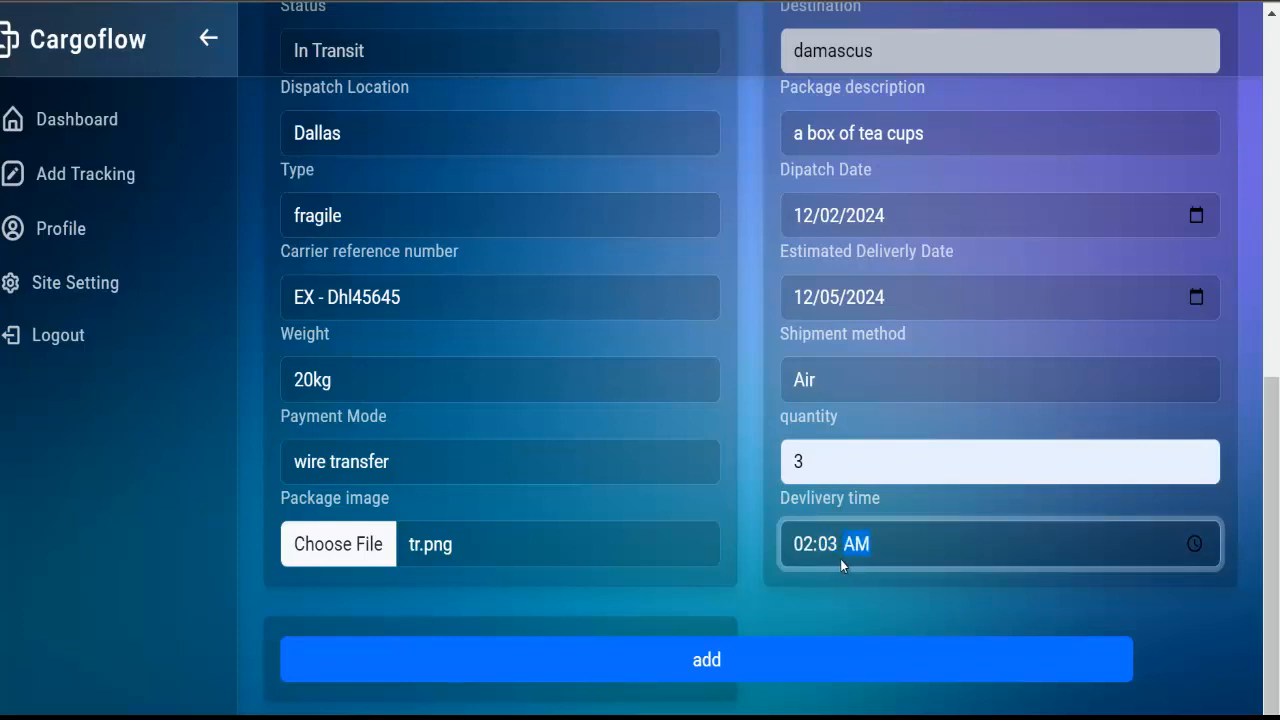
click(705, 672)
scroll(634, 467, up, 3)
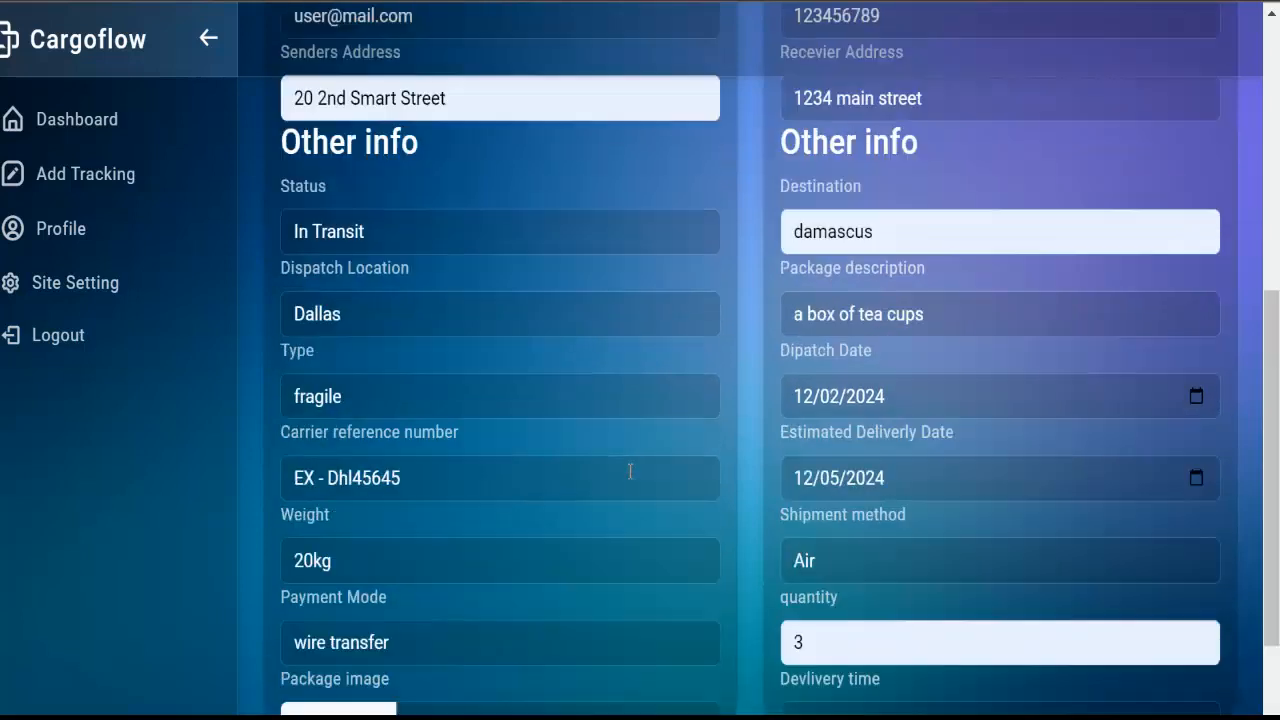
scroll(640, 475, down, 2)
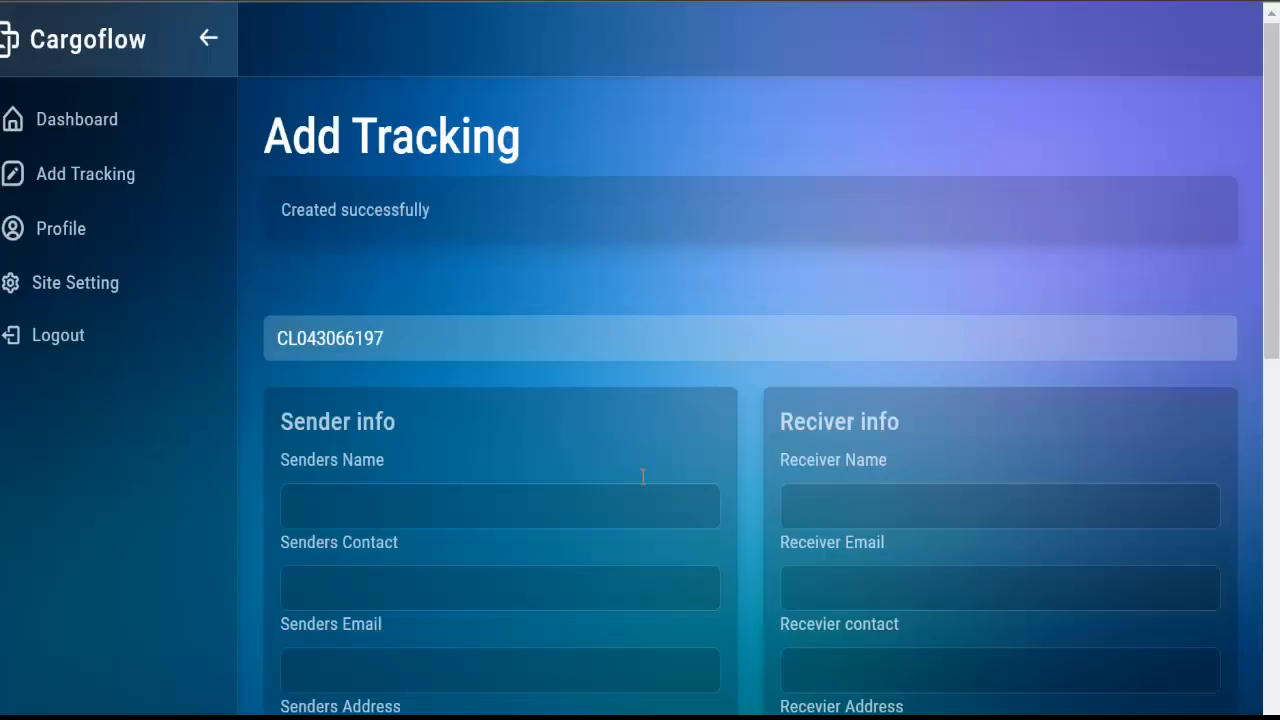
scroll(643, 477, down, 3)
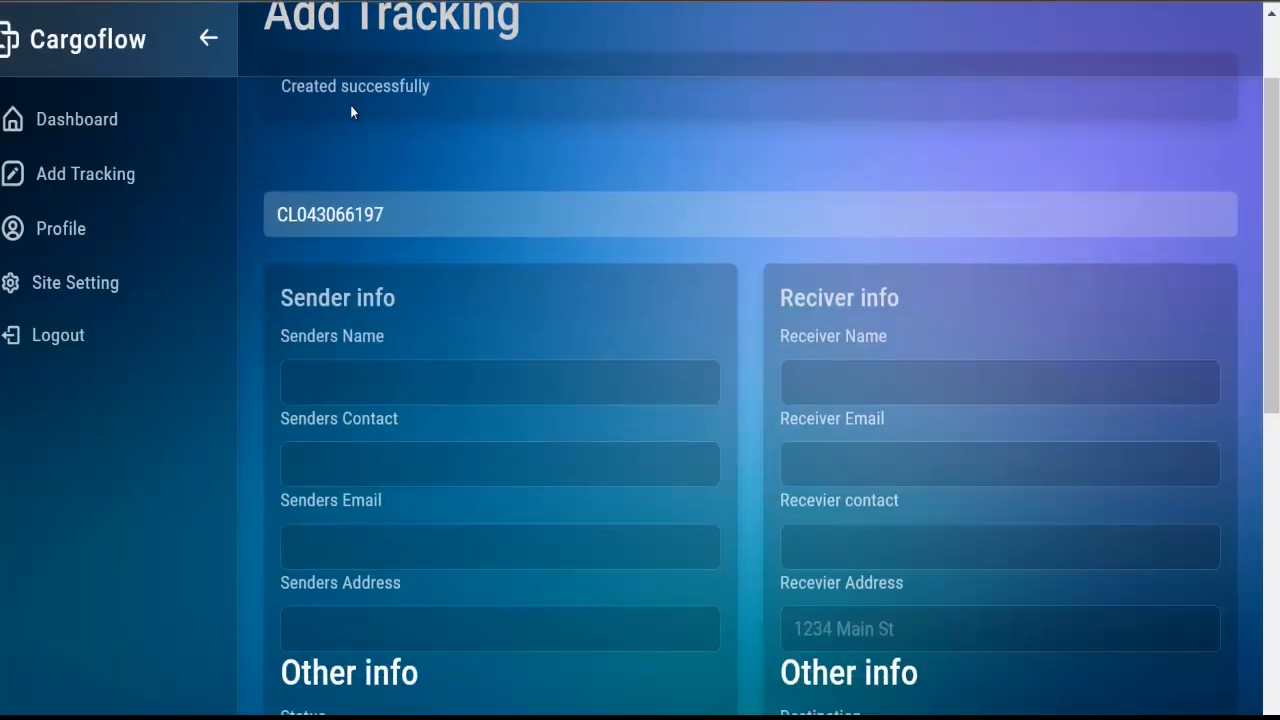
Show all shipments and copy the tea cups shipment's tracking number from row 4
click(87, 124)
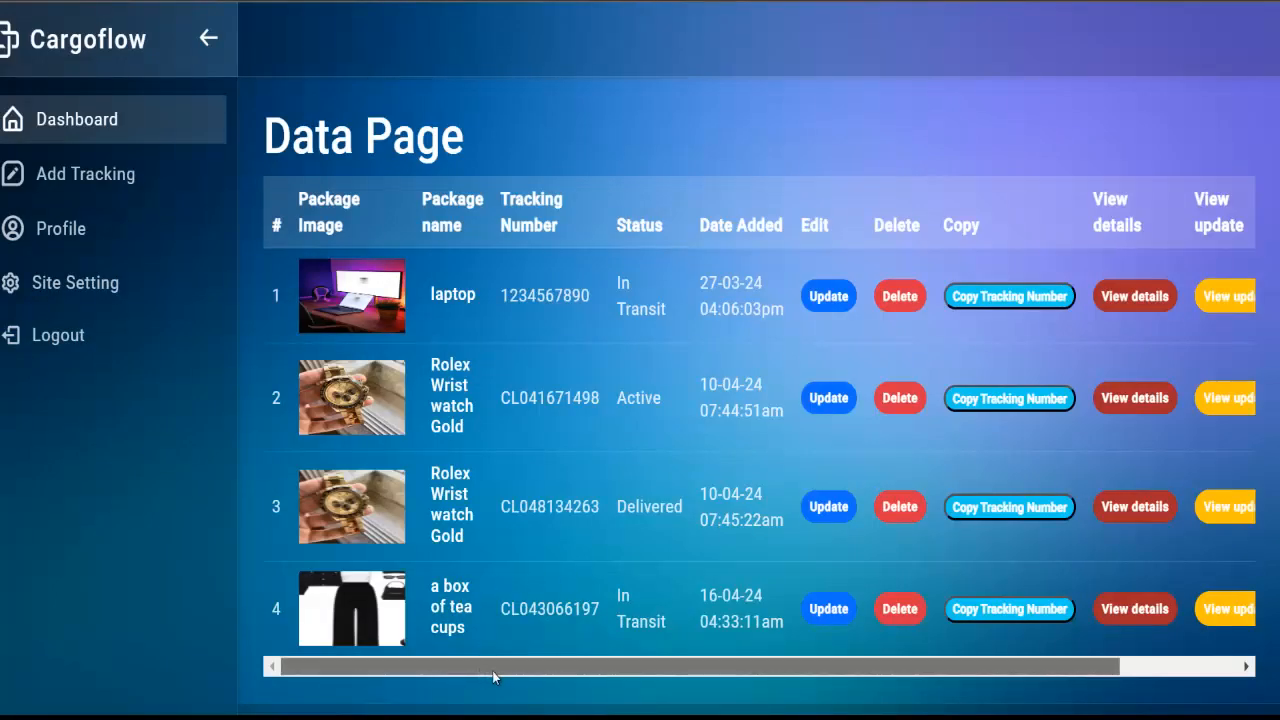
mouse_move(492, 671)
mouse_down()
mouse_move(641, 672)
mouse_move(475, 670)
mouse_up()
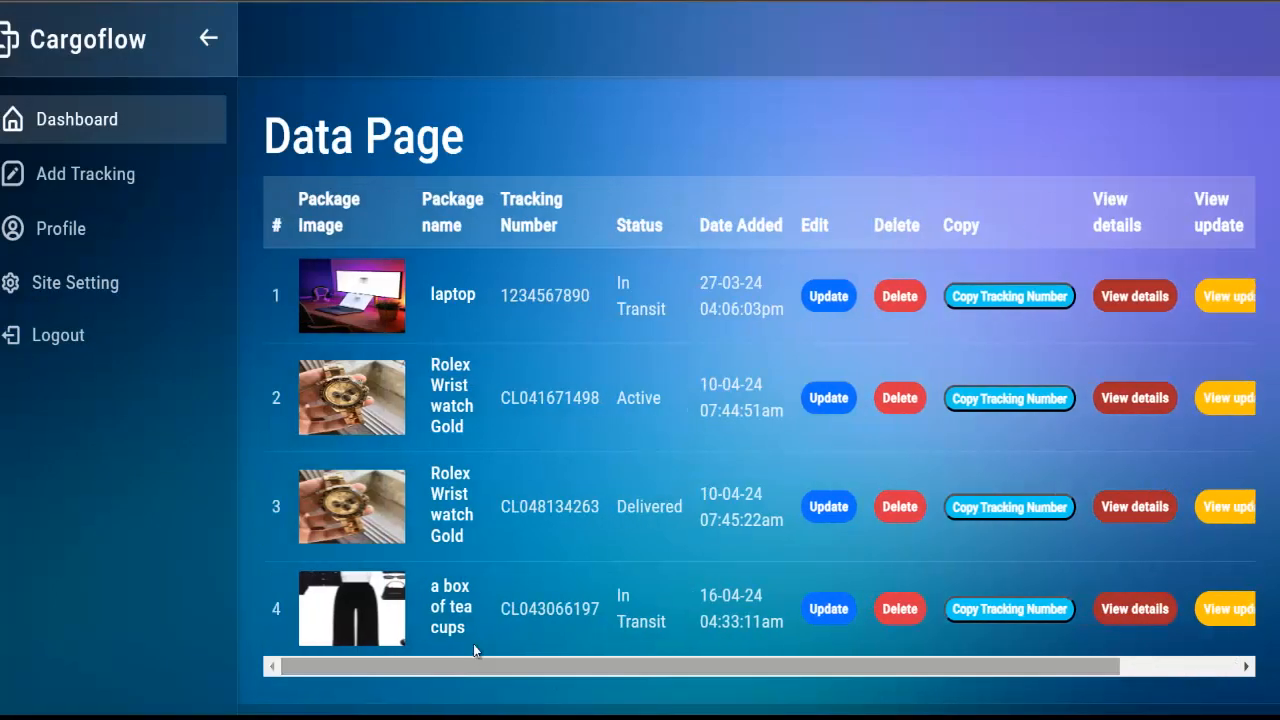
double_click(522, 608)
key(ctrl+c)
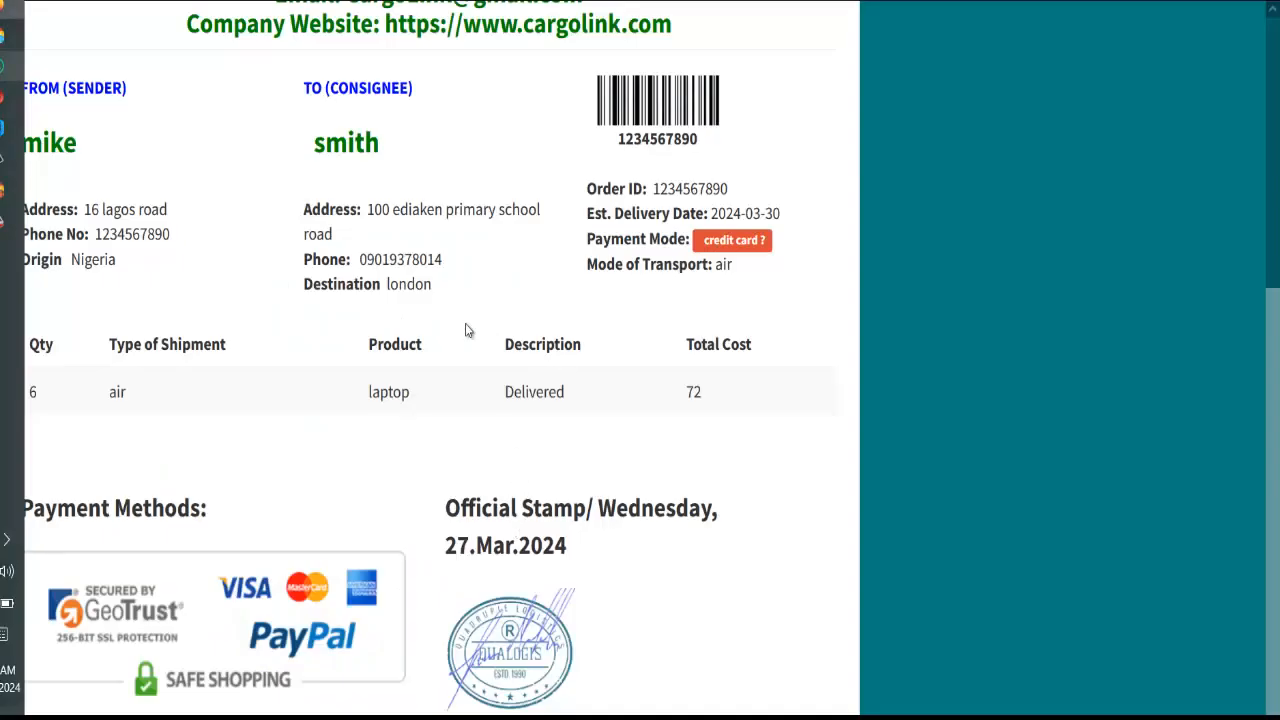
scroll(465, 323, up, 5)
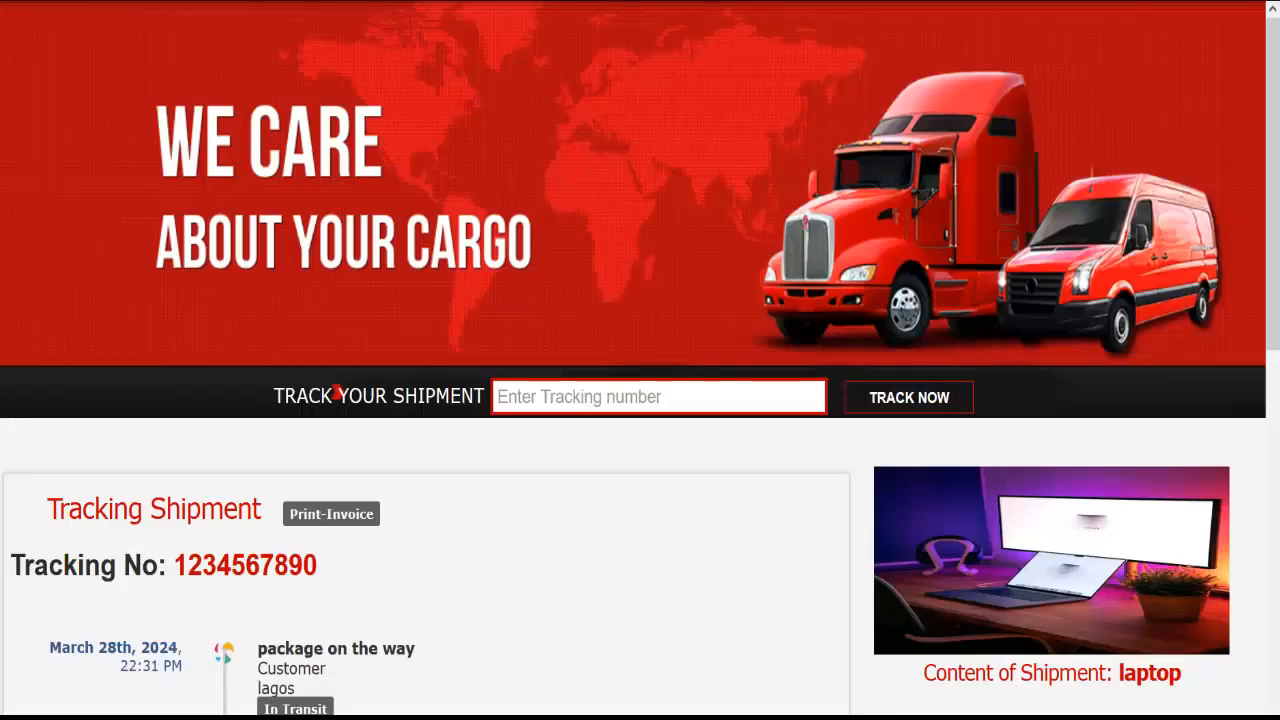
Look up the pasted tracking number and review the Dallas-to-damascus tea cups results, due 2024-12-05
scroll(609, 594, down, 1)
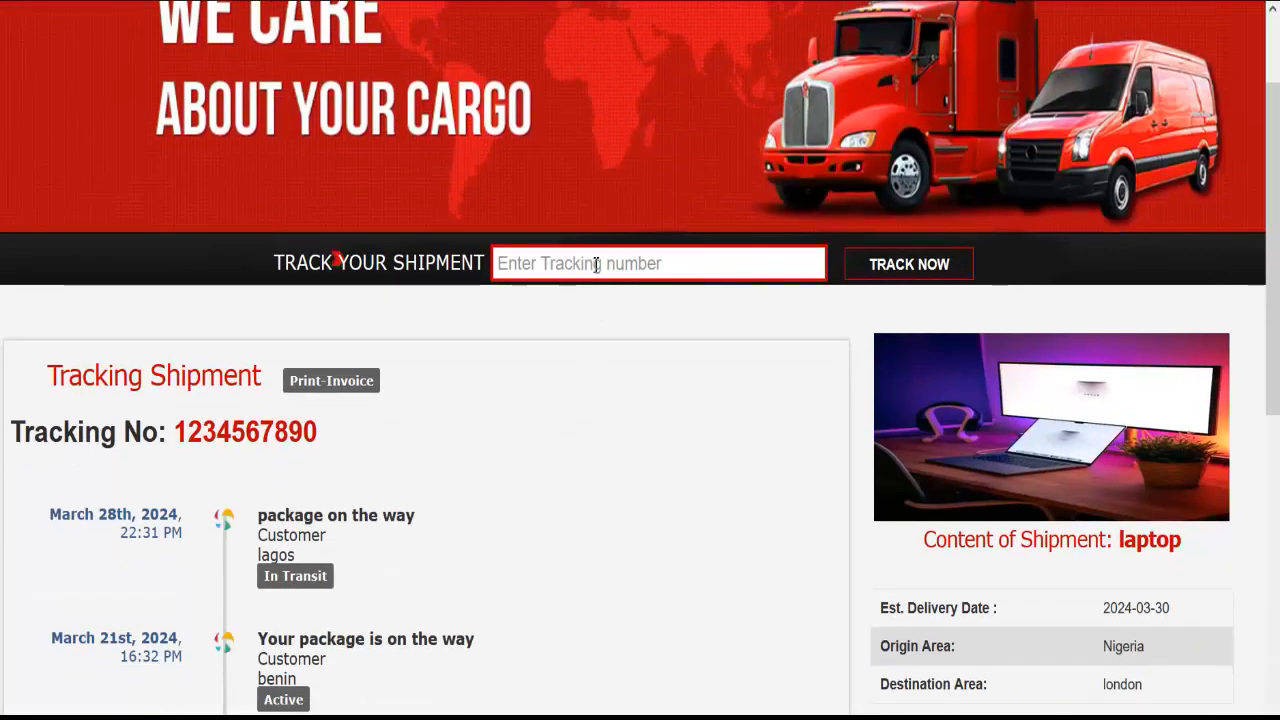
click(595, 263)
key(ctrl+v)
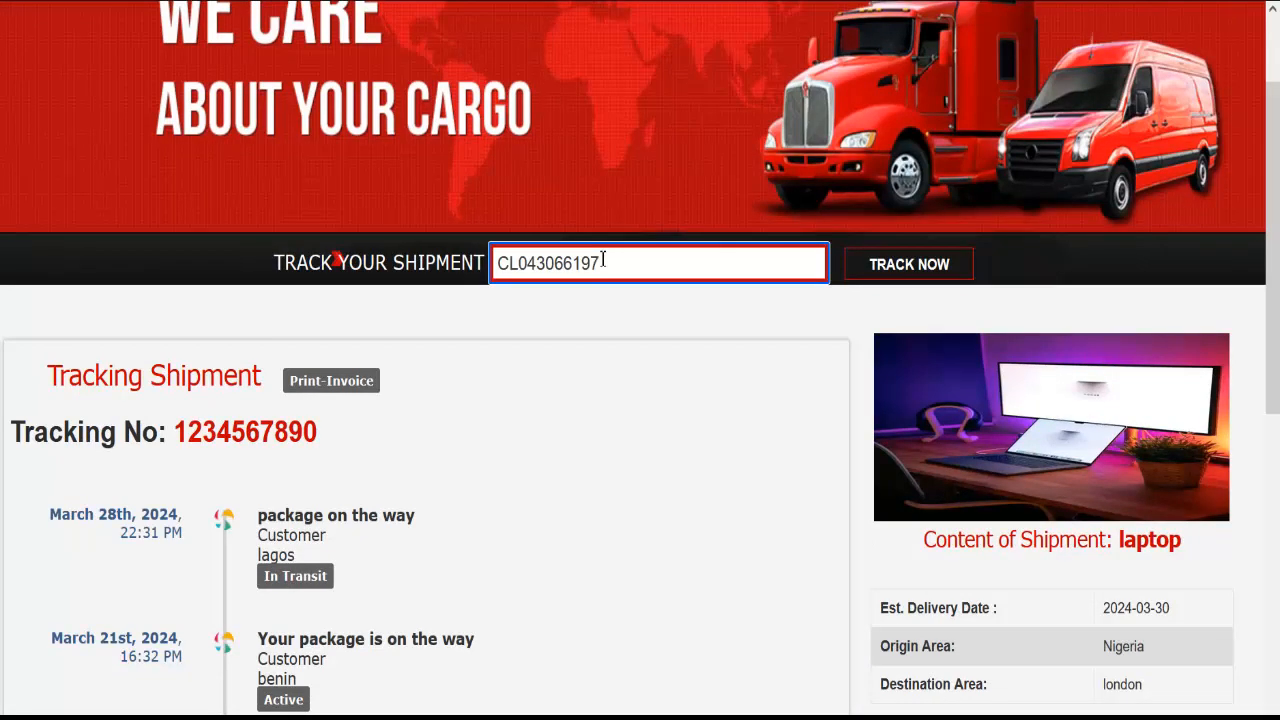
click(940, 270)
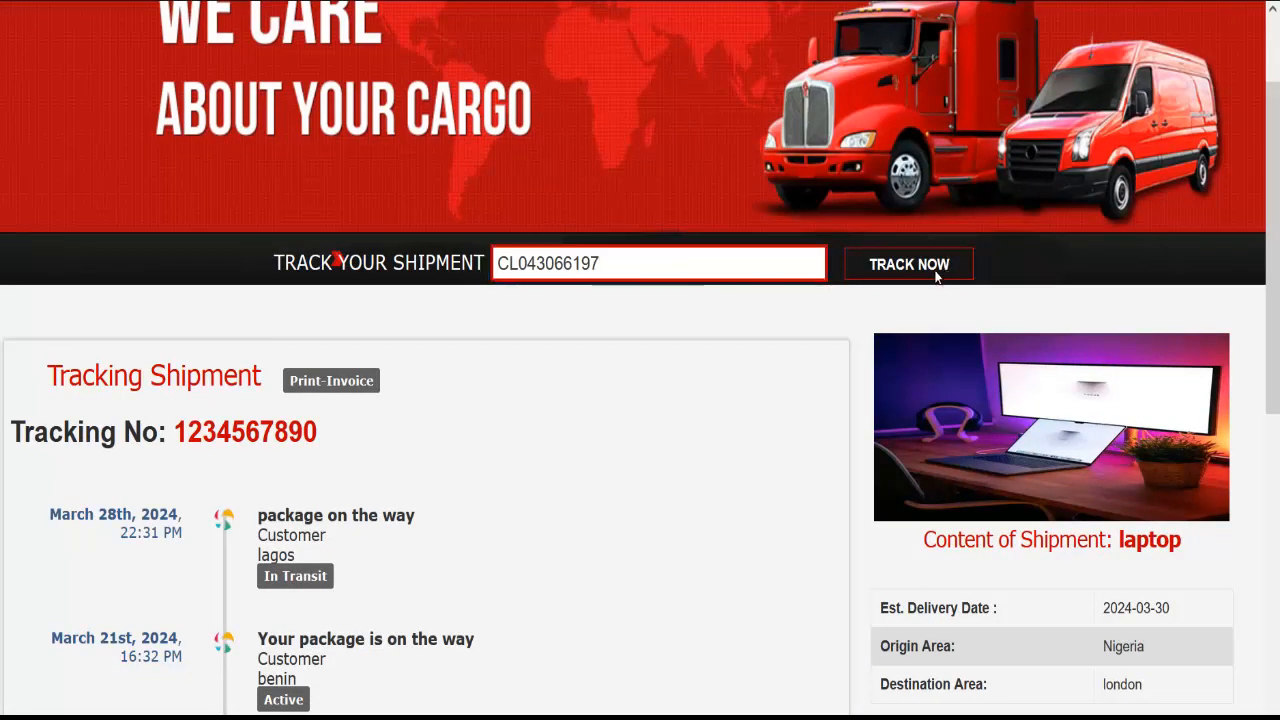
scroll(466, 526, down, 3)
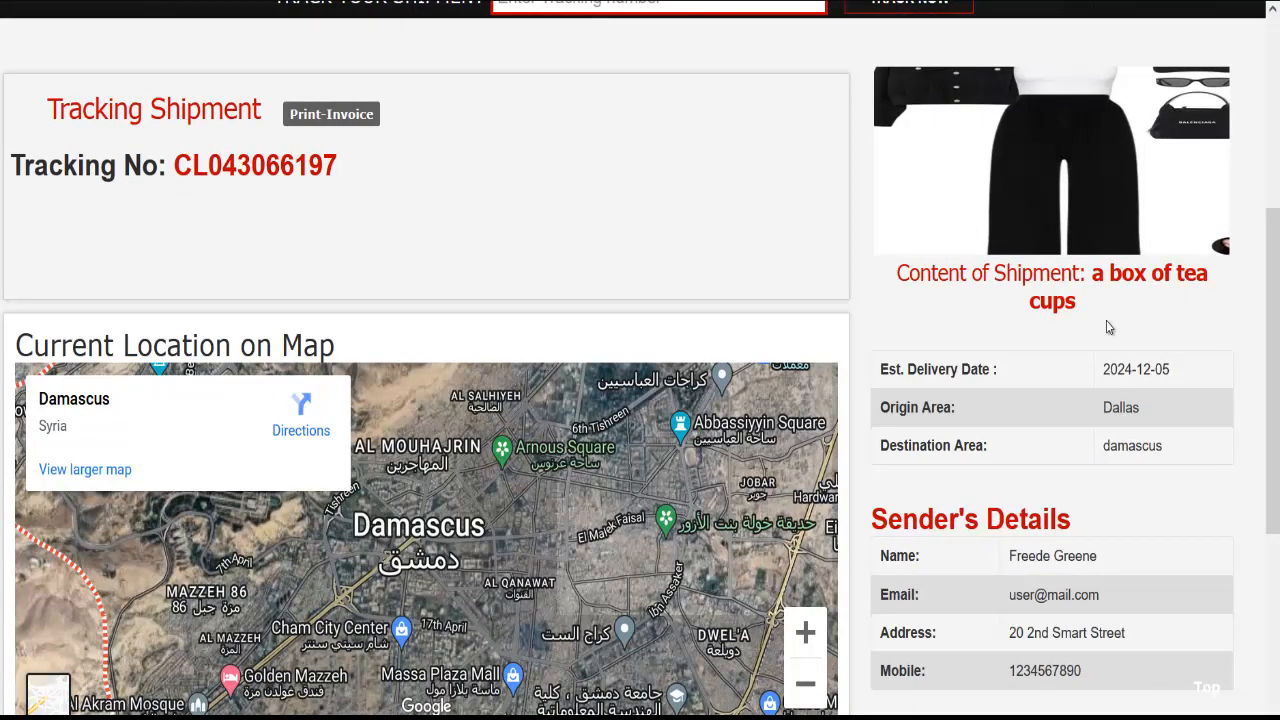
scroll(1015, 340, down, 1)
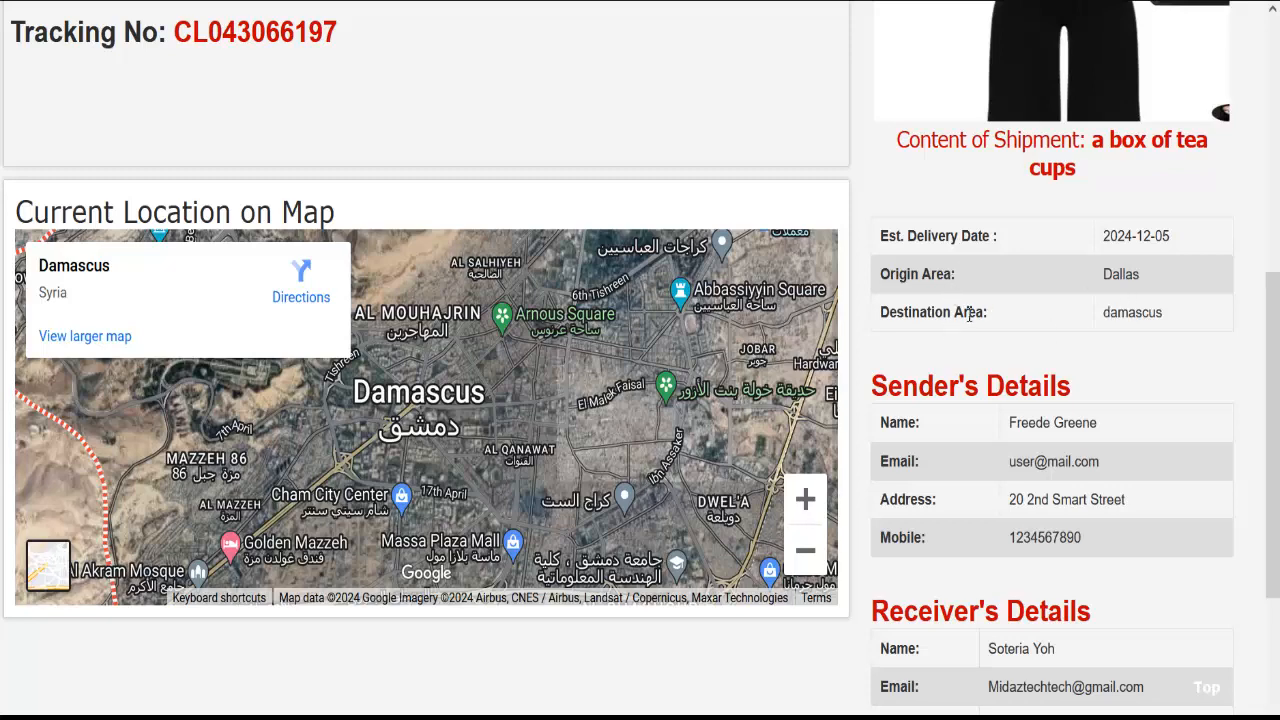
scroll(1060, 340, down, 3)
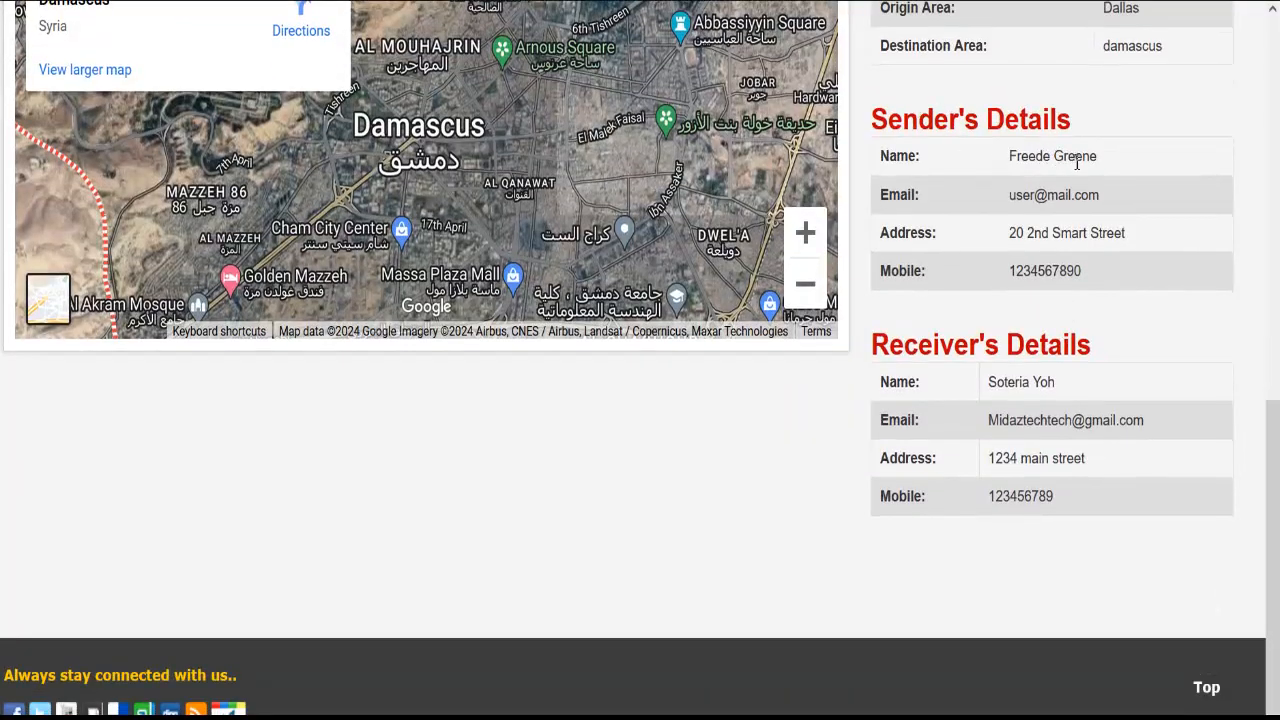
scroll(1033, 212, down, 1)
scroll(995, 345, up, 5)
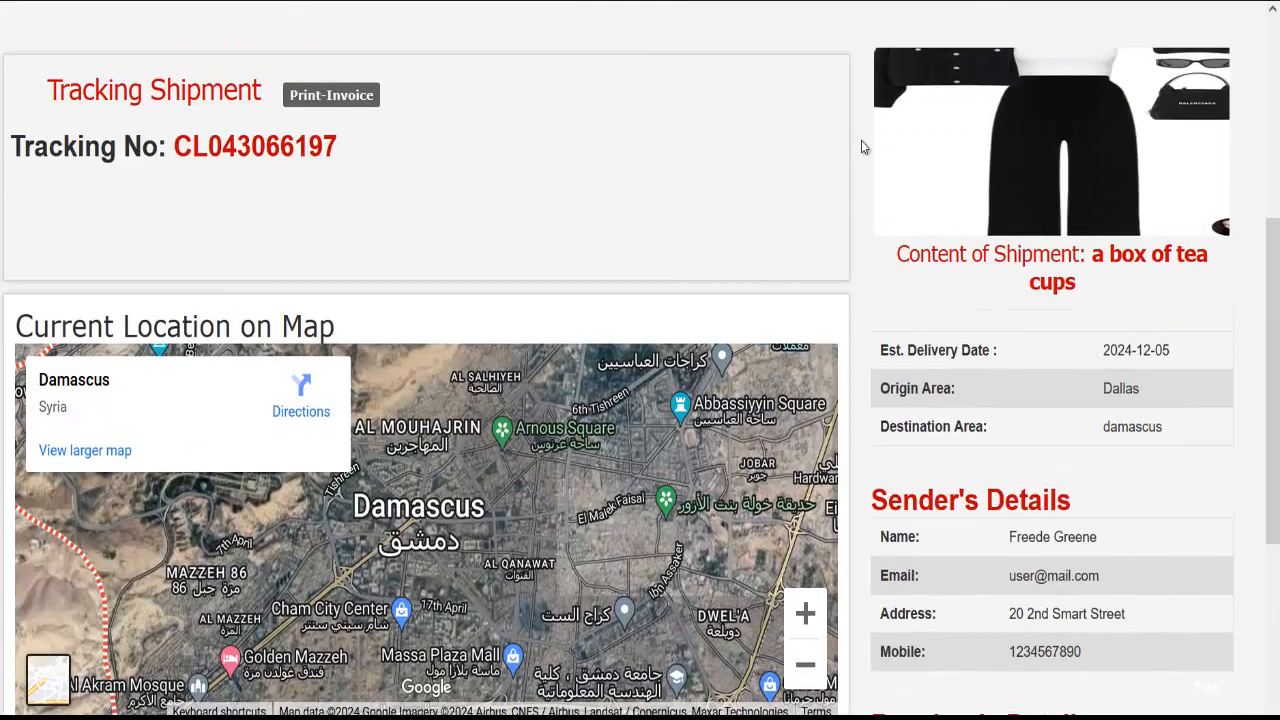
scroll(594, 487, up, 4)
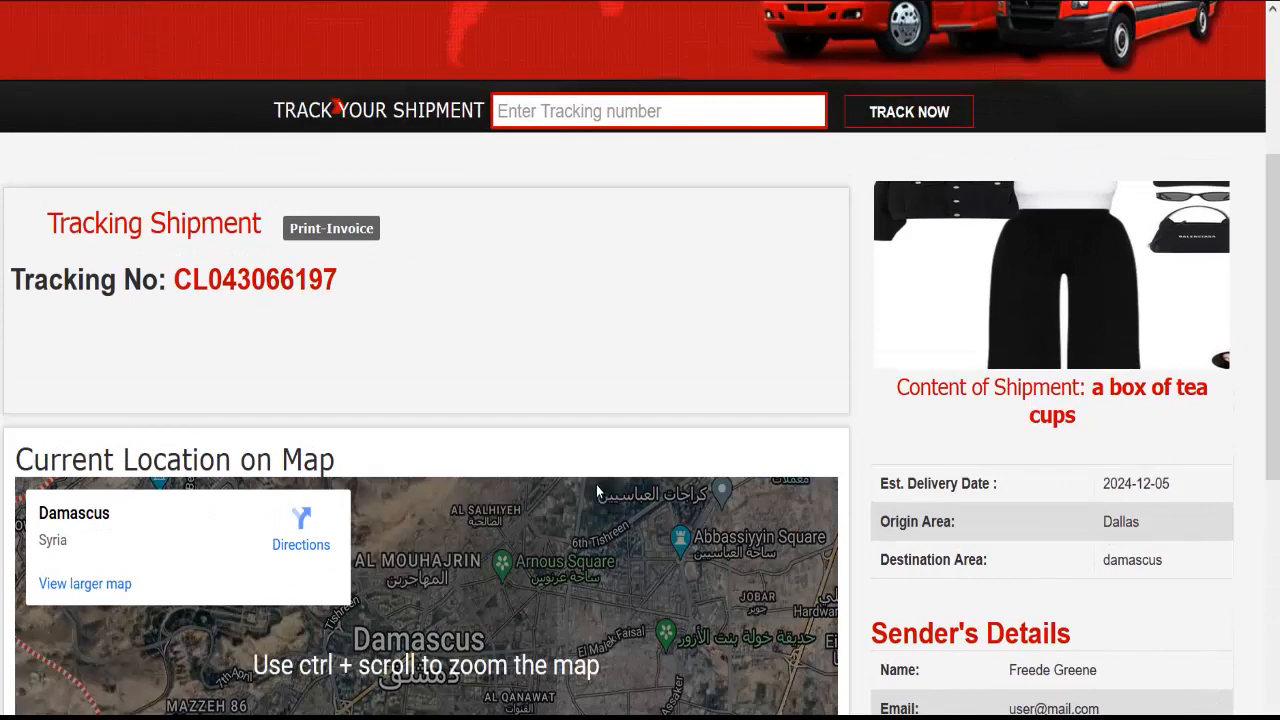
scroll(600, 474, down, 1)
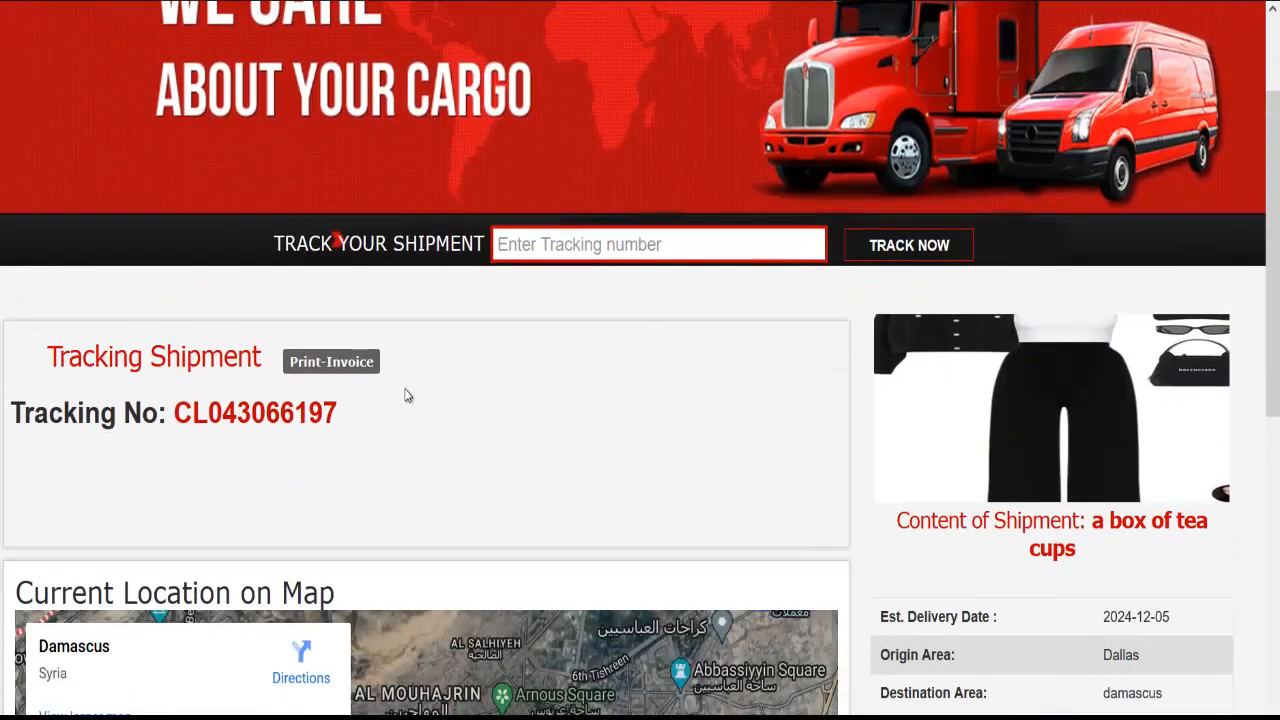
scroll(383, 360, down, 1)
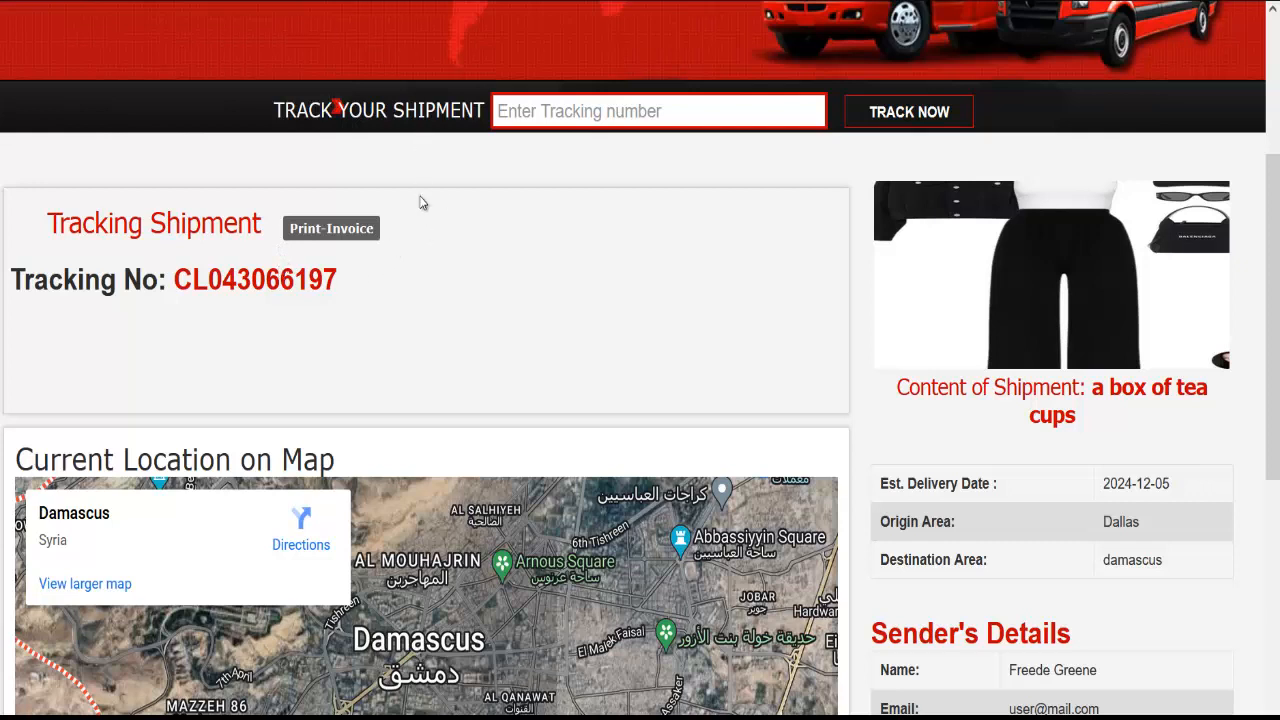
Open the tea cups shipment's update form and set its status to On Hold
click(4, 37)
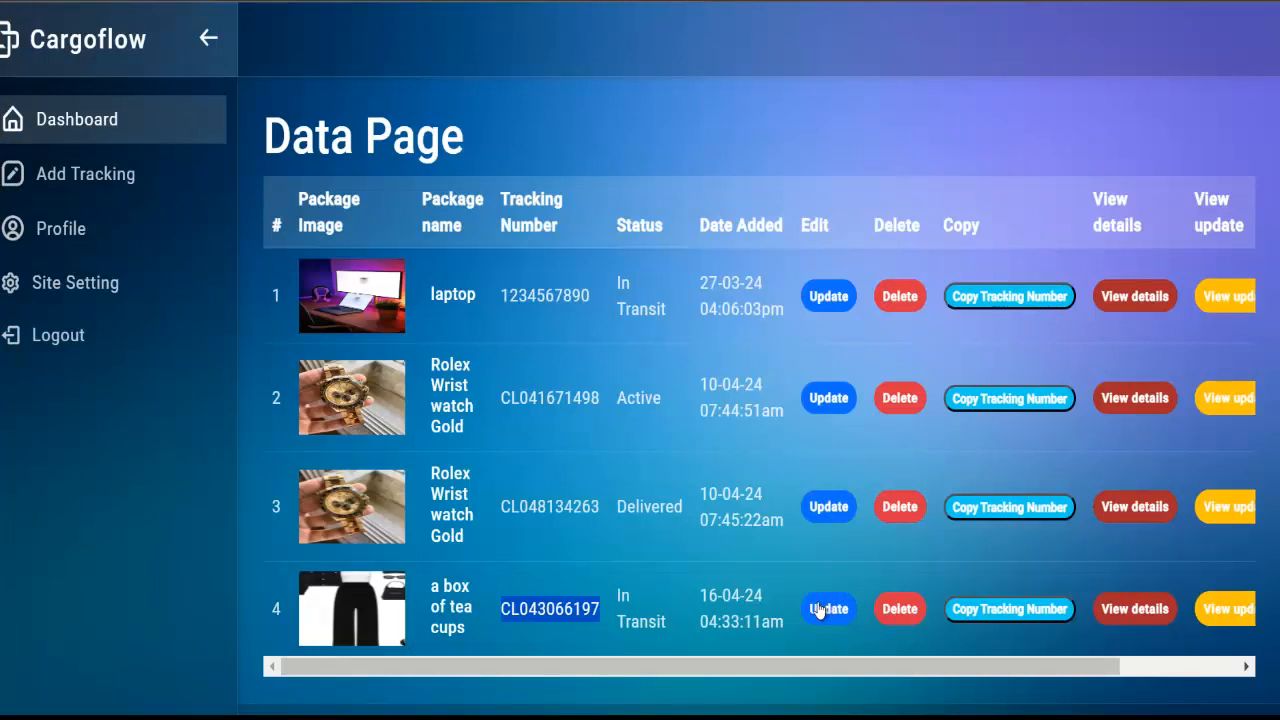
click(818, 609)
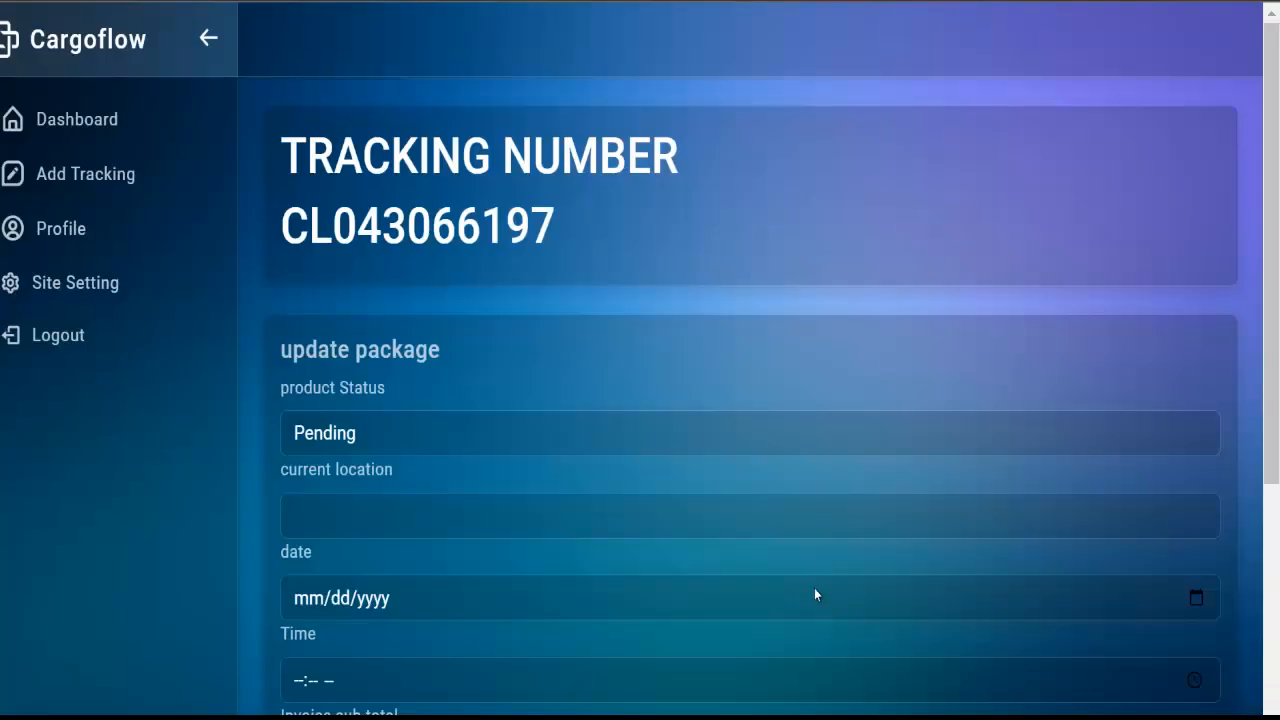
scroll(369, 219, down, 2)
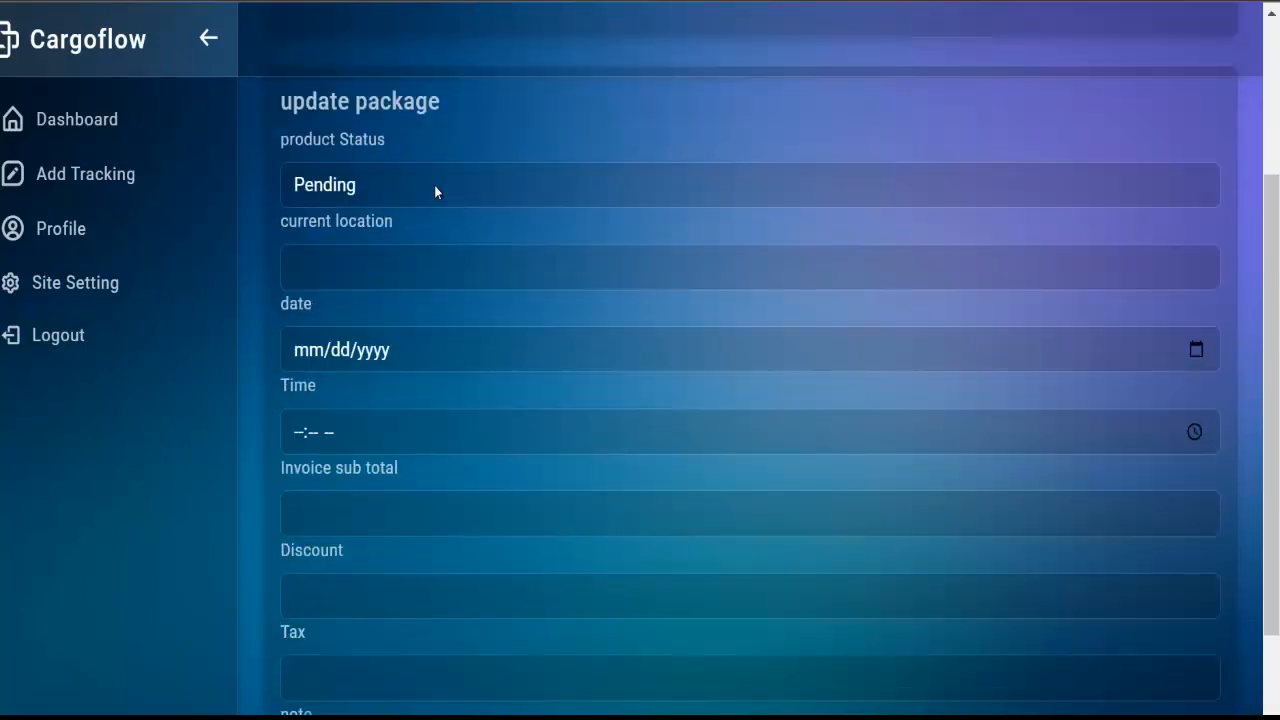
click(434, 185)
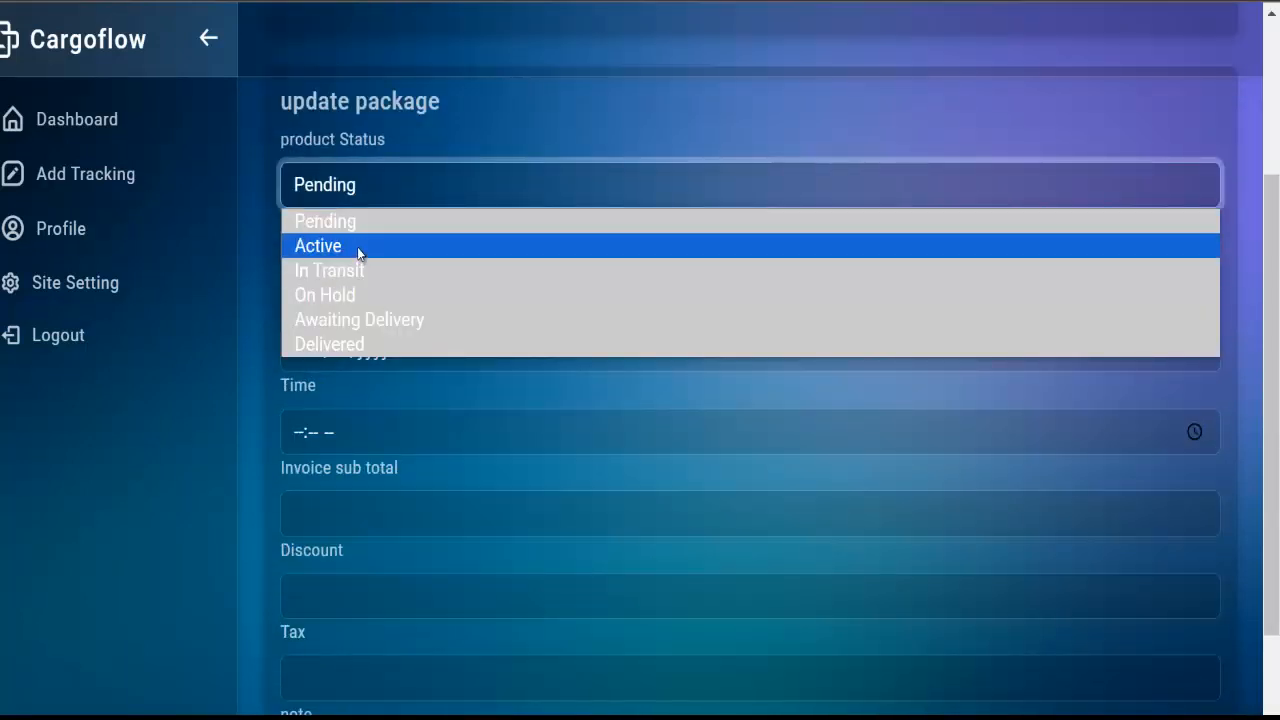
click(471, 122)
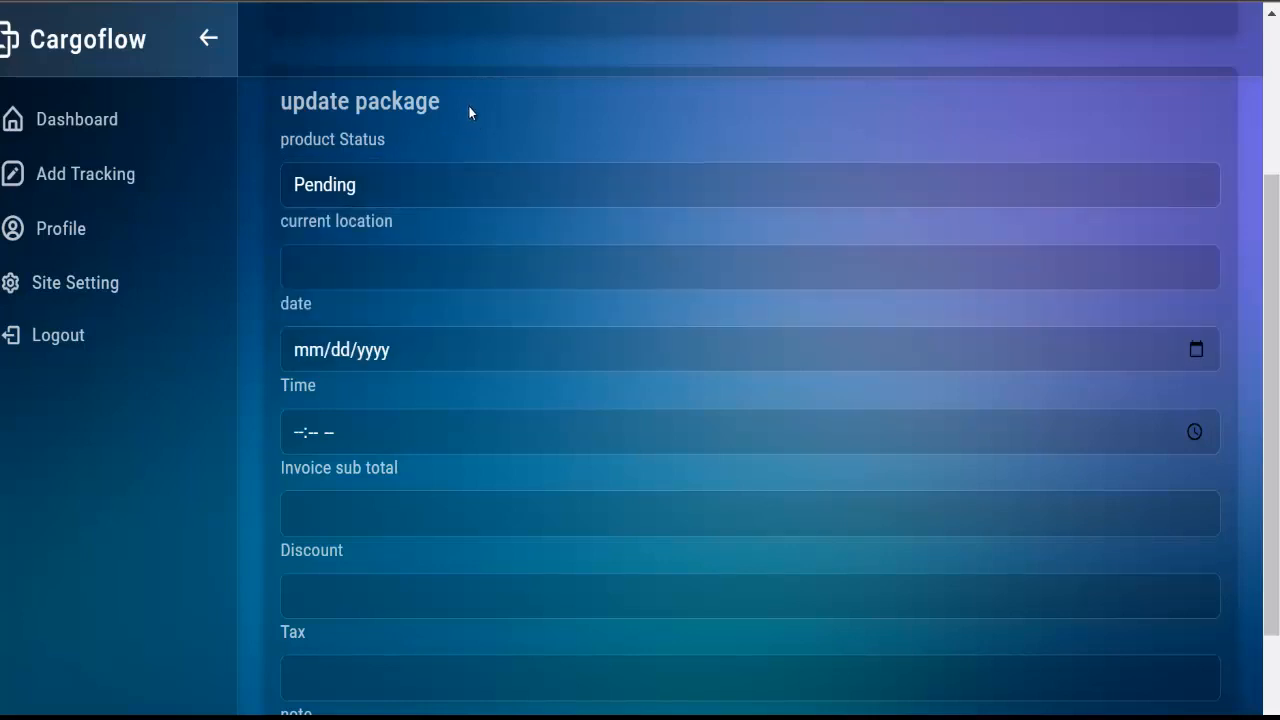
click(406, 192)
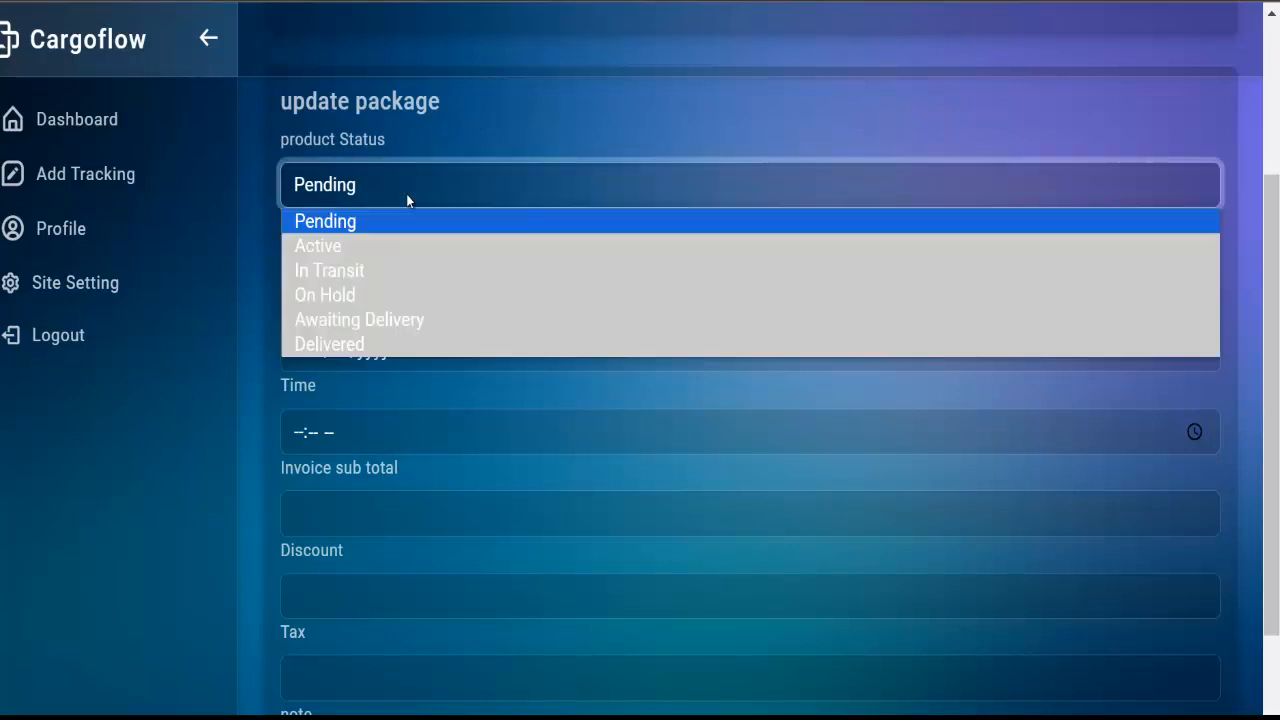
click(355, 293)
Enter current location Las Vegas, date 12/04/2024 and time 02:03 AM
click(354, 272)
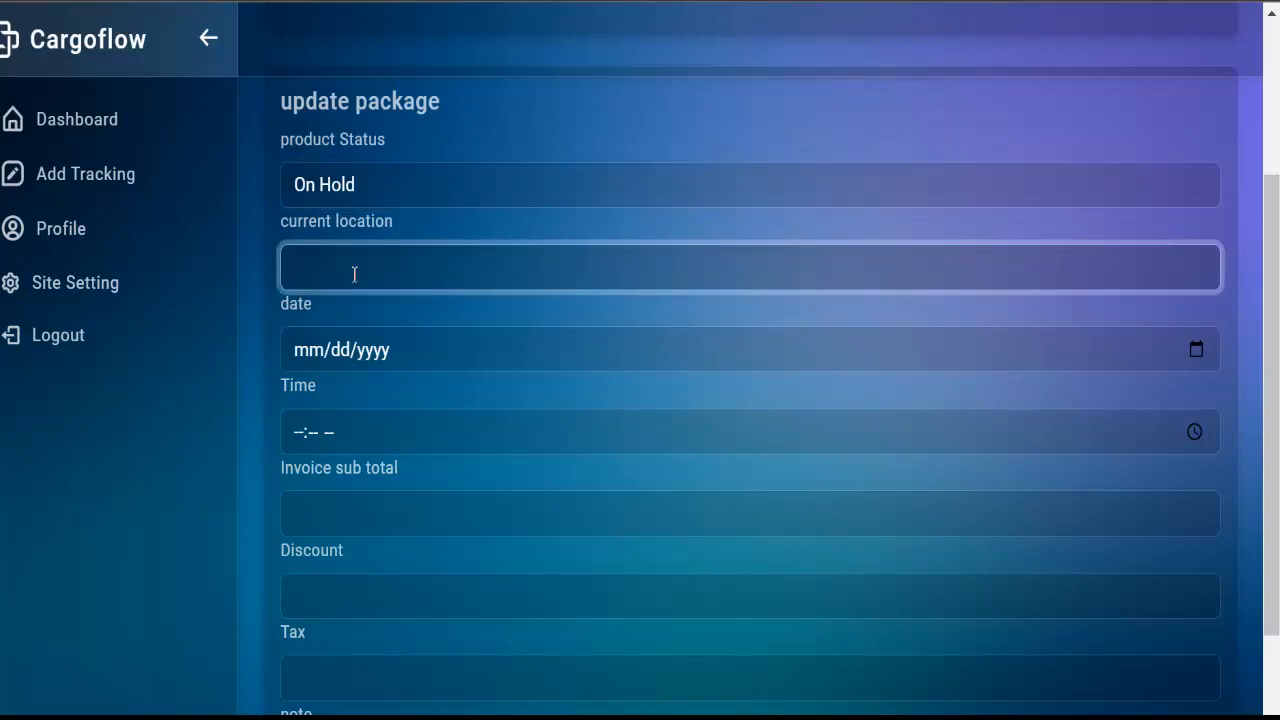
text(Las Vegas)
click(298, 354)
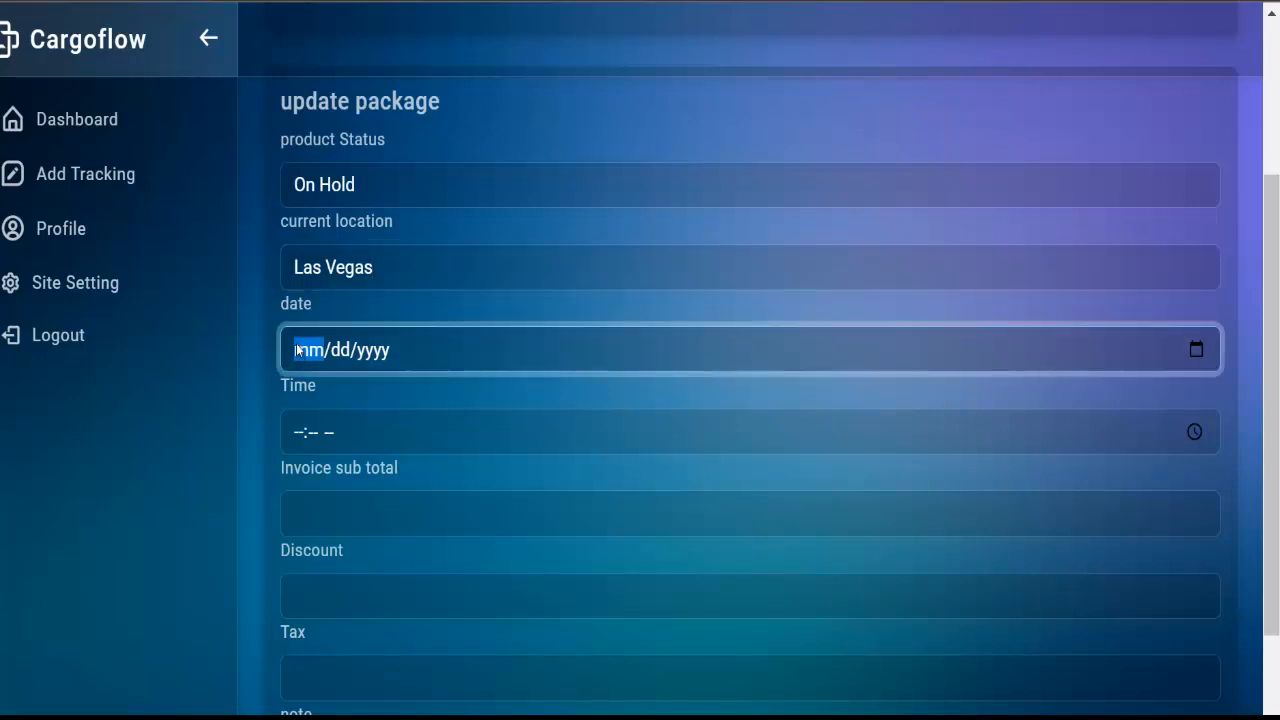
text(12/)
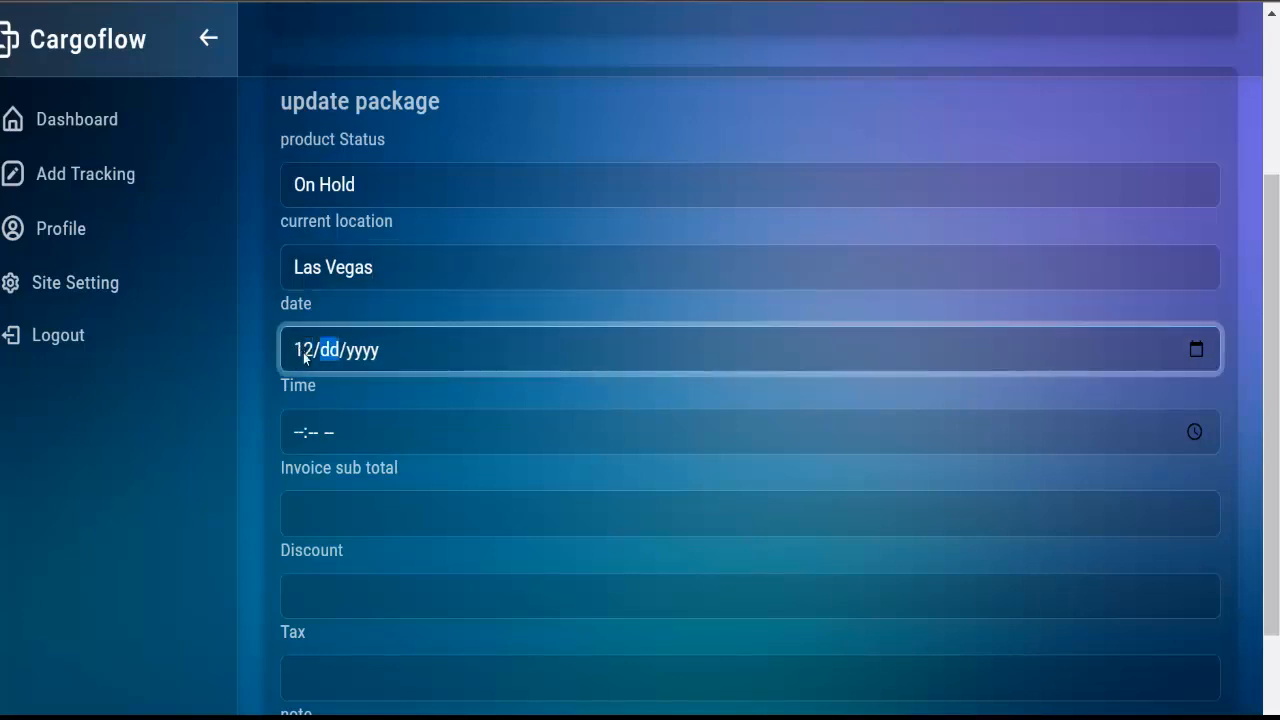
text(04/)
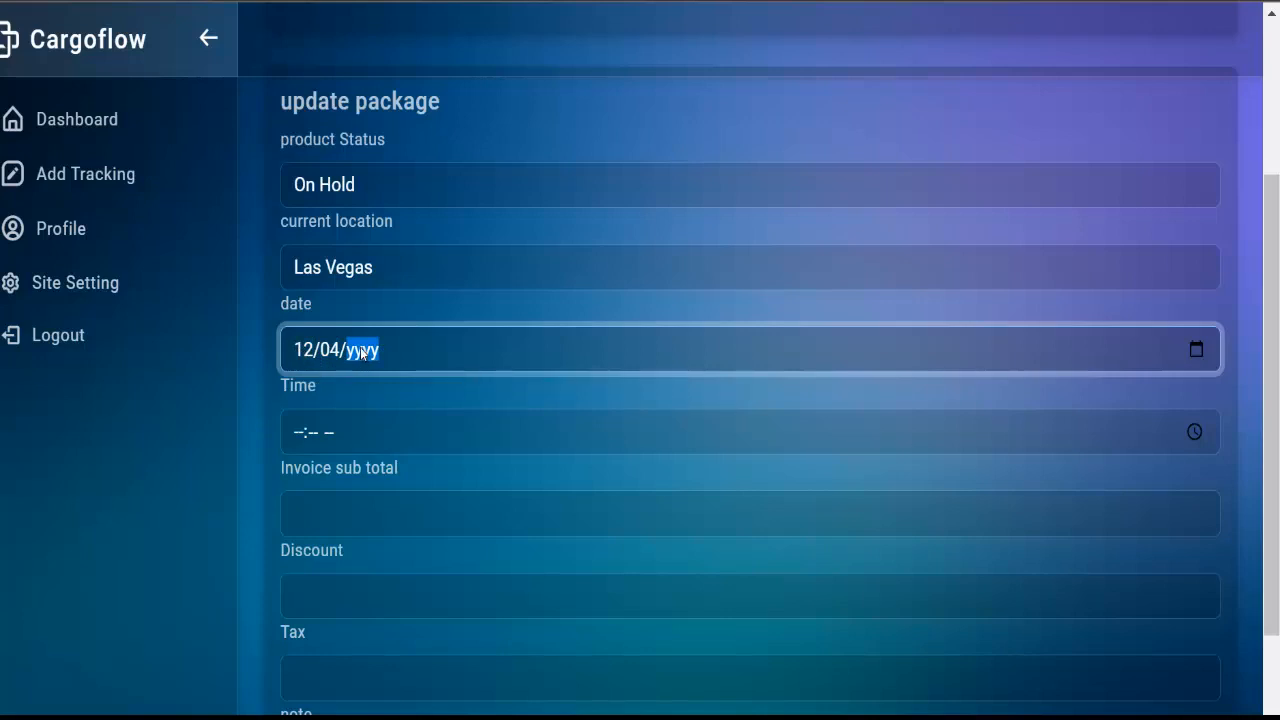
text(2024)
click(302, 433)
text(02:-- --)
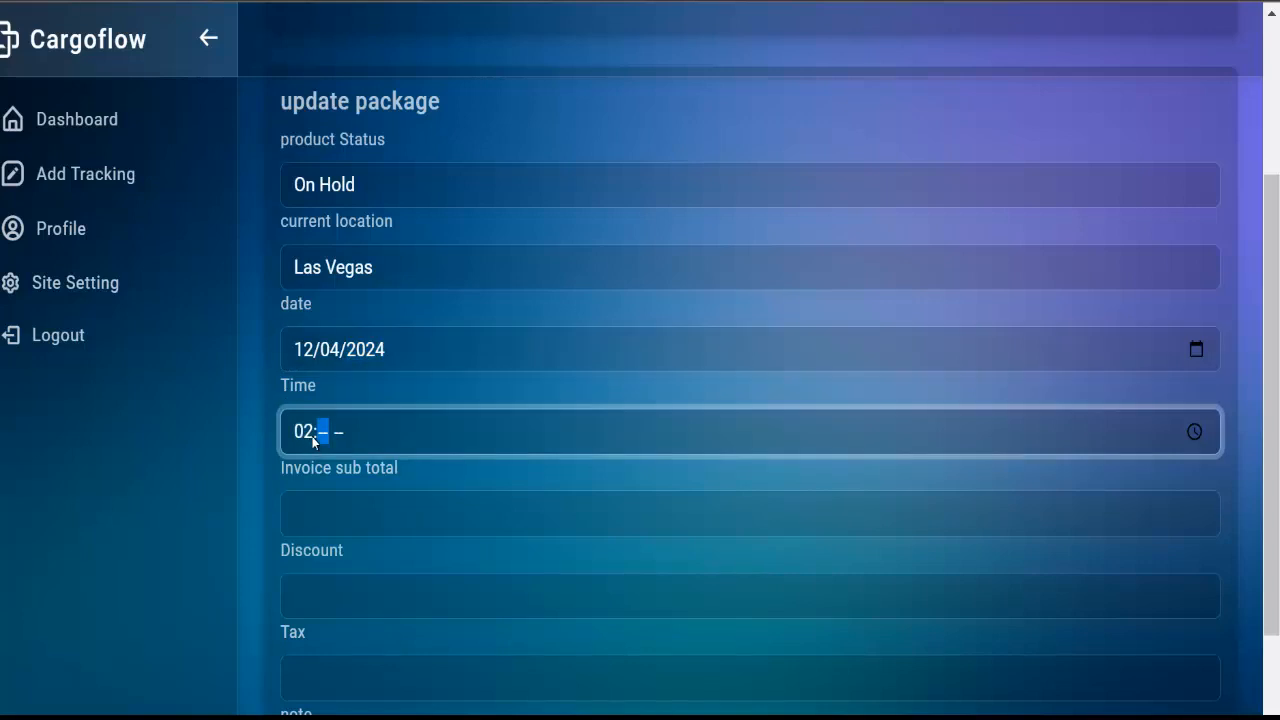
text(03a)
Fill in invoice sub total 900, discount 60 and tax 289
click(314, 523)
scroll(322, 513, down, 1)
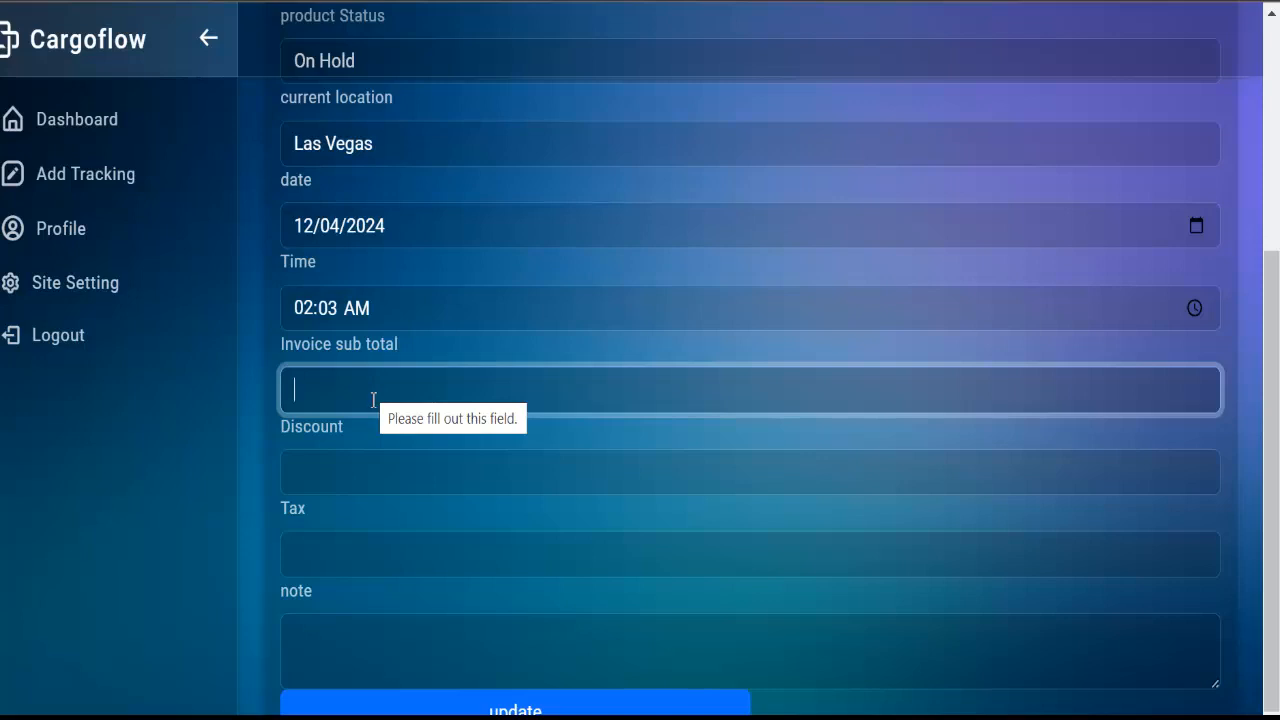
text(900)
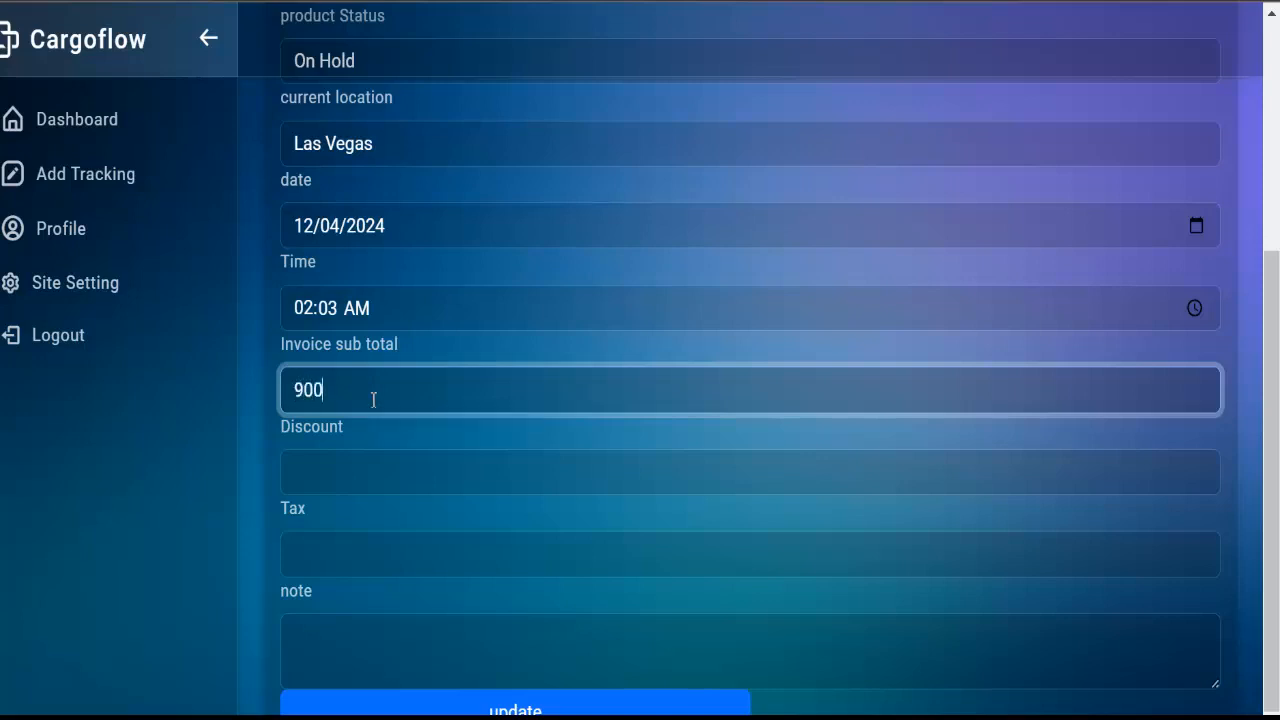
click(356, 486)
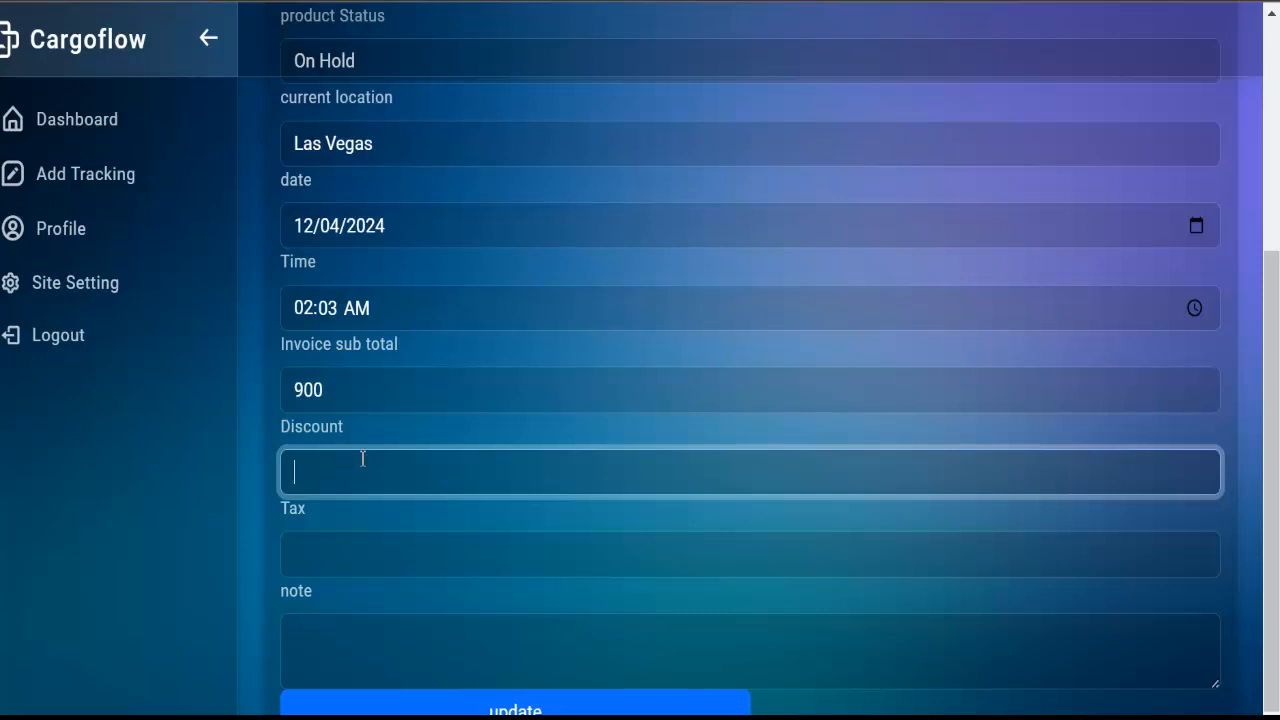
click(355, 392)
click(352, 476)
text(60)
click(371, 543)
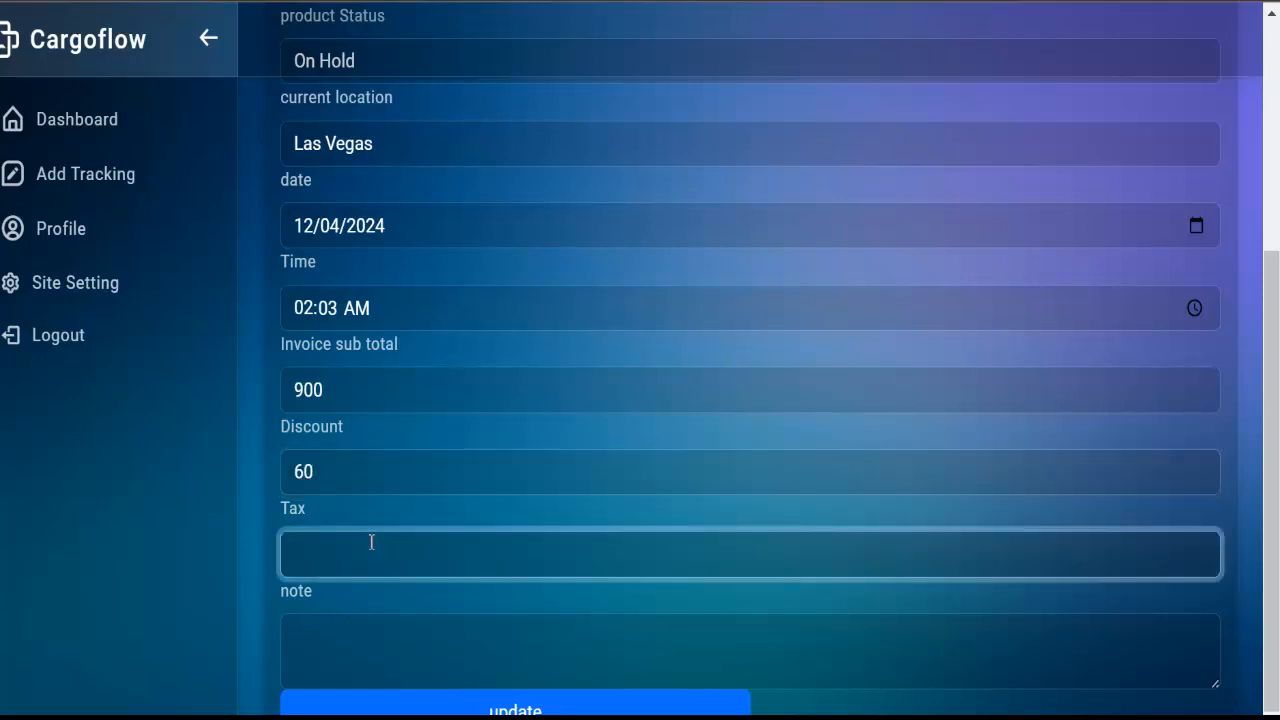
text(289)
scroll(350, 598, down, 1)
Write the note 'This package is currently being held by custom officials'
click(342, 593)
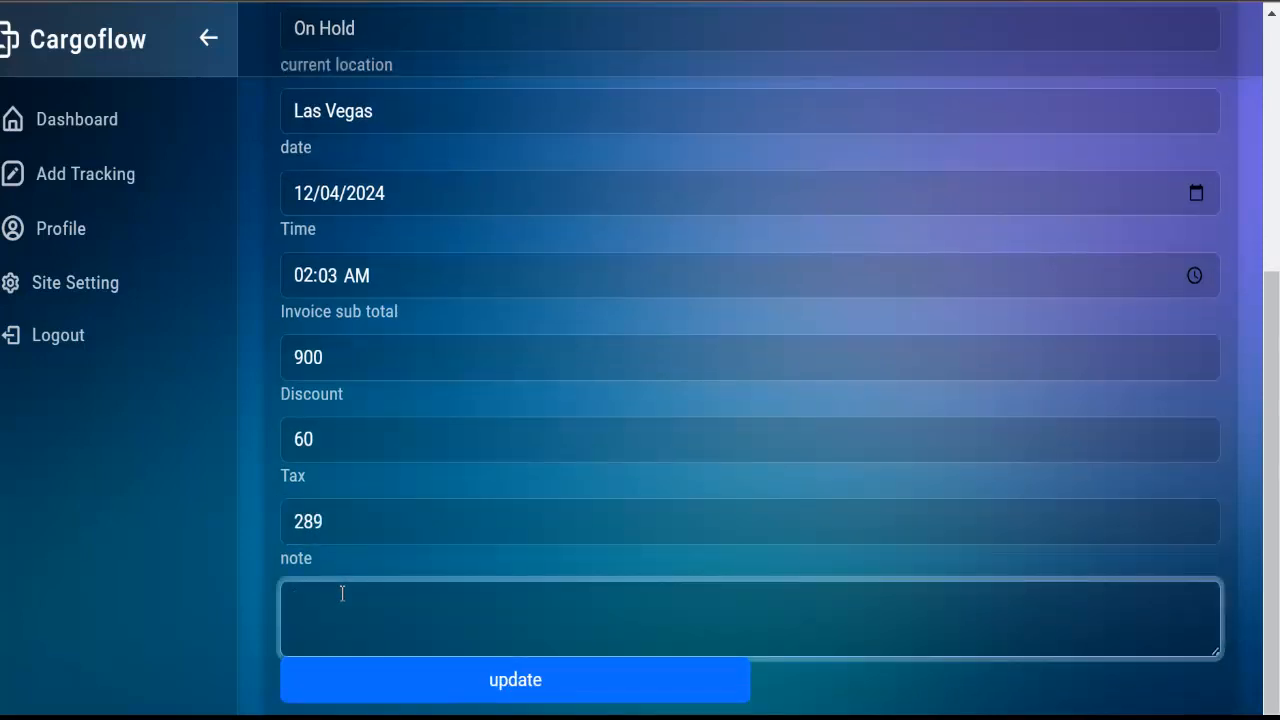
text(This package is cu)
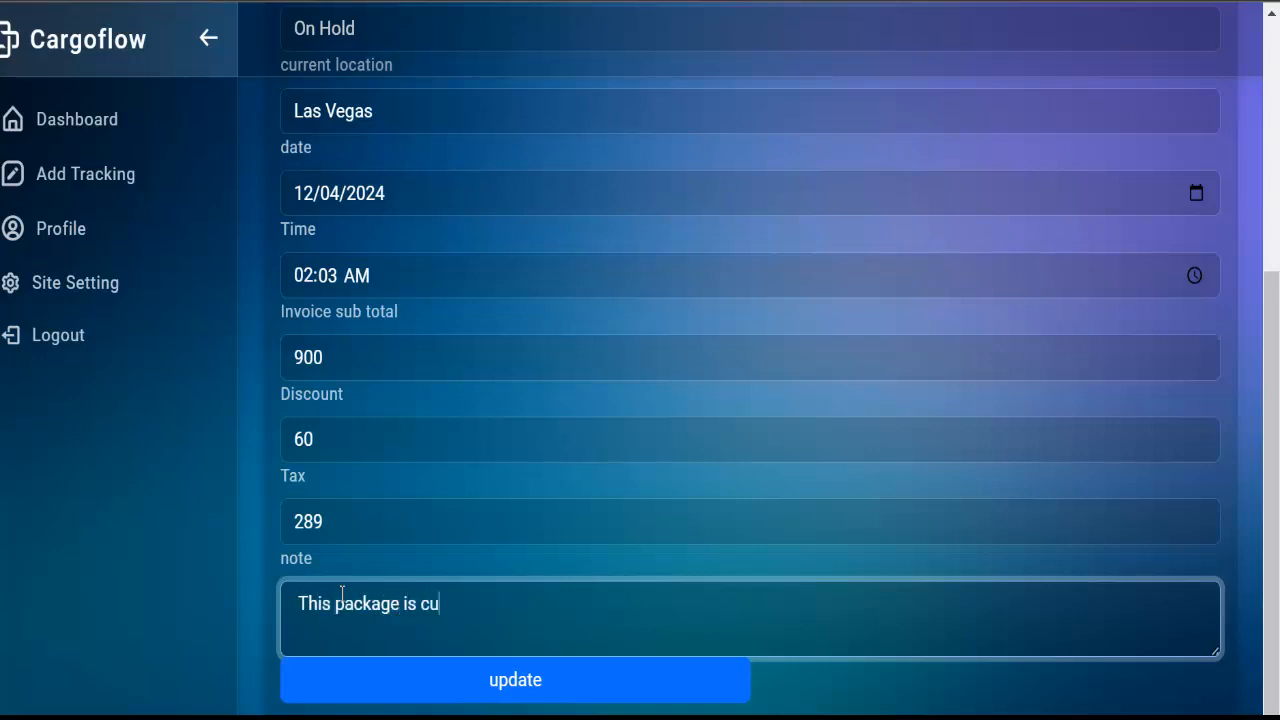
text(rrently being hel)
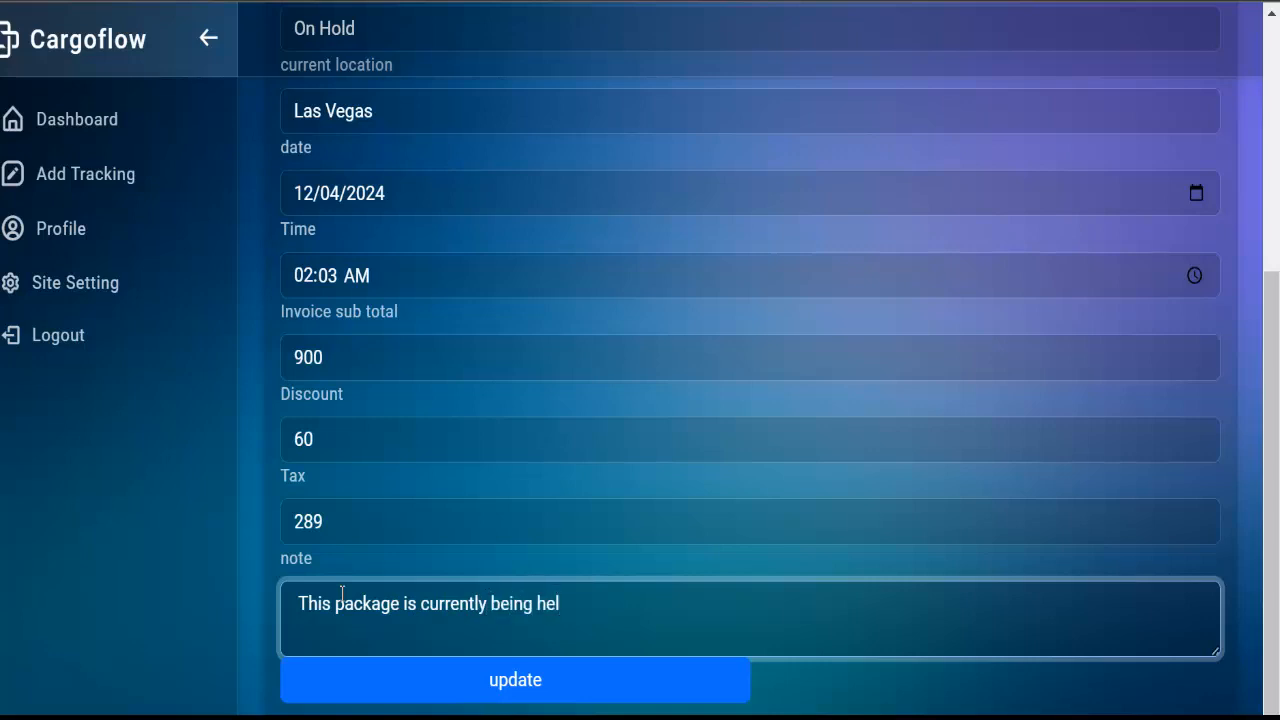
text(d by custom offic)
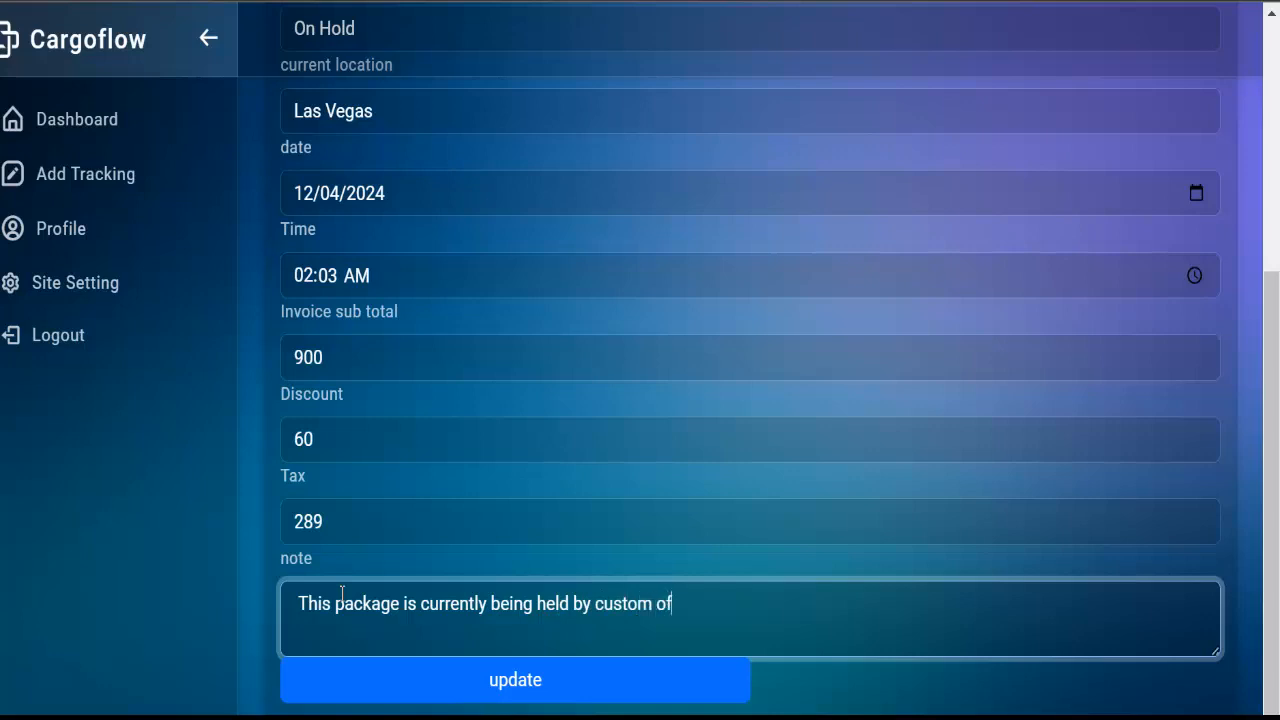
text(ials)
Save the package update in Cargoflow admin
click(606, 682)
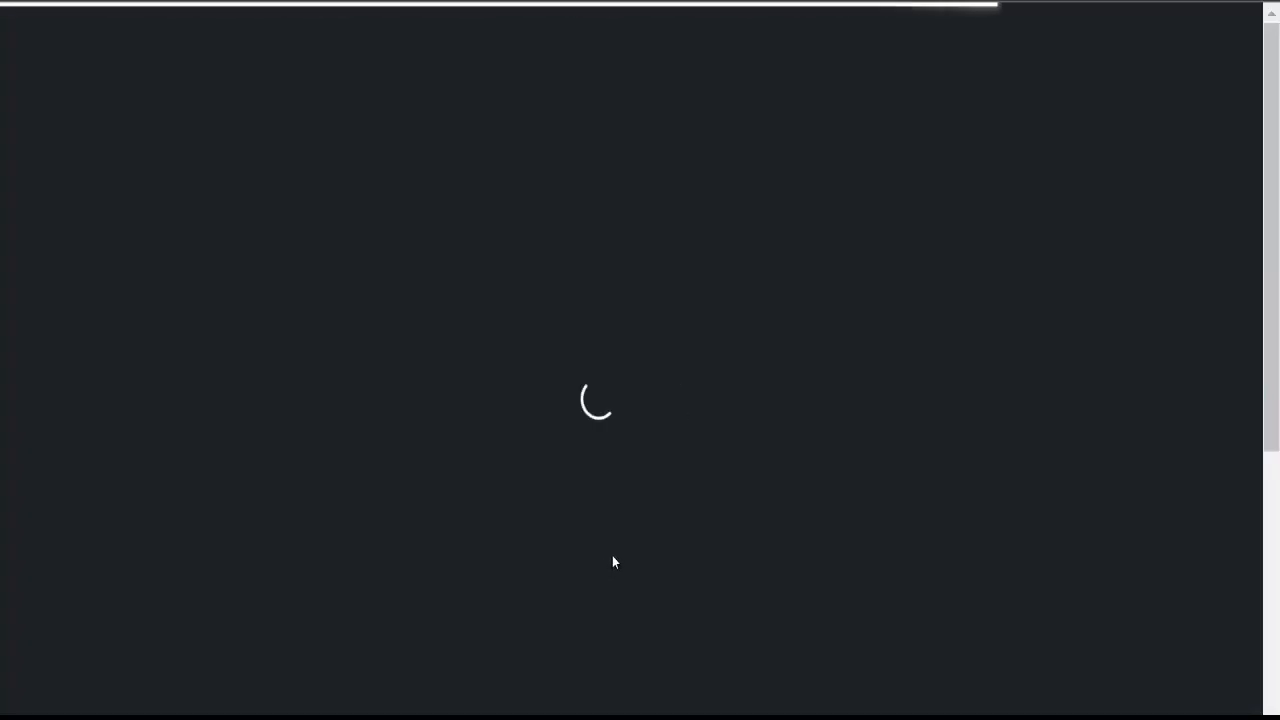
scroll(585, 329, down, 5)
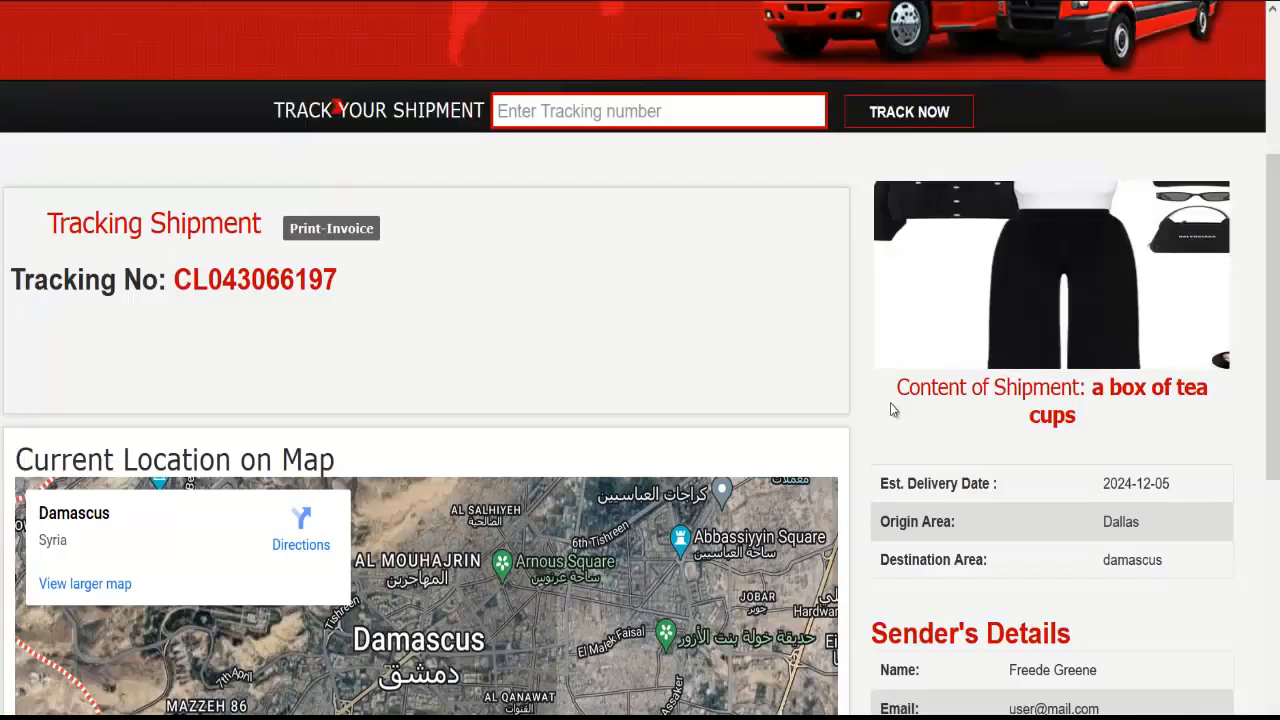
scroll(885, 410, down, 2)
scroll(780, 397, up, 2)
Reload the tracking page and review the On Hold Las Vegas entry dated December 4th, 2024
key(F5)
click(695, 438)
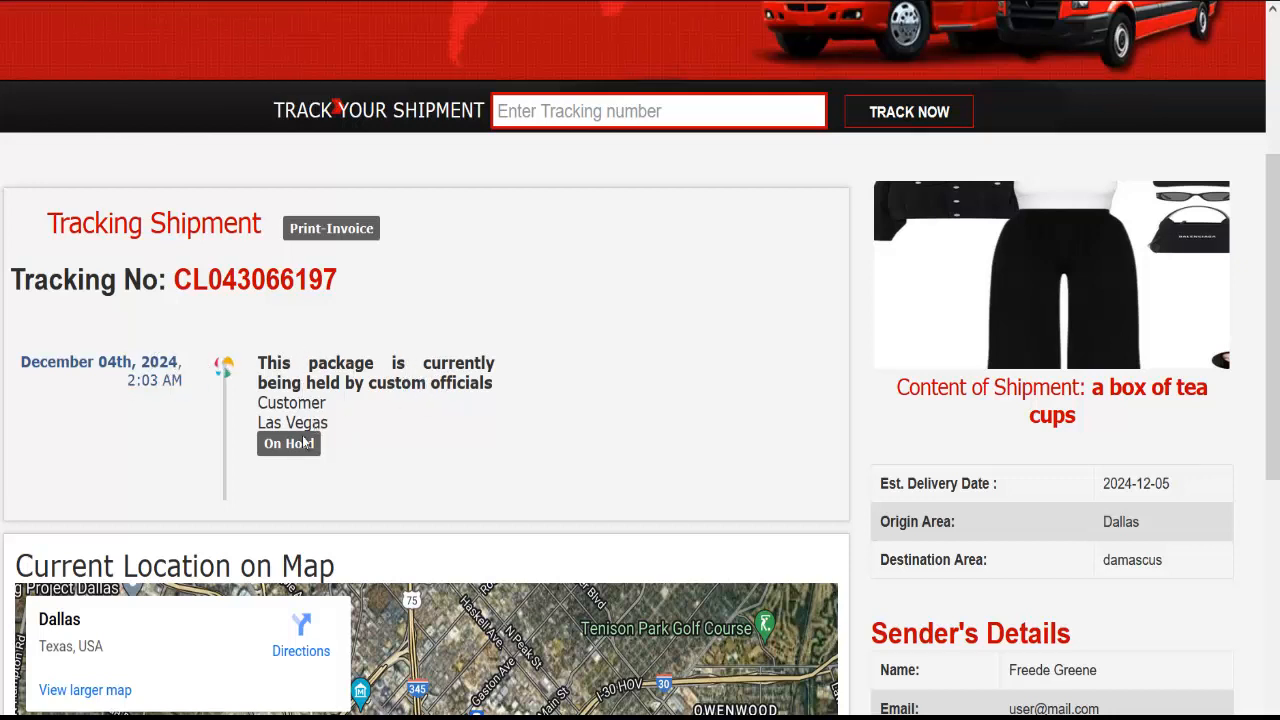
scroll(293, 445, down, 5)
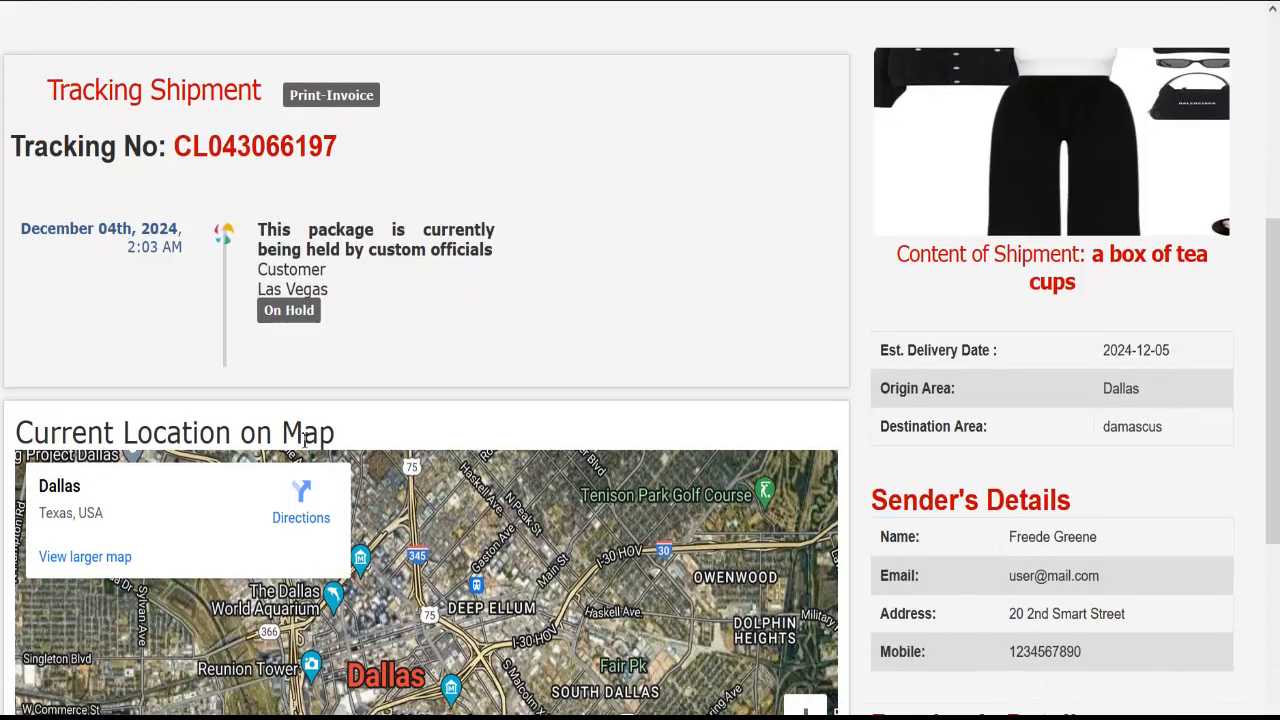
scroll(280, 358, up, 7)
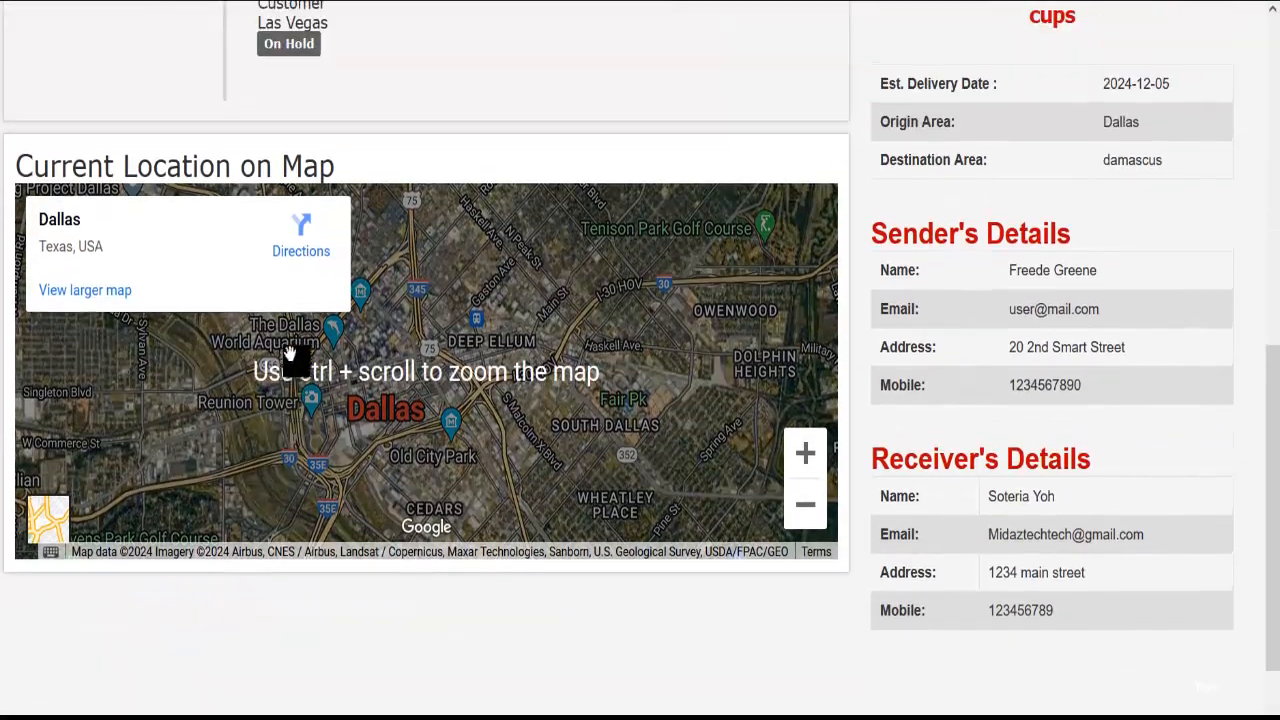
scroll(280, 360, down, 1)
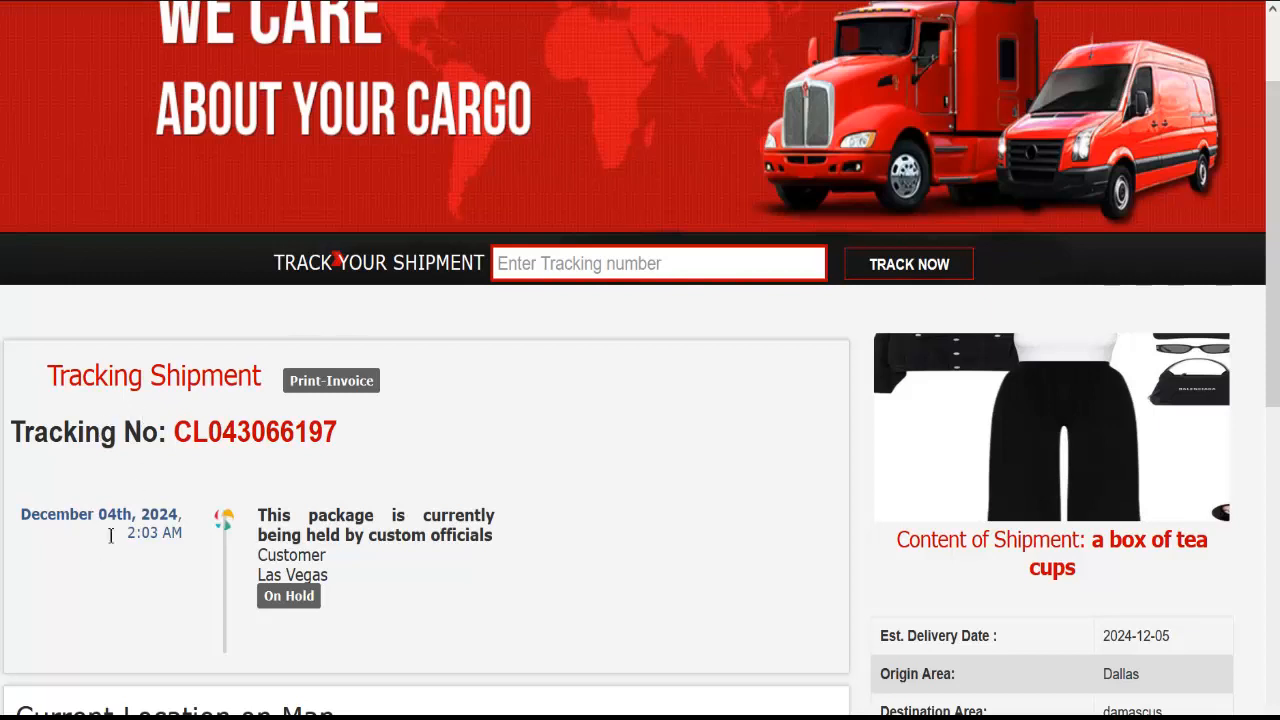
scroll(94, 506, down, 1)
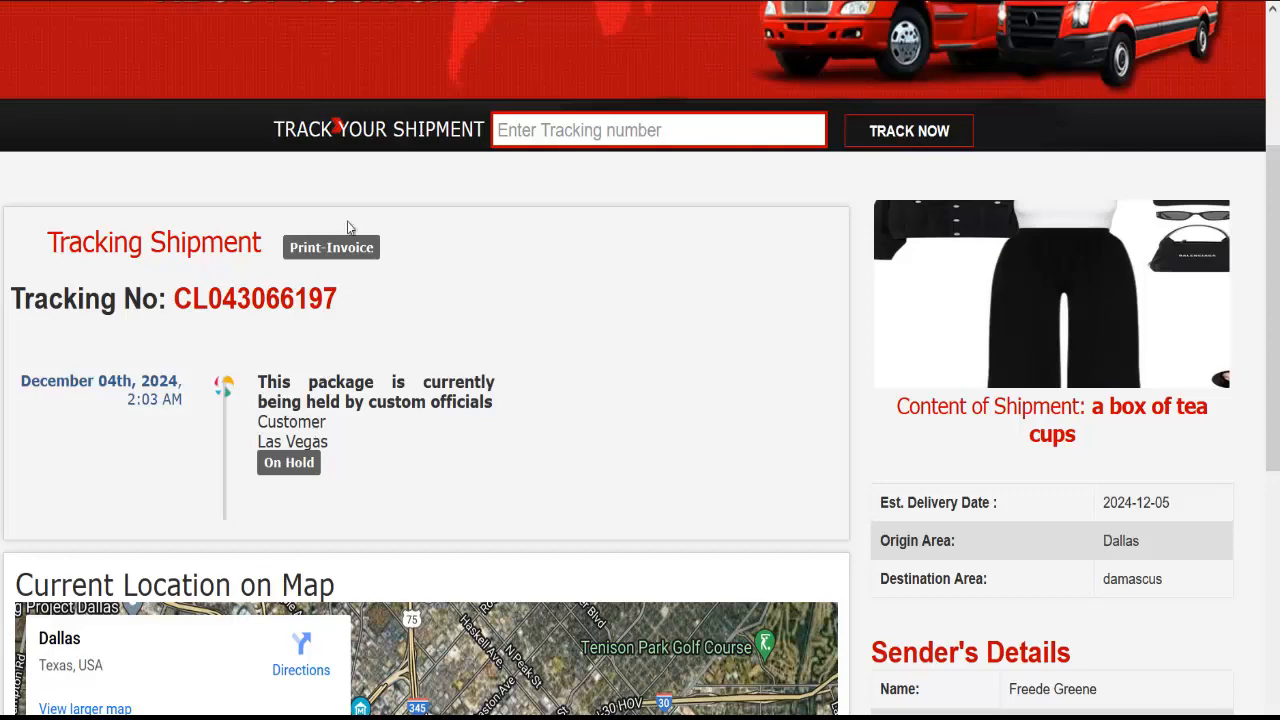
scroll(278, 350, down, 1)
scroll(284, 330, up, 4)
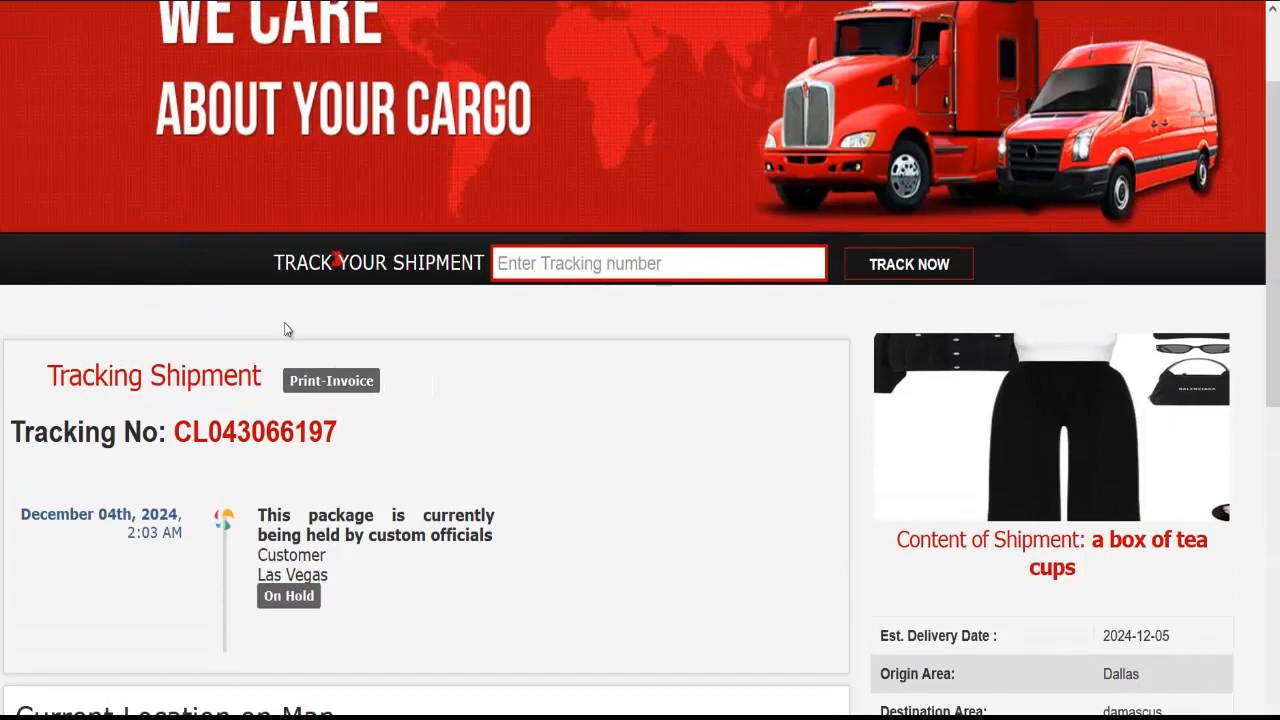
Preview the tracking page at phone width, then go to the admin Profile page
key(ctrl+shift+m)
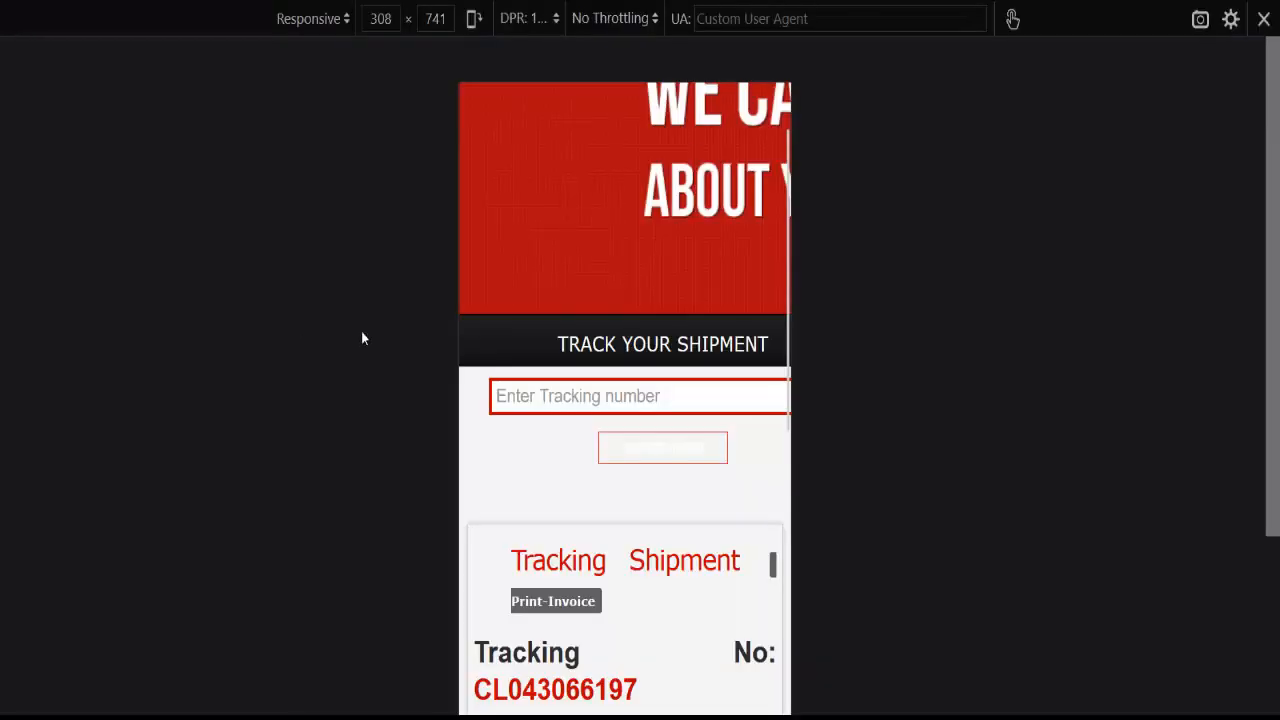
scroll(577, 357, down, 4)
key(ctrl+shift+m)
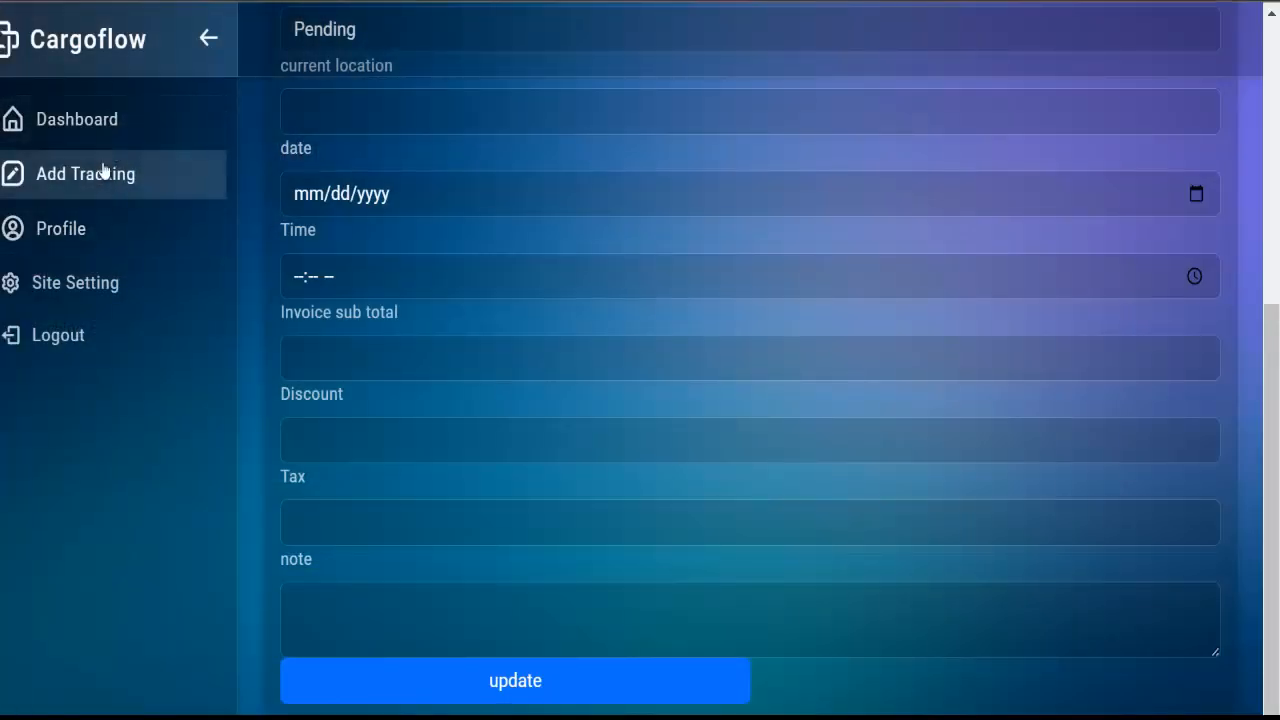
click(86, 231)
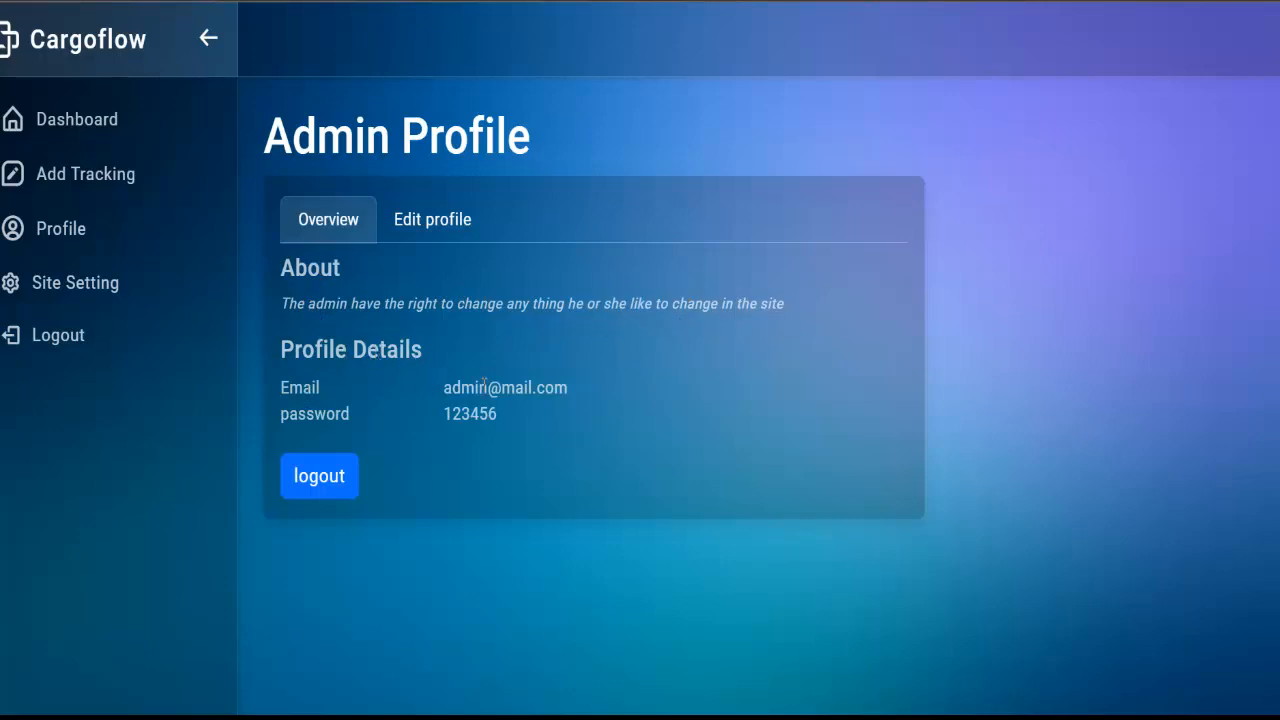
View the Edit profile tab, then move to the site Settings page
click(417, 220)
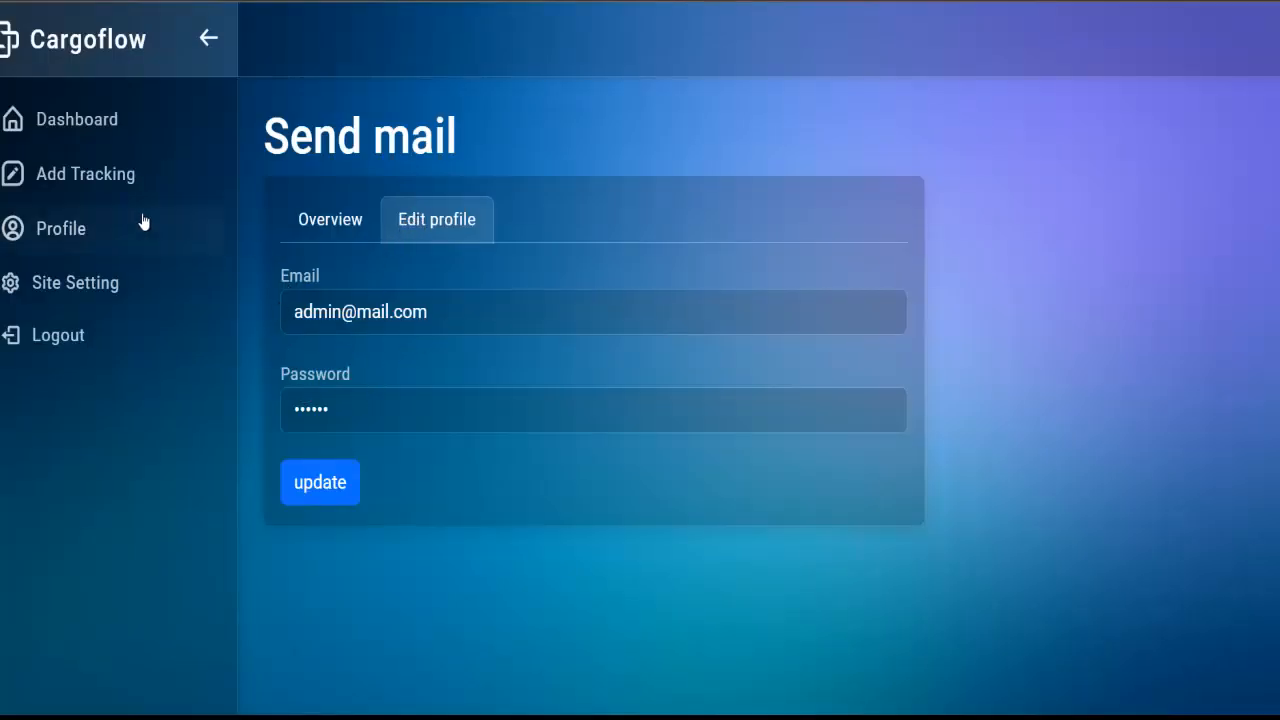
click(105, 287)
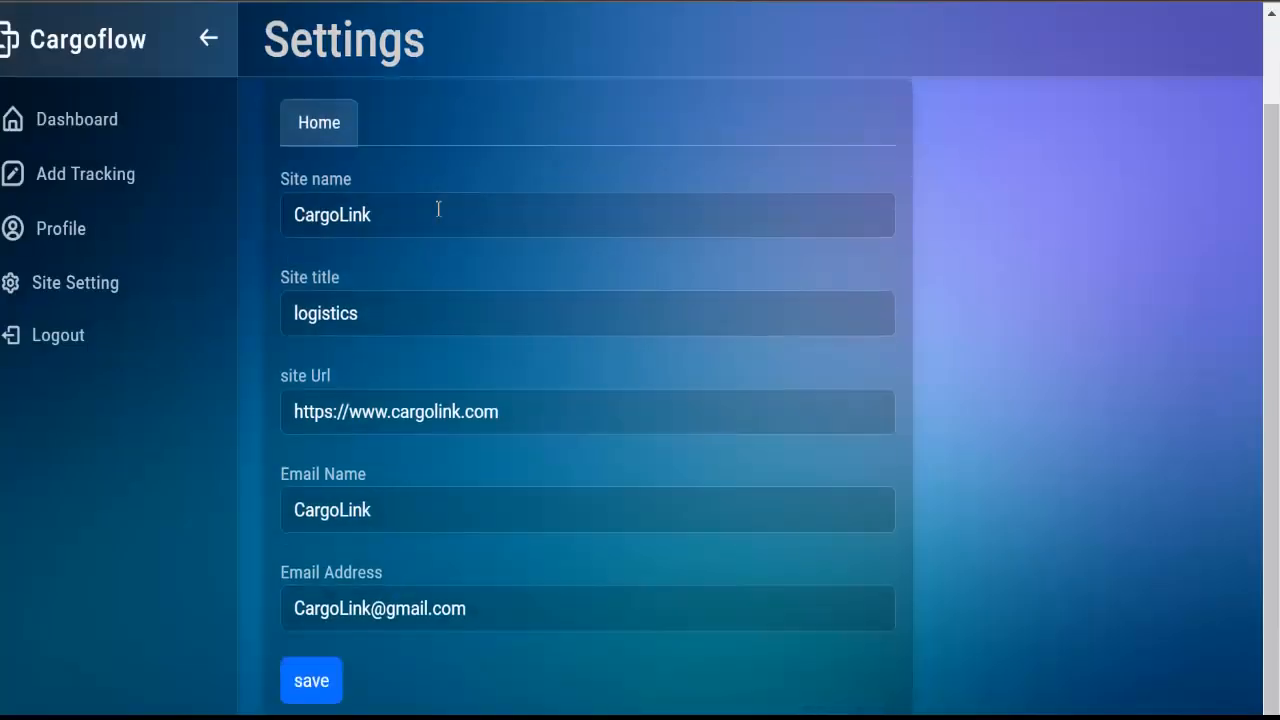
Inspect the Settings page's email address and Site name fields, leaving them unchanged
scroll(464, 276, up, 1)
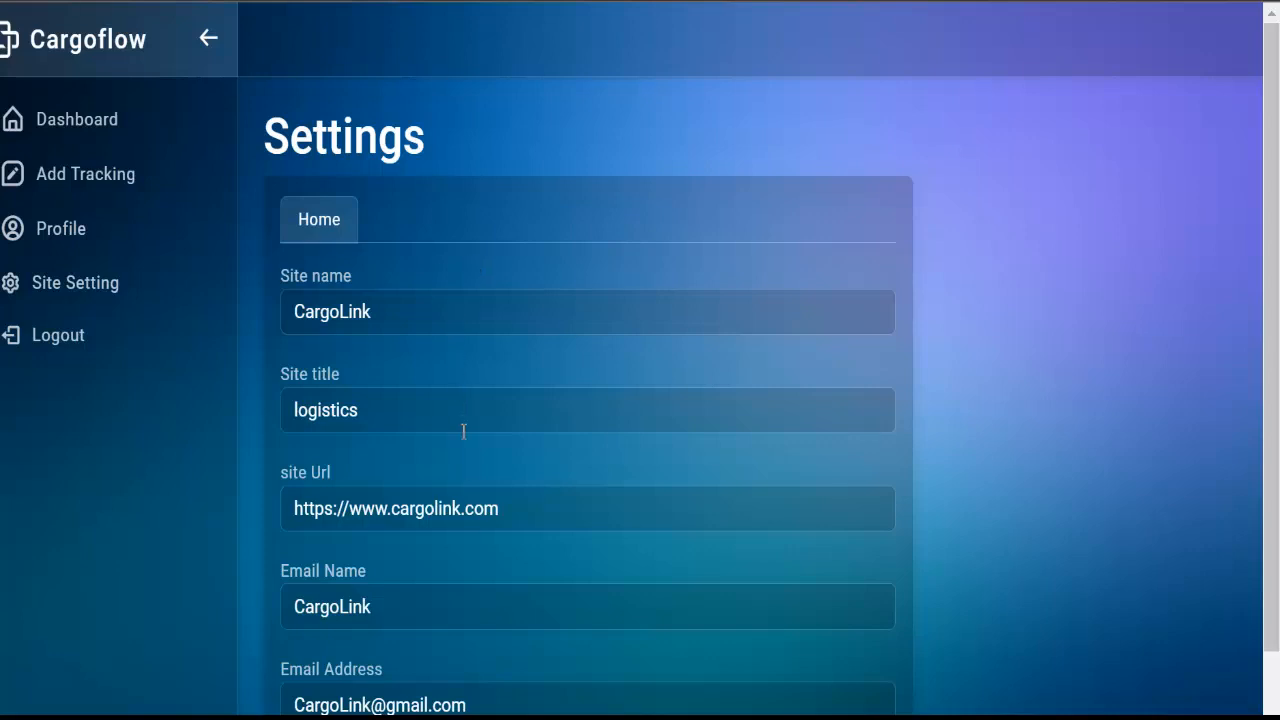
scroll(457, 497, down, 1)
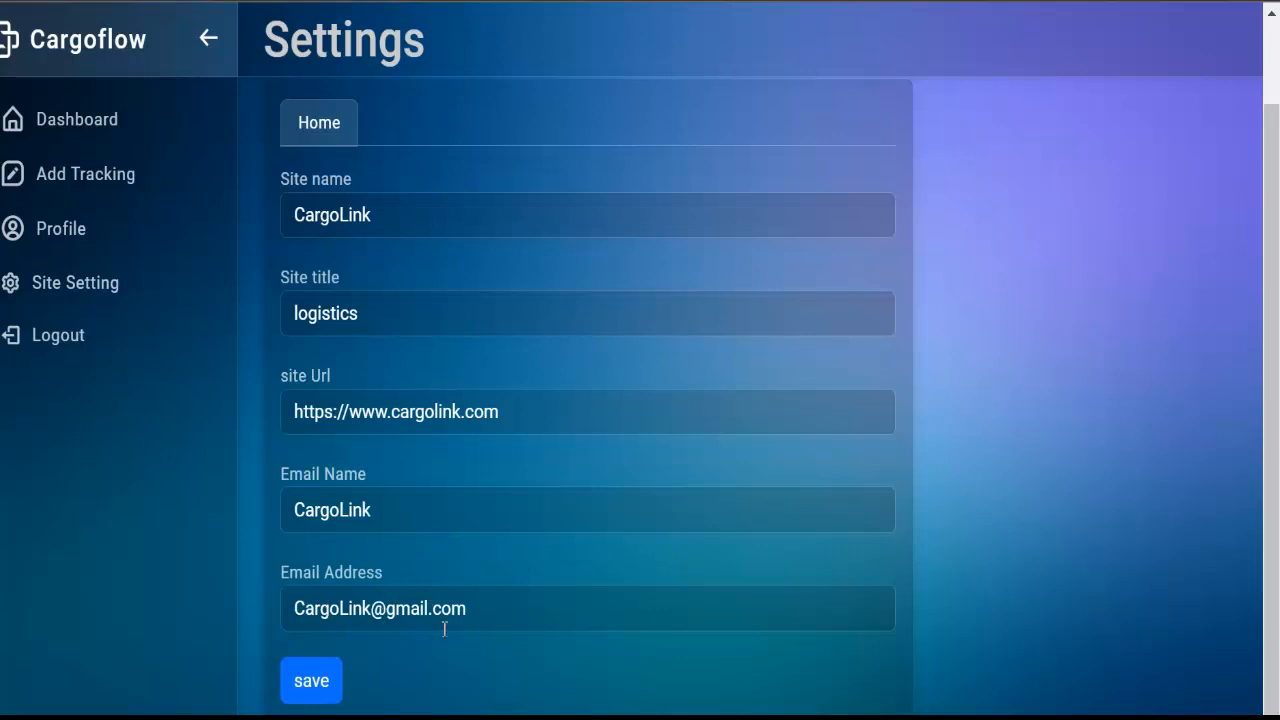
click(474, 613)
triple_click(468, 609)
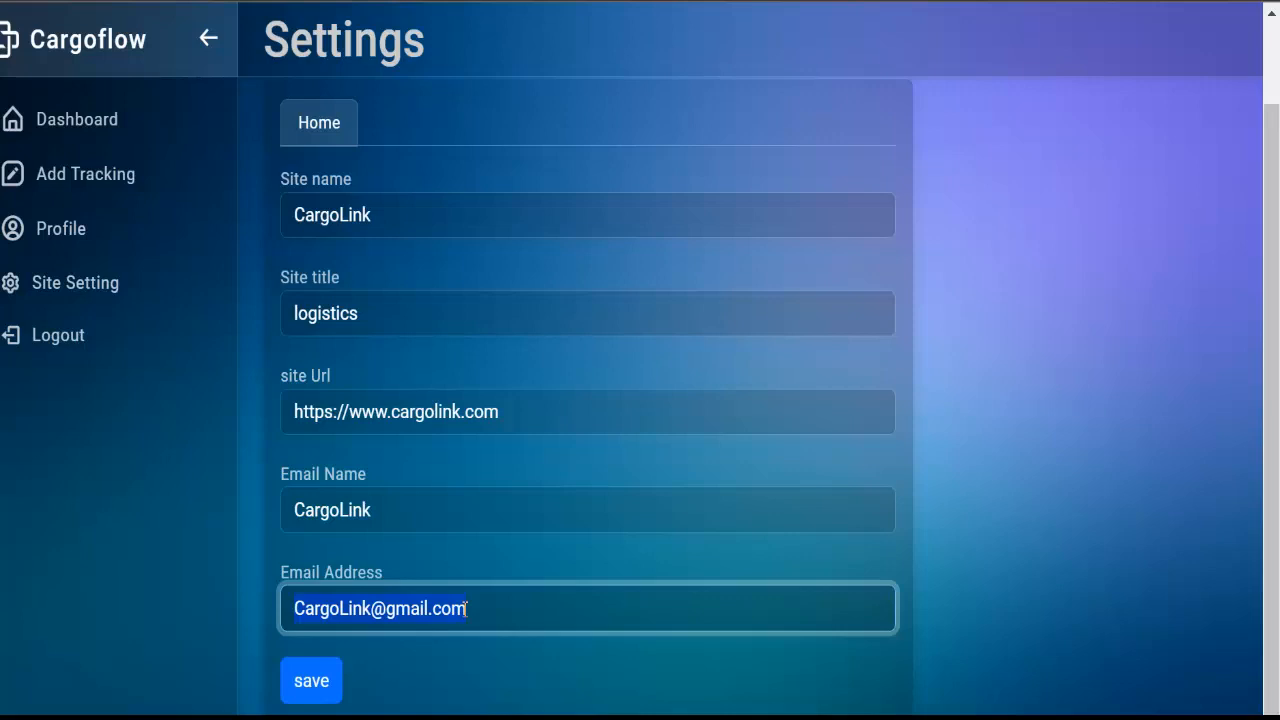
click(415, 208)
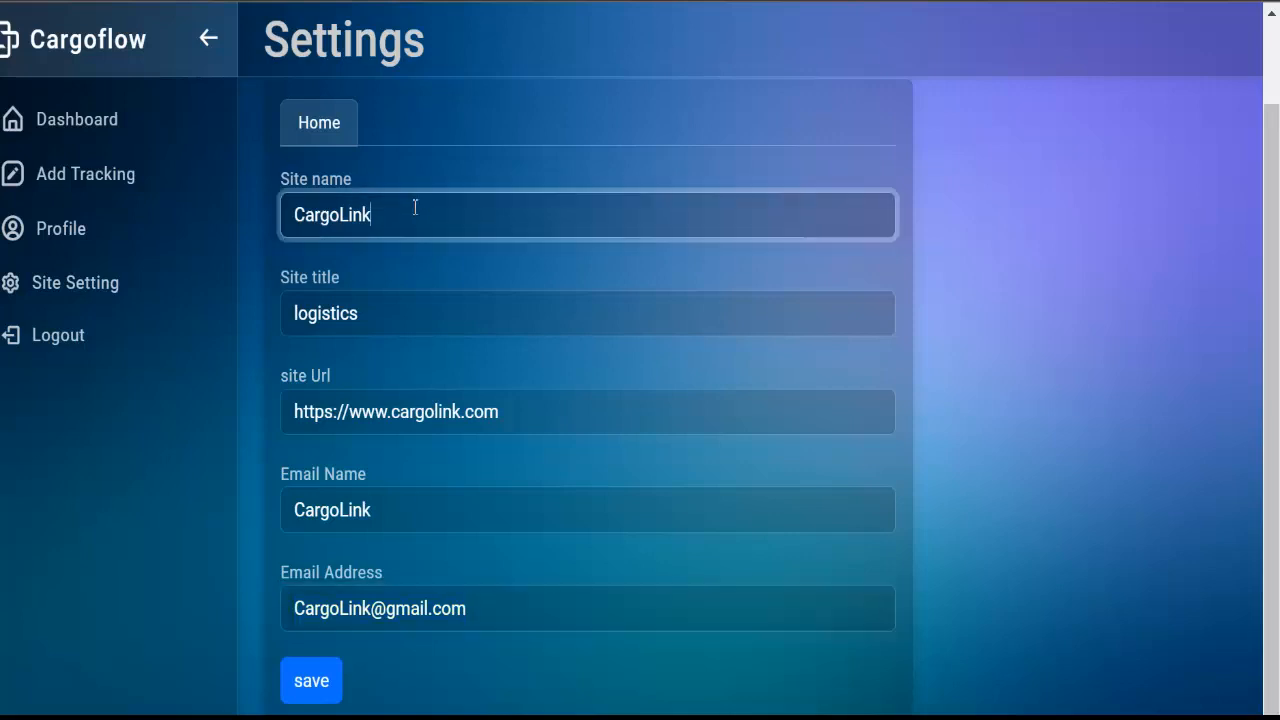
click(382, 308)
click(480, 473)
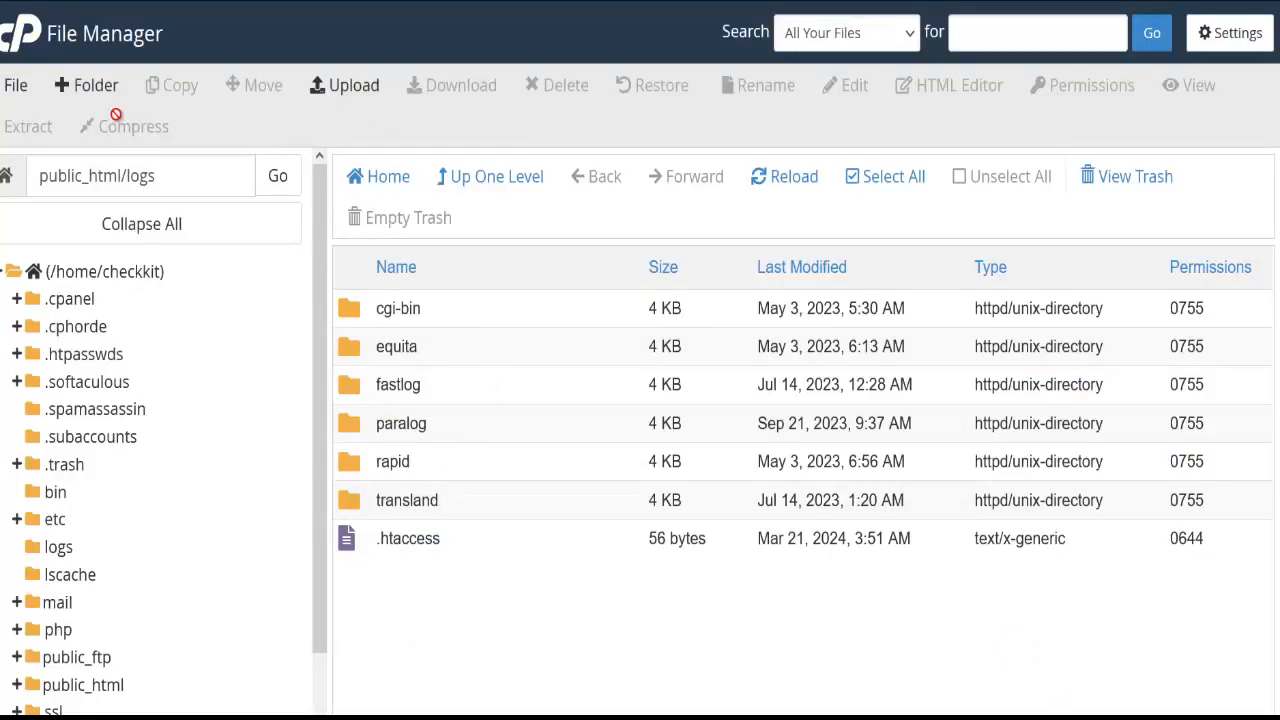
Create an easyship folder in public_html/logs, enter it, and bring up its upload page
click(88, 98)
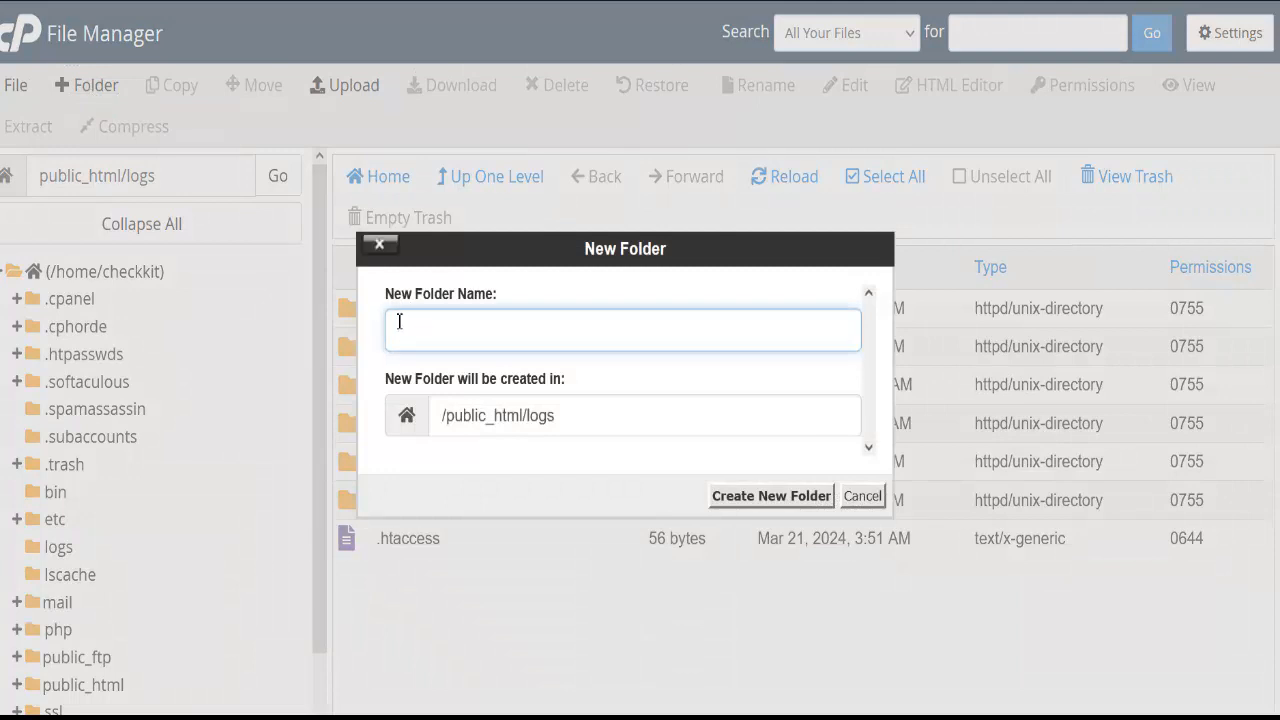
text(easyship)
click(808, 496)
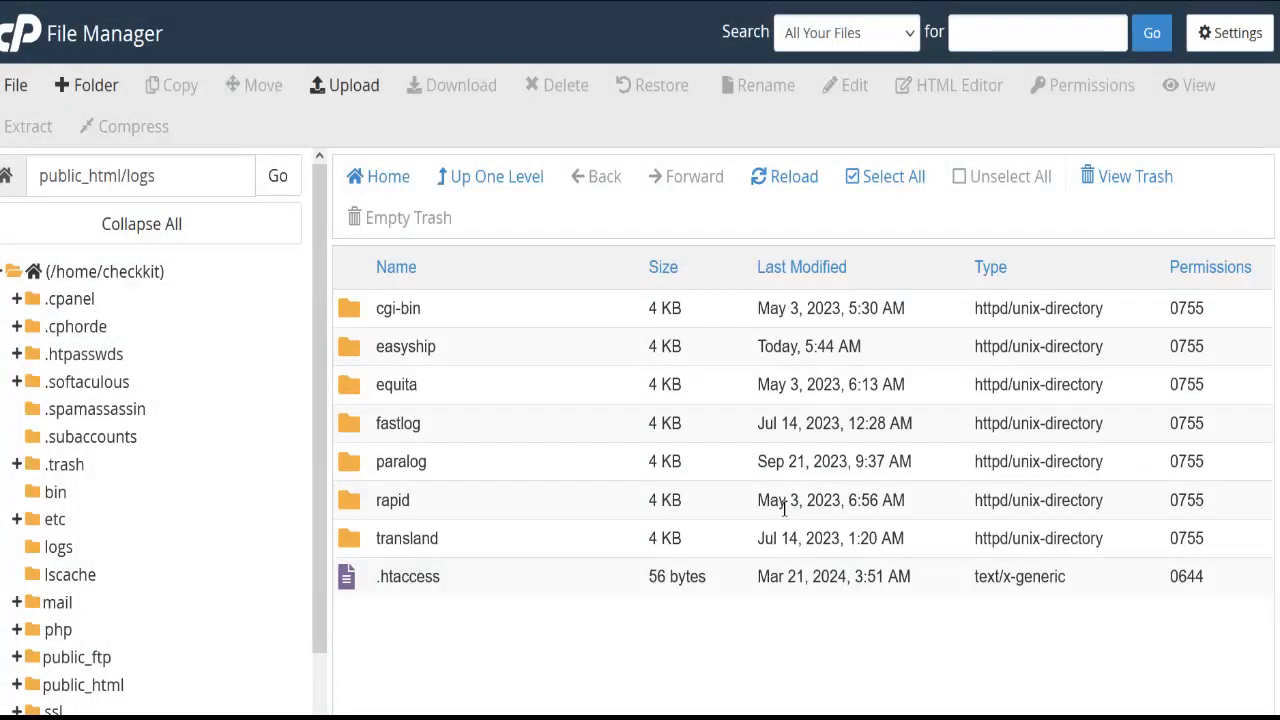
double_click(472, 349)
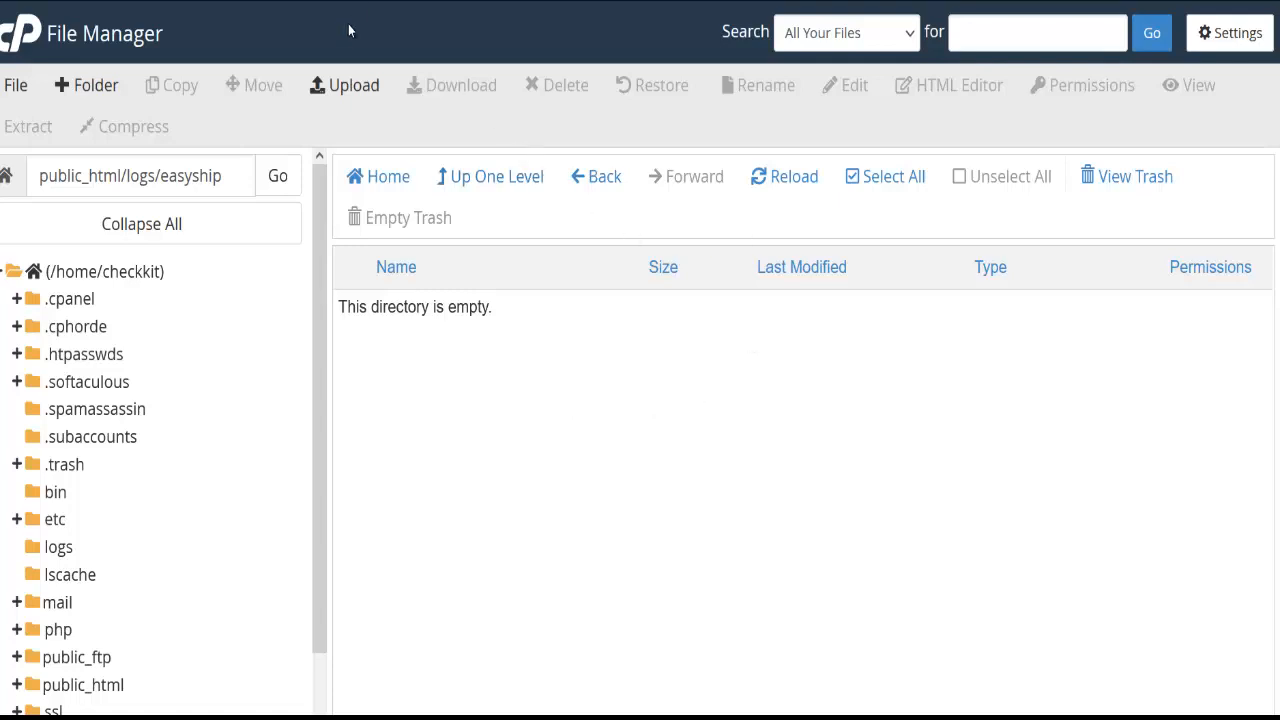
click(354, 85)
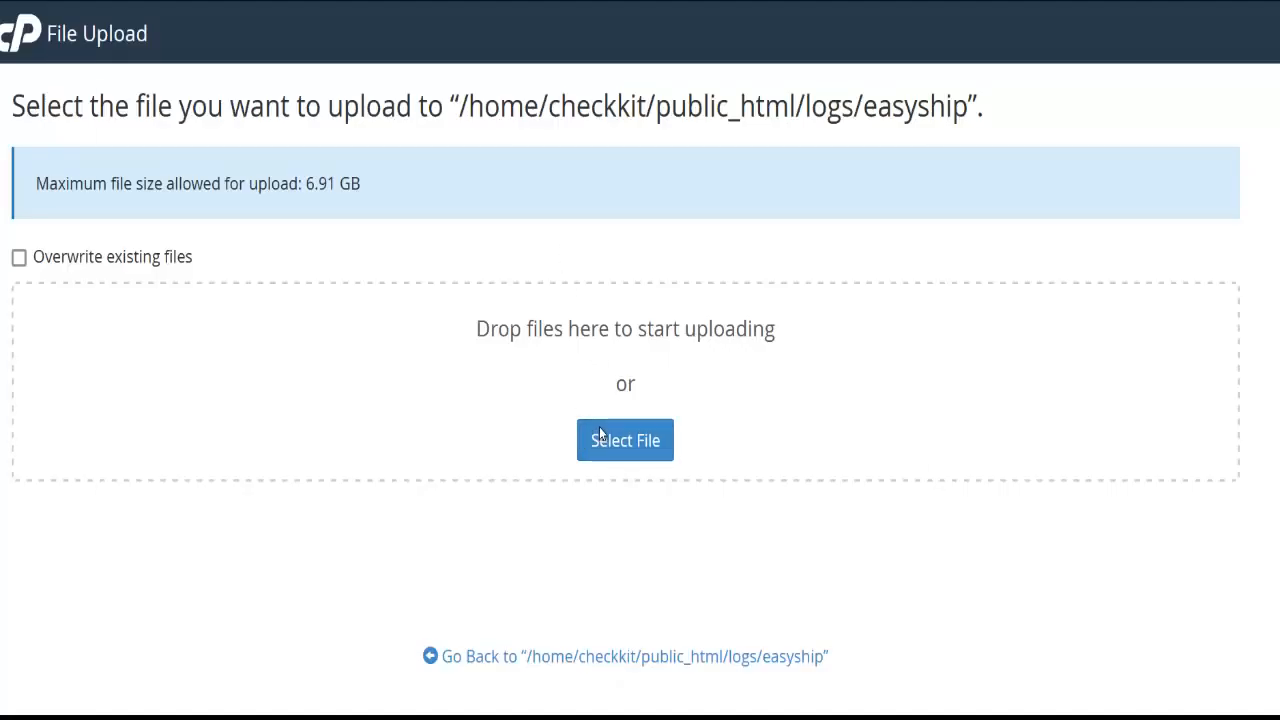
Upload easyship.zip (17.94 MB) from Downloads into the easyship folder and return to its listing
click(599, 434)
click(154, 356)
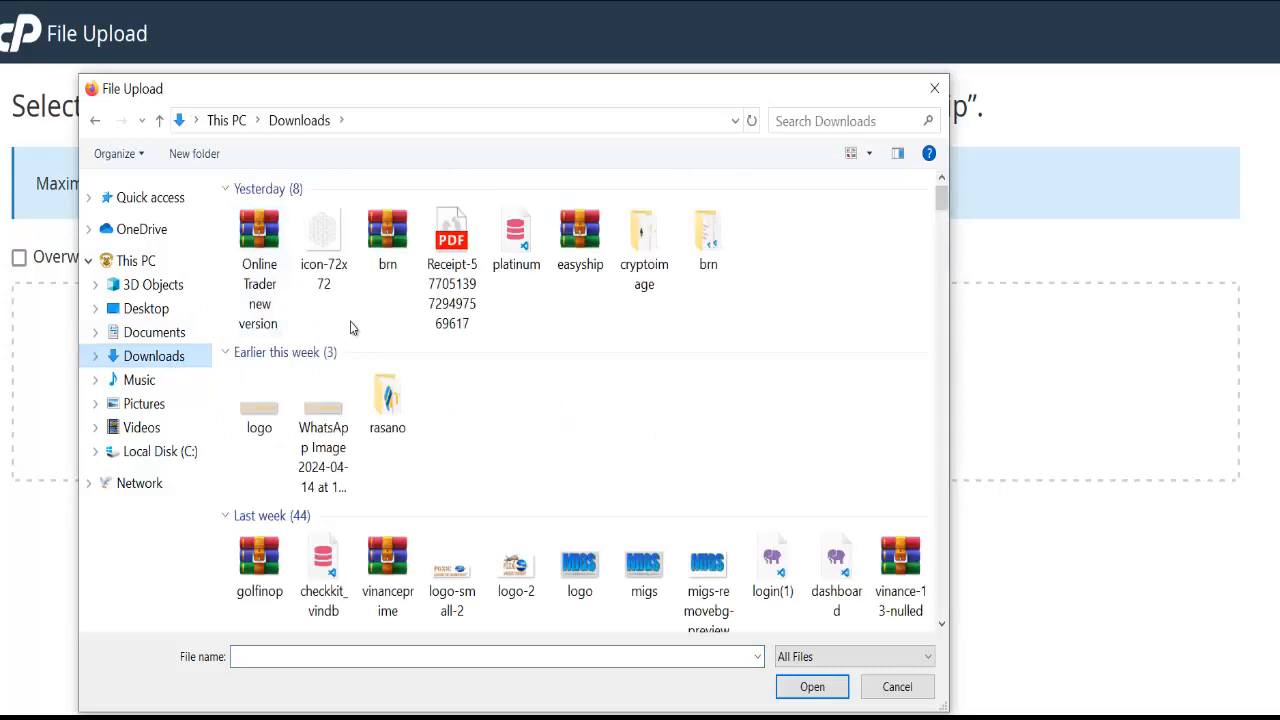
double_click(592, 272)
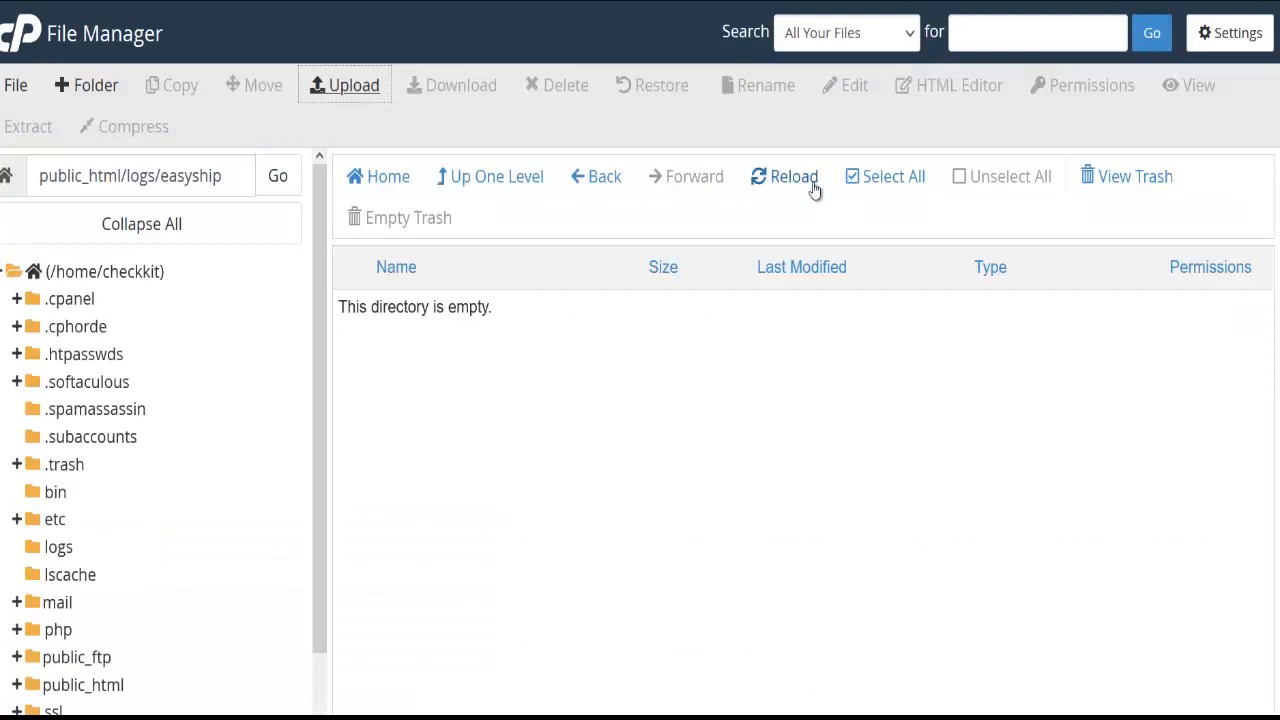
click(806, 184)
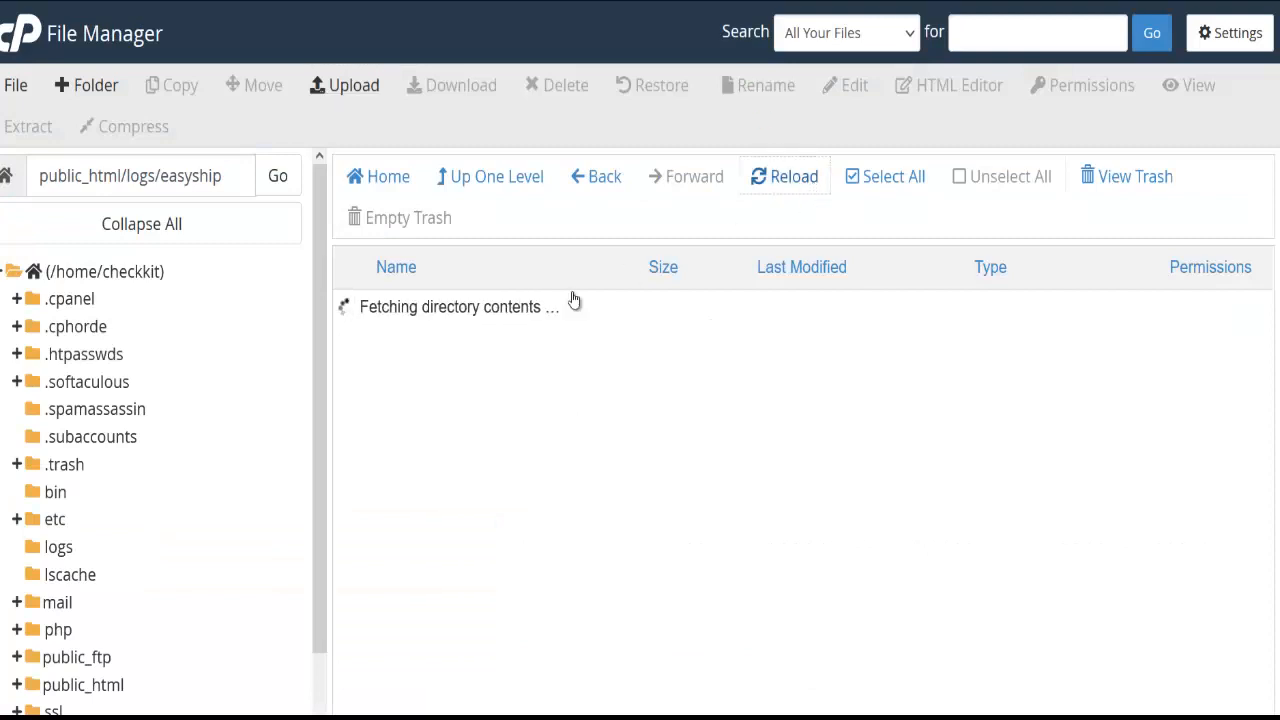
Extract easyship.zip into public_html/logs/easyship and dismiss the extraction results
right_click(503, 318)
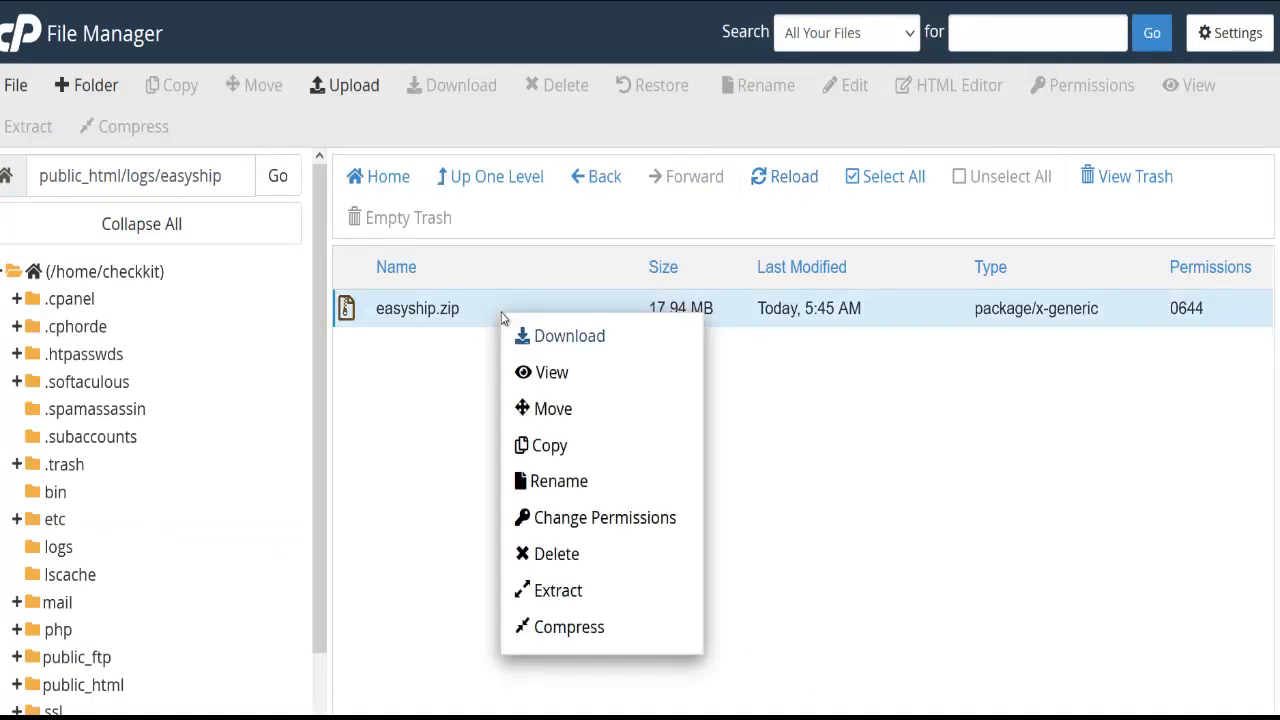
click(575, 590)
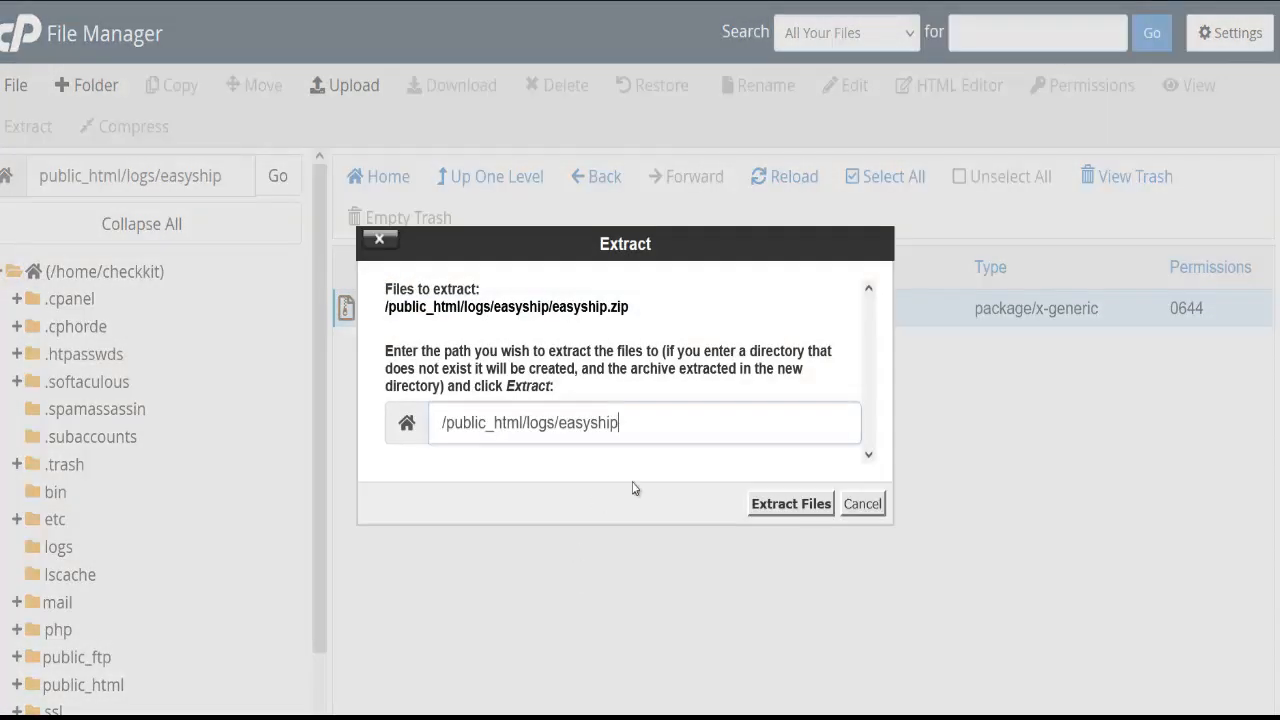
click(826, 515)
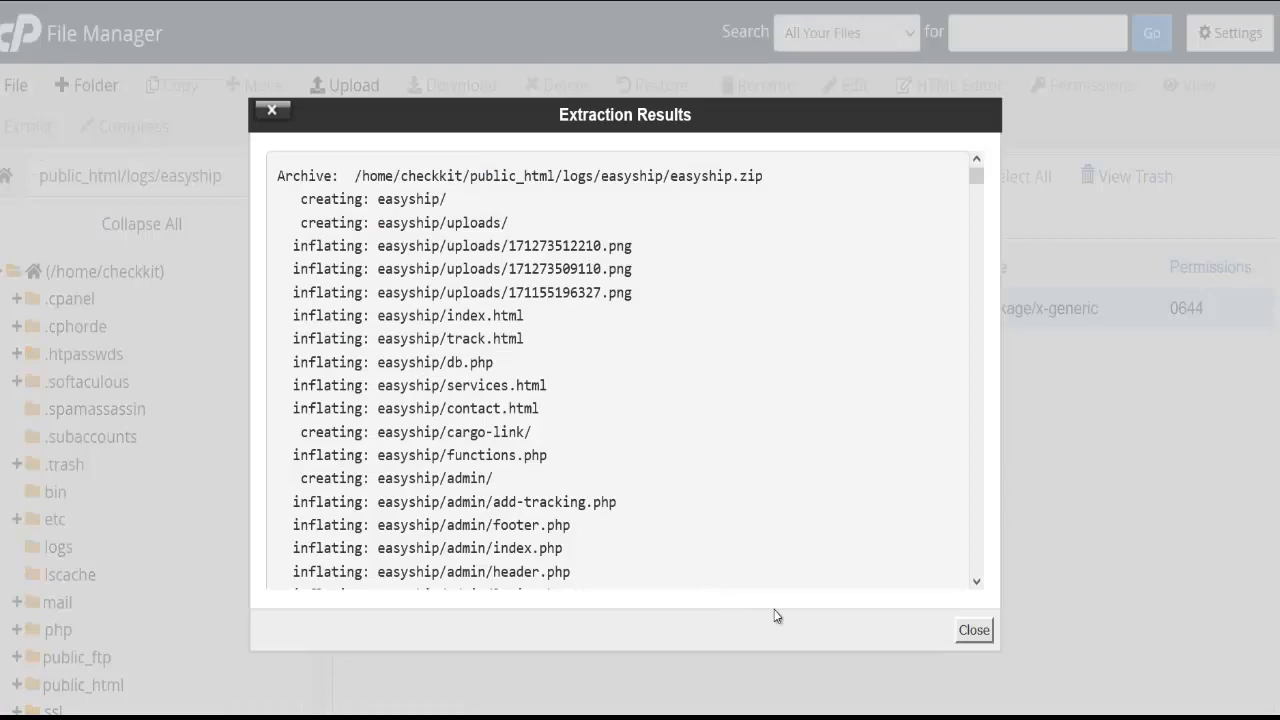
click(974, 630)
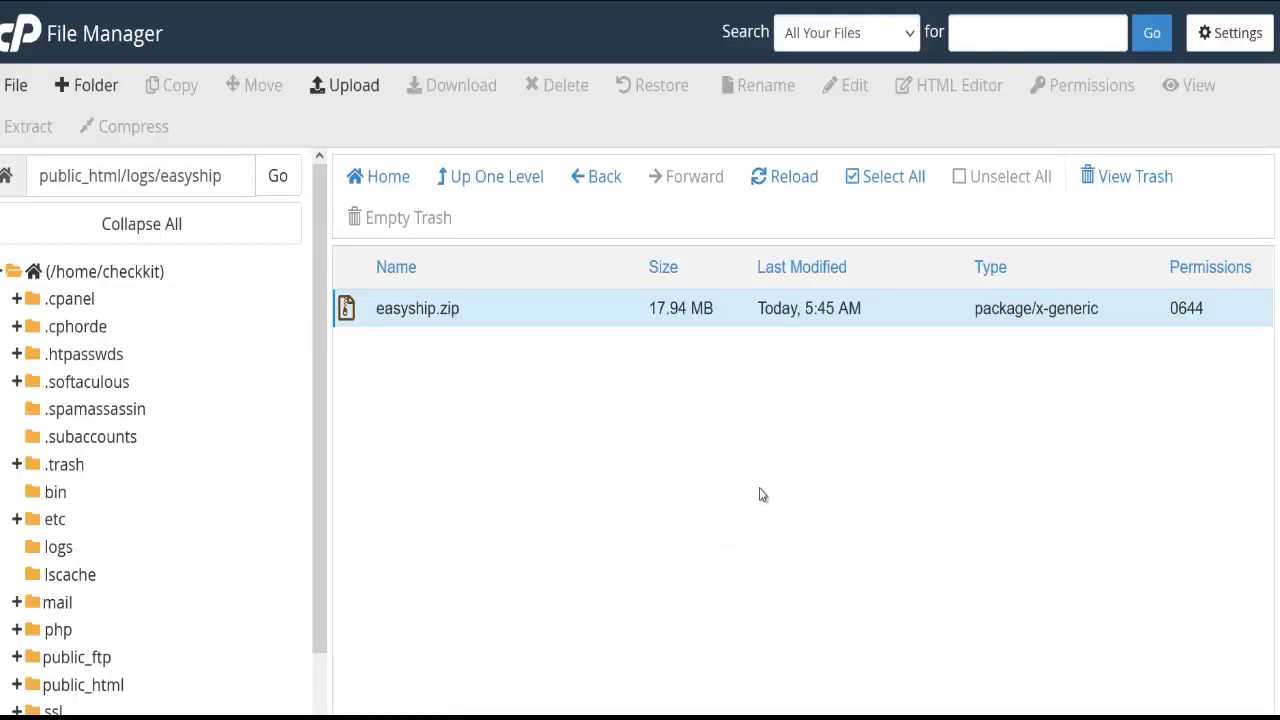
Save the File Manager preferences with hidden dotfiles shown and Home Directory as default
click(1232, 46)
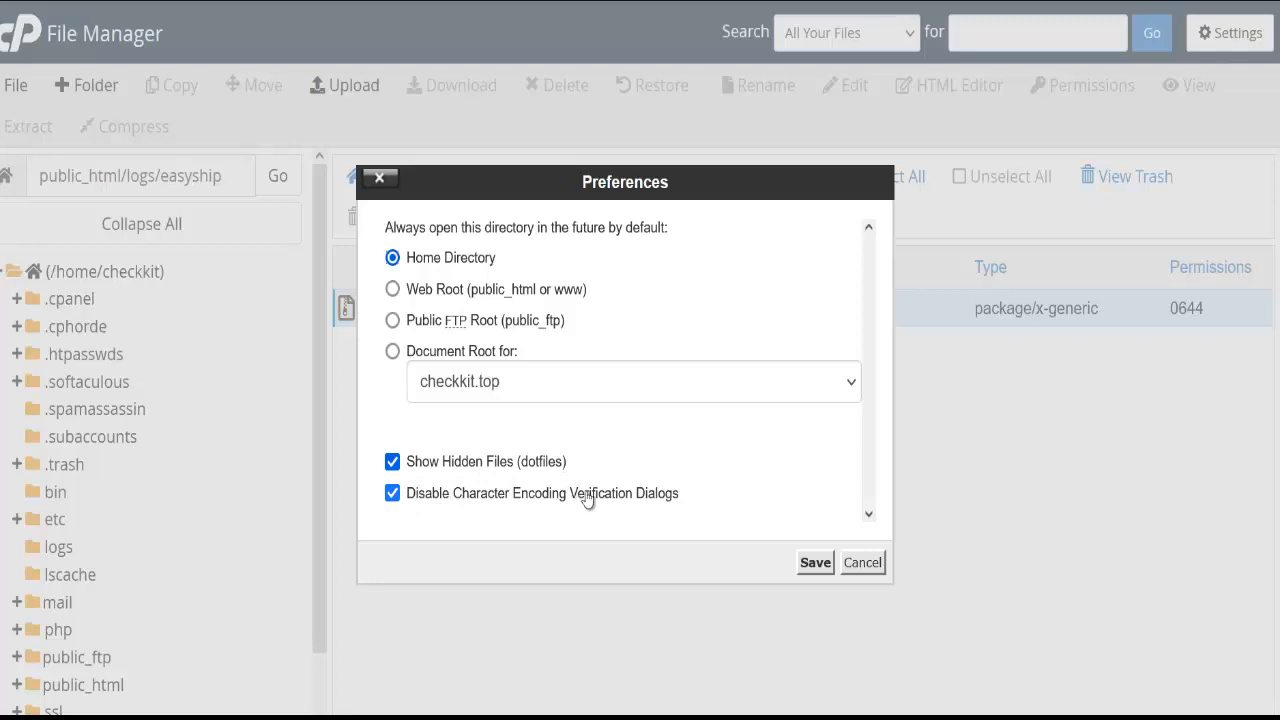
click(826, 566)
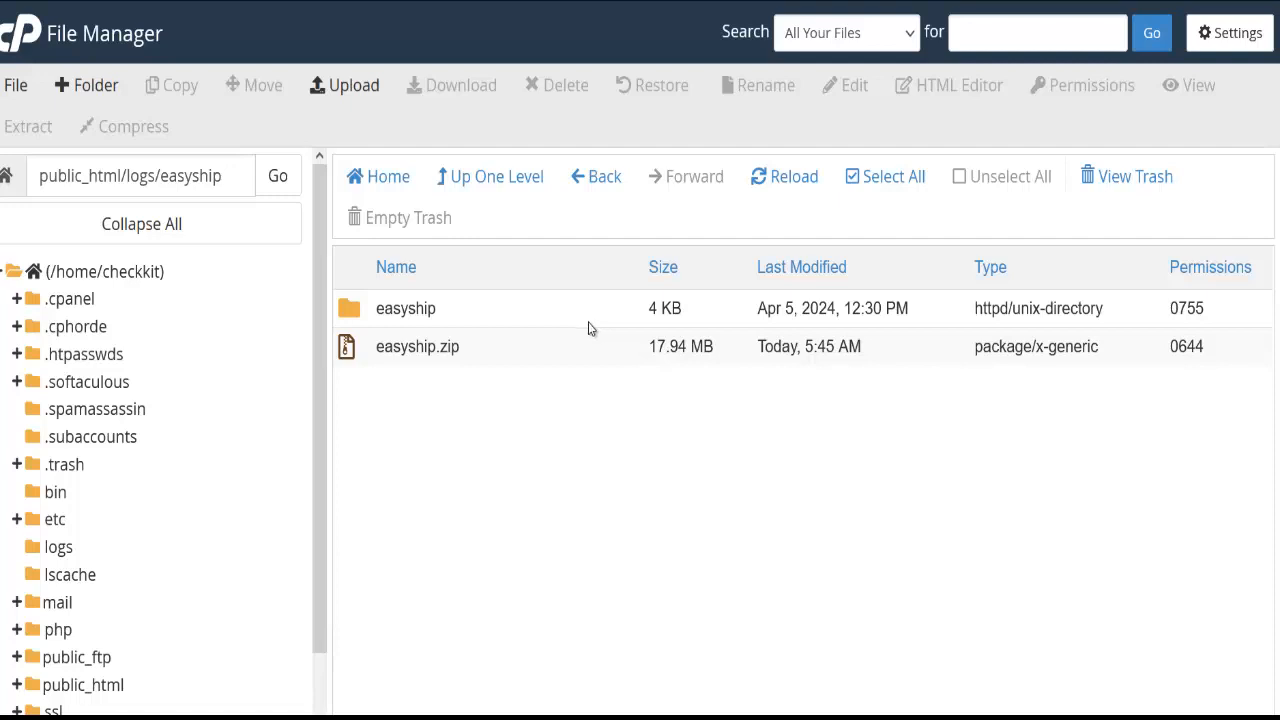
Permanently delete easyship.zip, skipping the trash
click(560, 349)
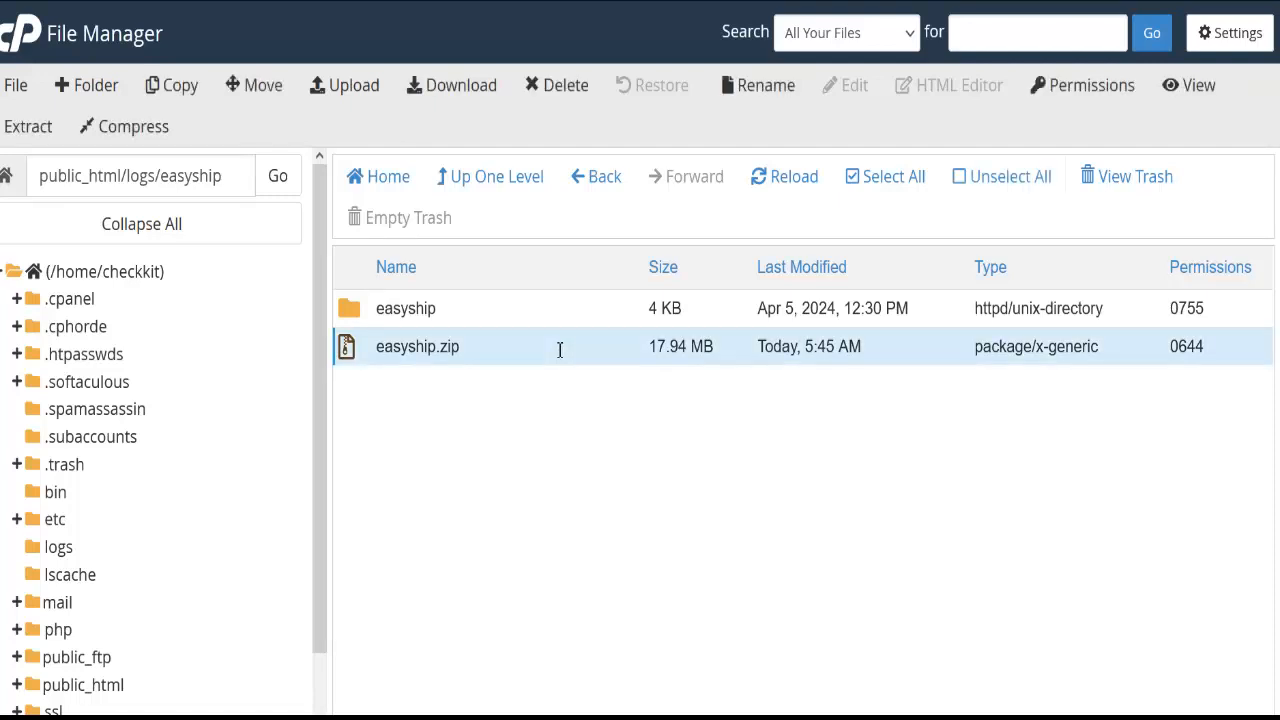
key(Delete)
click(586, 388)
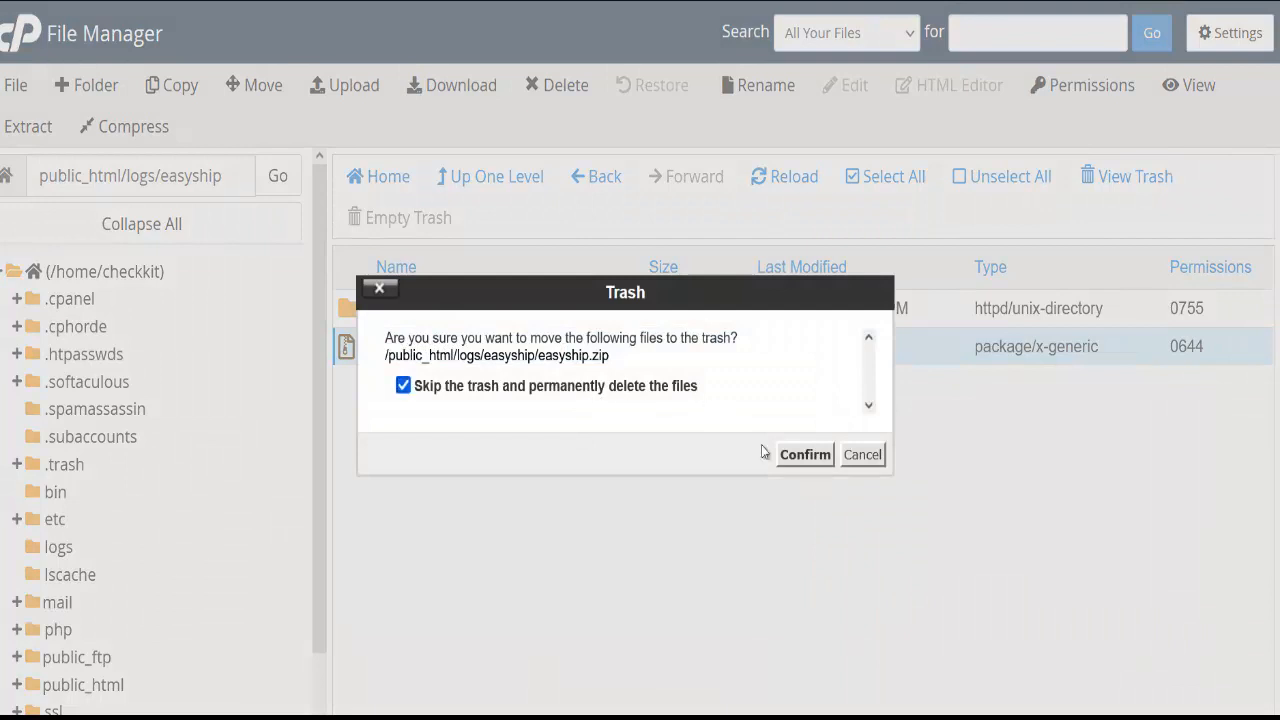
click(805, 455)
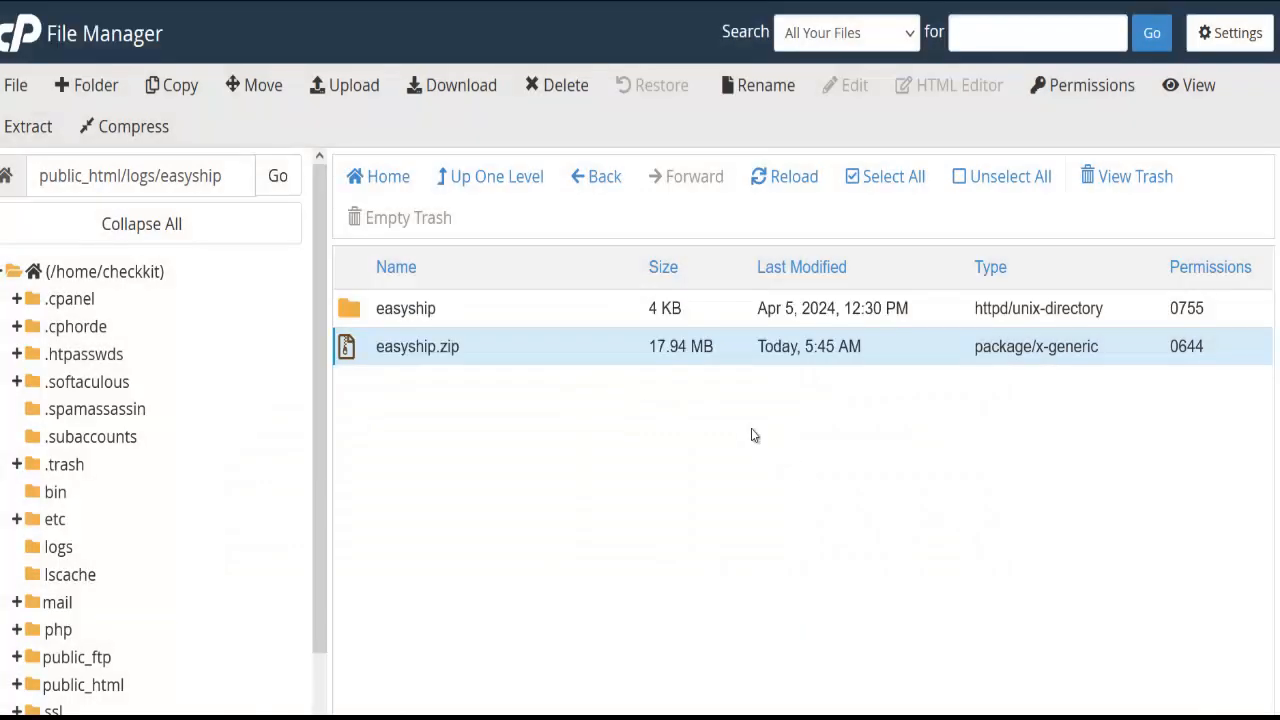
Open the extracted easyship folder, browse its files, and check the full folder path
double_click(515, 312)
scroll(482, 340, down, 3)
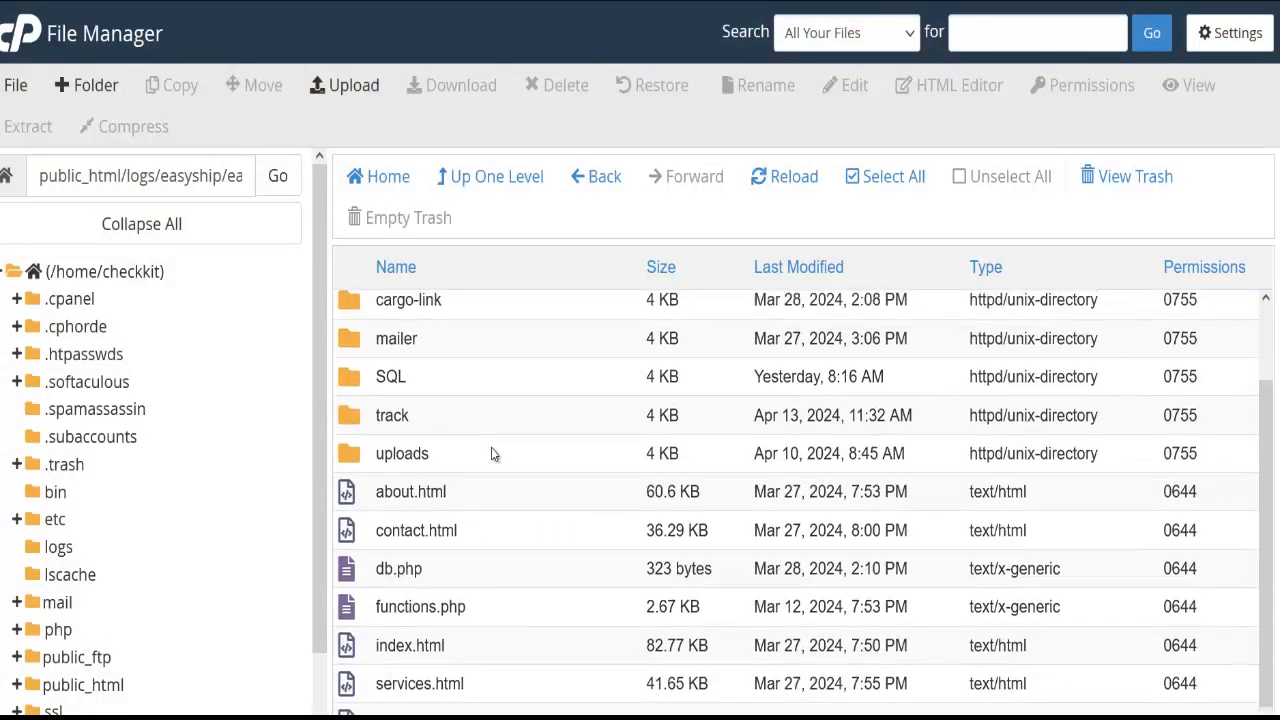
scroll(492, 455, up, 1)
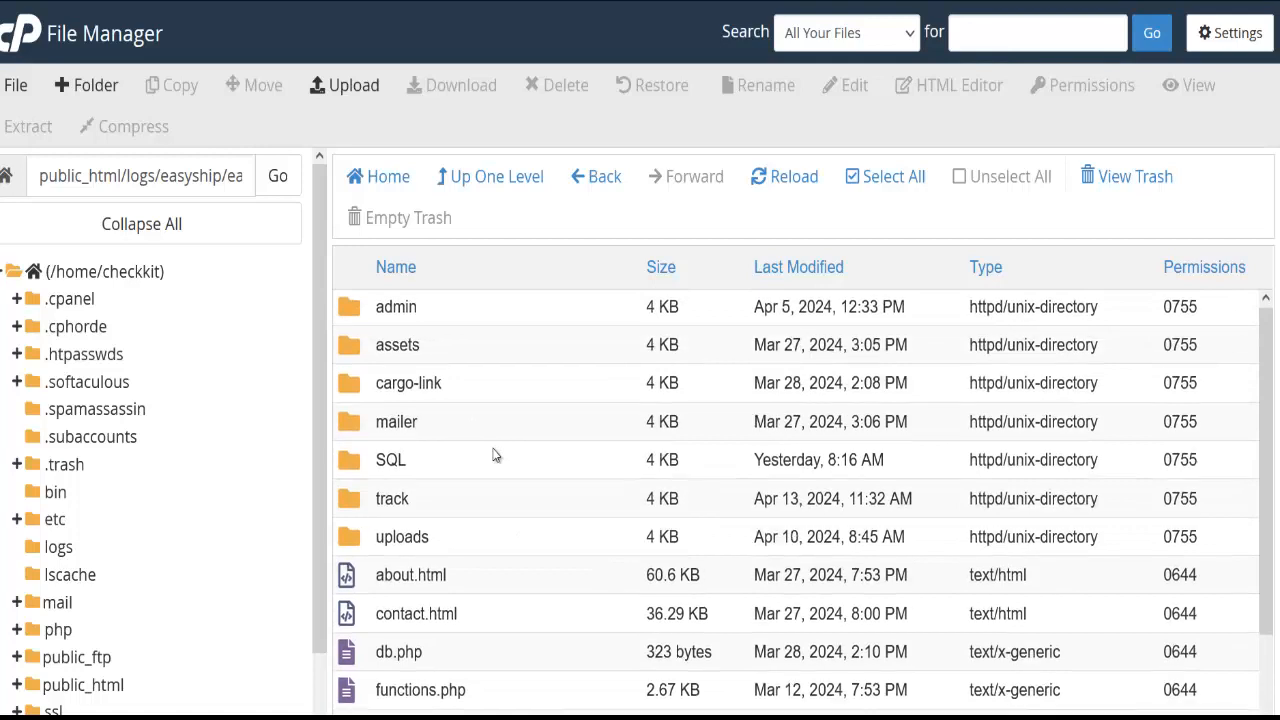
scroll(492, 455, down, 1)
scroll(492, 455, up, 1)
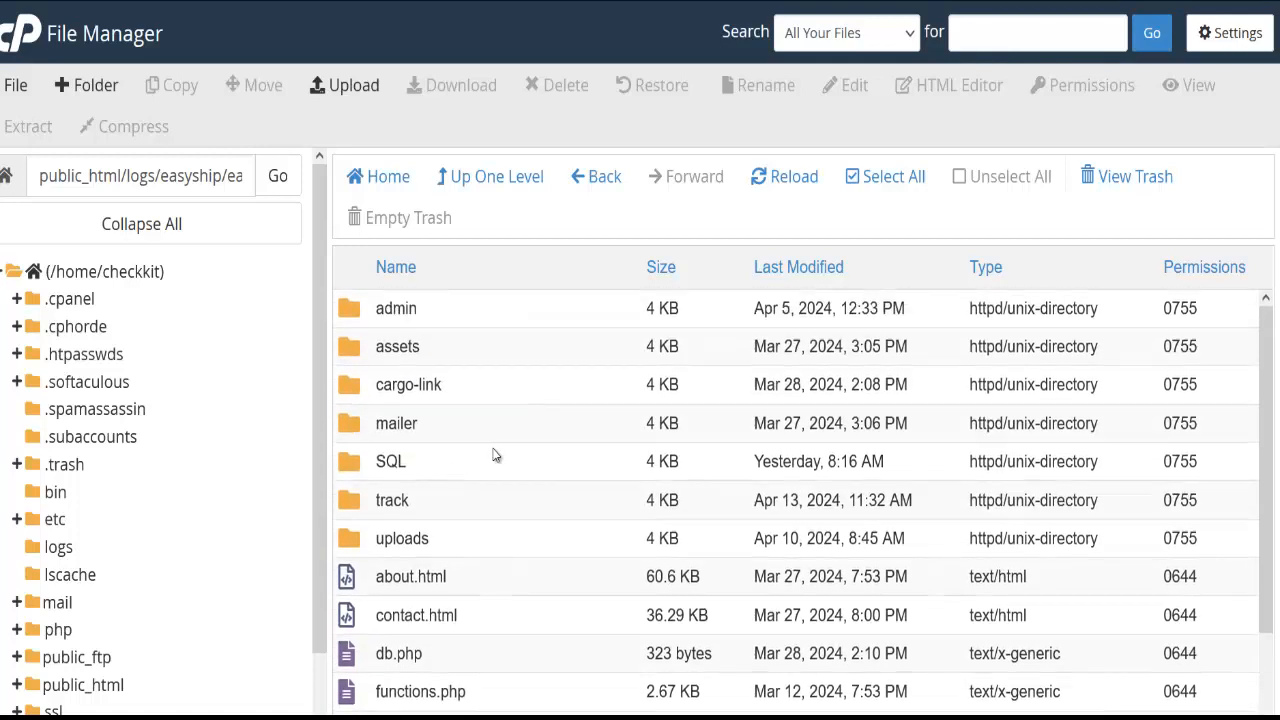
scroll(494, 500, down, 1)
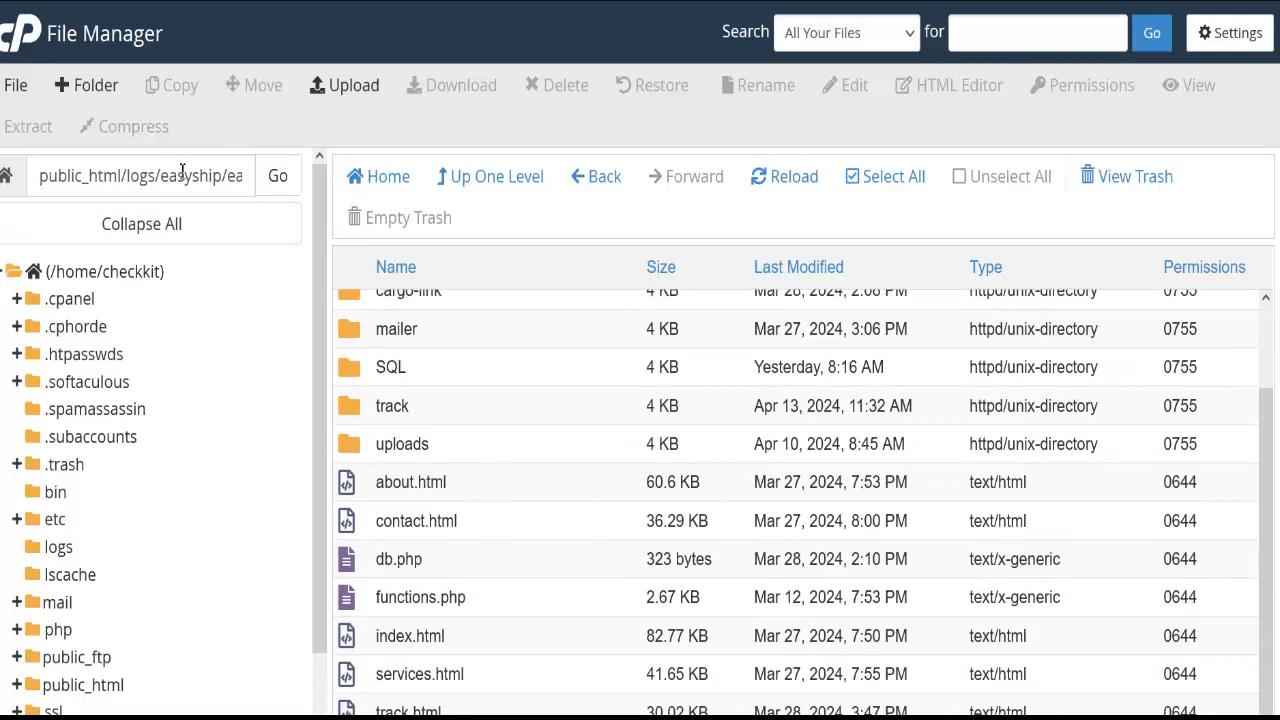
click(224, 176)
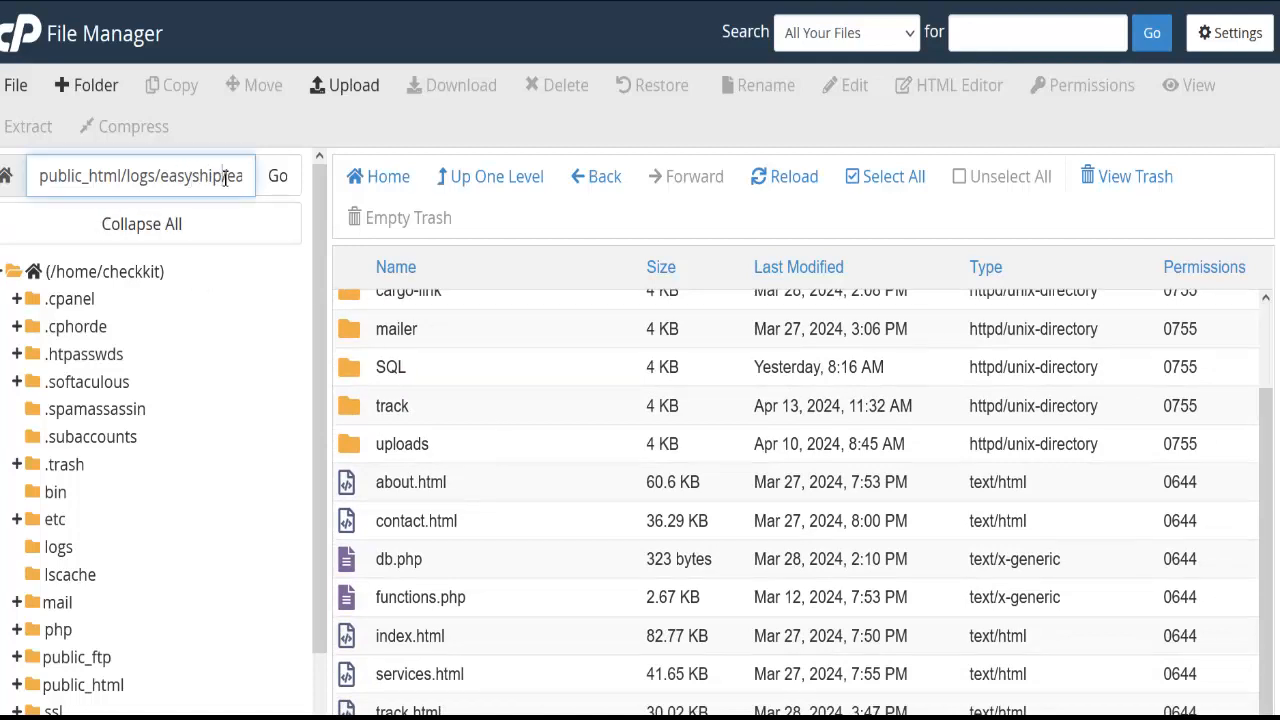
key(Right)
key(Right)
key(Right)
key(Right)
key(Right)
key(Right)
key(Right)
key(Right)
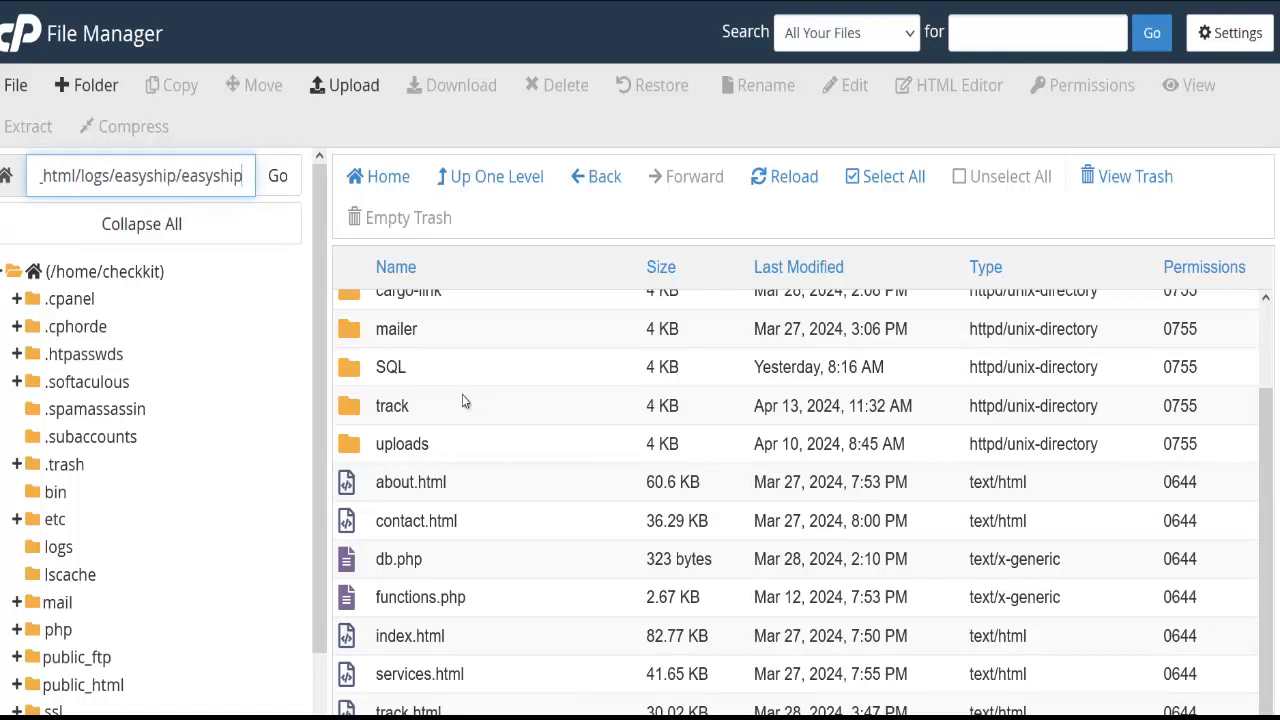
Open a new Firefox tab and enter checkkit.top/logs/easy in the address bar
key(ctrl+t)
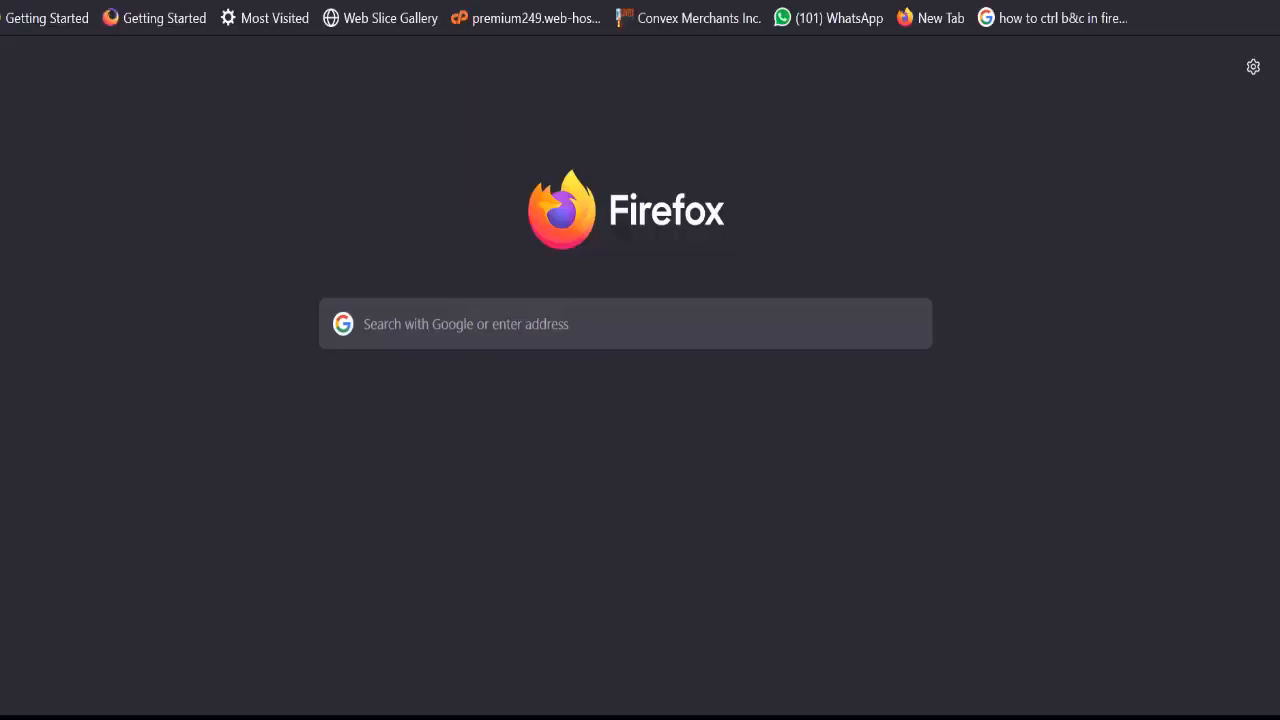
text(checkkit)
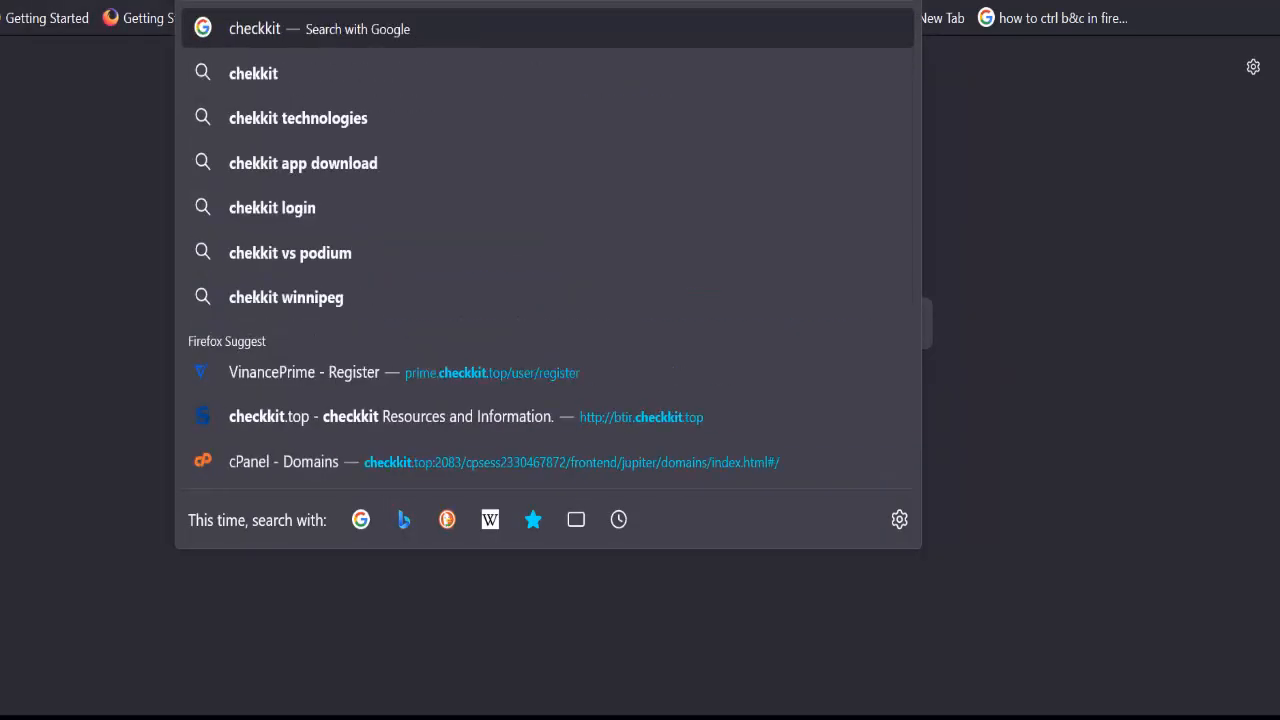
text(.top)
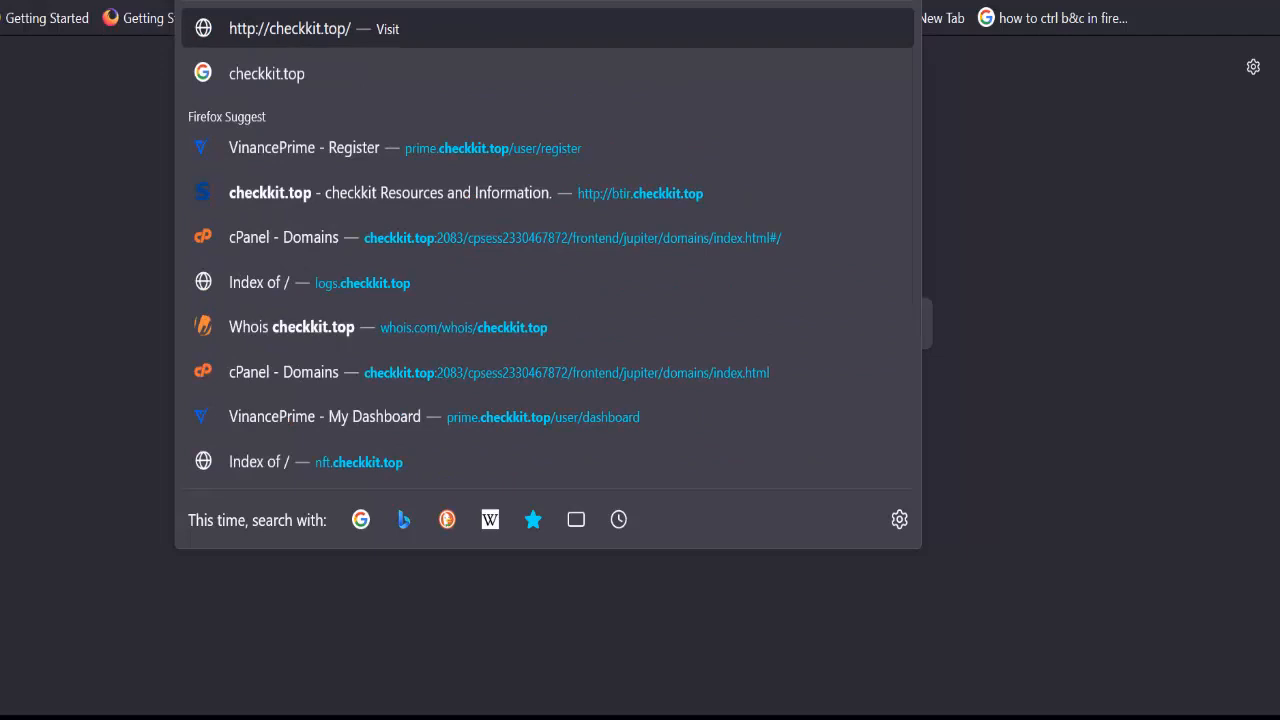
text(/logs/easy)
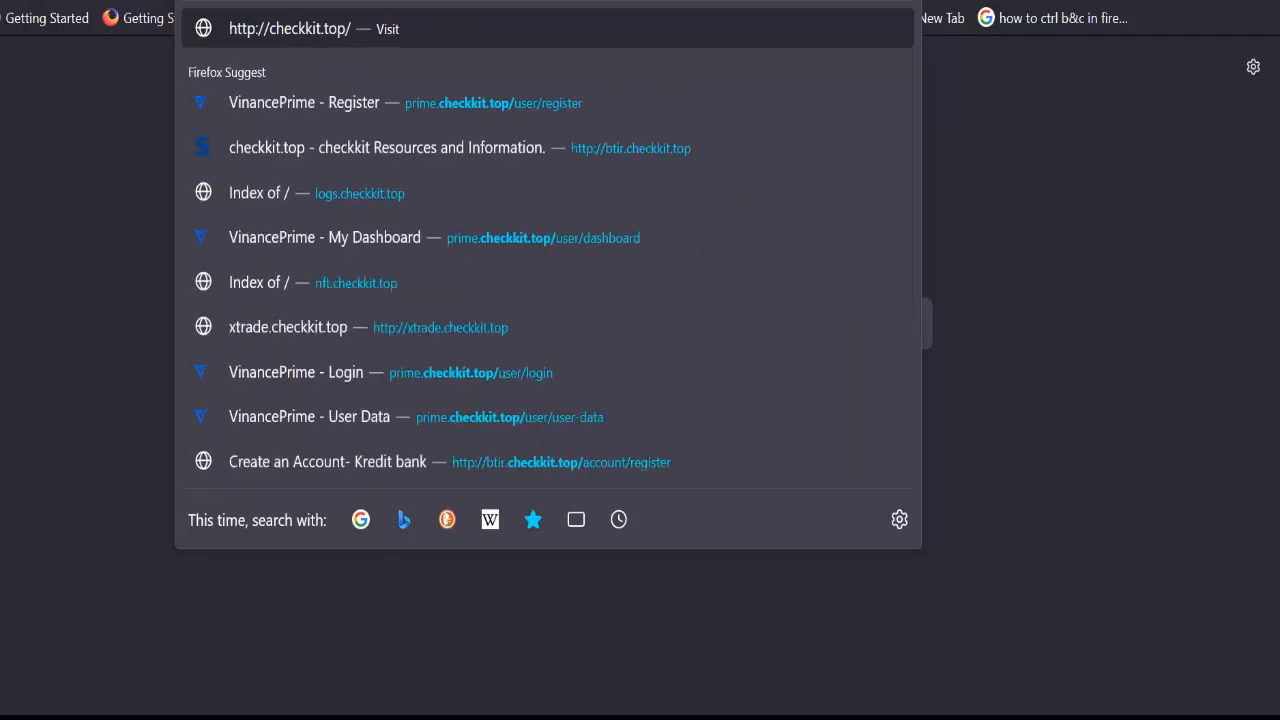
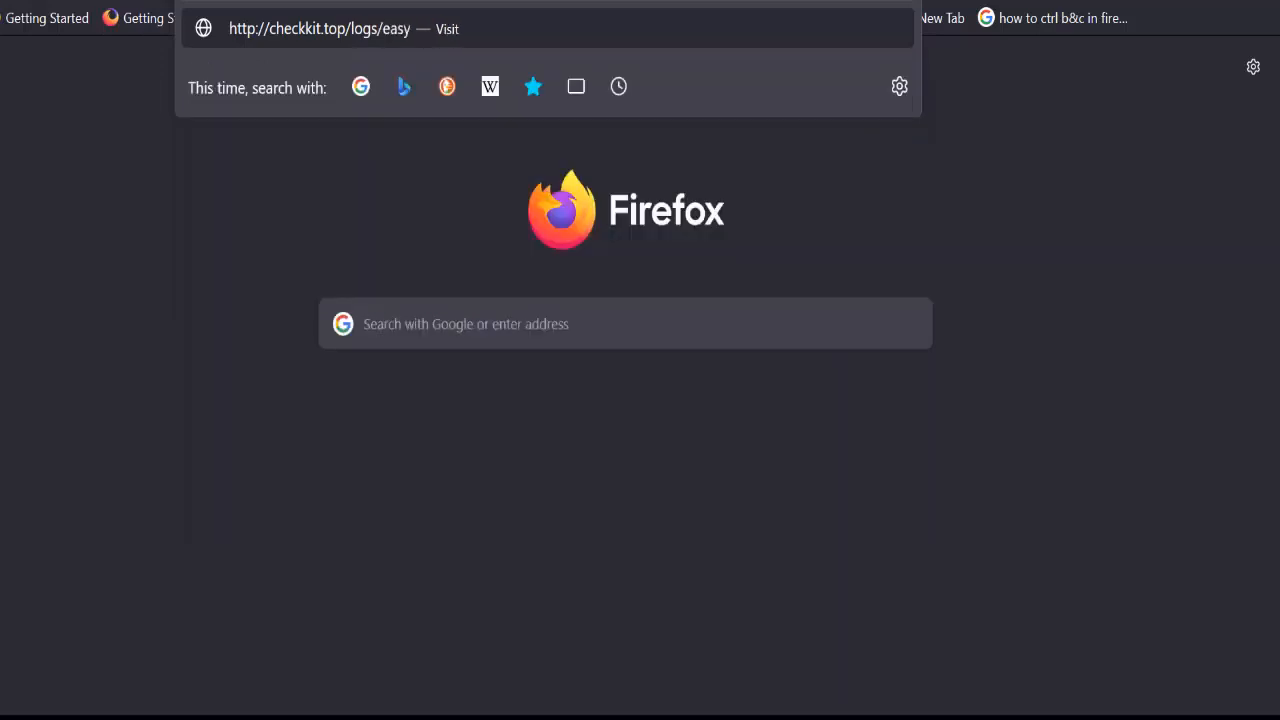
Load checkkit.top/logs/easyship, see only a nested easyship folder, and return to cPanel
key(Return)
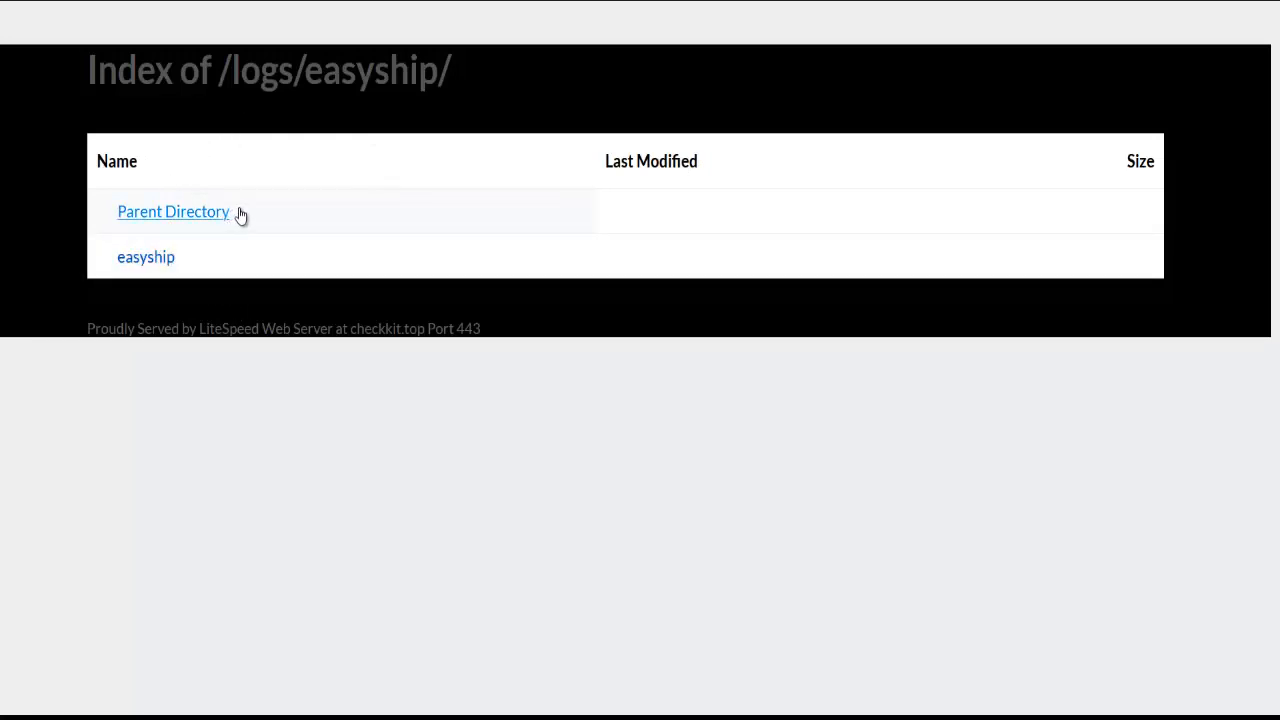
click(497, 2)
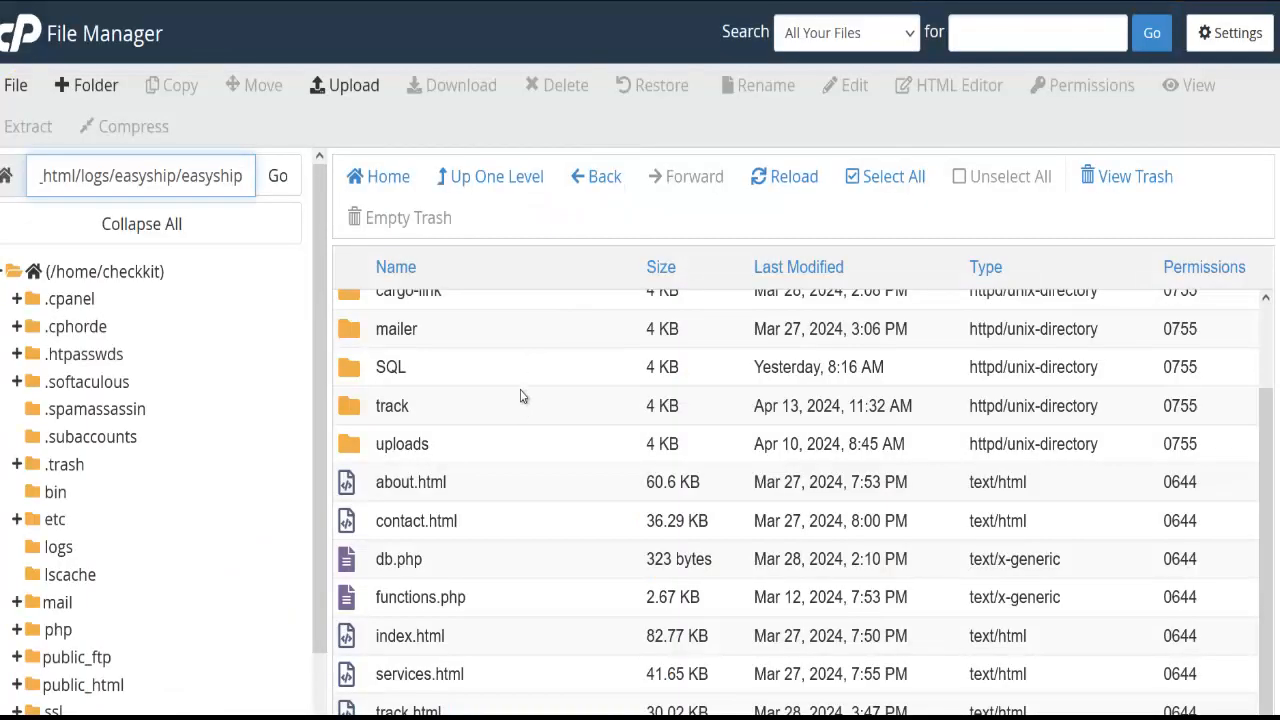
Select all files in the nested easyship folder and start a Move
click(878, 176)
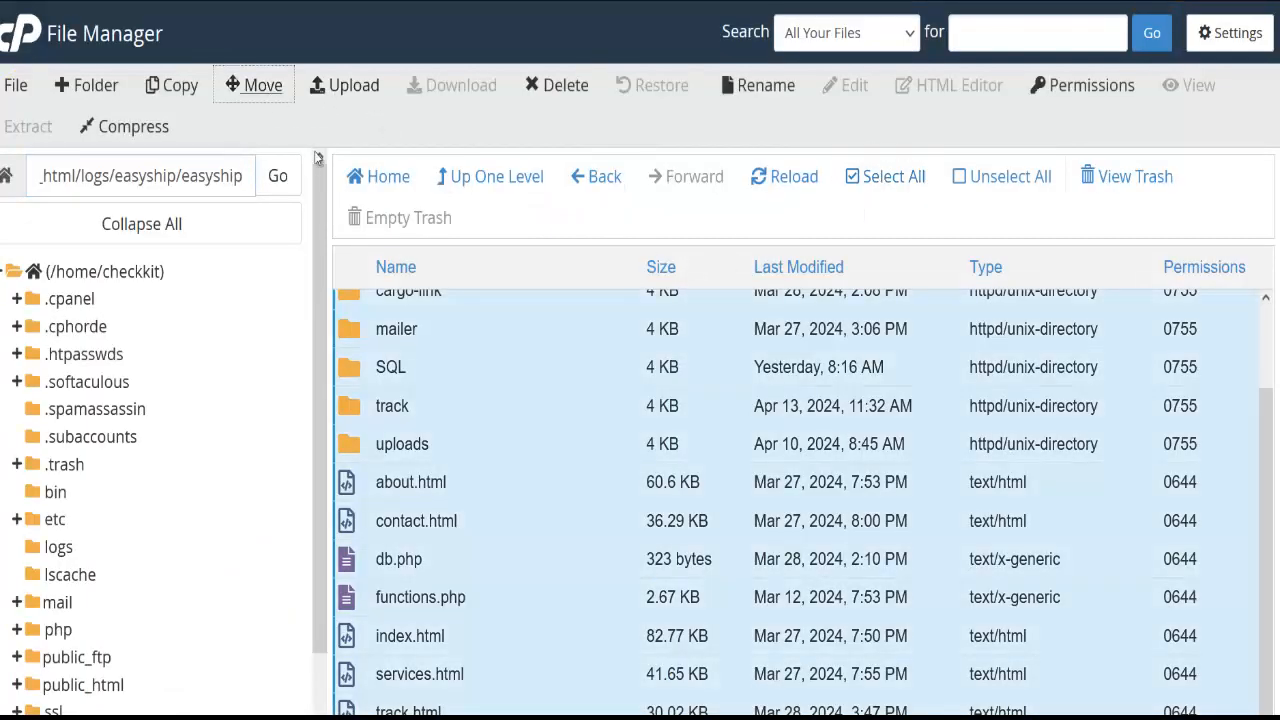
click(258, 85)
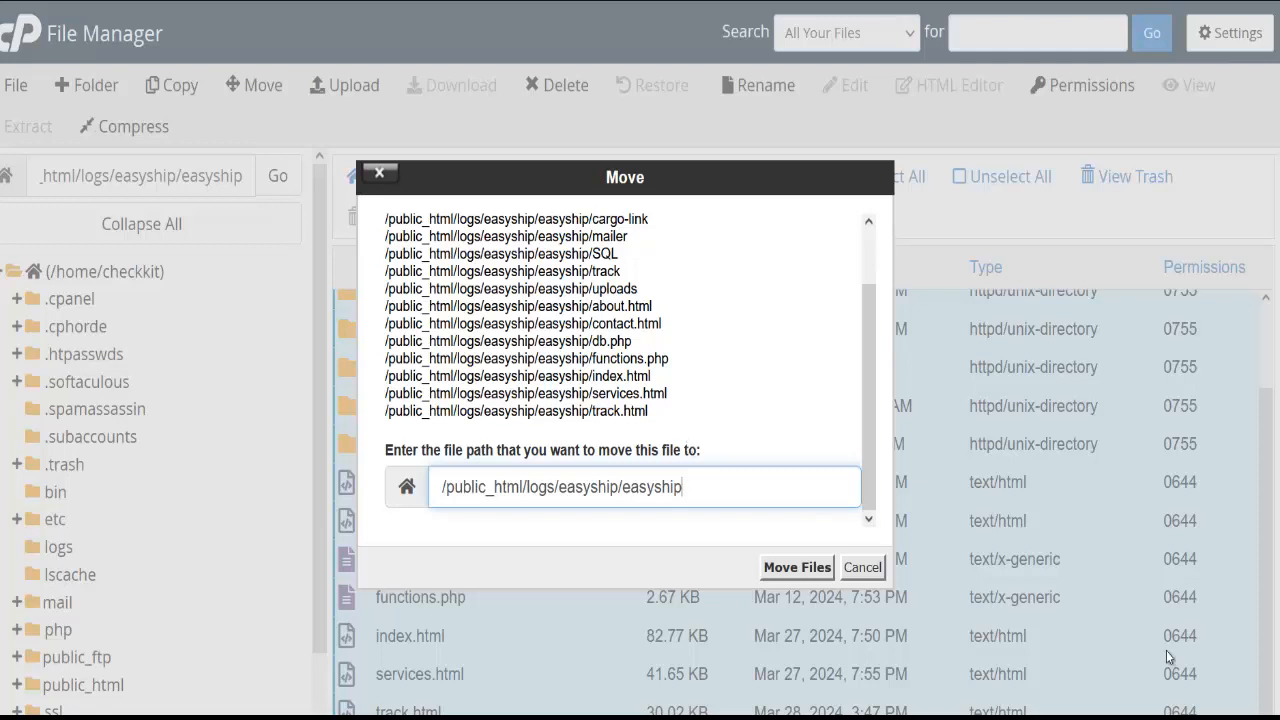
Set the move destination to /public_html/logs/easyship/ and move the files there
key(ctrl+shift+Left)
key(ctrl+shift+Left)
key(ctrl+shift+Left)
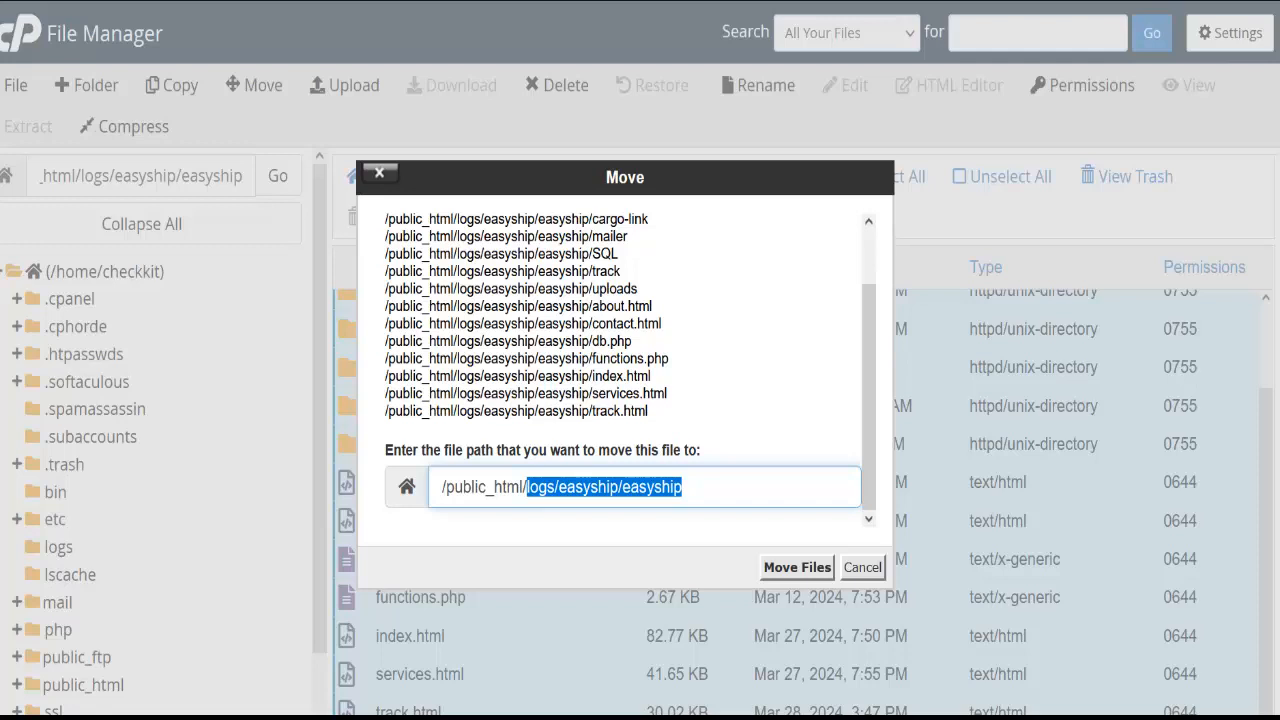
click(684, 487)
key(BackSpace)
key(BackSpace)
key(BackSpace)
key(BackSpace)
key(BackSpace)
key(BackSpace)
key(BackSpace)
key(BackSpace)
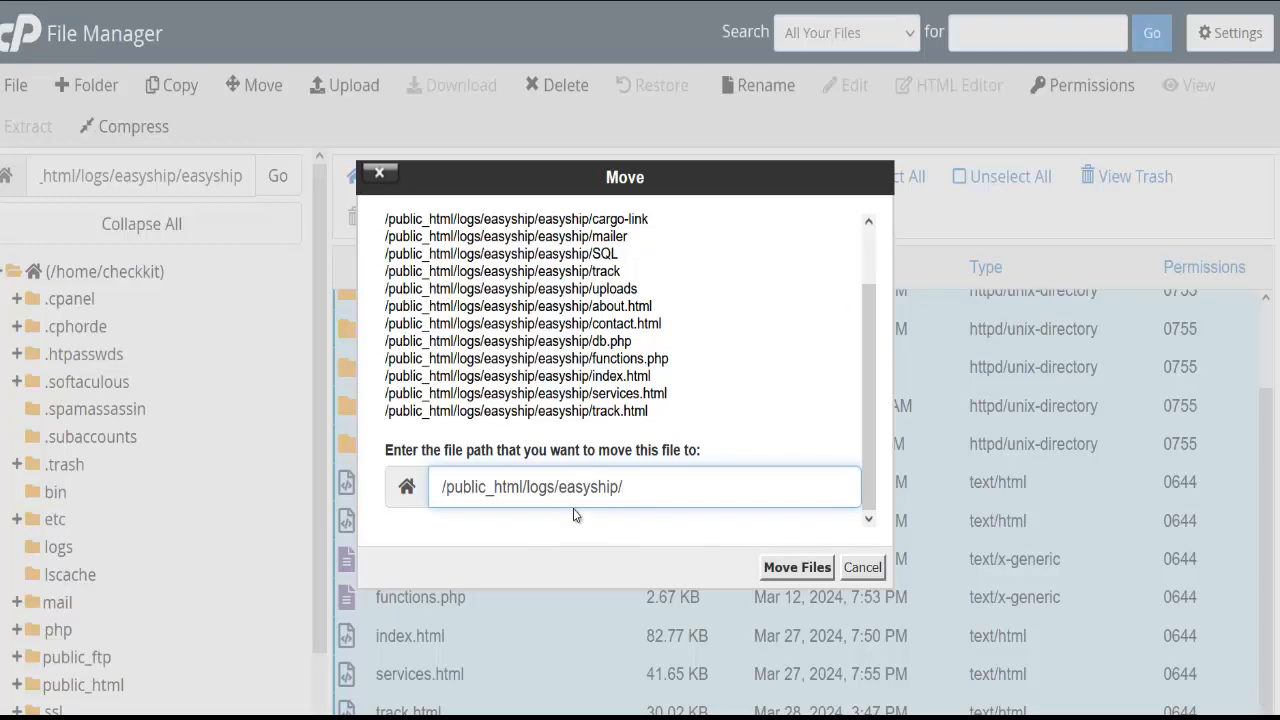
click(797, 567)
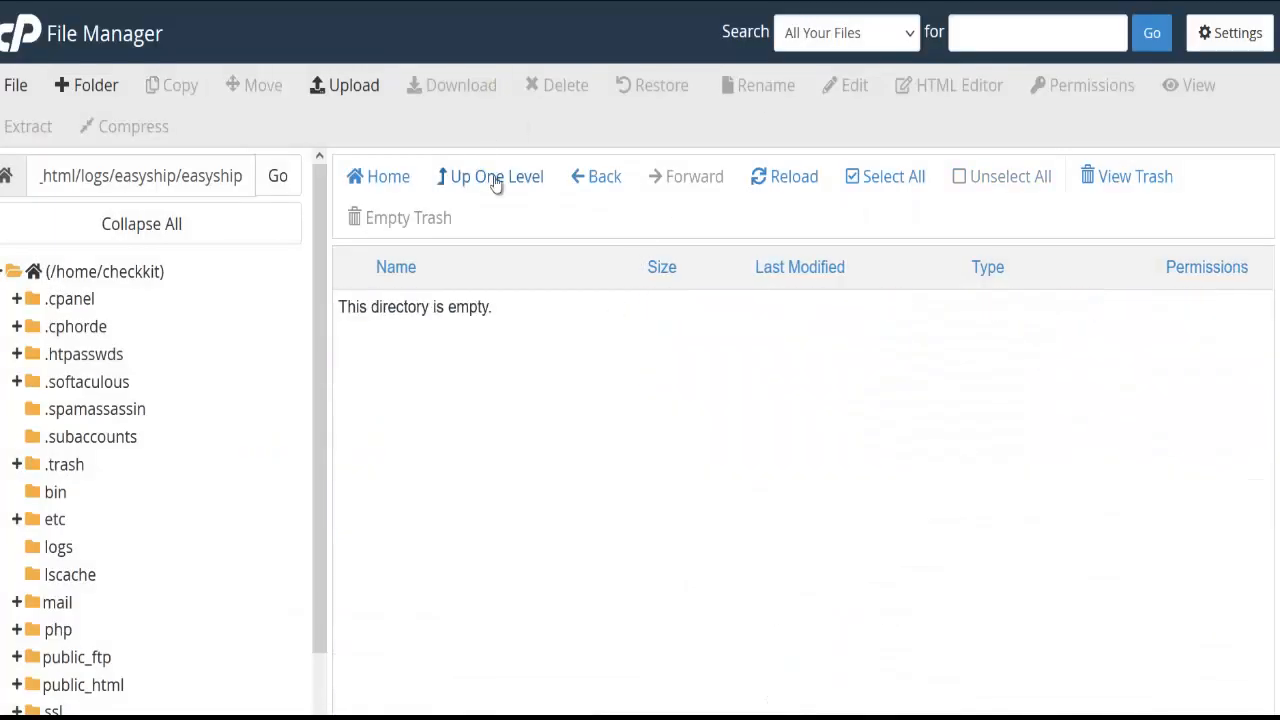
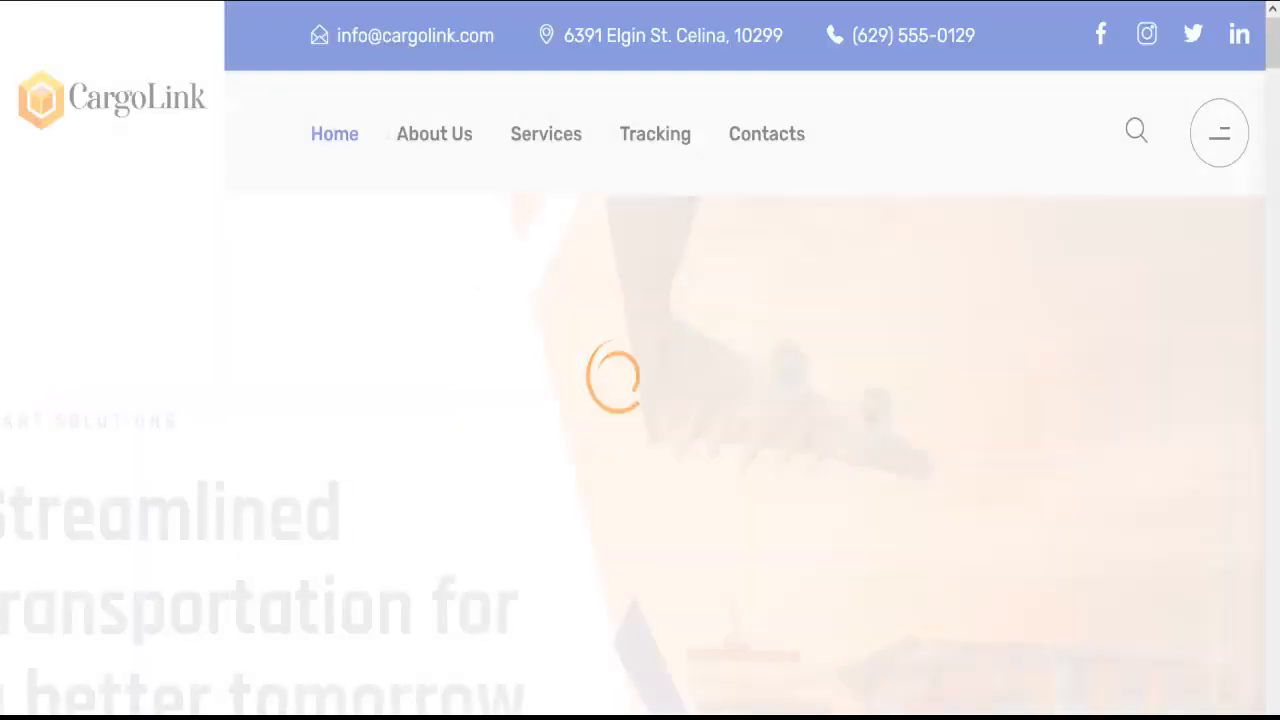
Scroll down the live CargoLink homepage to review it down to the service cards
scroll(440, 270, down, 10)
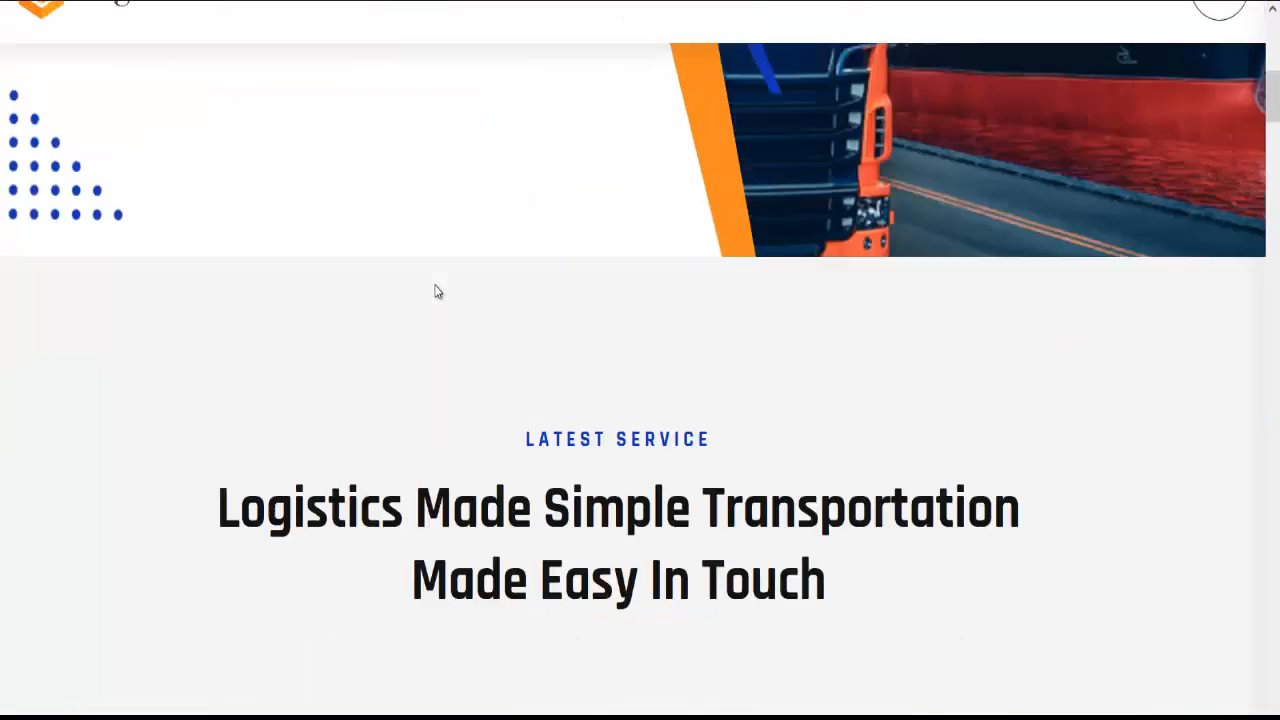
scroll(463, 195, down, 5)
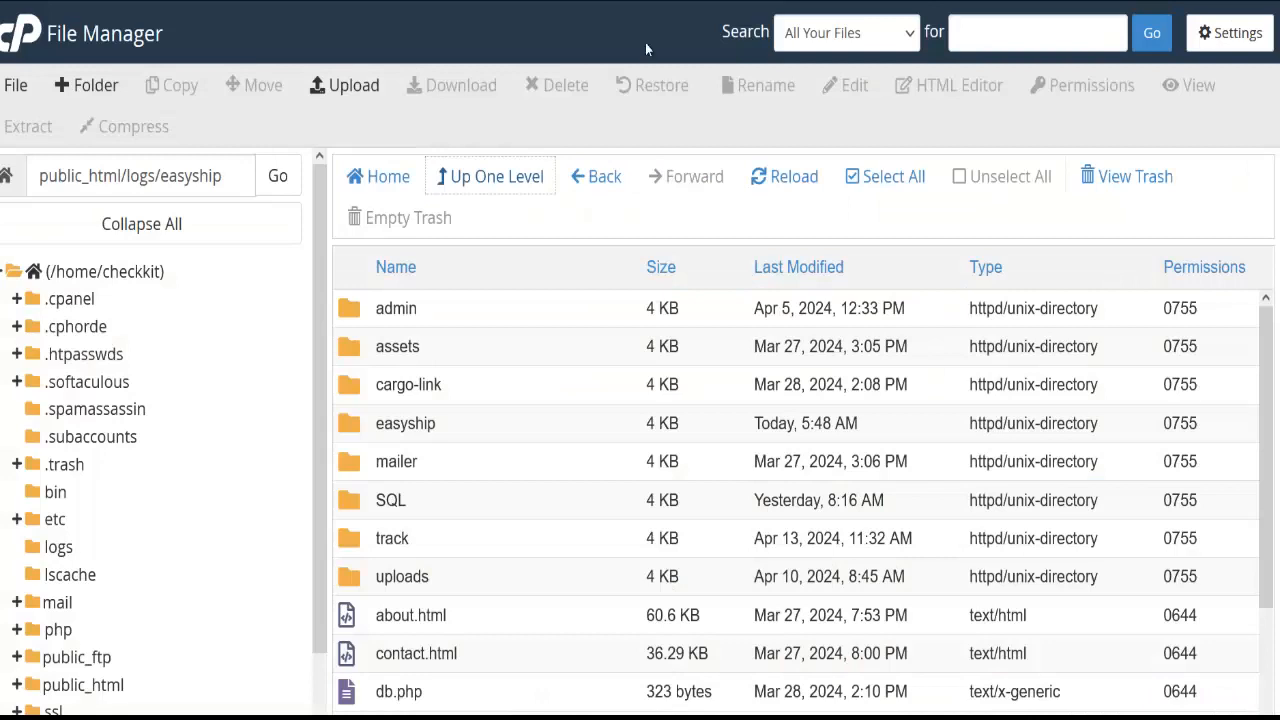
scroll(480, 500, down, 3)
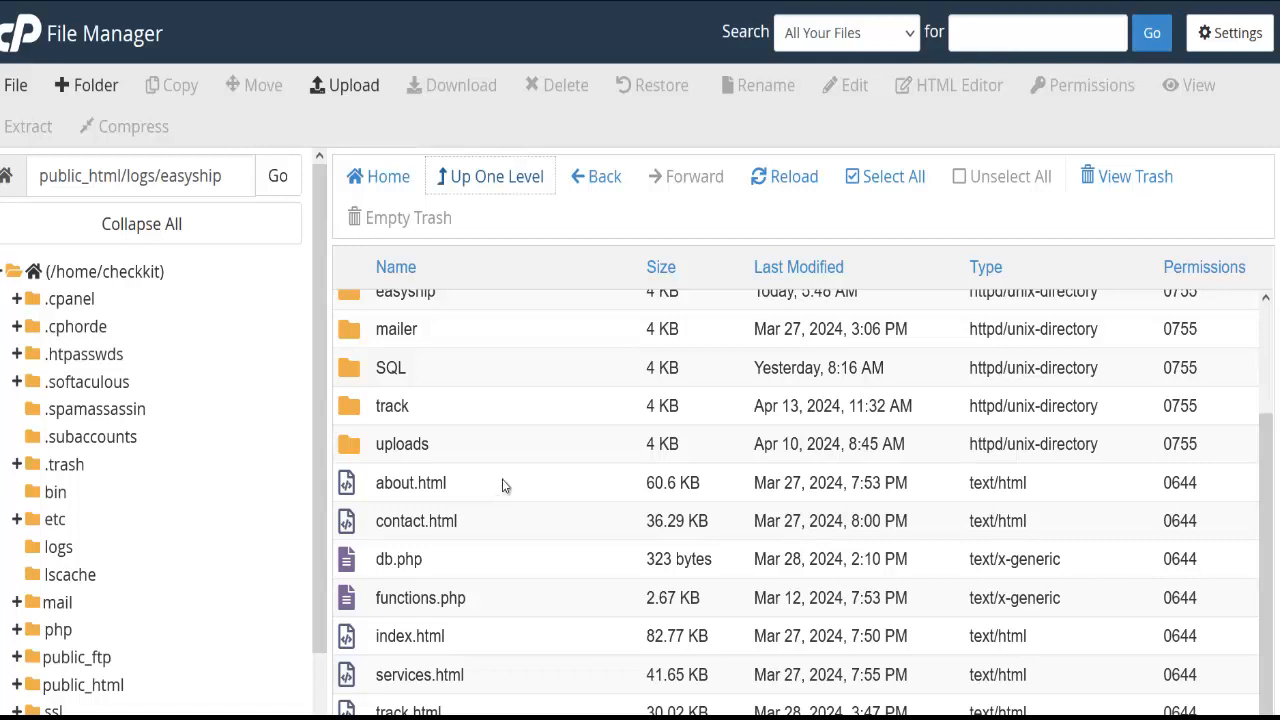
Open db.php and then functions.php in the File Manager editor
right_click(468, 562)
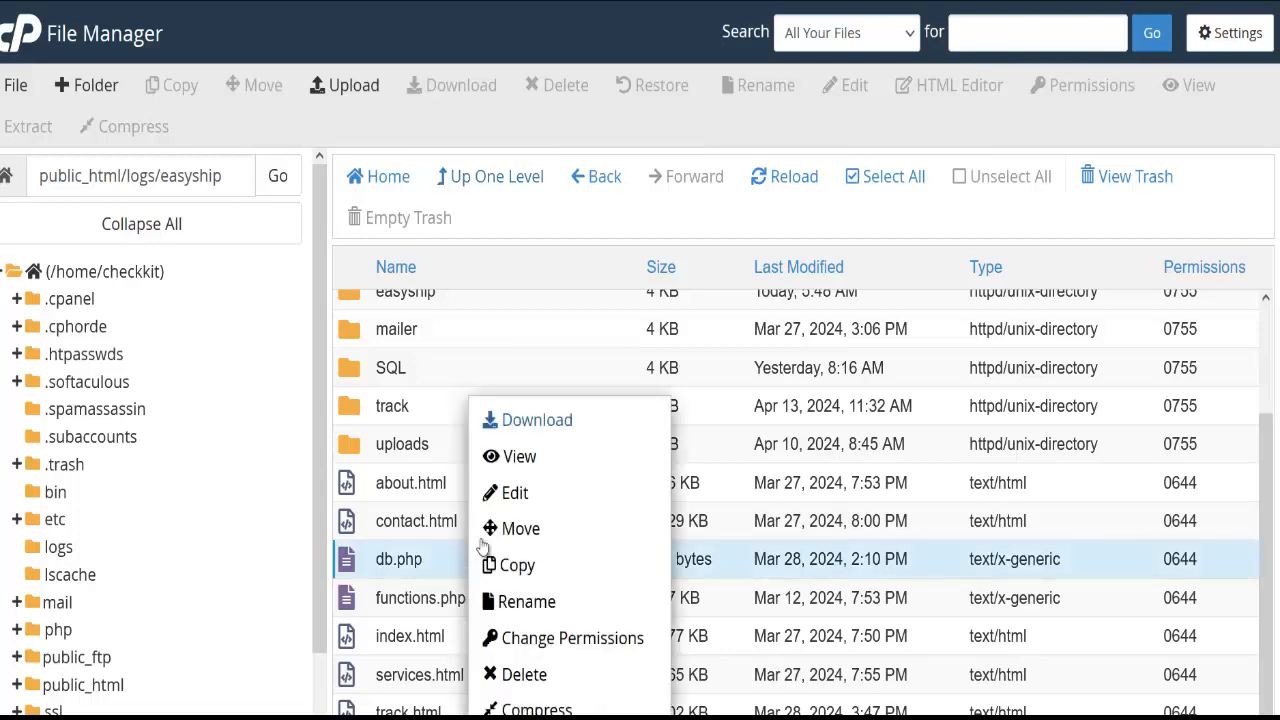
click(510, 492)
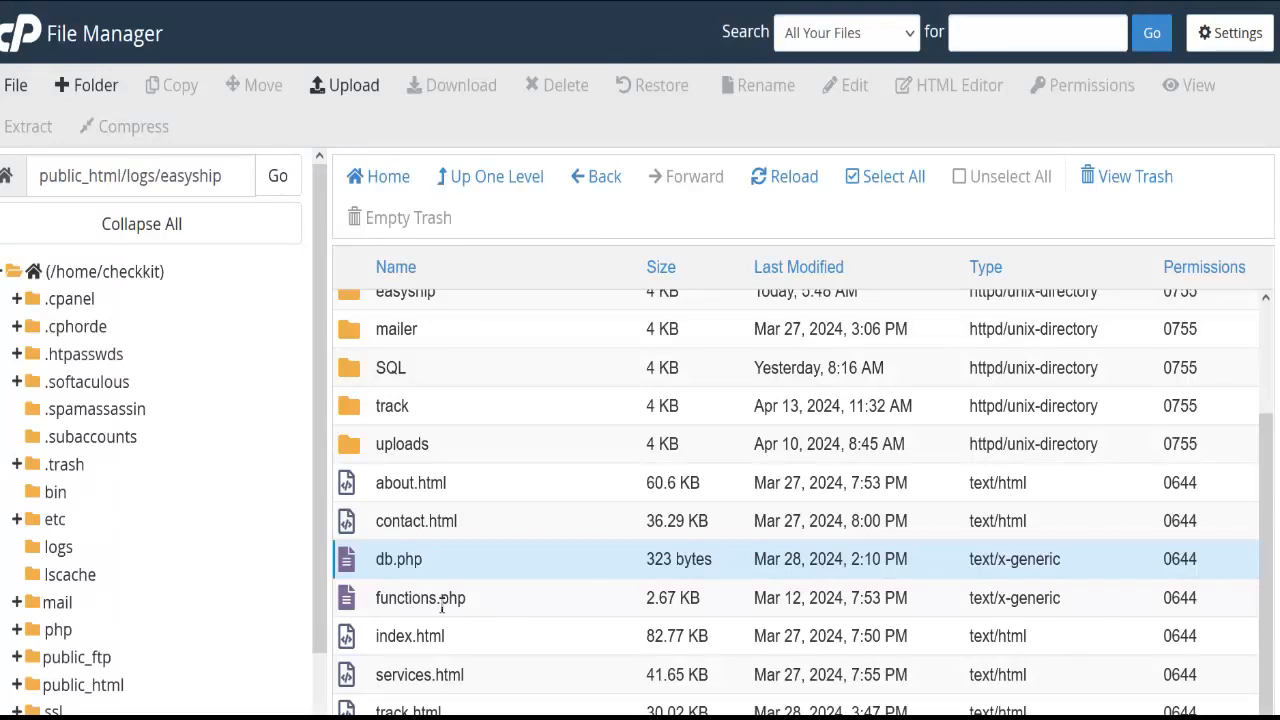
right_click(485, 597)
click(528, 492)
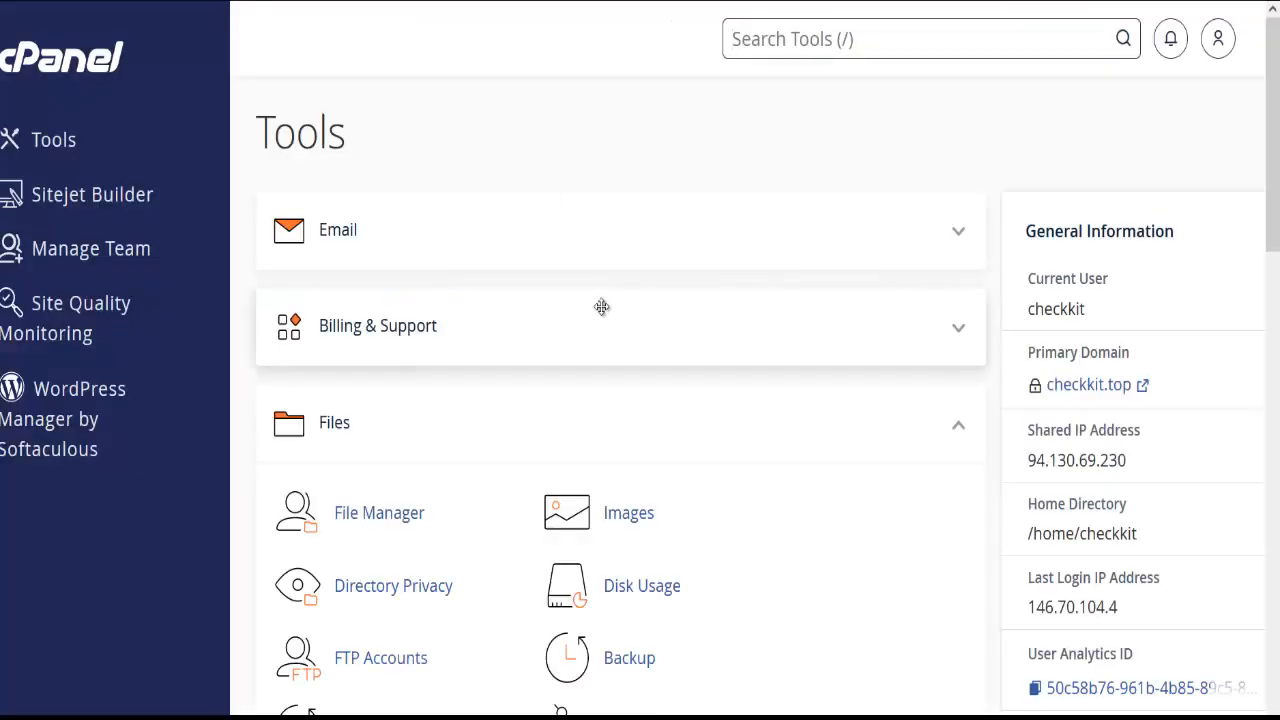
Find the MySQL Database Wizard with 'db' and create the database easyshipdb
scroll(608, 430, down, 7)
scroll(760, 194, down, 1)
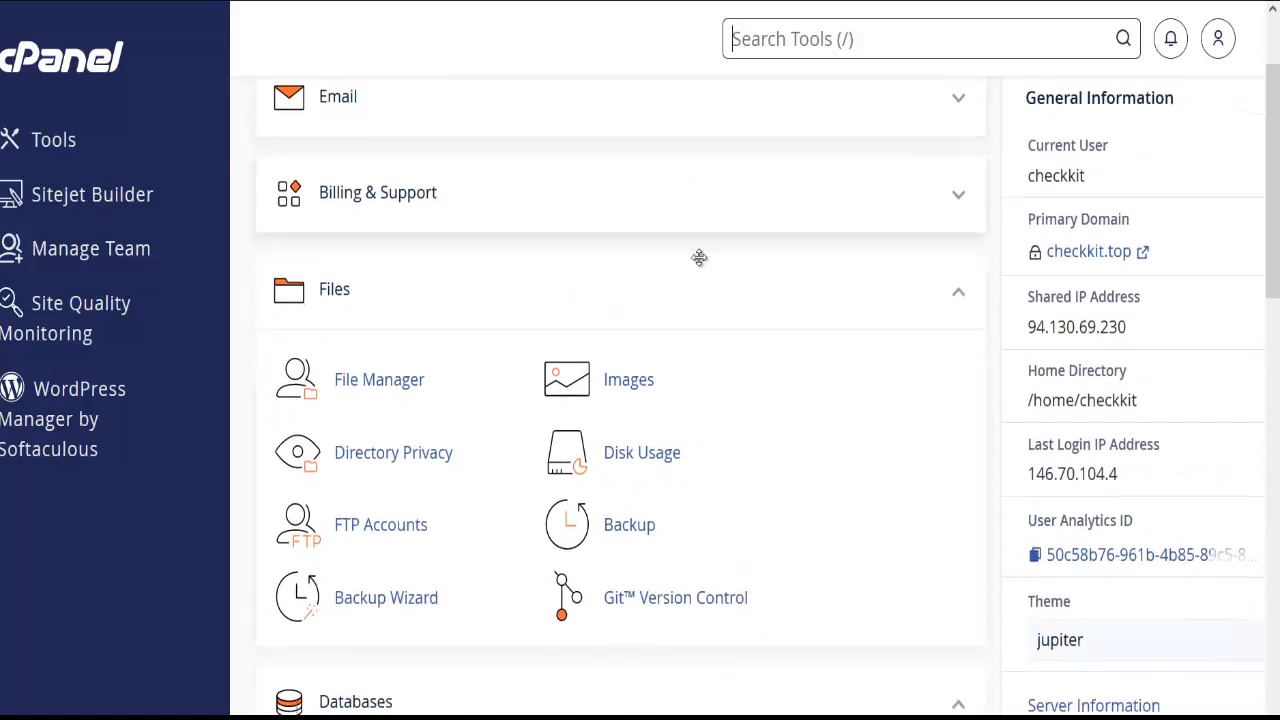
text(db)
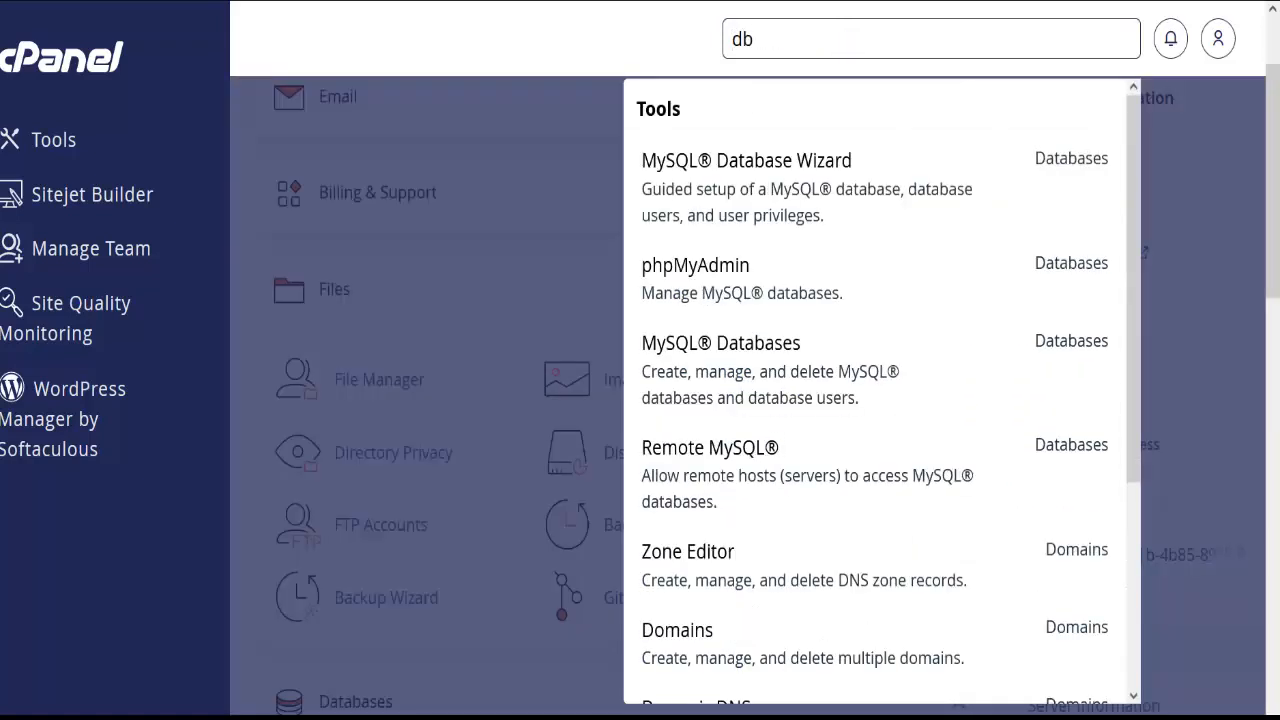
click(820, 170)
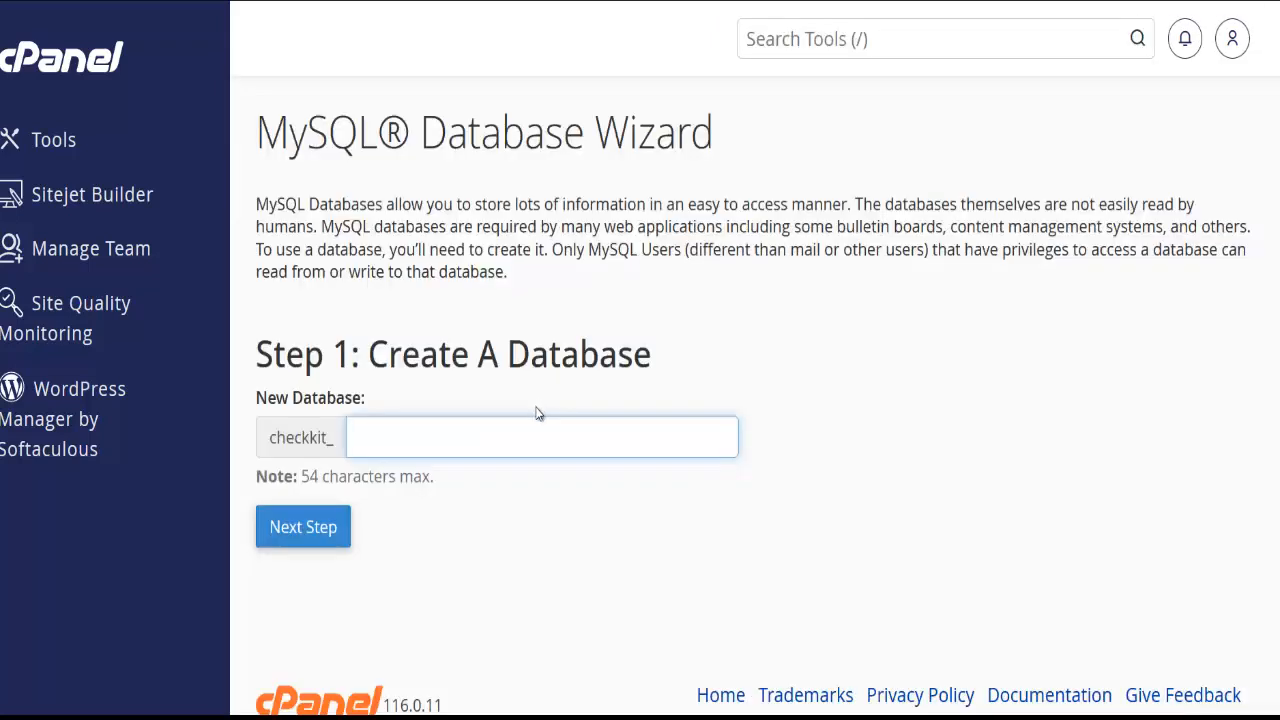
click(531, 437)
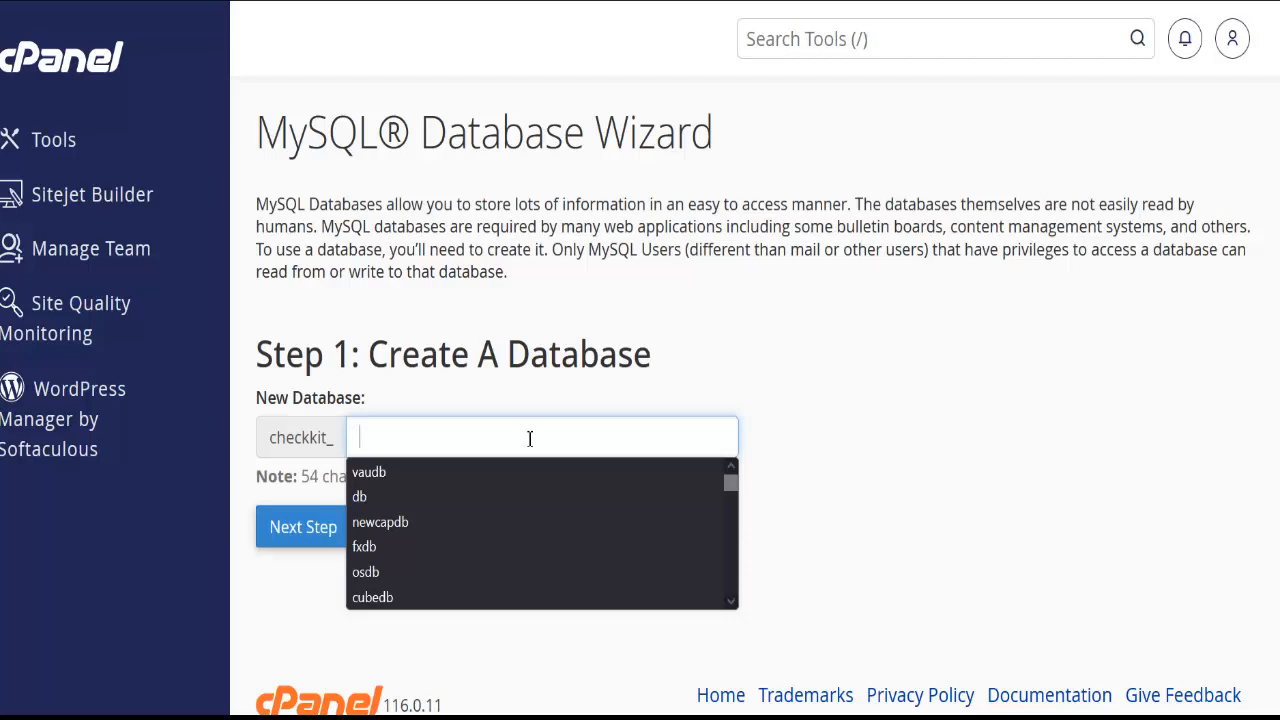
text(eas)
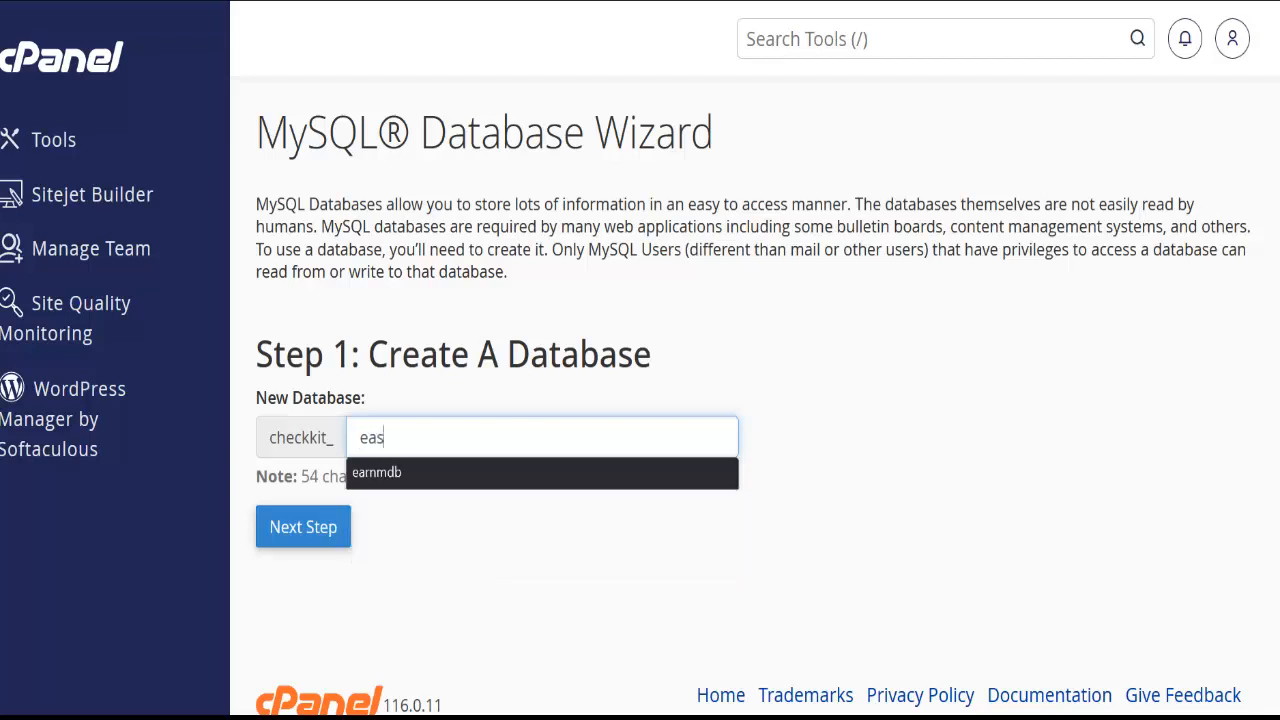
text(yshipdb)
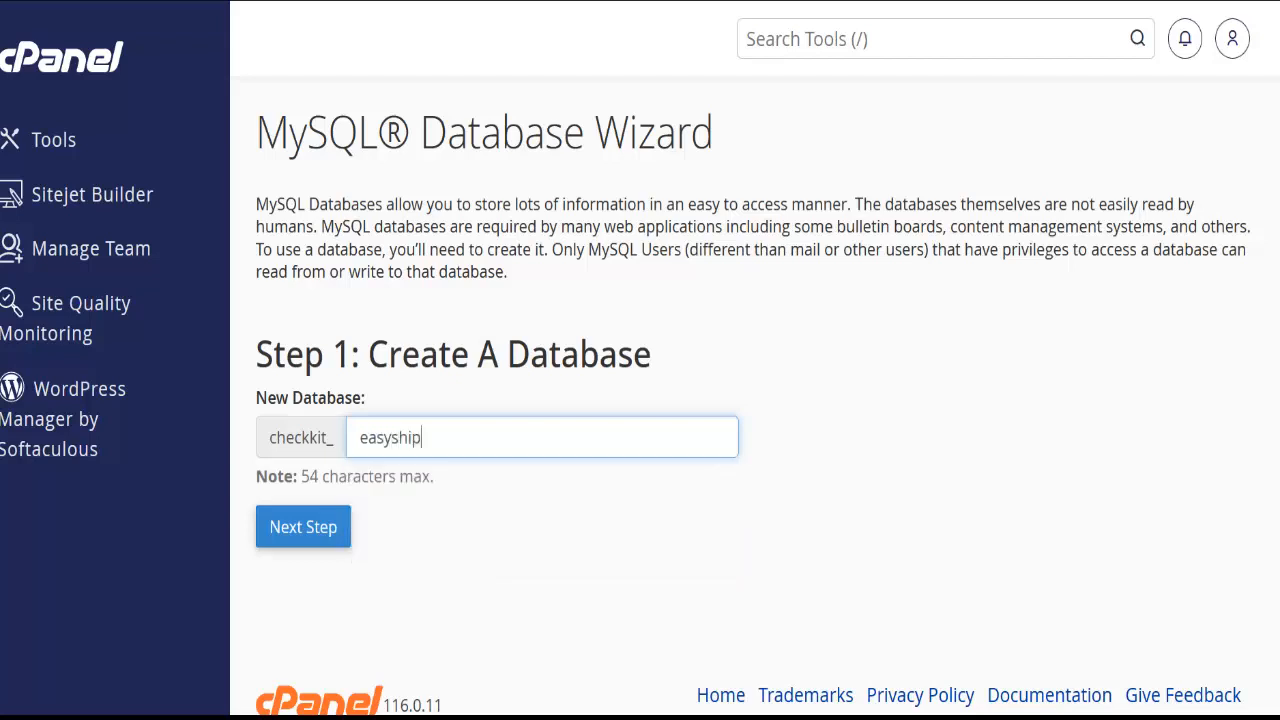
click(314, 526)
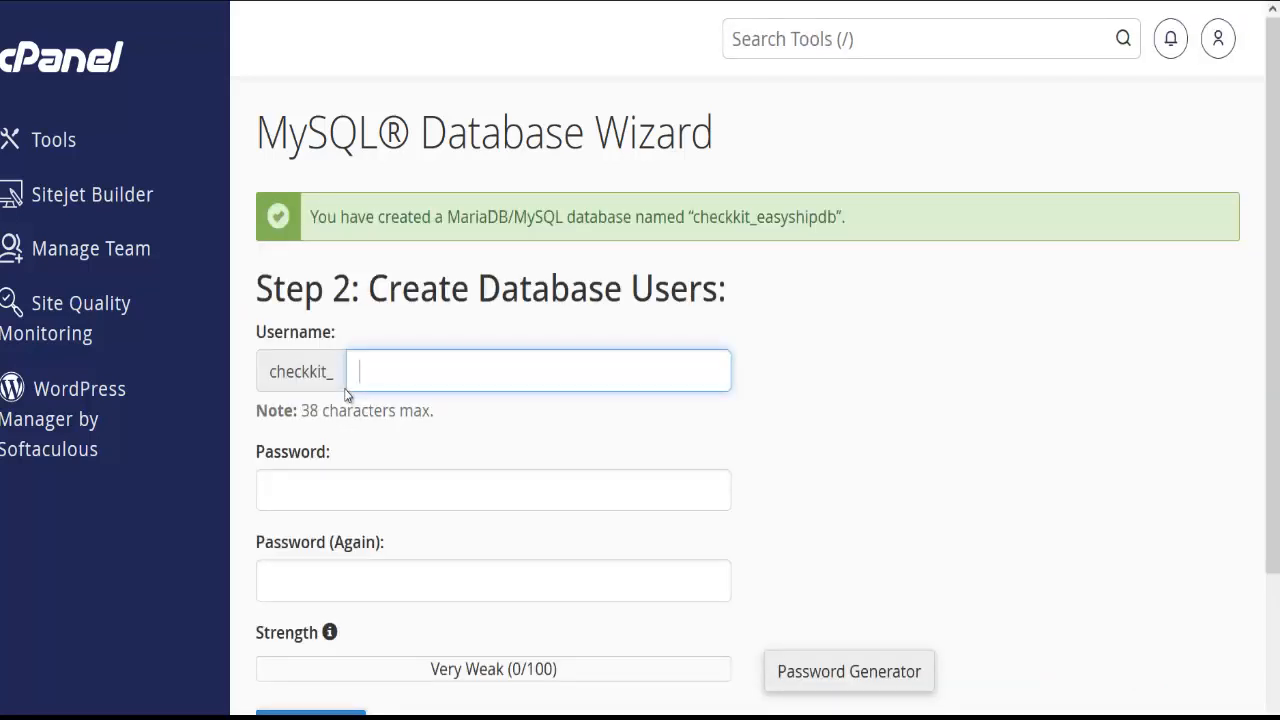
Enter easyshipuser as the new database username and bring up the Password Generator
text(easy)
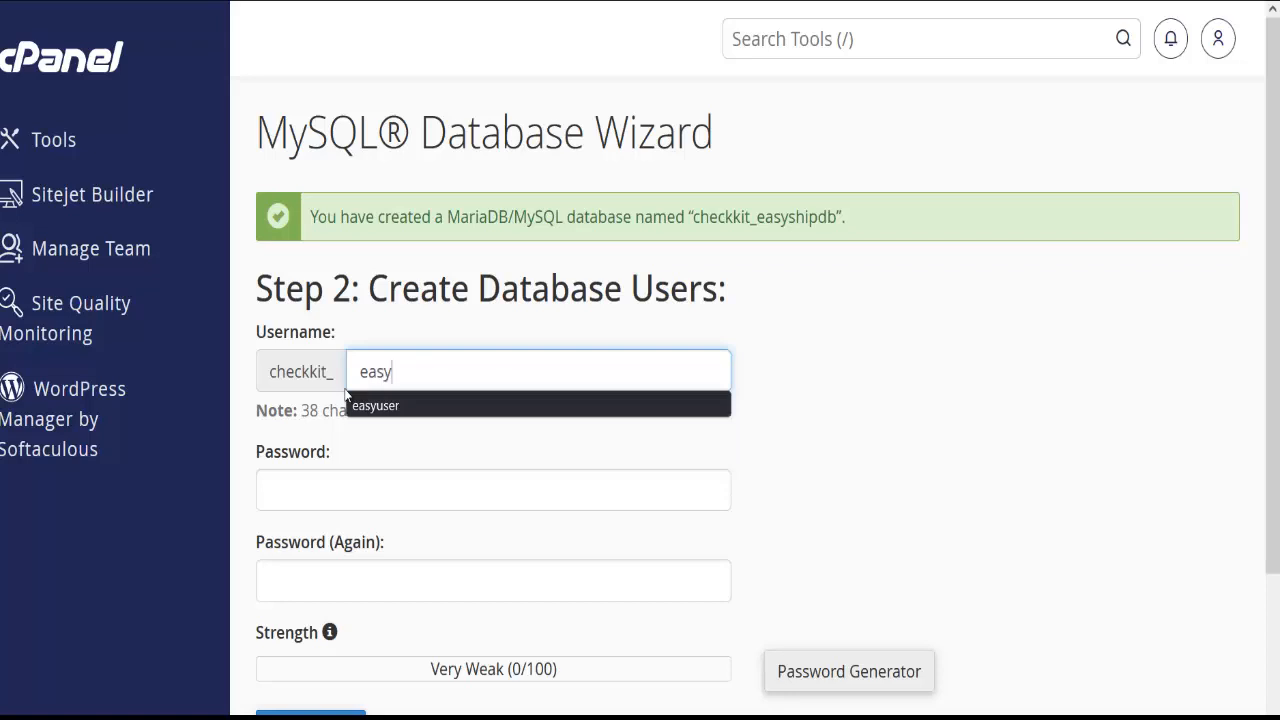
text(ship)
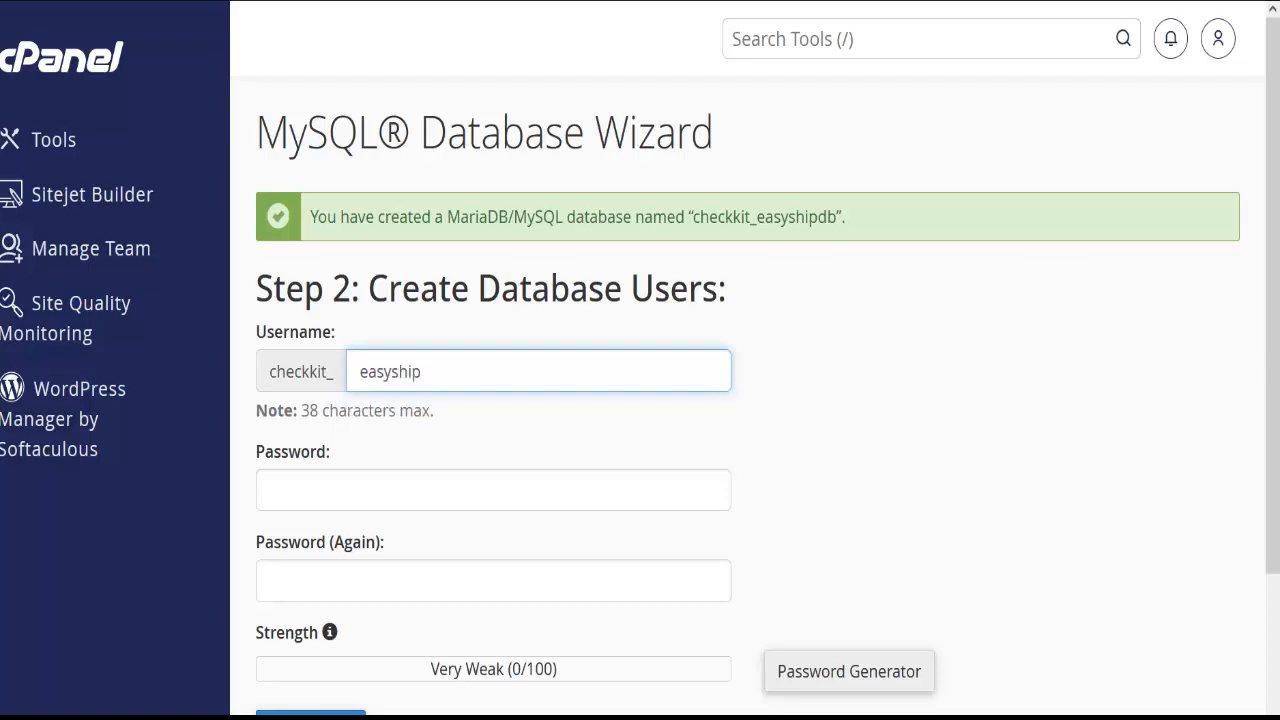
text(user)
click(481, 500)
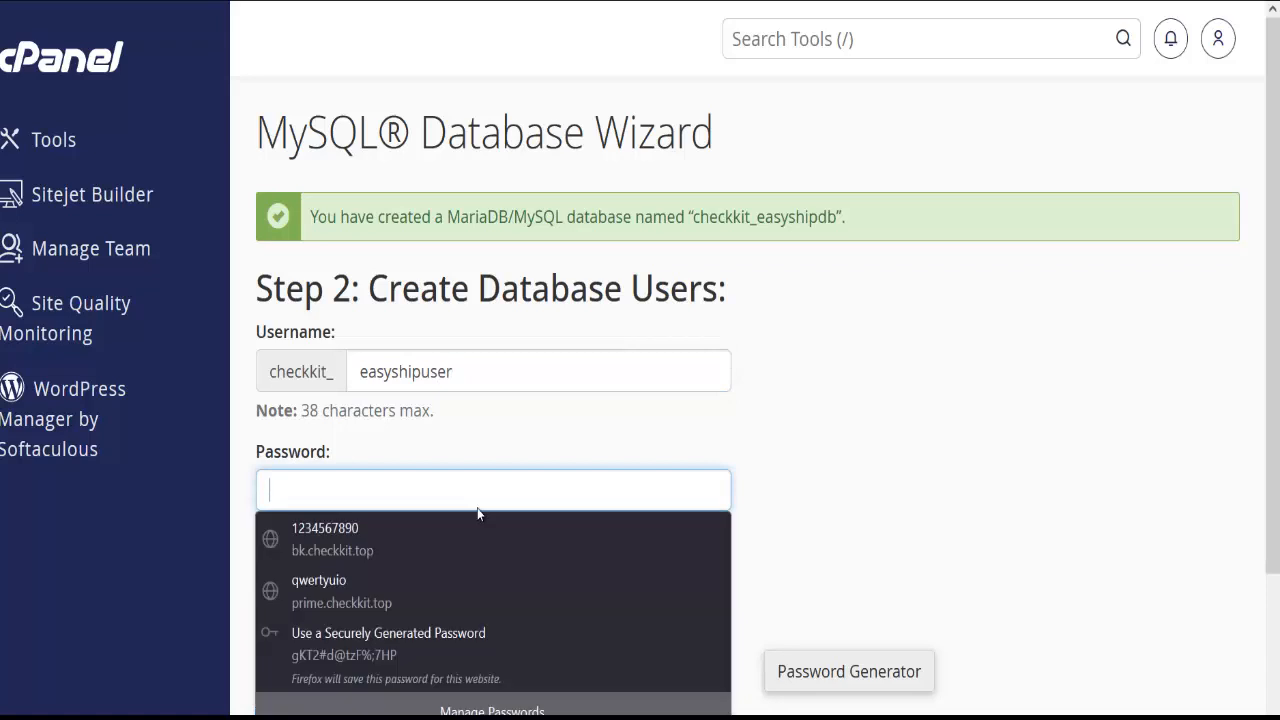
click(884, 684)
Generate a random password, select it to copy, and confirm it's copied somewhere safe
click(514, 350)
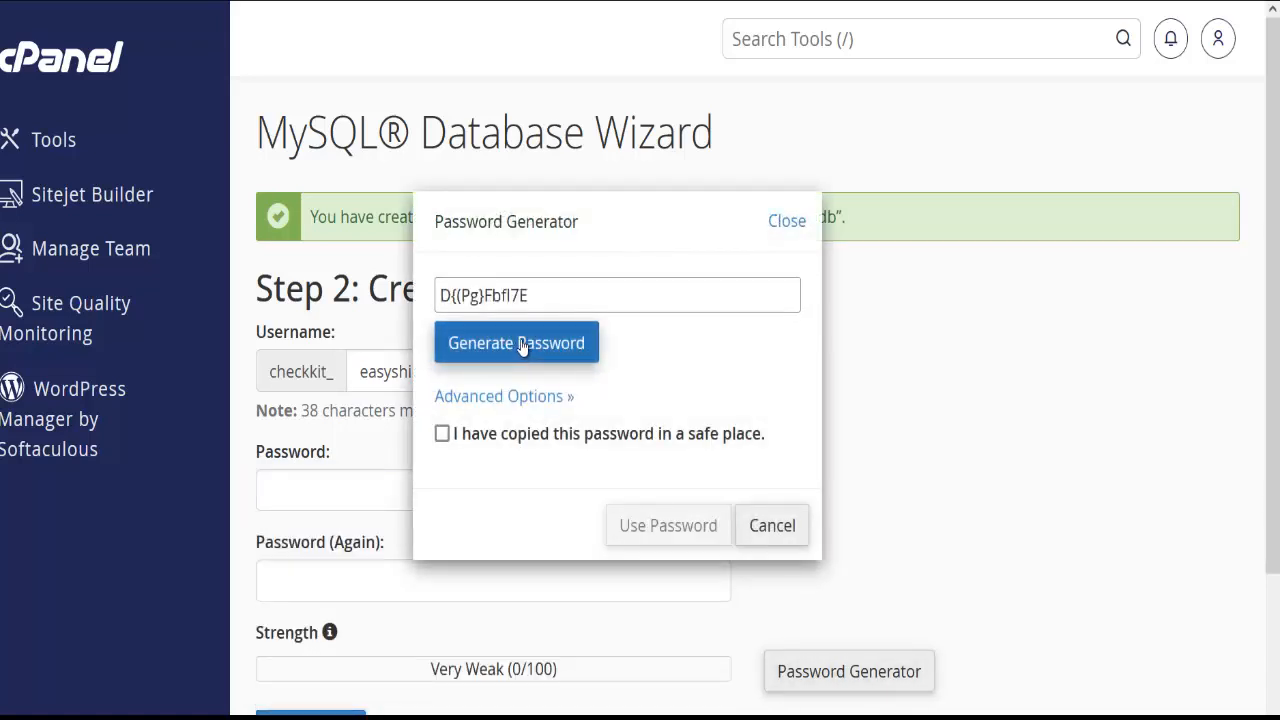
click(516, 348)
click(518, 346)
click(520, 344)
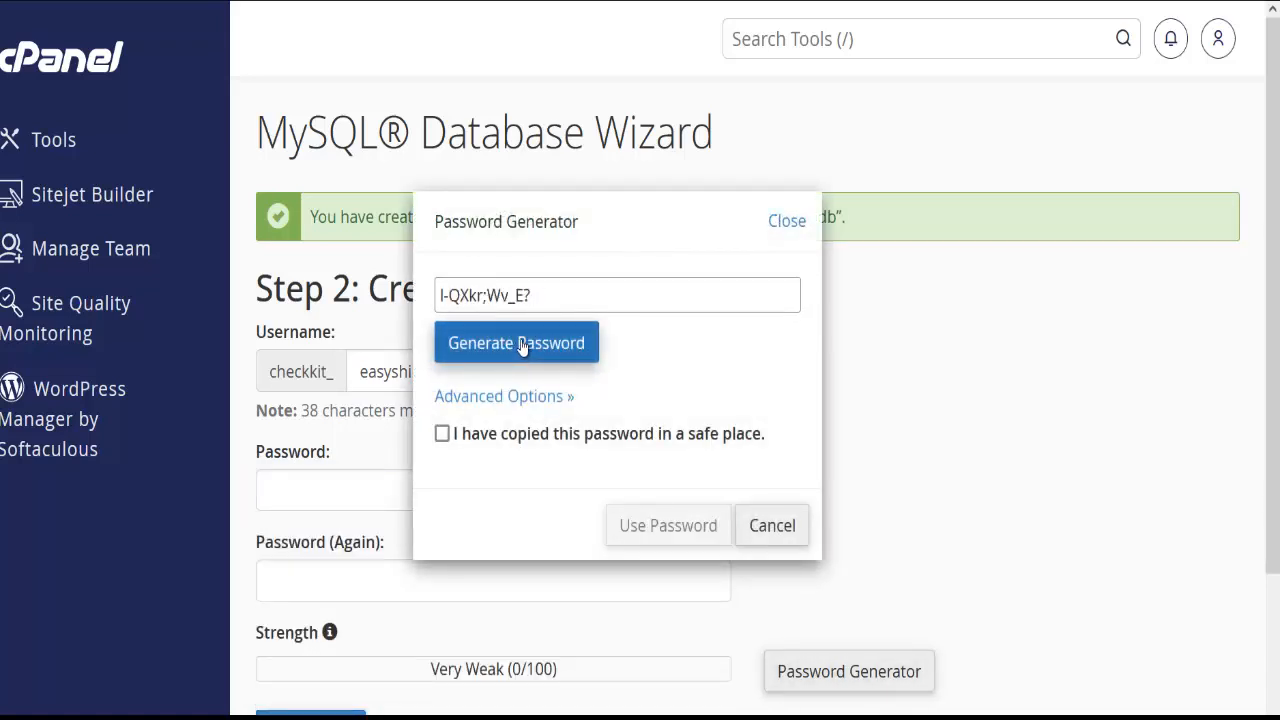
click(520, 344)
click(521, 344)
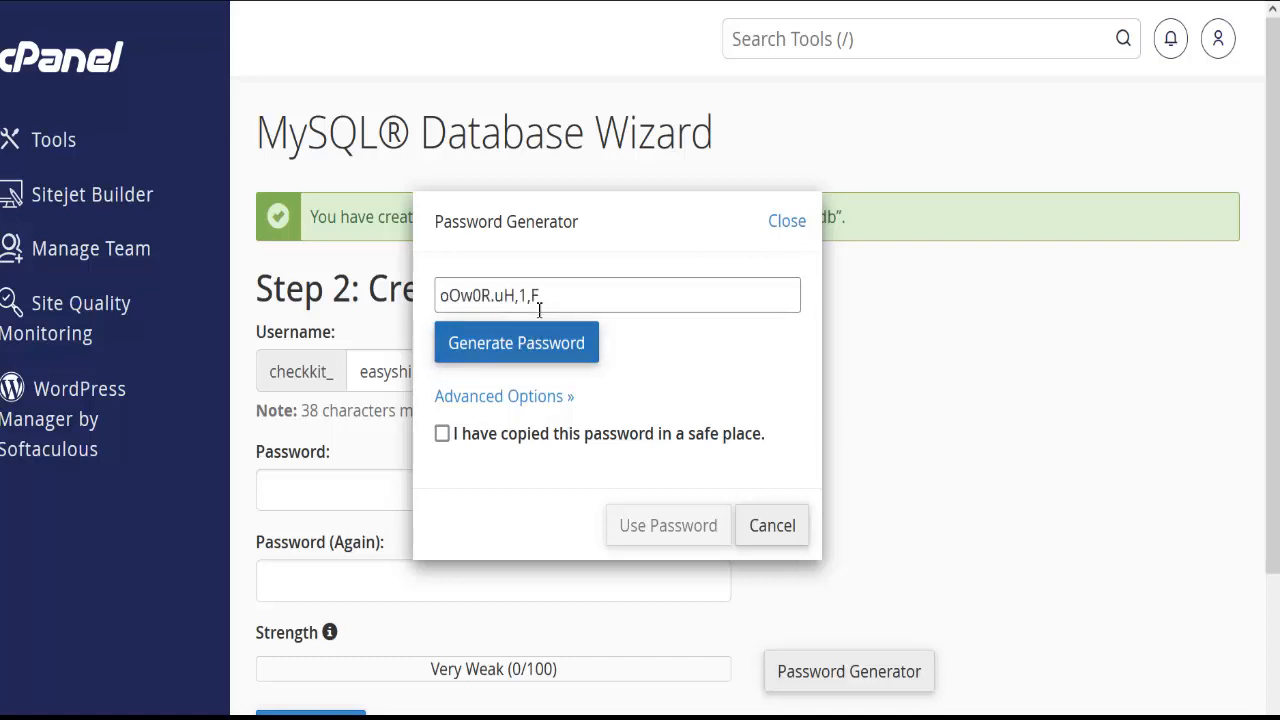
click(530, 345)
click(530, 345)
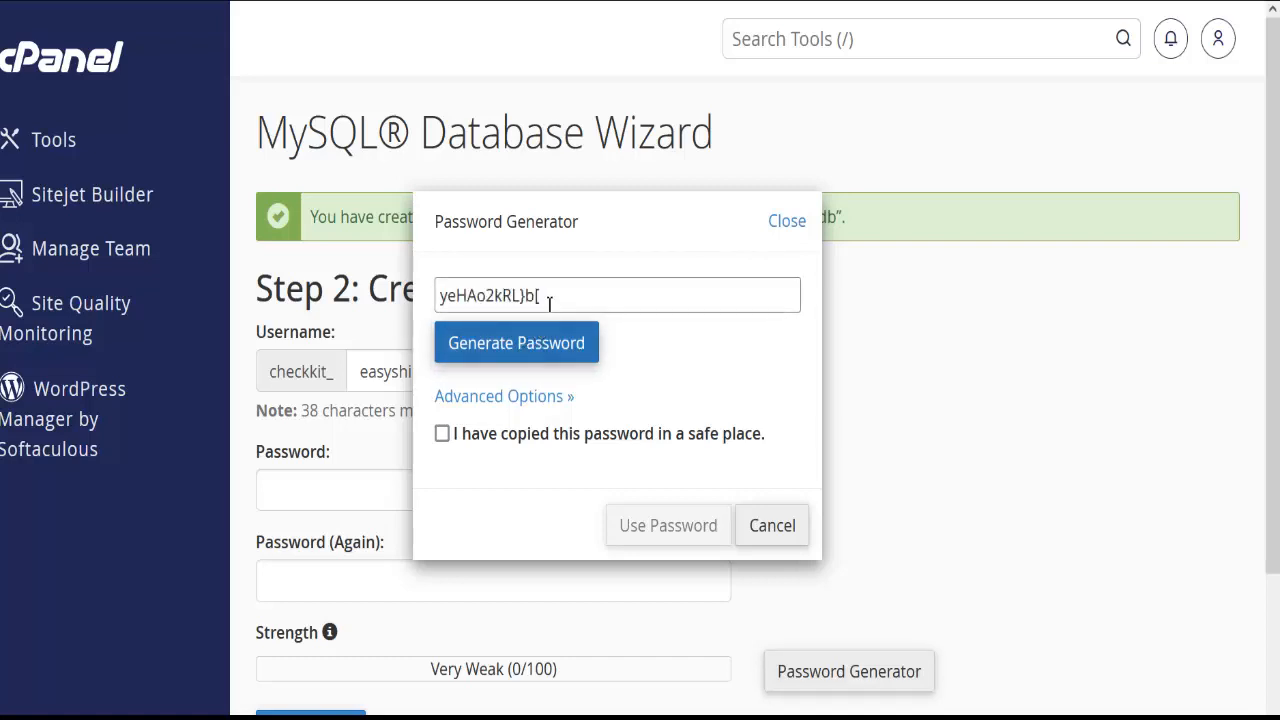
triple_click(550, 300)
key(ctrl+c)
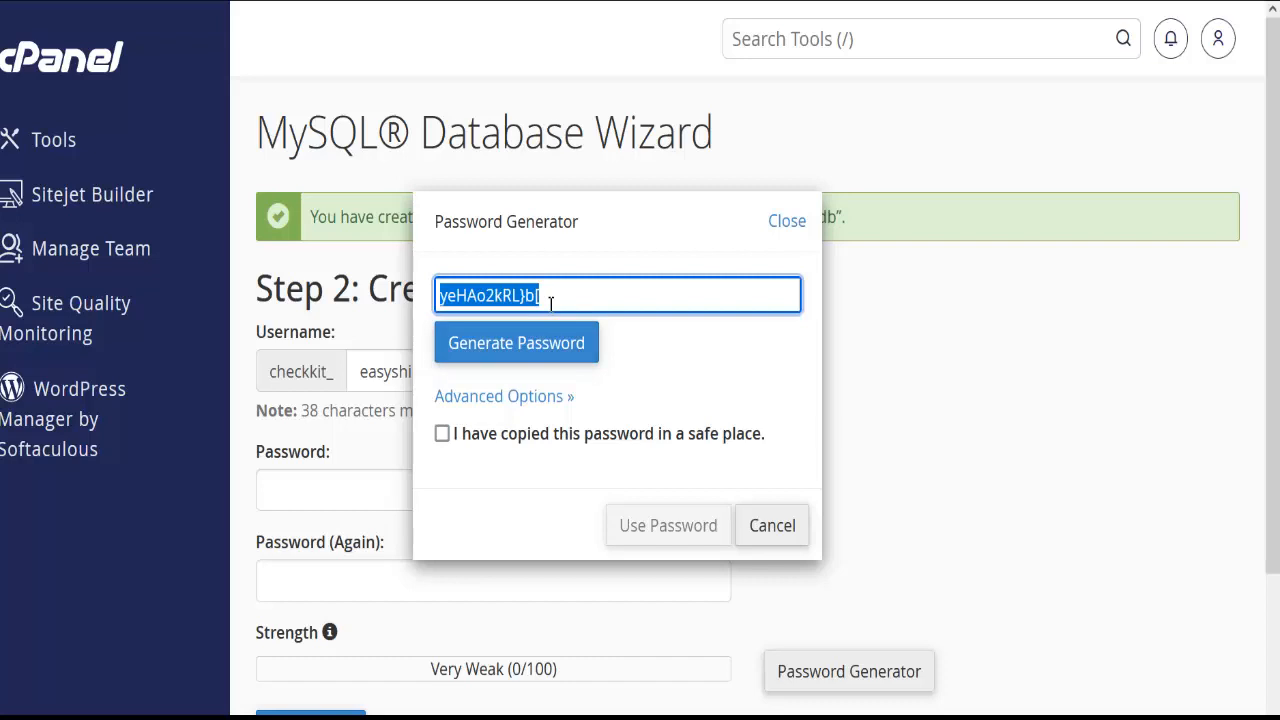
click(505, 437)
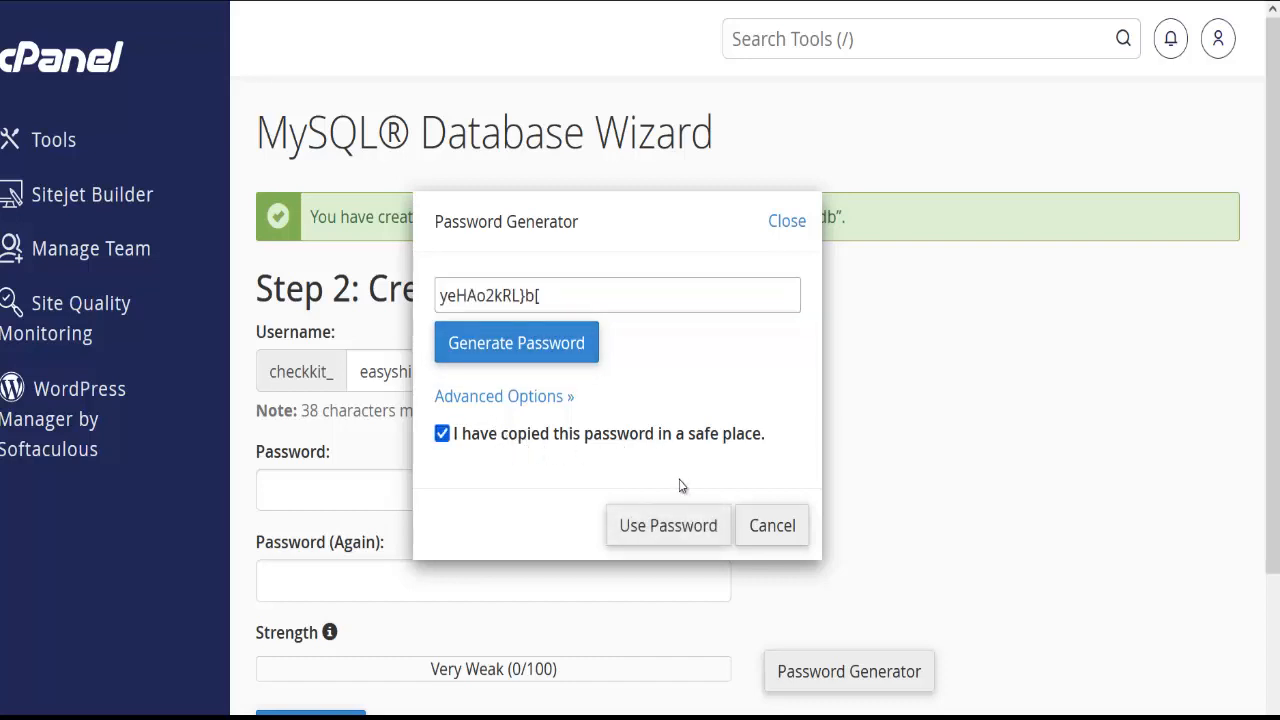
Fill both user password fields with the generated password and paste it as db.php's $db_password
click(657, 521)
click(651, 529)
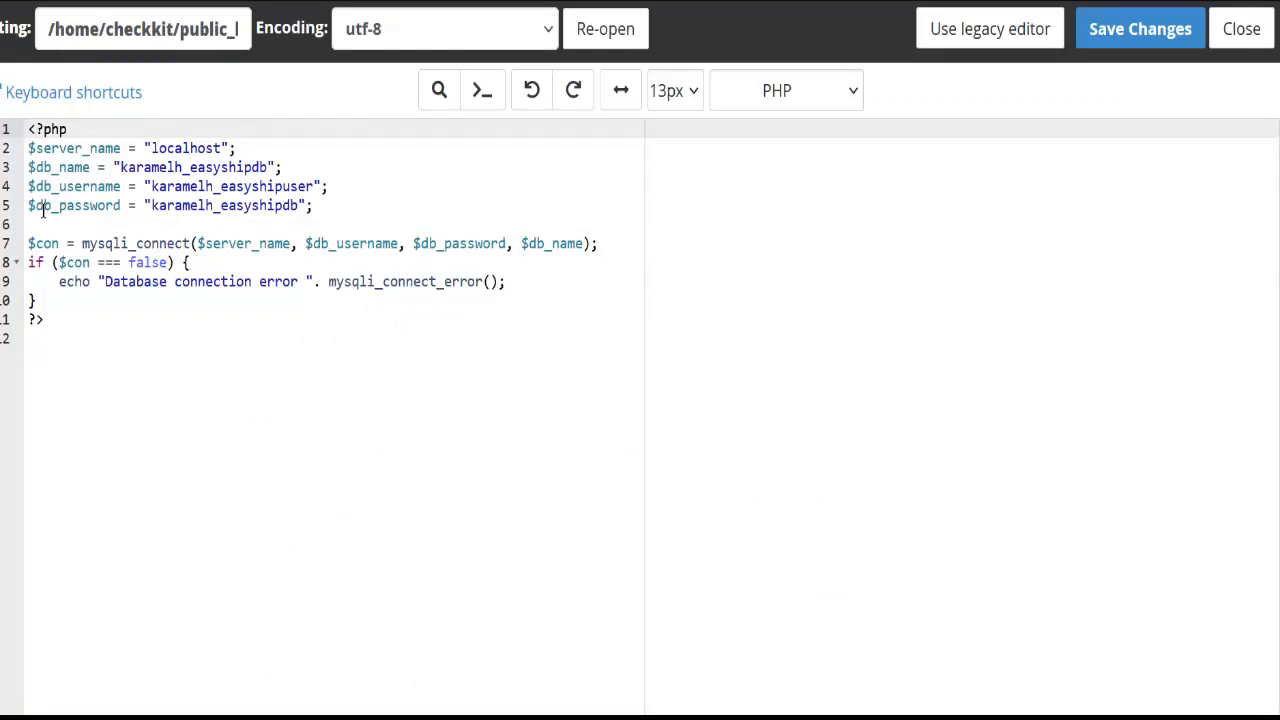
double_click(184, 207)
key(ctrl+v)
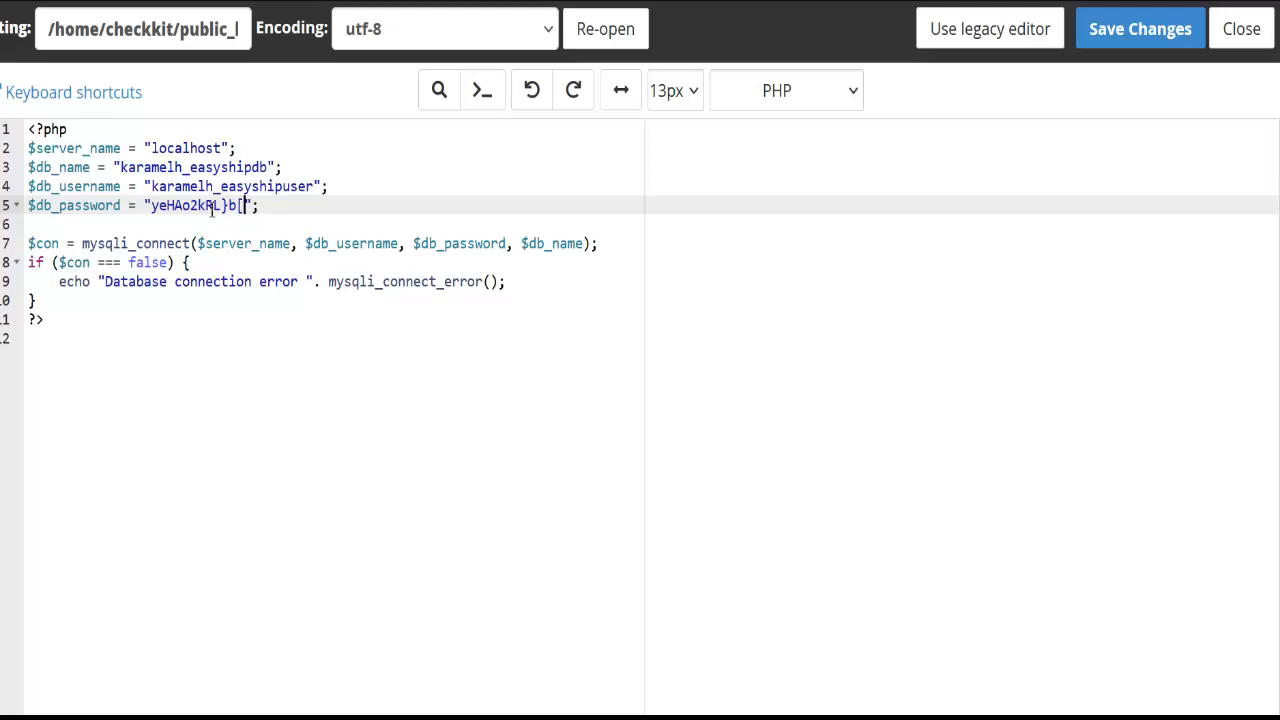
click(242, 208)
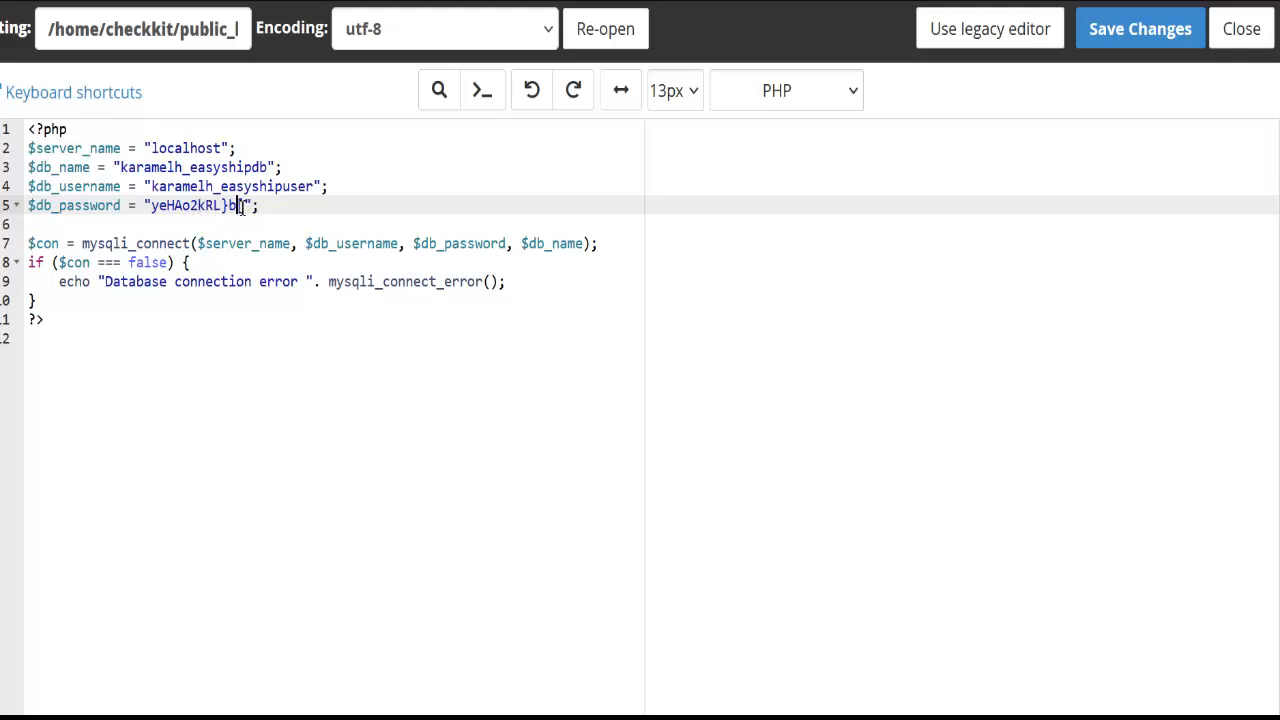
click(153, 208)
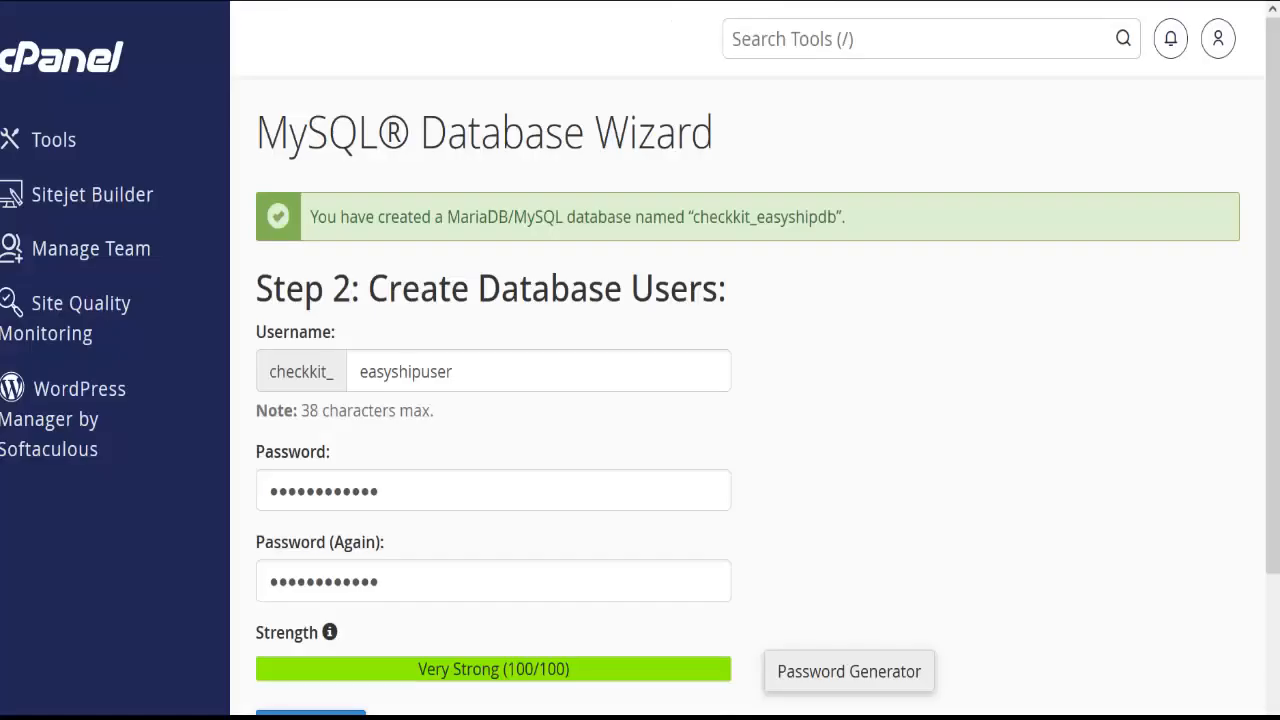
Create the user checkkit_easyshipuser, declining the browser's save-password prompt
scroll(323, 541, down, 2)
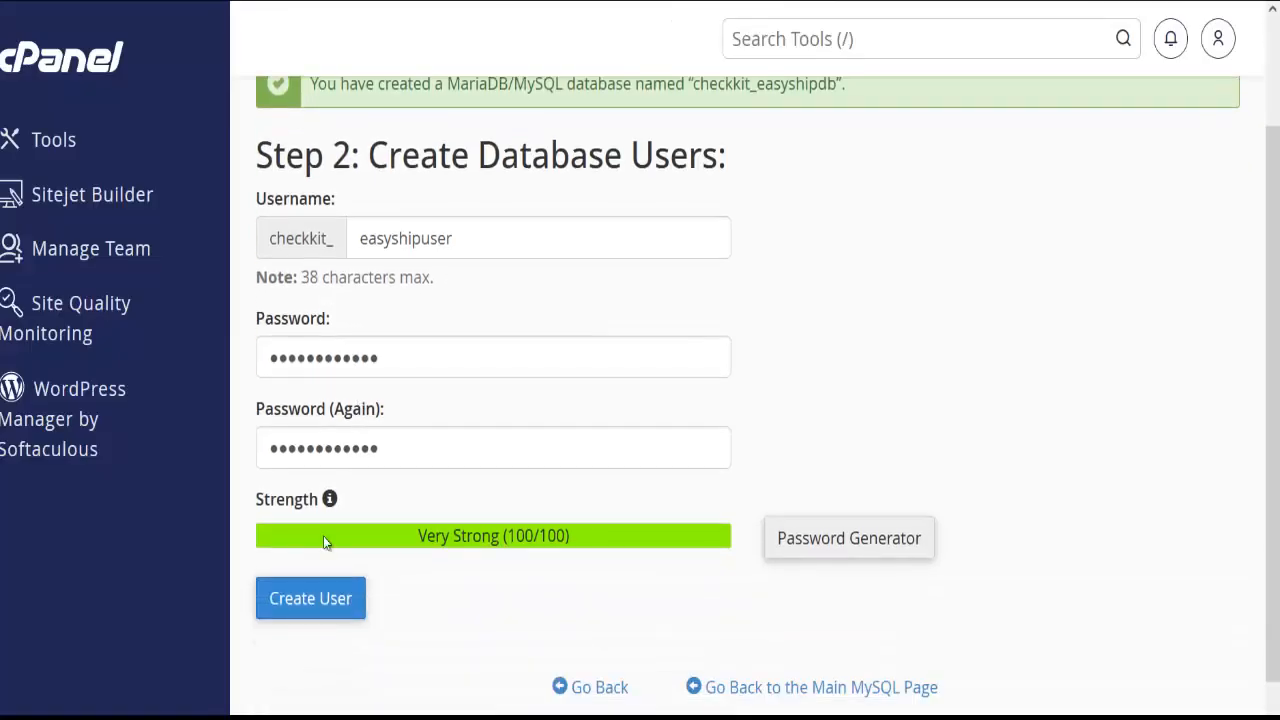
click(333, 606)
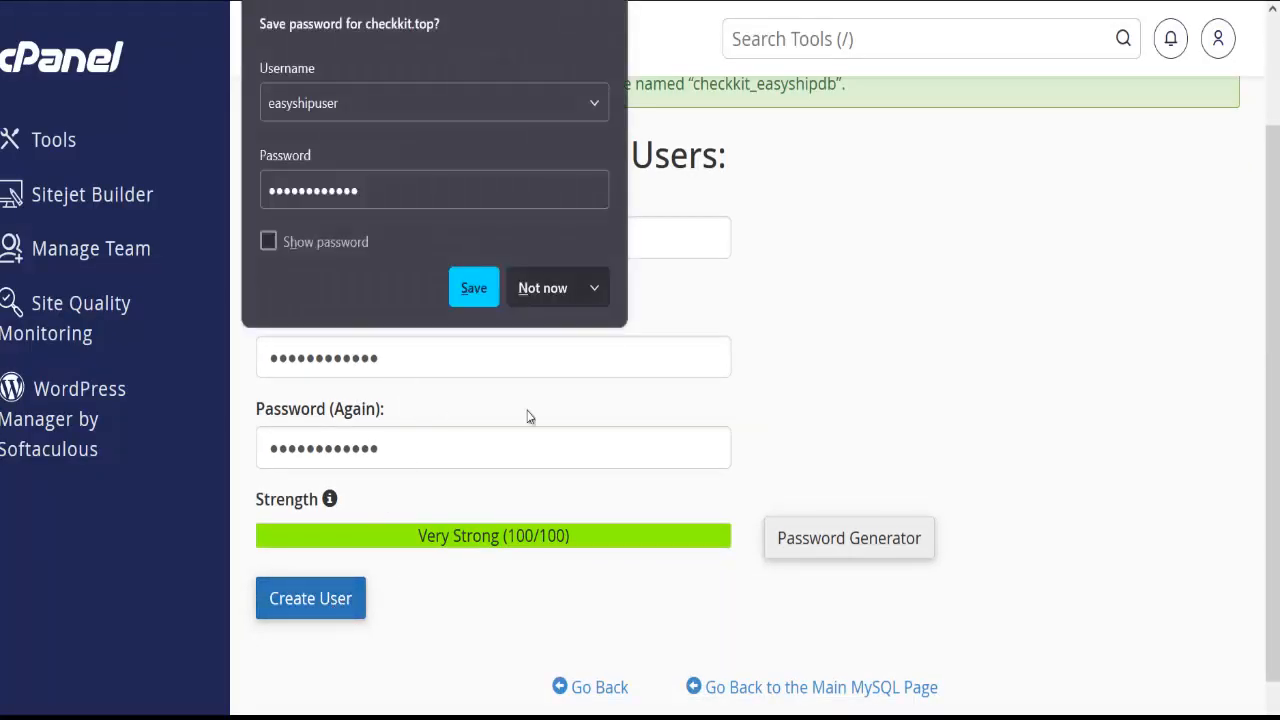
click(555, 290)
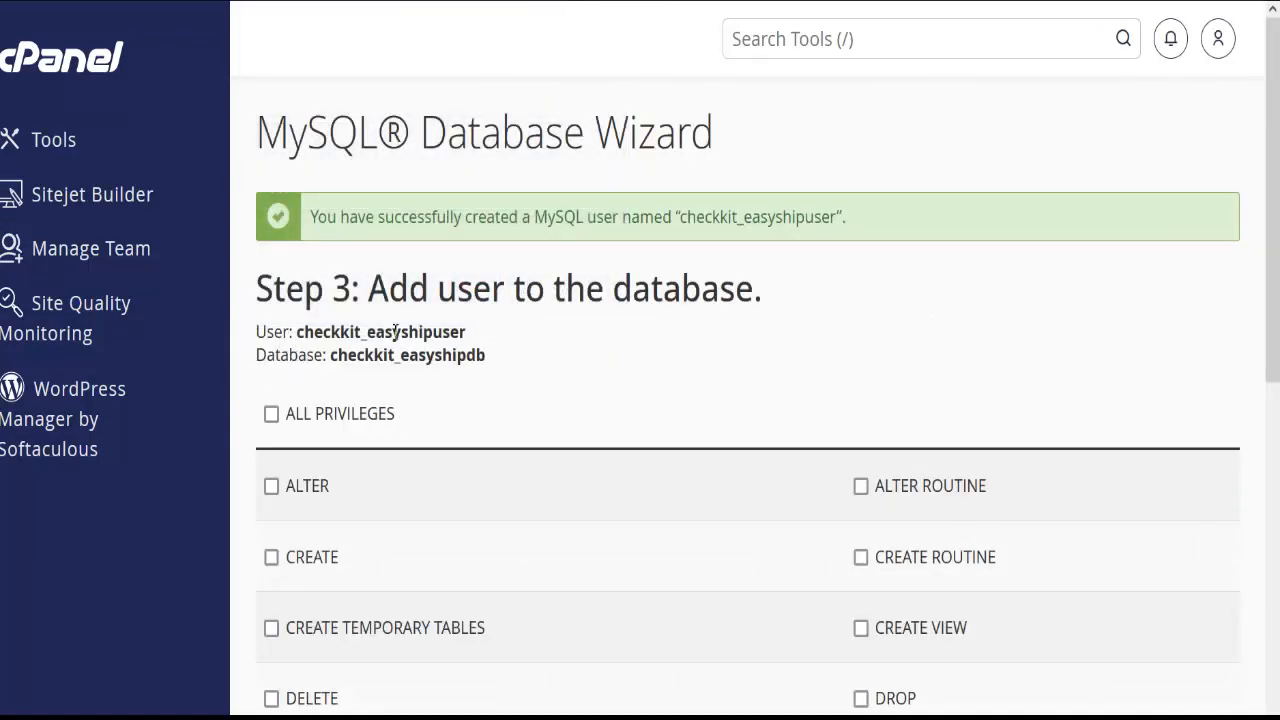
Copy checkkit_easyshipdb and paste it over the $db_name value on line 3 of db.php
double_click(461, 358)
key(ctrl+c)
right_click(461, 362)
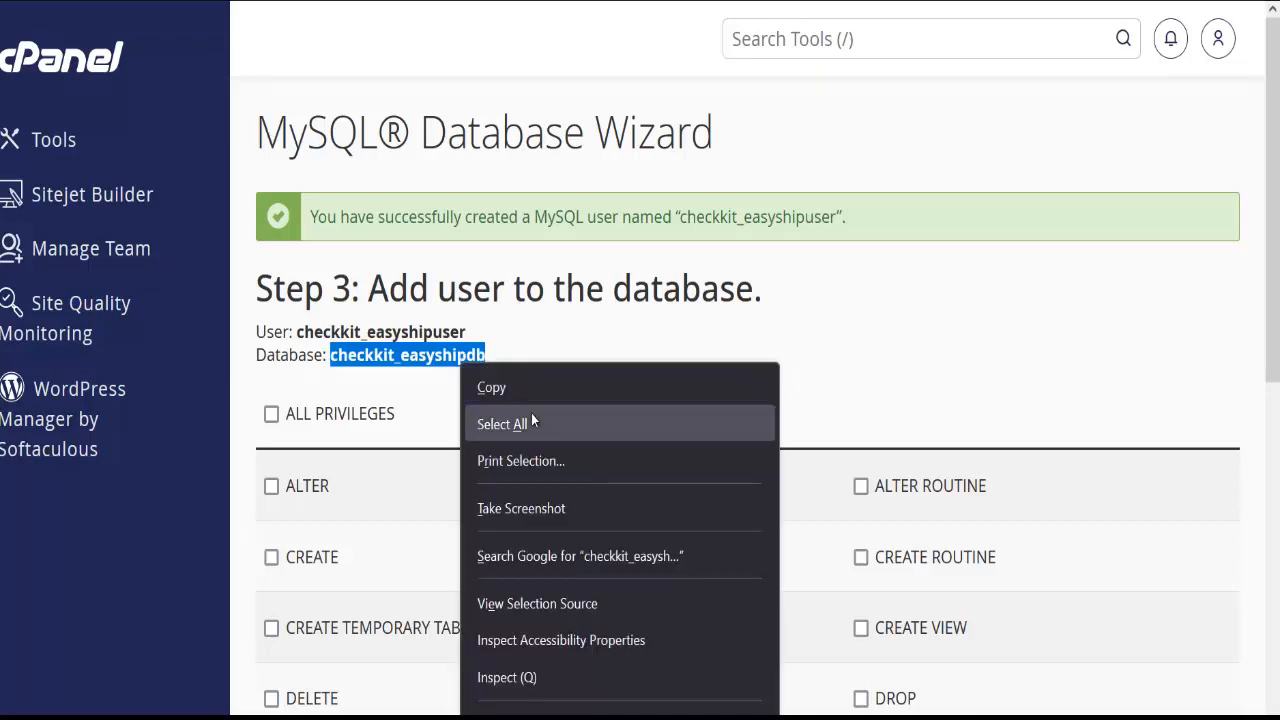
click(531, 387)
click(340, 2)
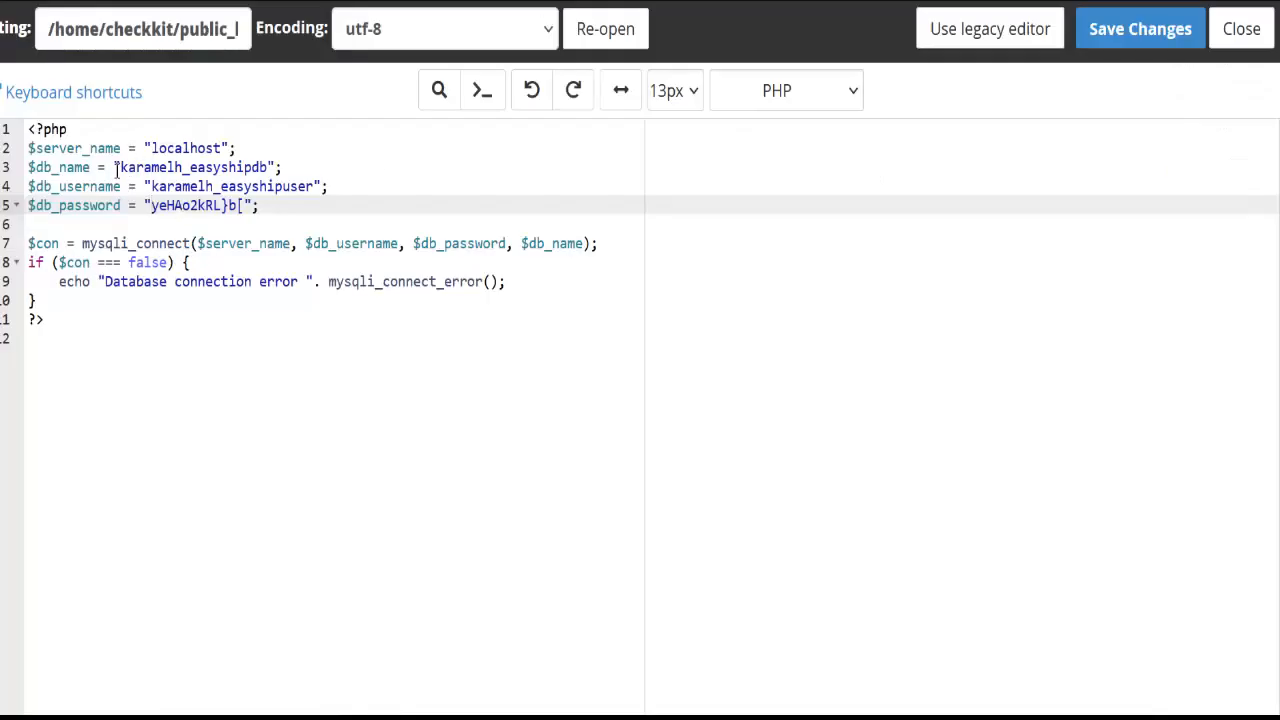
double_click(150, 167)
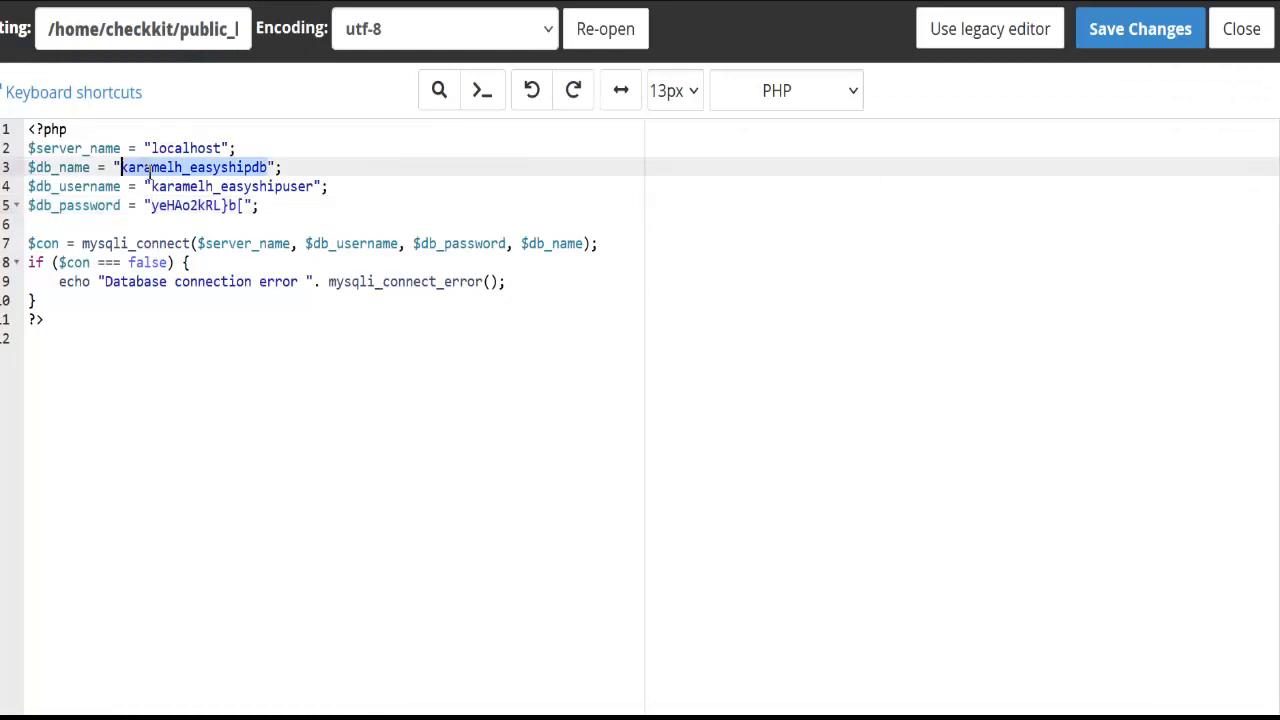
right_click(150, 170)
click(207, 355)
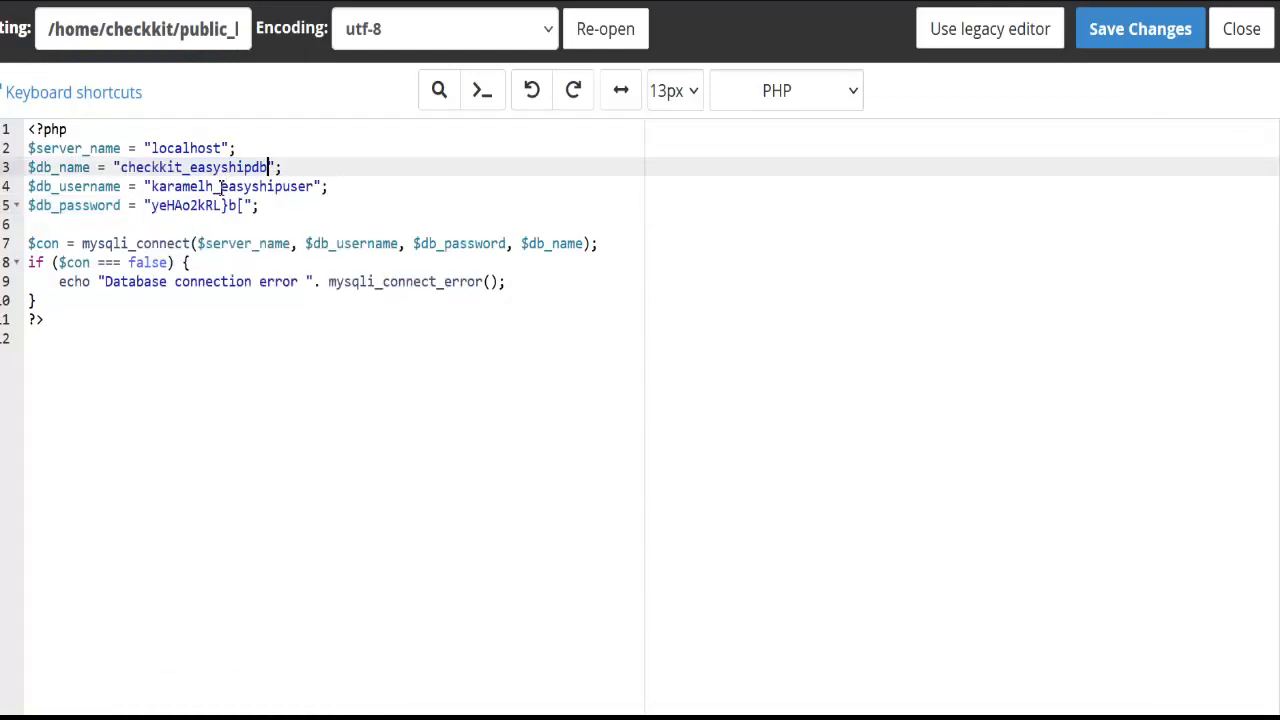
Copy checkkit_easyshipuser from the wizard and paste it over line 4's $db_username value
click(350, 5)
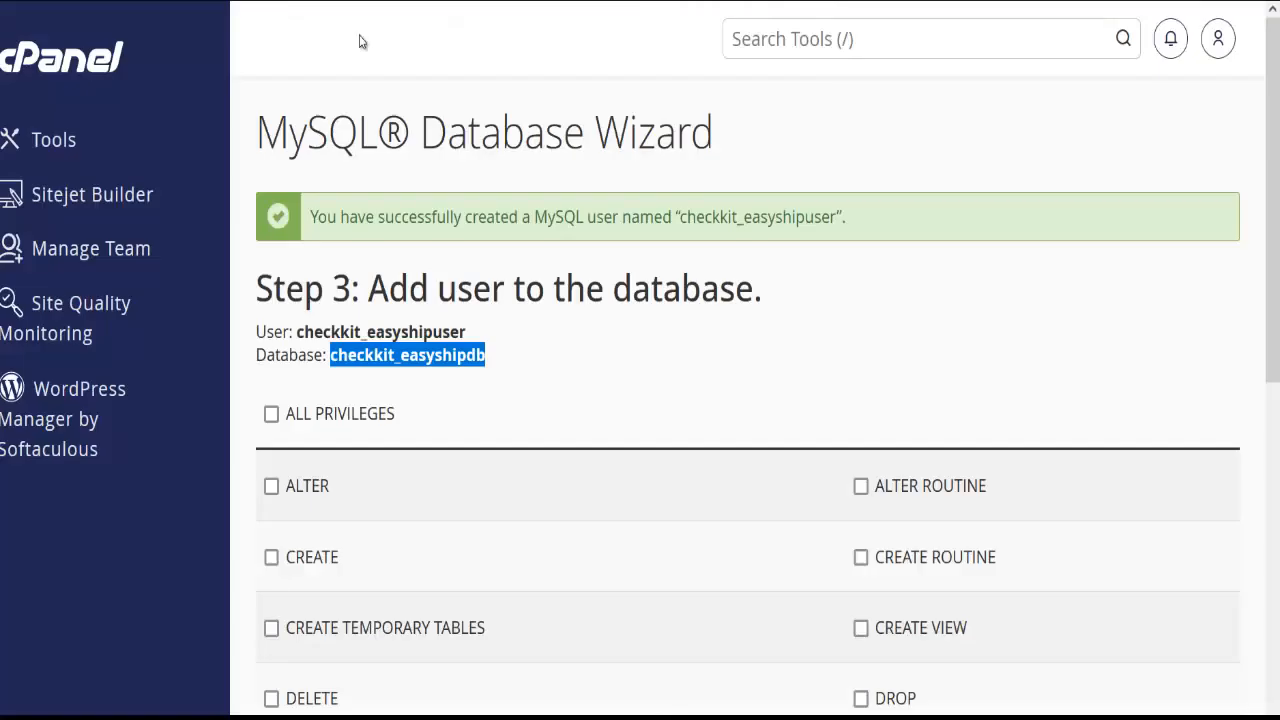
double_click(412, 342)
right_click(412, 342)
click(486, 362)
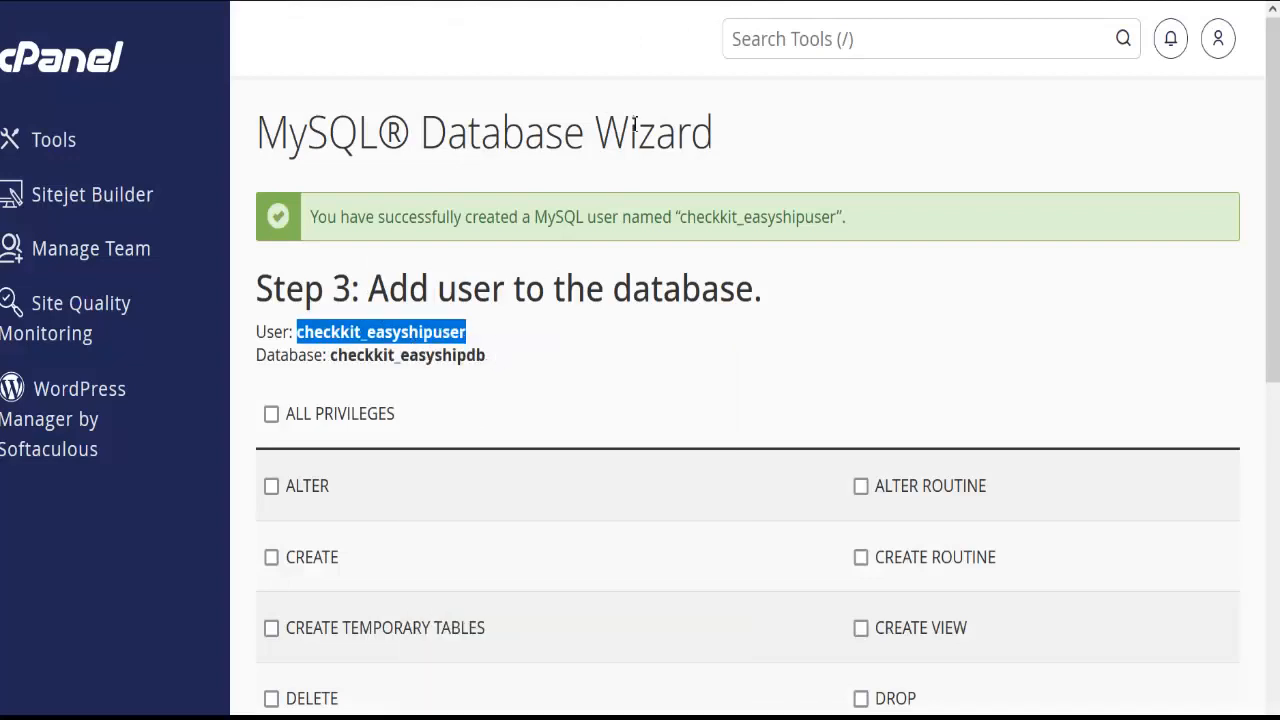
click(350, 5)
double_click(248, 187)
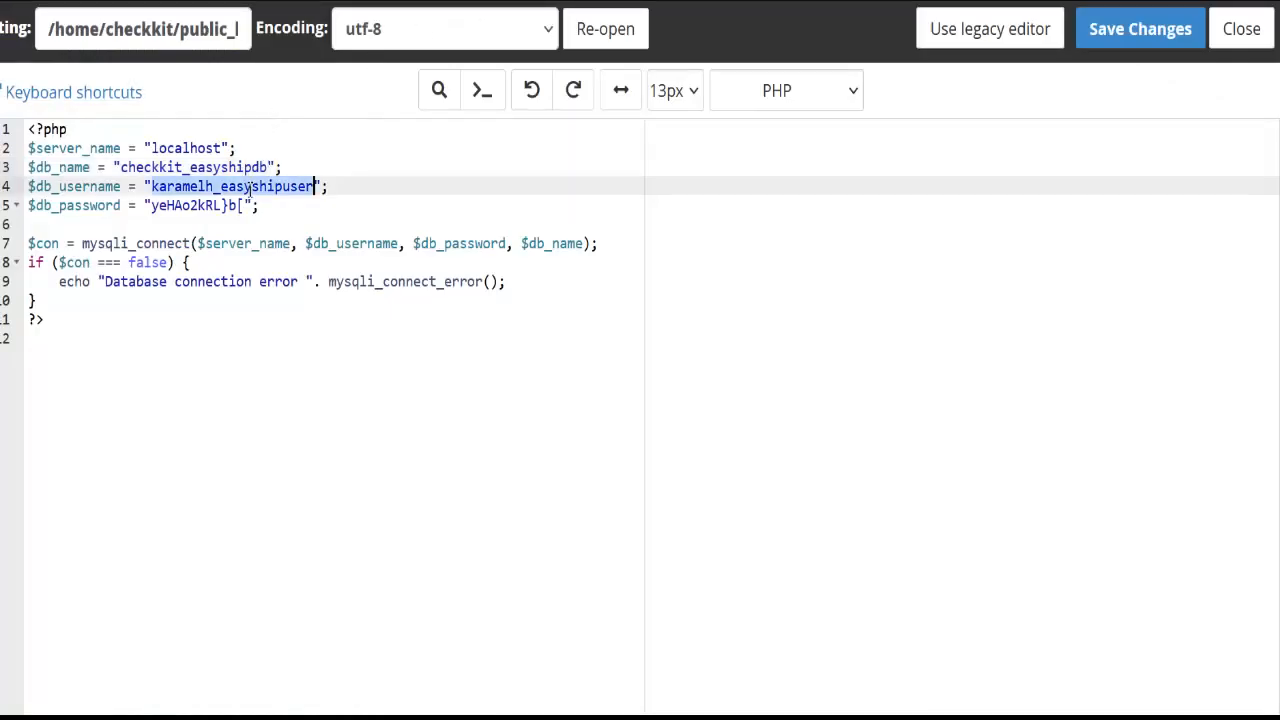
right_click(250, 189)
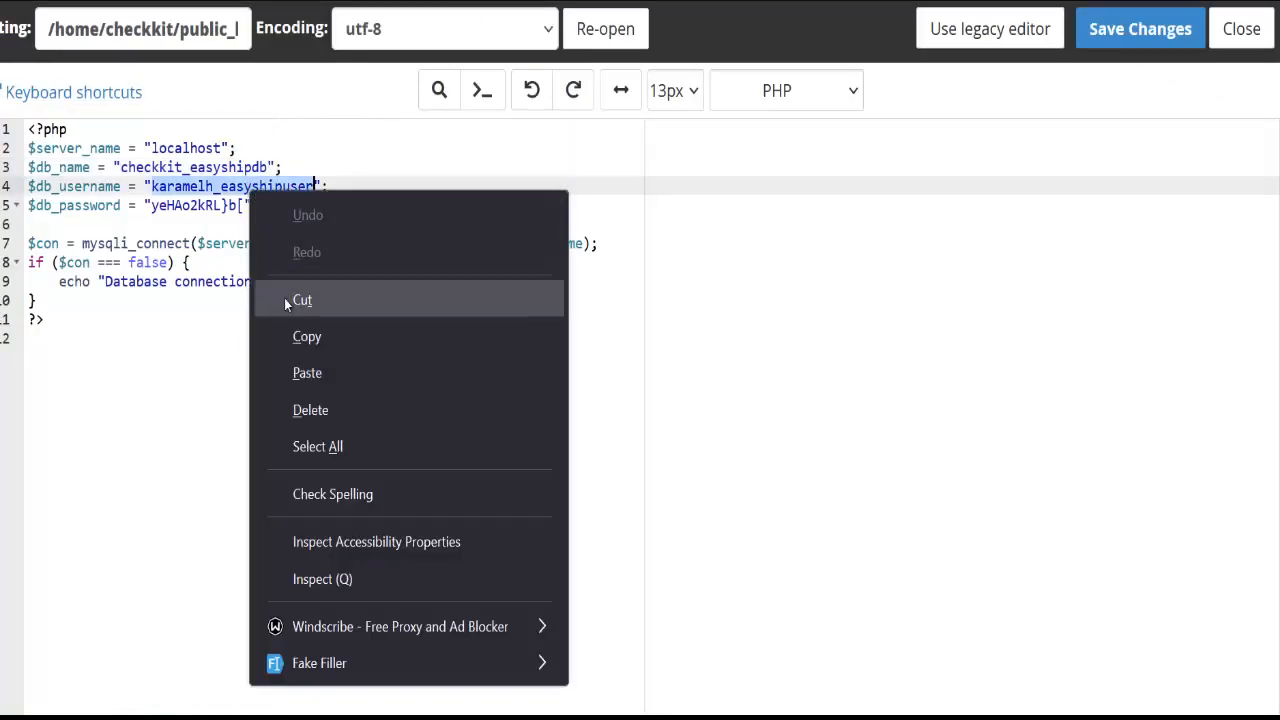
click(310, 372)
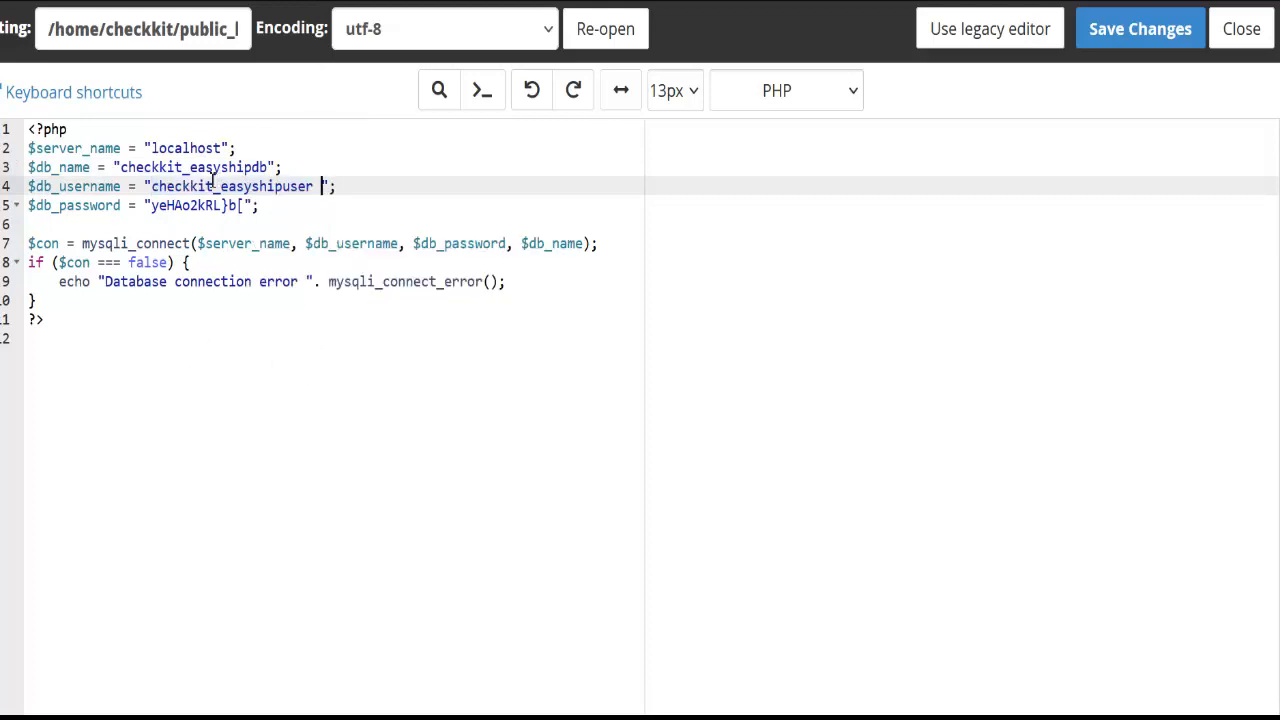
Remove the stray trailing space after the user name and save db.php
key(BackSpace)
click(1143, 29)
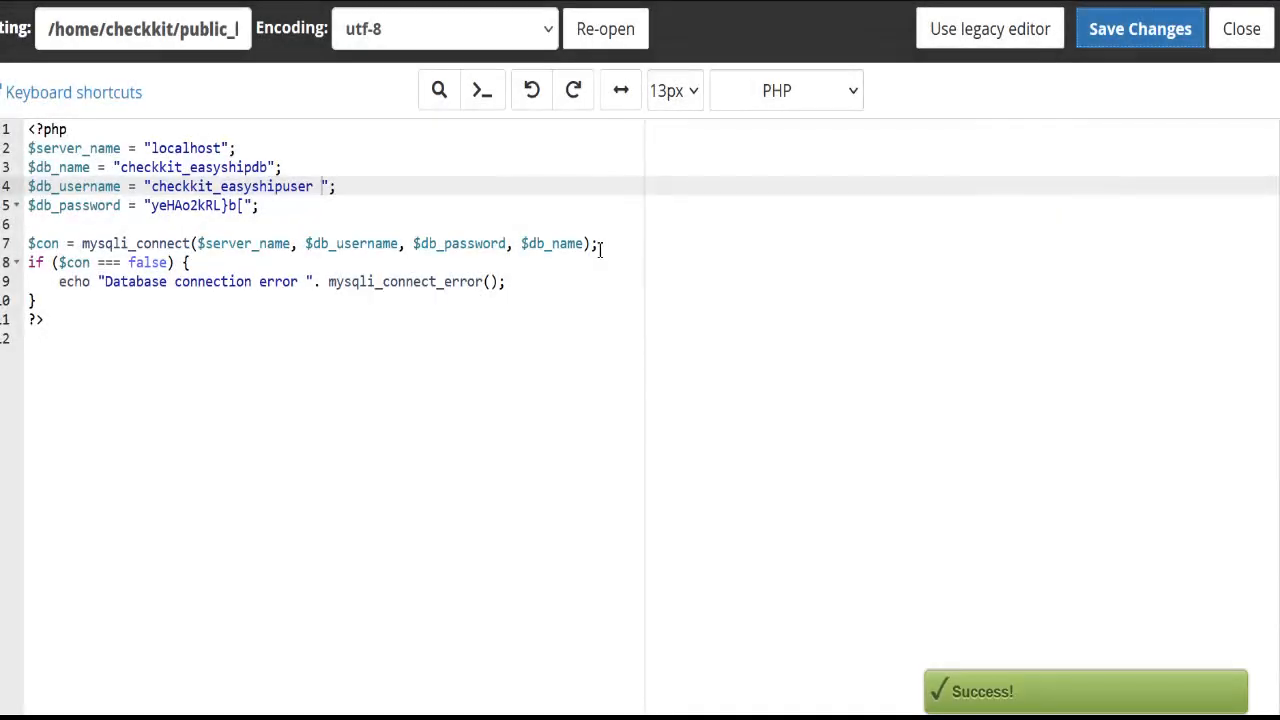
click(355, 192)
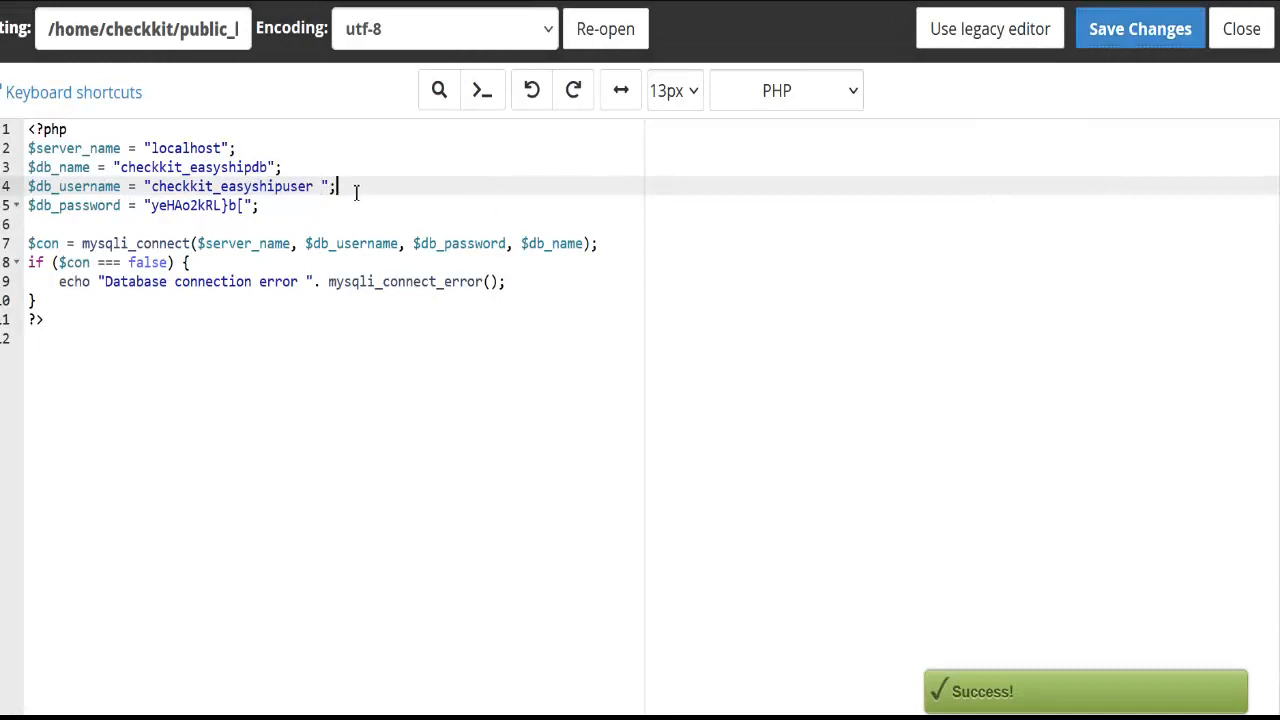
click(321, 190)
key(BackSpace)
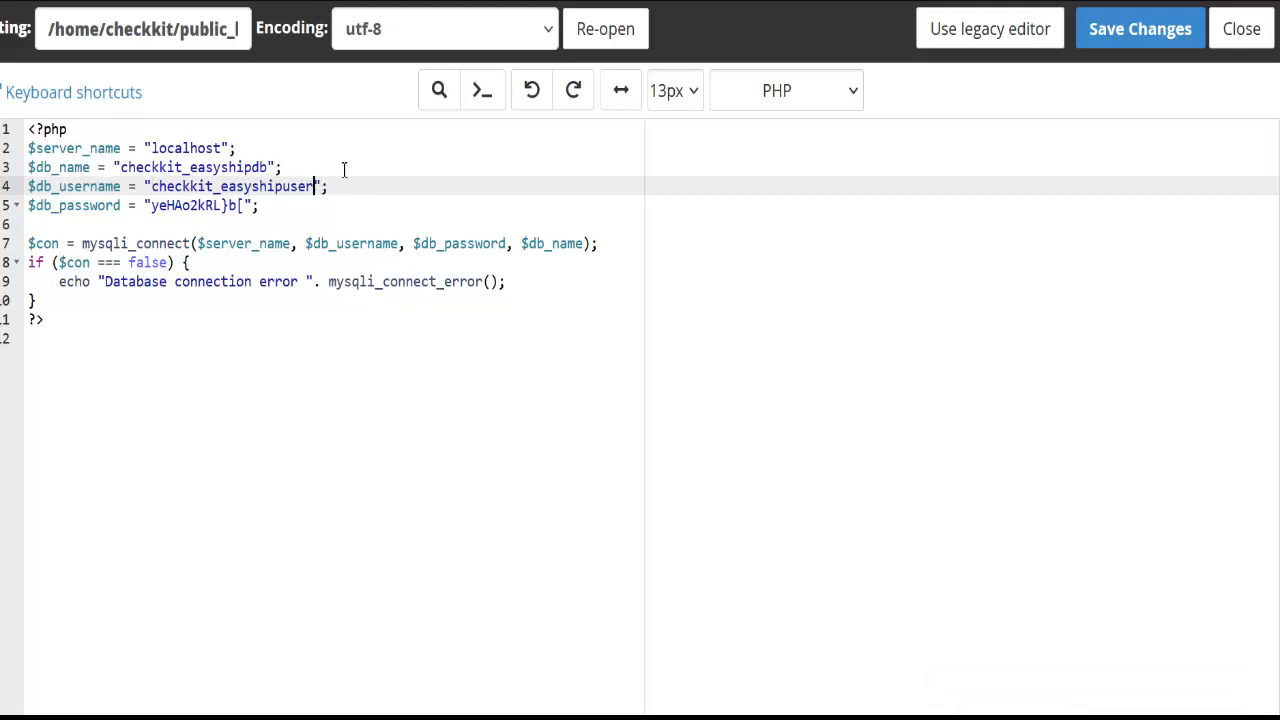
click(1136, 42)
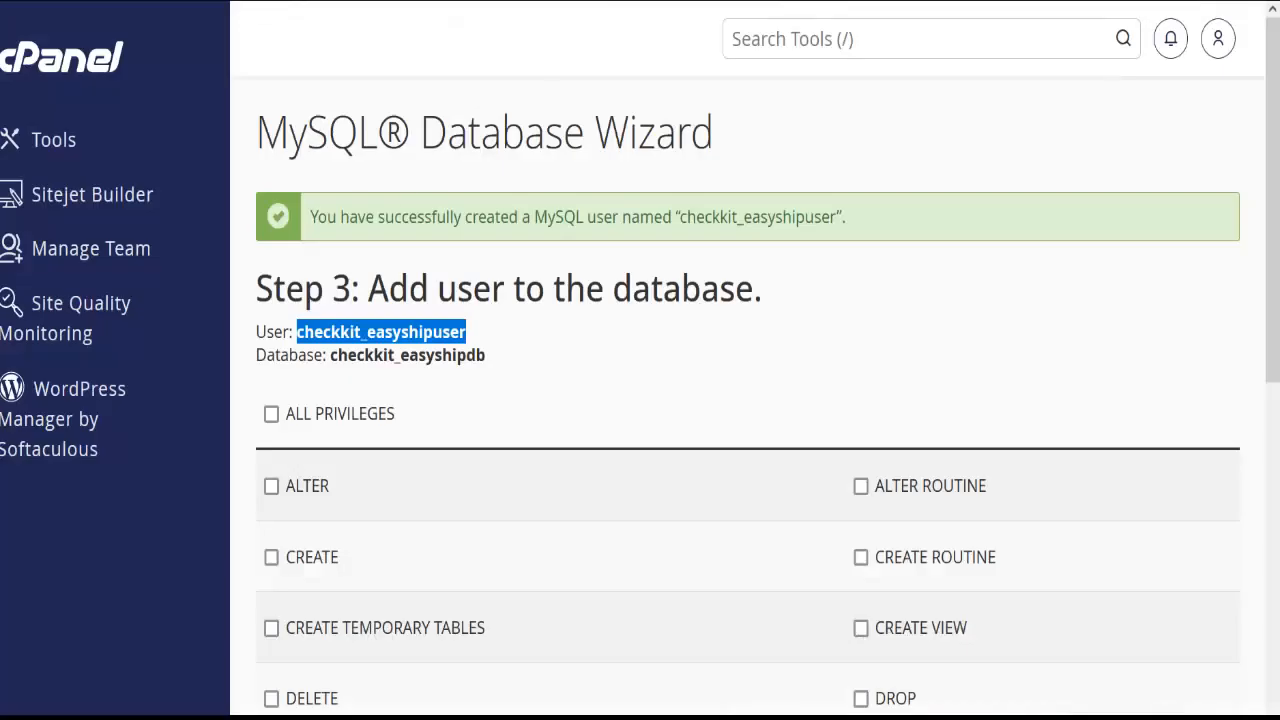
Give checkkit_easyshipuser all privileges on checkkit_easyshipdb and finish the wizard
click(349, 421)
scroll(349, 425, down, 2)
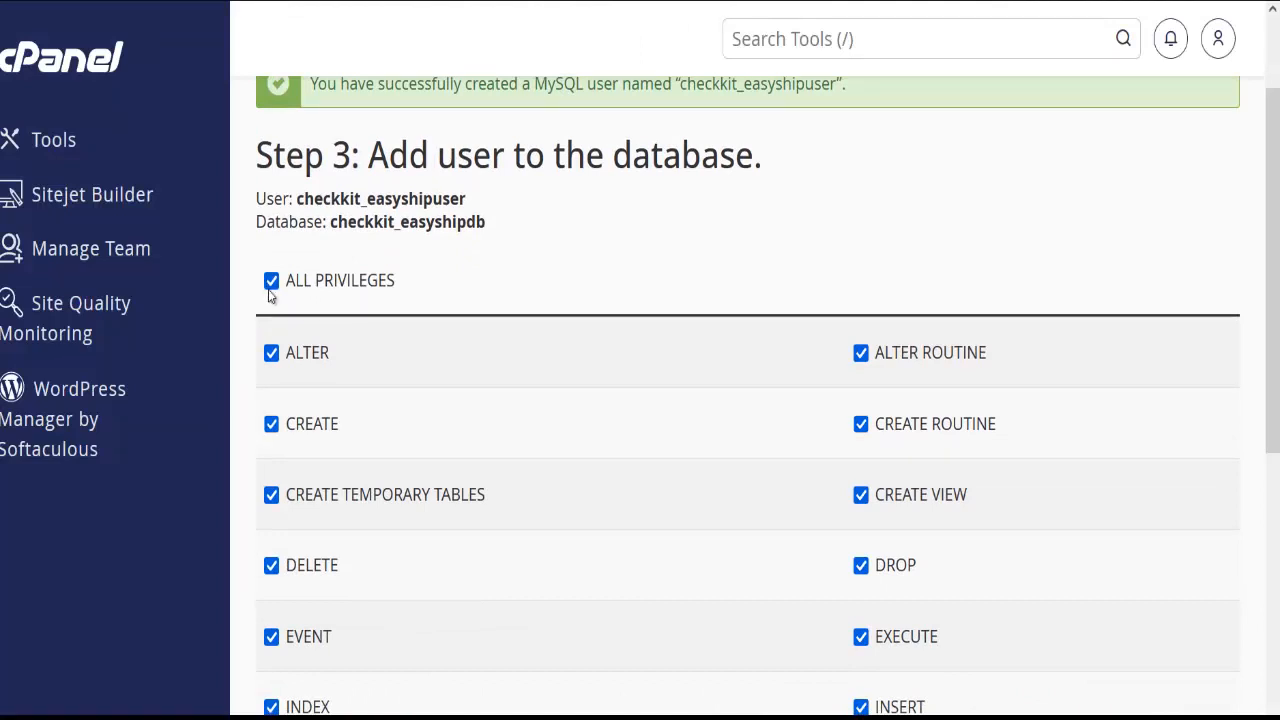
scroll(277, 297, down, 7)
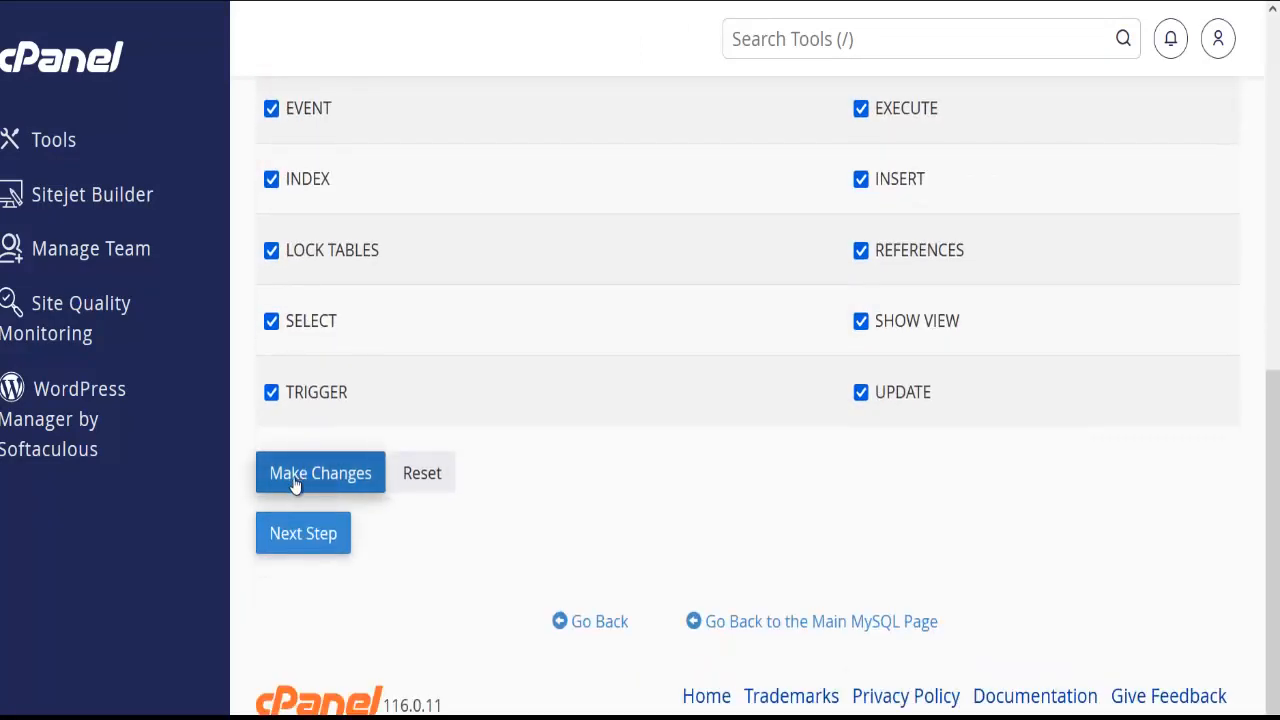
click(295, 484)
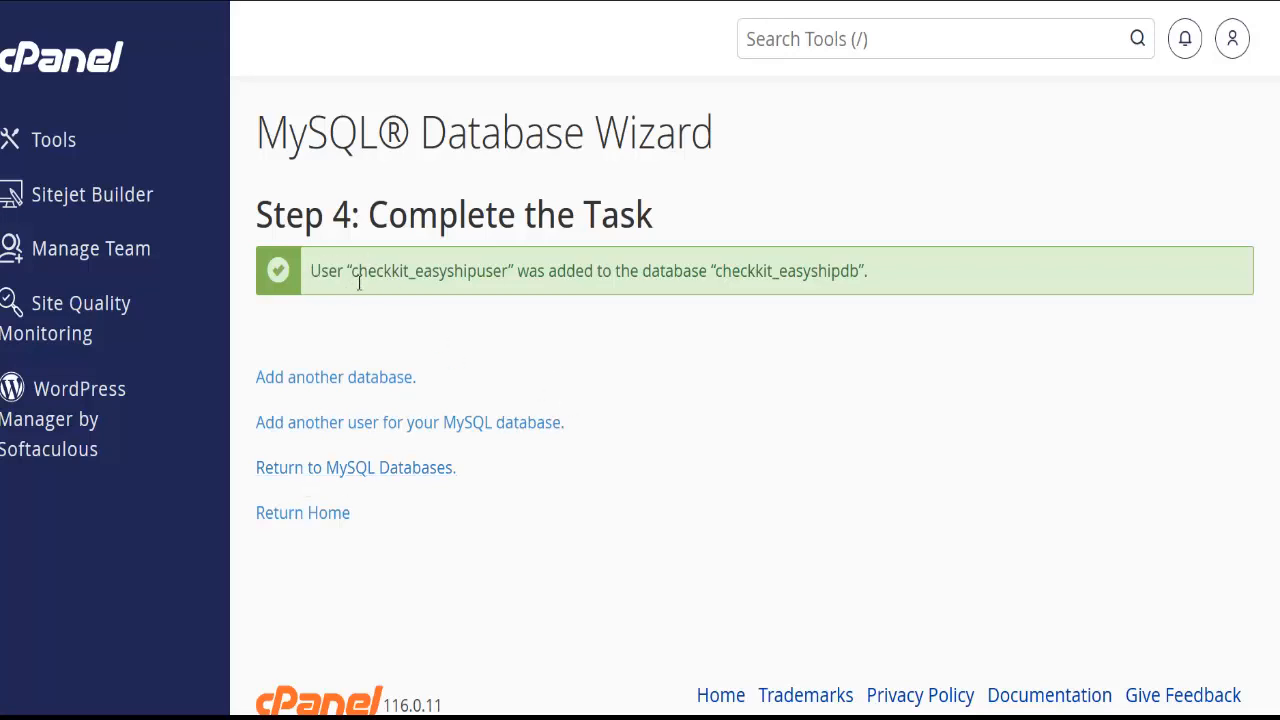
click(795, 49)
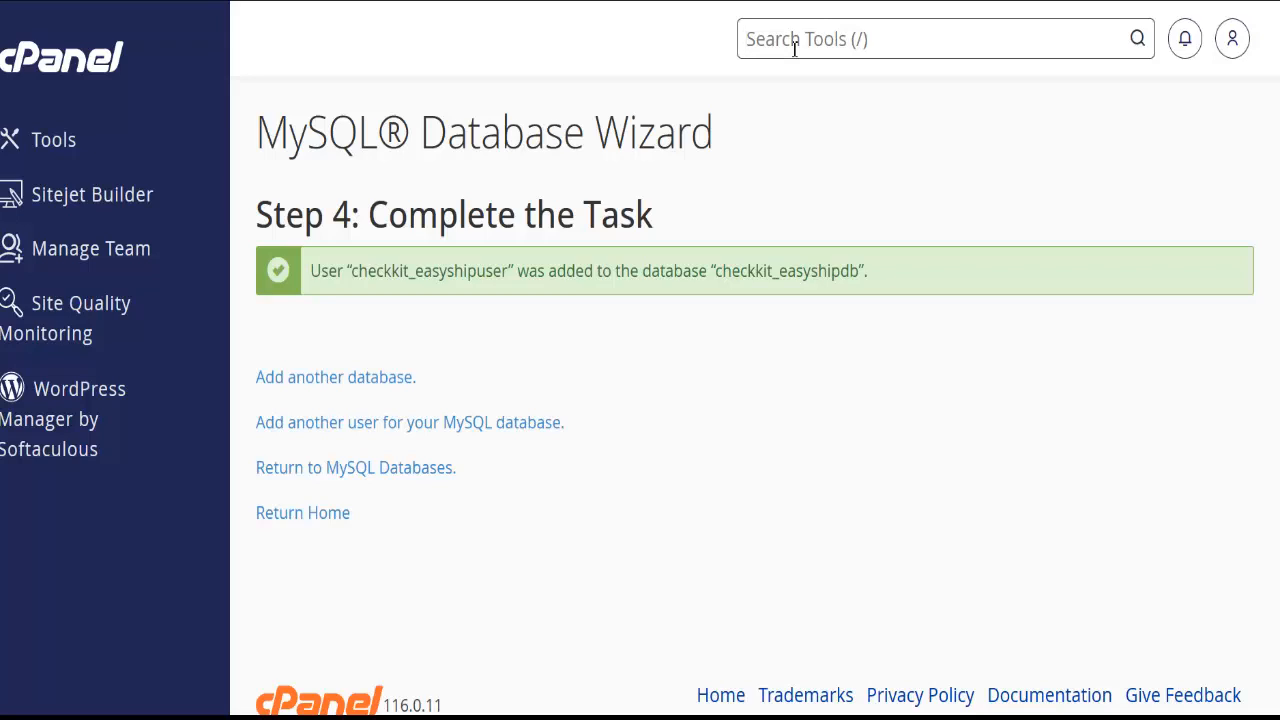
Search tools for 'php' and launch phpMyAdmin
text(ph)
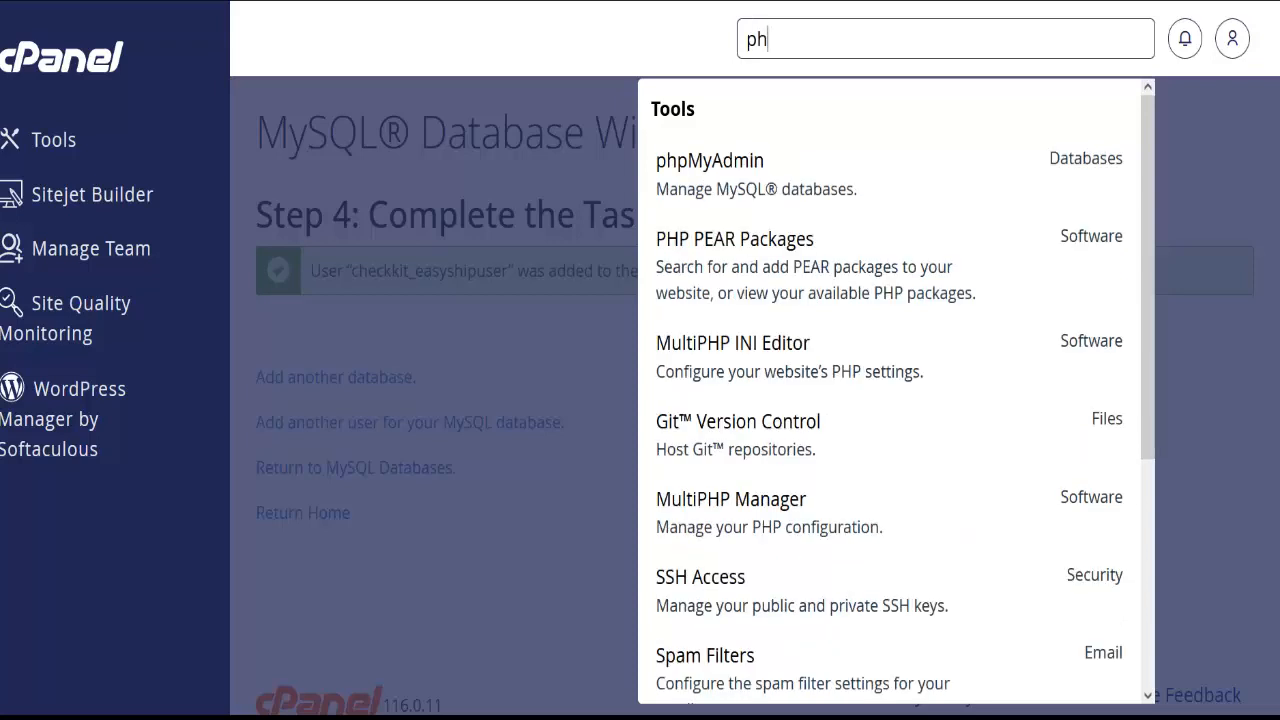
text(p)
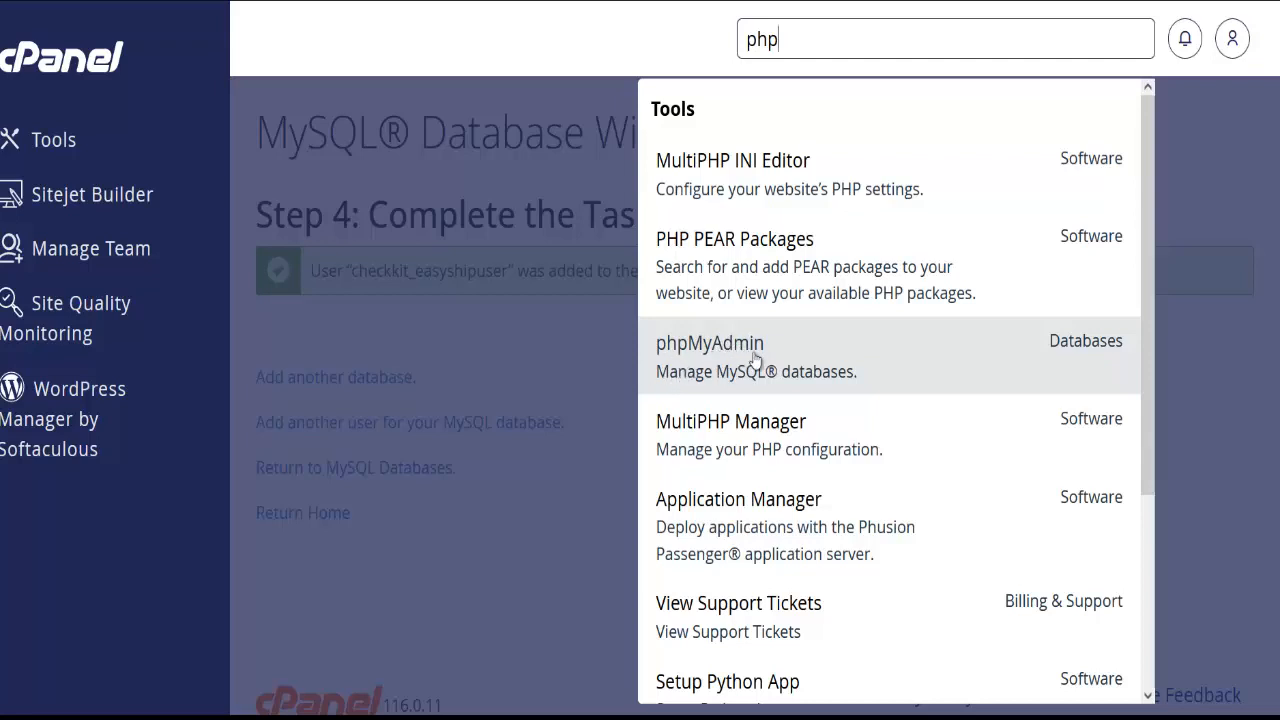
click(749, 356)
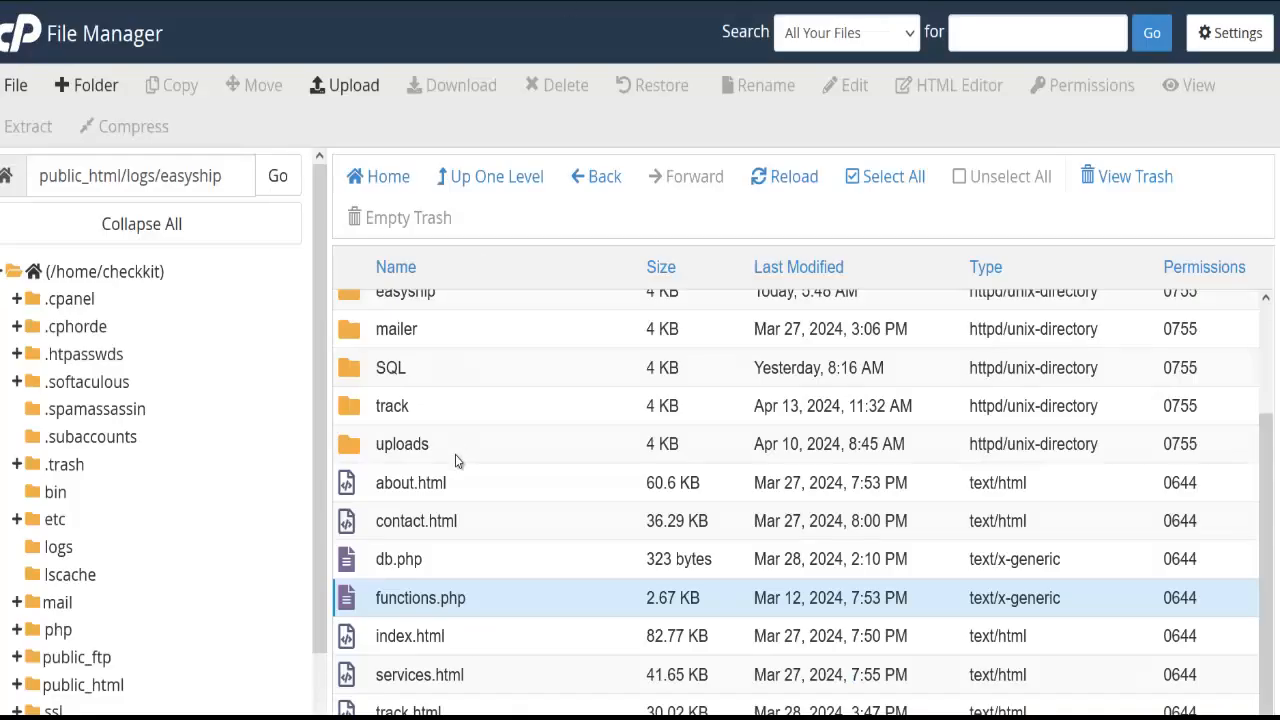
scroll(455, 460, up, 2)
scroll(455, 460, down, 2)
Open the SQL folder in File Manager and locate karamelh_easyshipdb.sql
double_click(449, 375)
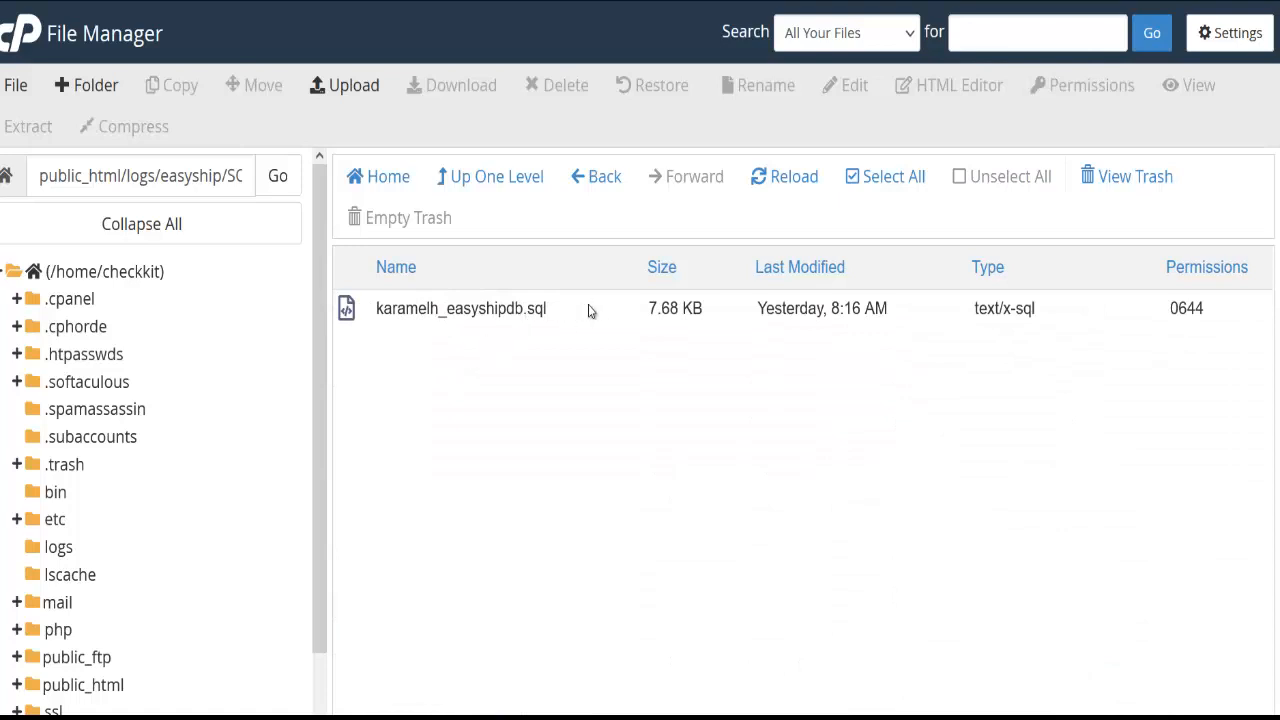
right_click(588, 306)
click(622, 330)
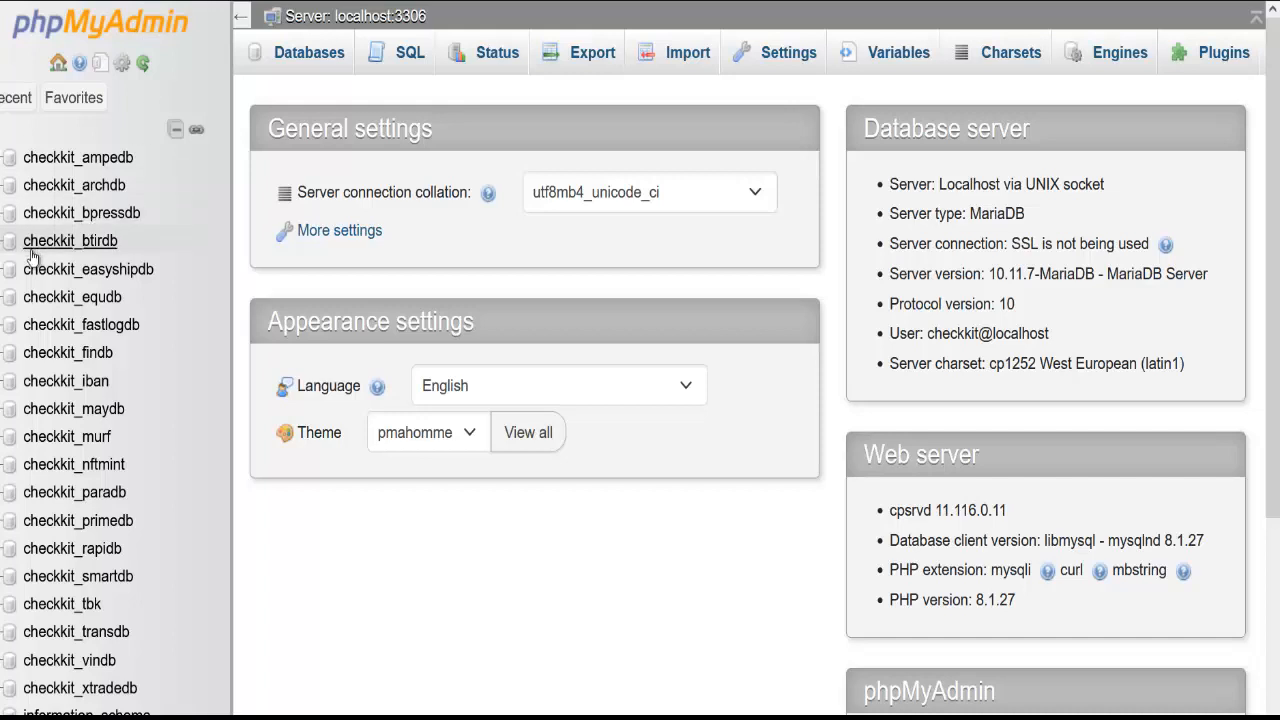
Import karamelh_easyshipdb.sql from Downloads into checkkit_easyshipdb via the Import page
scroll(60, 252, down, 2)
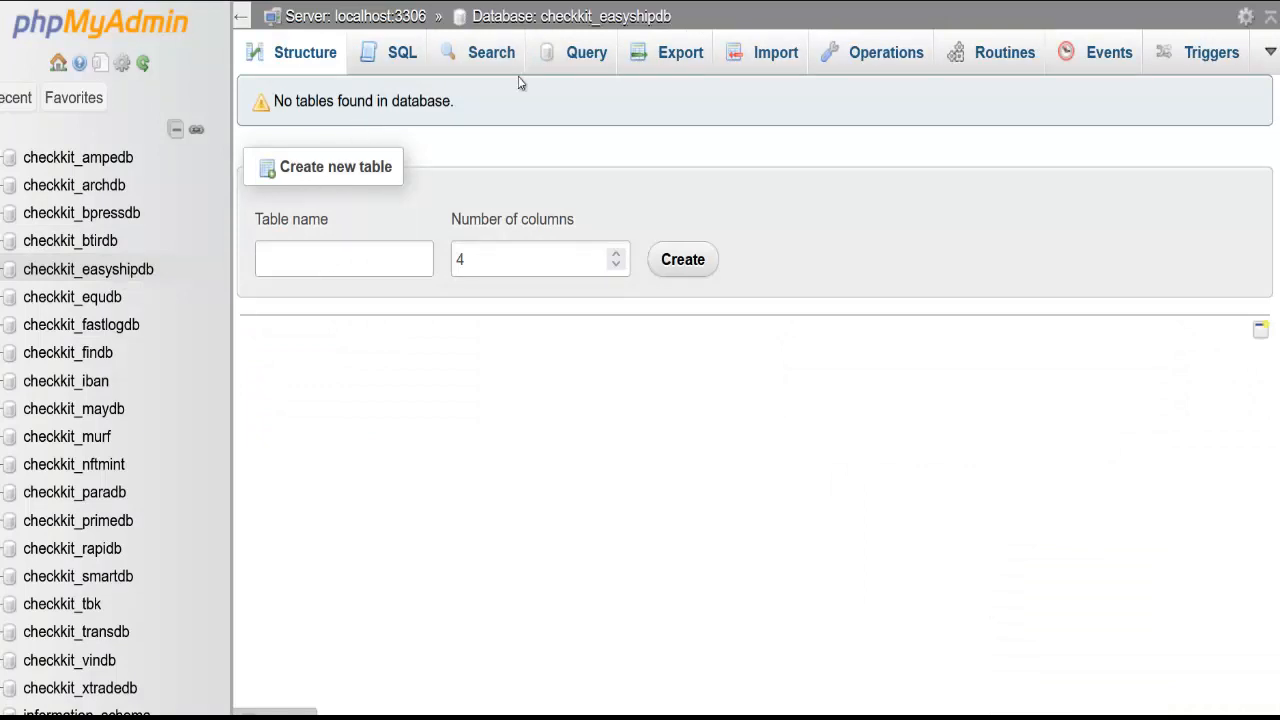
click(788, 60)
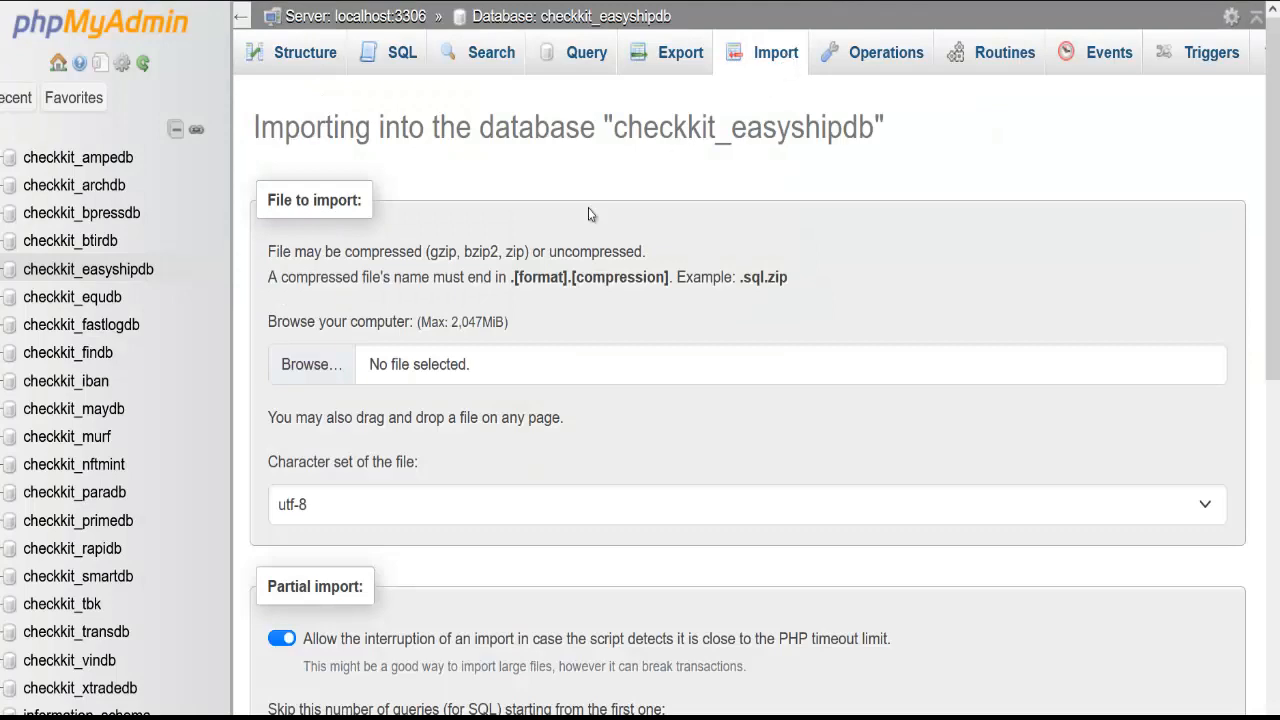
click(330, 383)
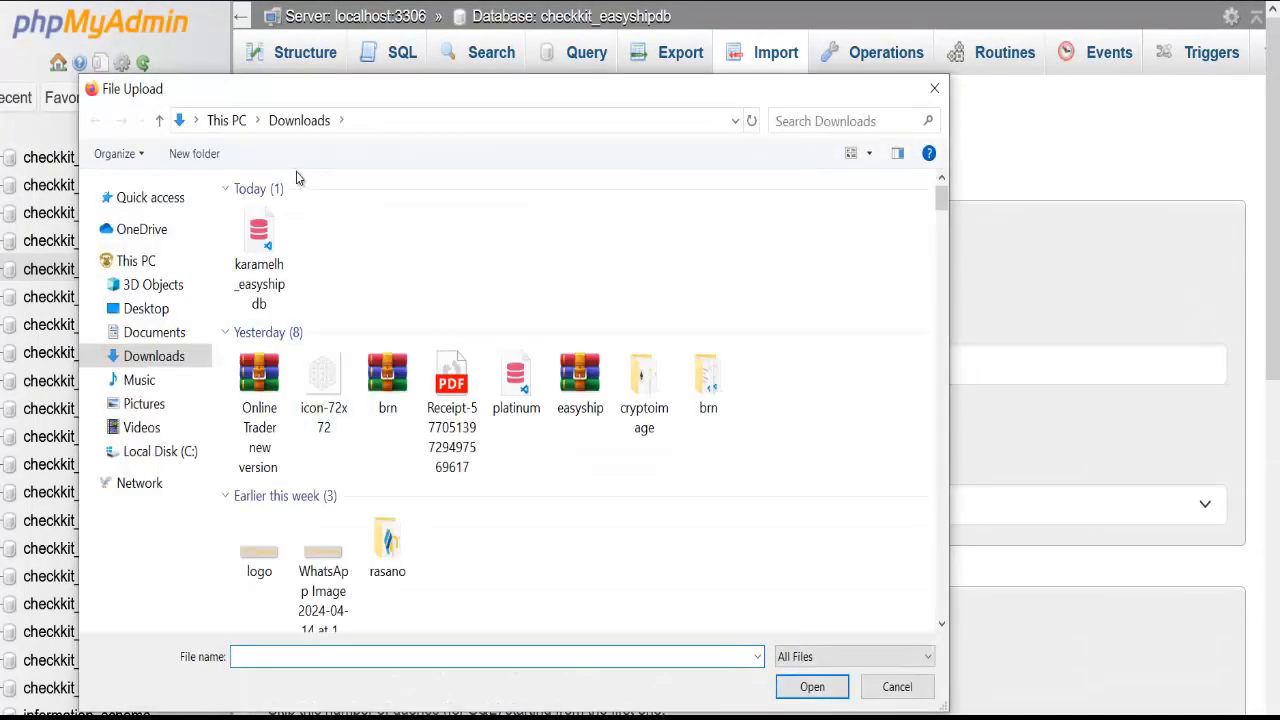
double_click(259, 245)
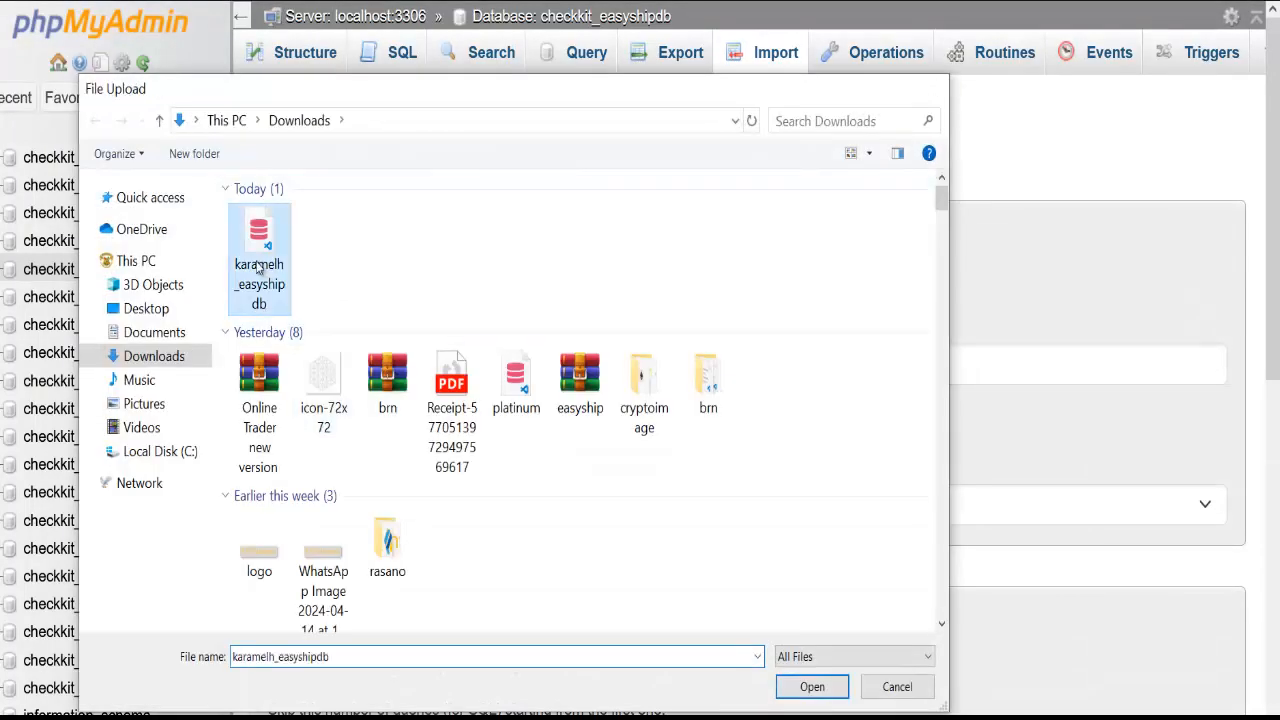
scroll(377, 402, down, 6)
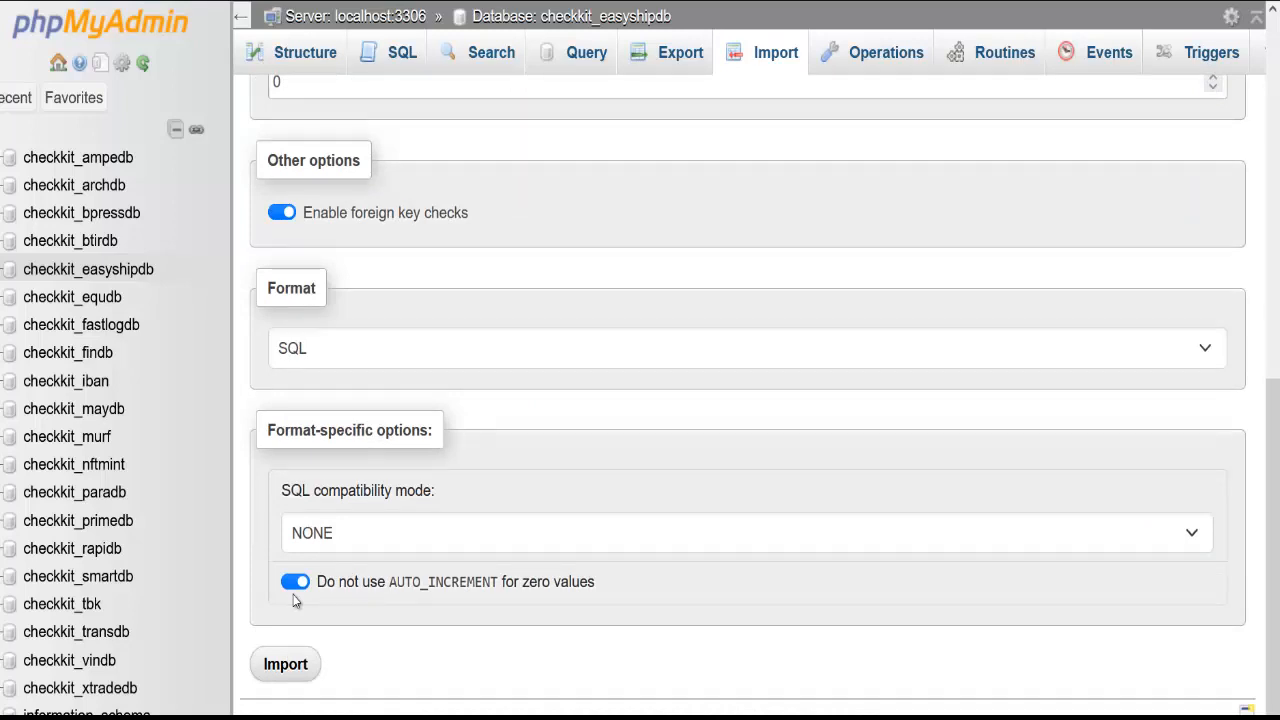
click(285, 664)
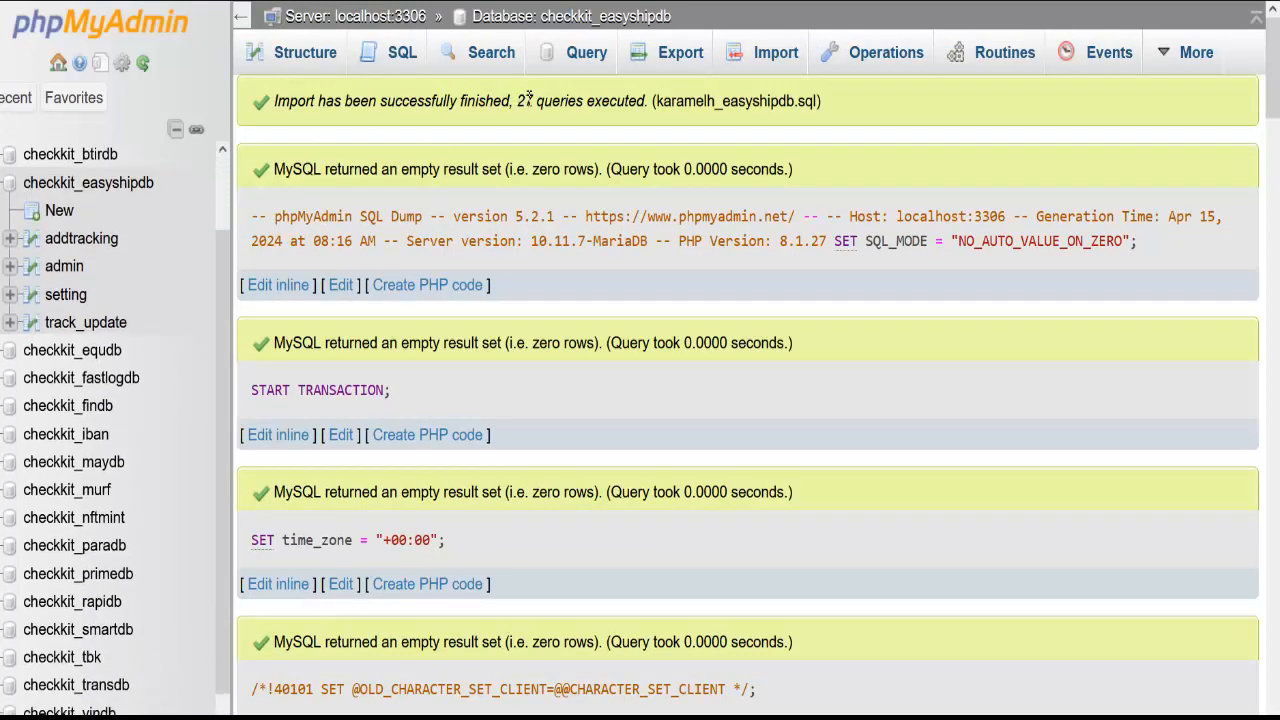
Browse checkkit_easyshipdb's admin table row, opening the password cell inline but leaving it unchanged
click(80, 183)
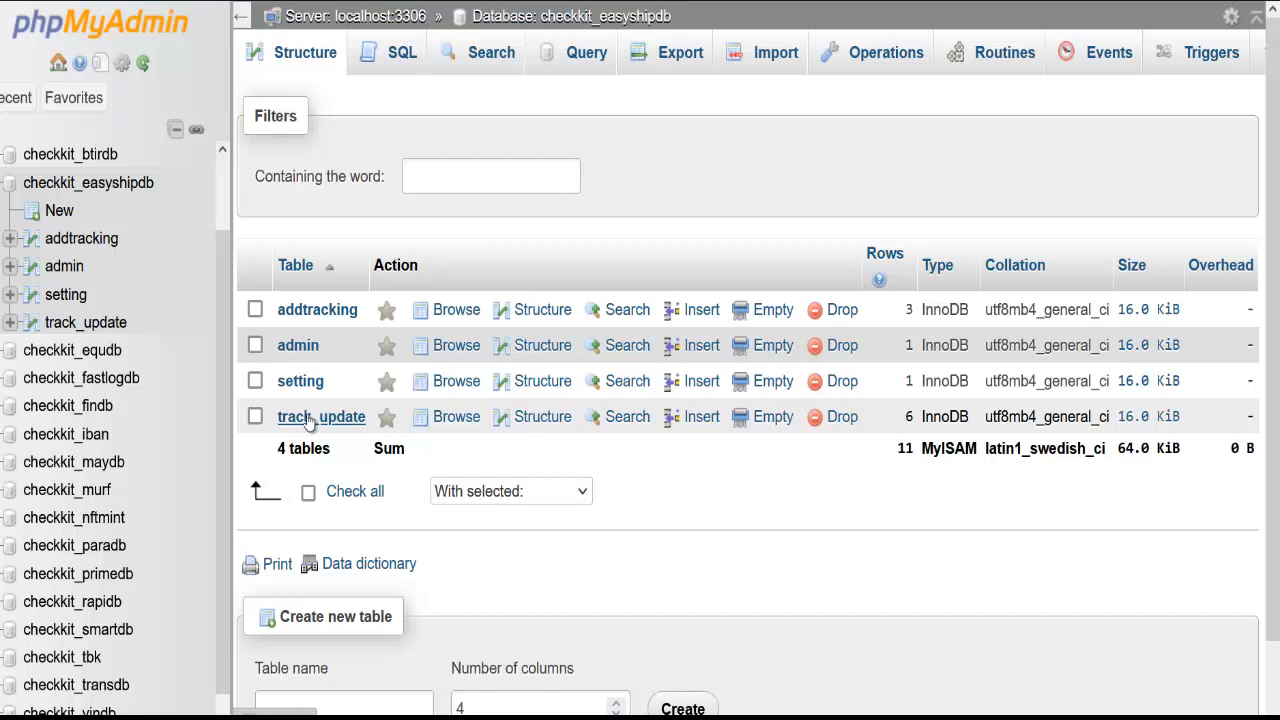
click(310, 345)
click(297, 347)
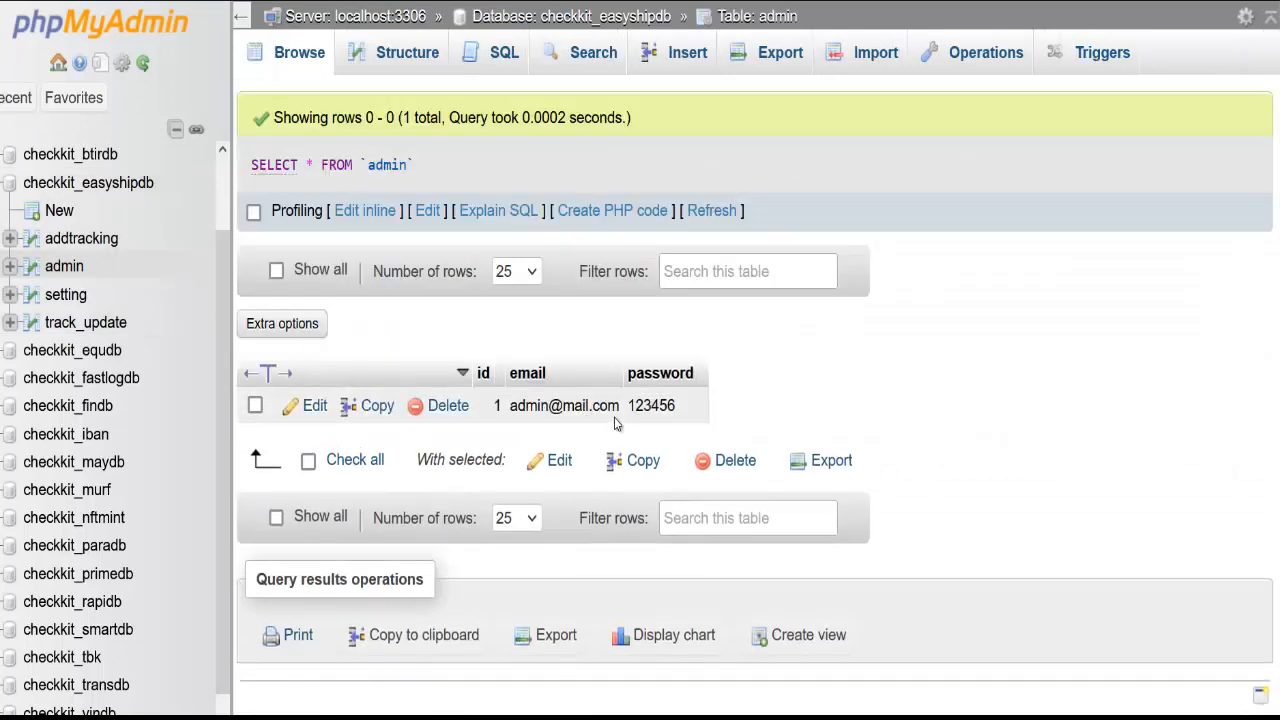
double_click(664, 398)
click(676, 402)
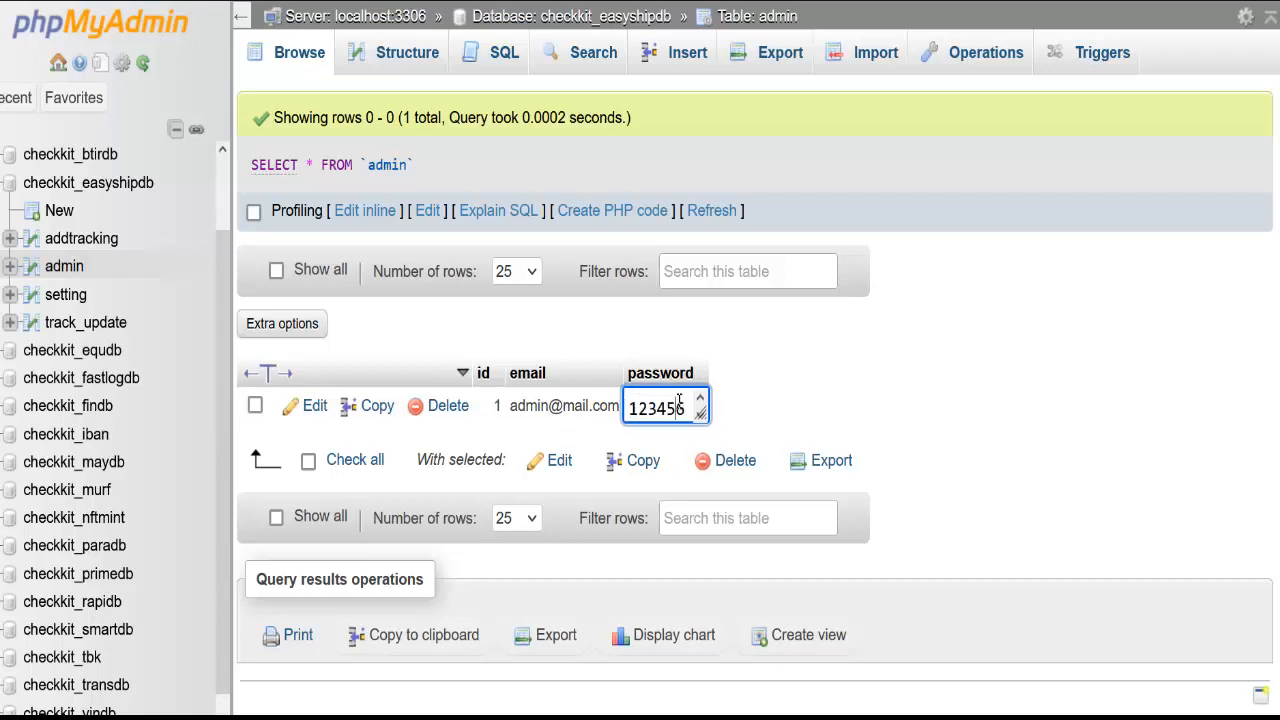
click(783, 383)
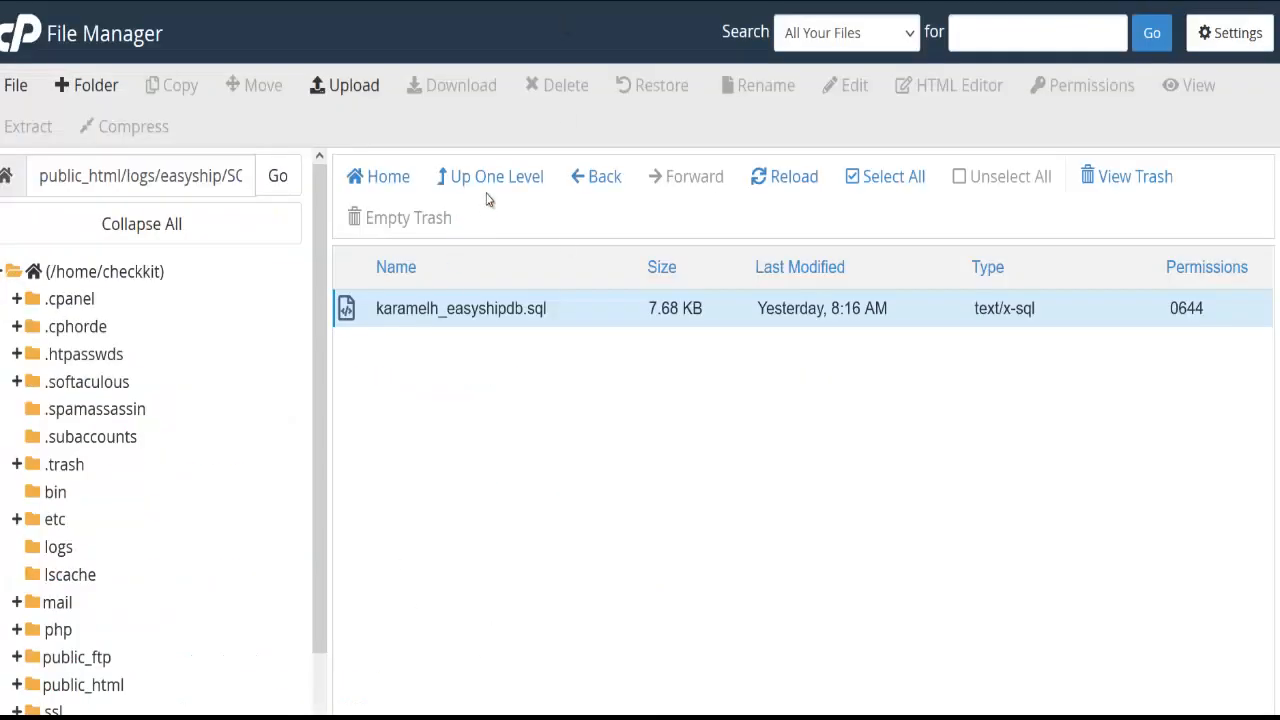
Go up to the easyship folder and scroll functions.php to its sendMail SMTP settings
click(495, 178)
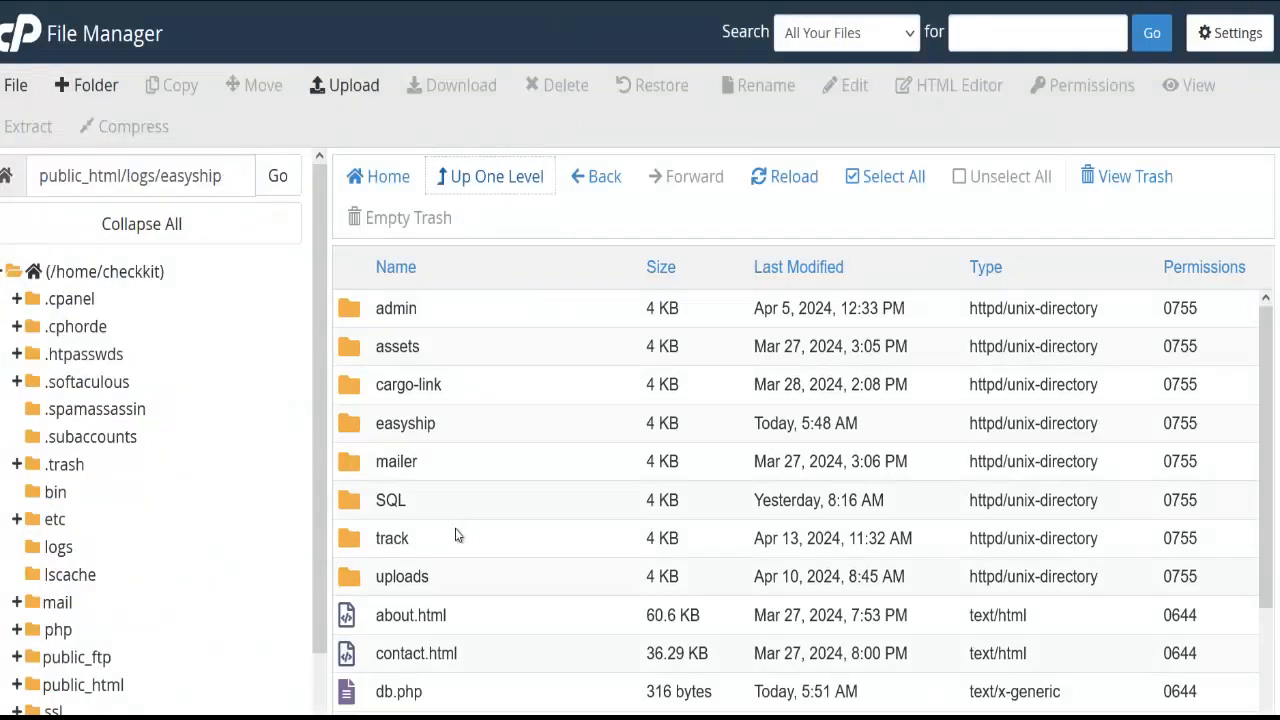
scroll(457, 534, down, 3)
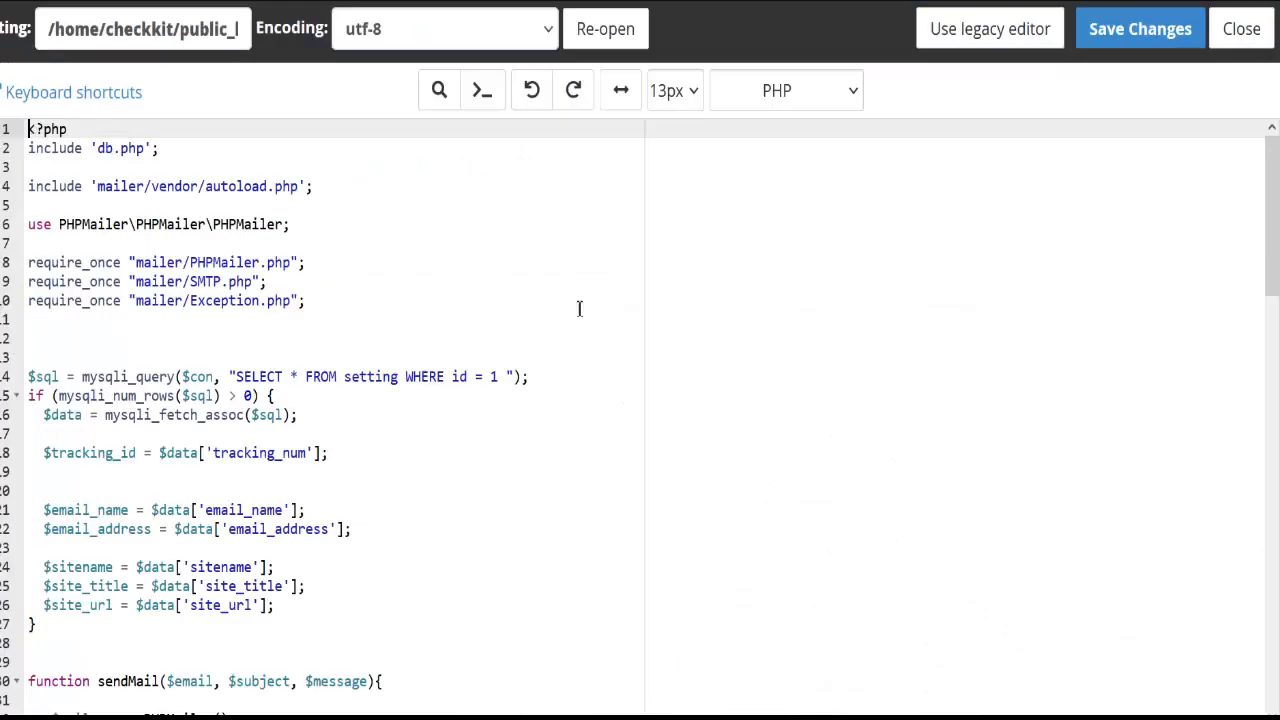
scroll(137, 294, down, 3)
scroll(141, 294, down, 7)
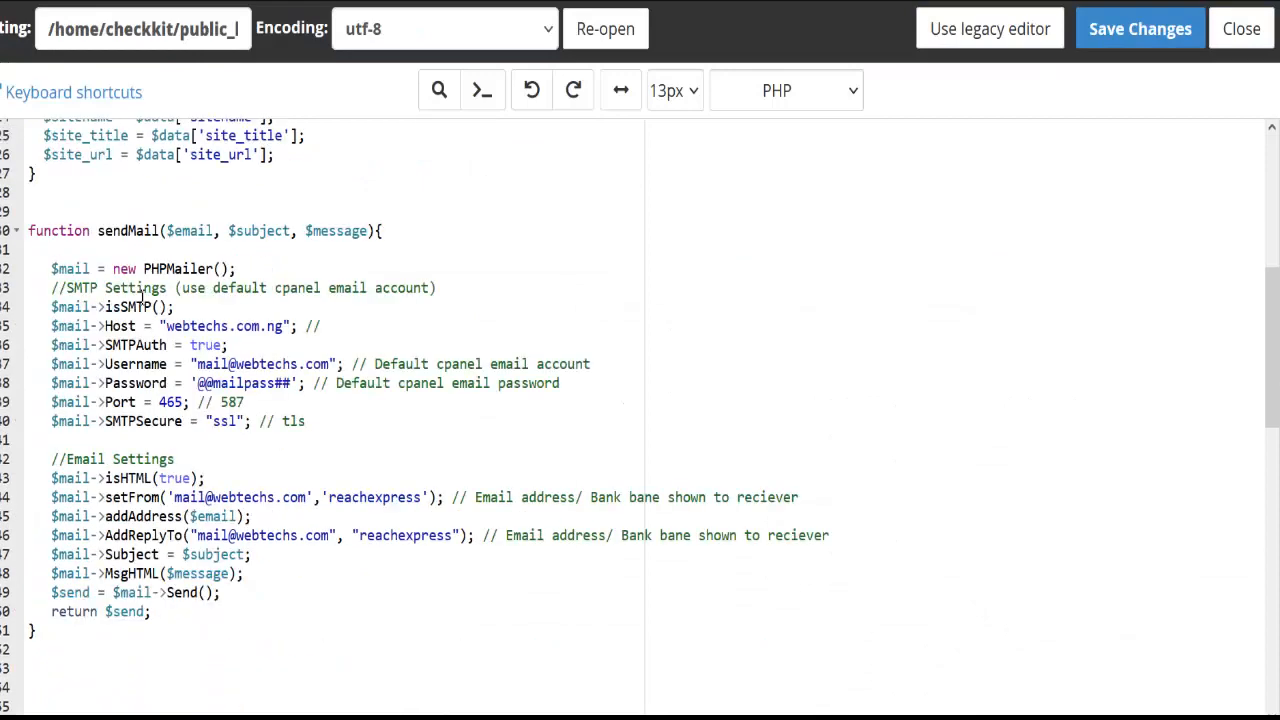
scroll(145, 305, up, 3)
scroll(147, 313, down, 8)
scroll(145, 311, down, 6)
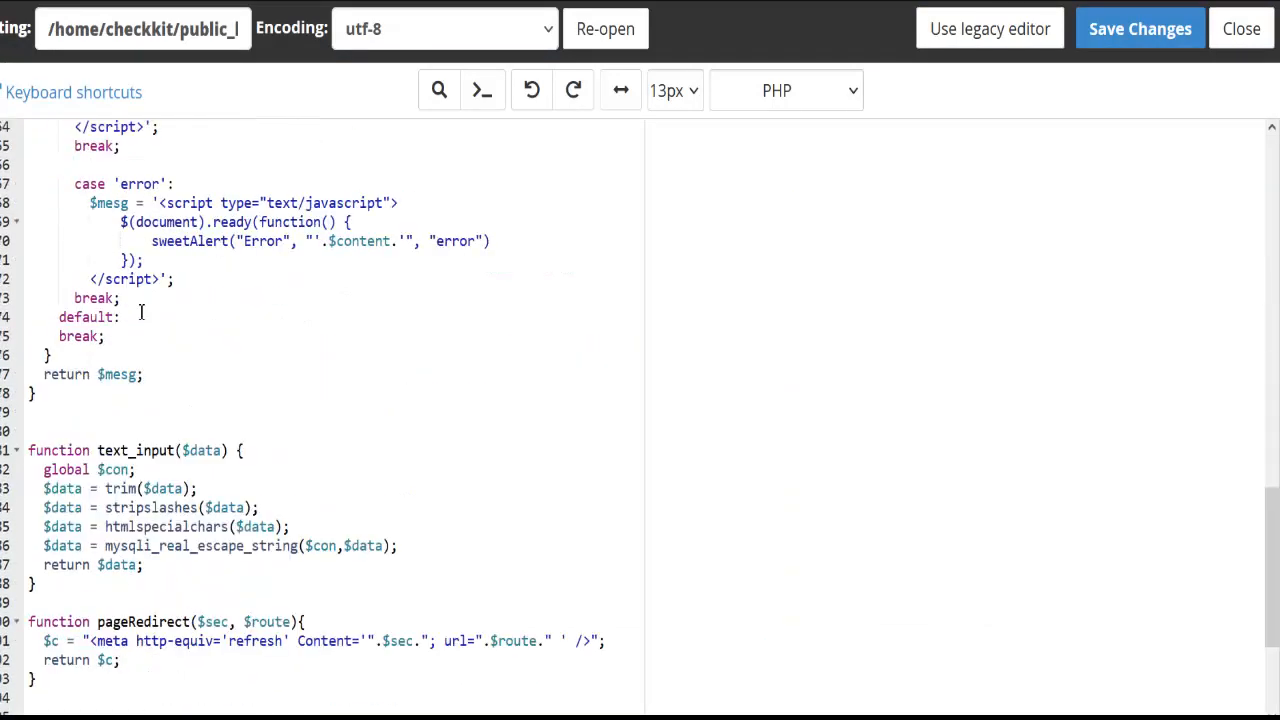
scroll(142, 312, up, 14)
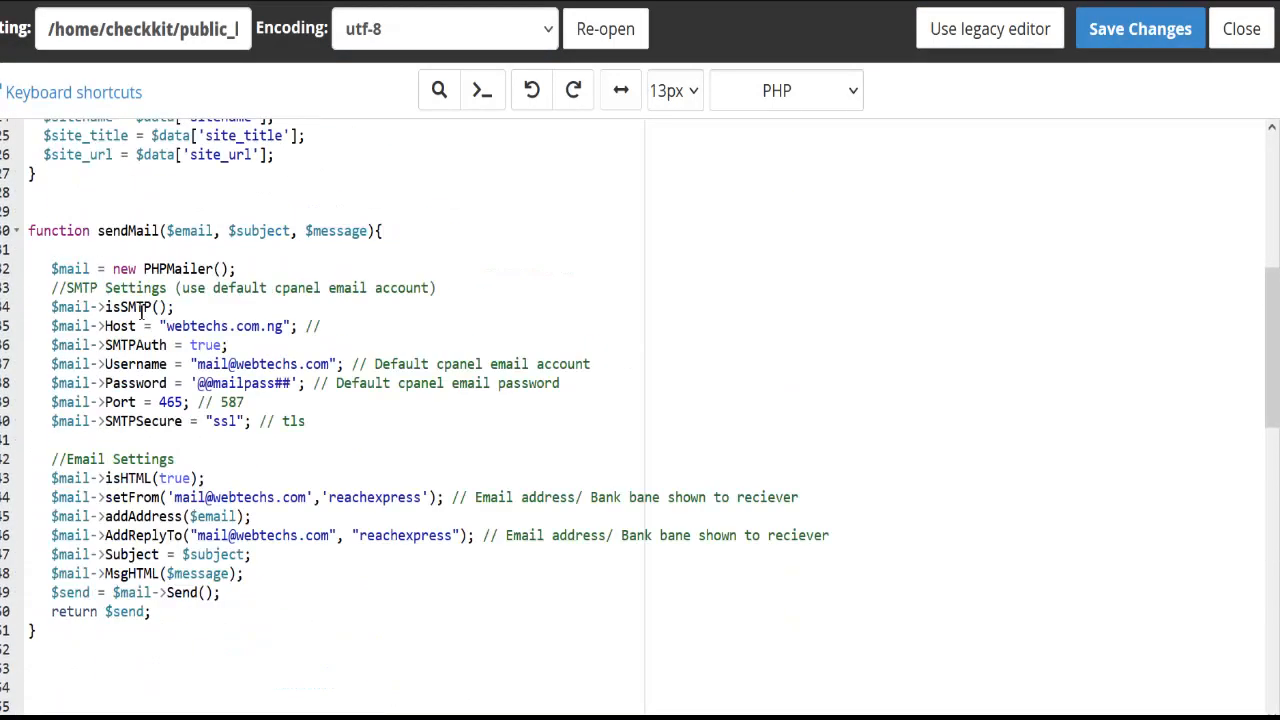
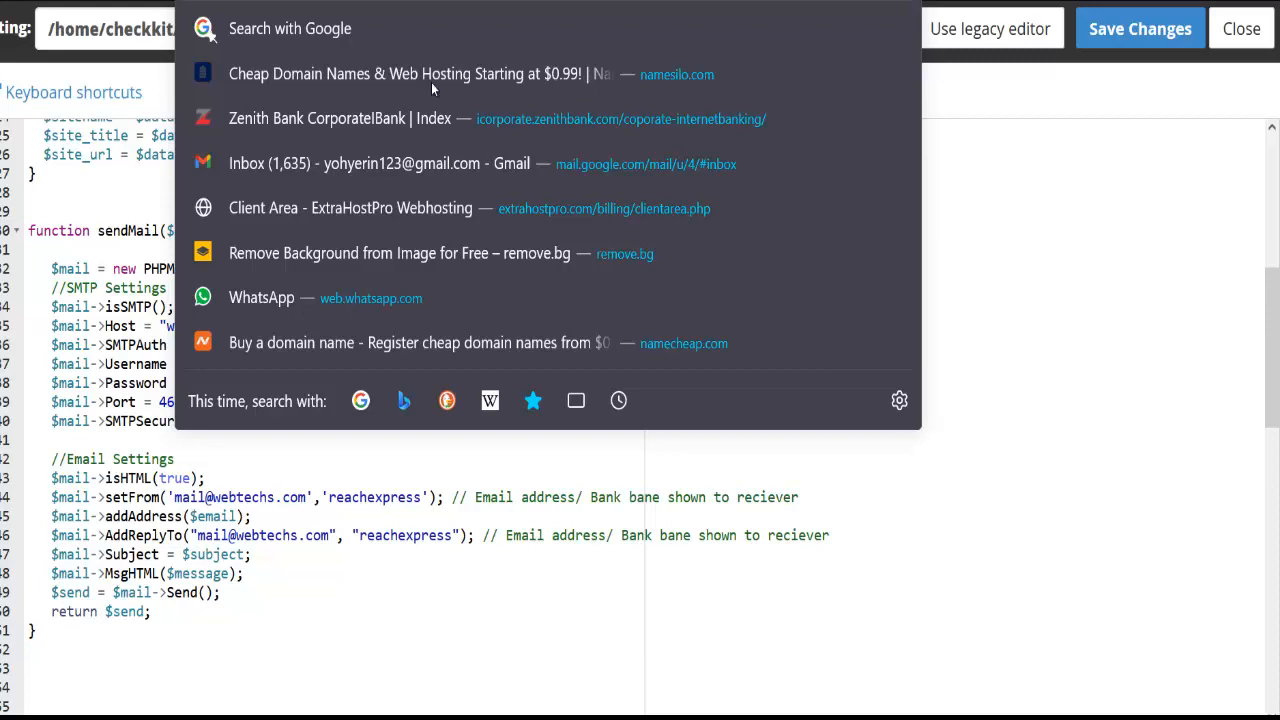
In functions.php, replace the SMTP Host value webtechs.com.ng with checkkit.top
click(1106, 404)
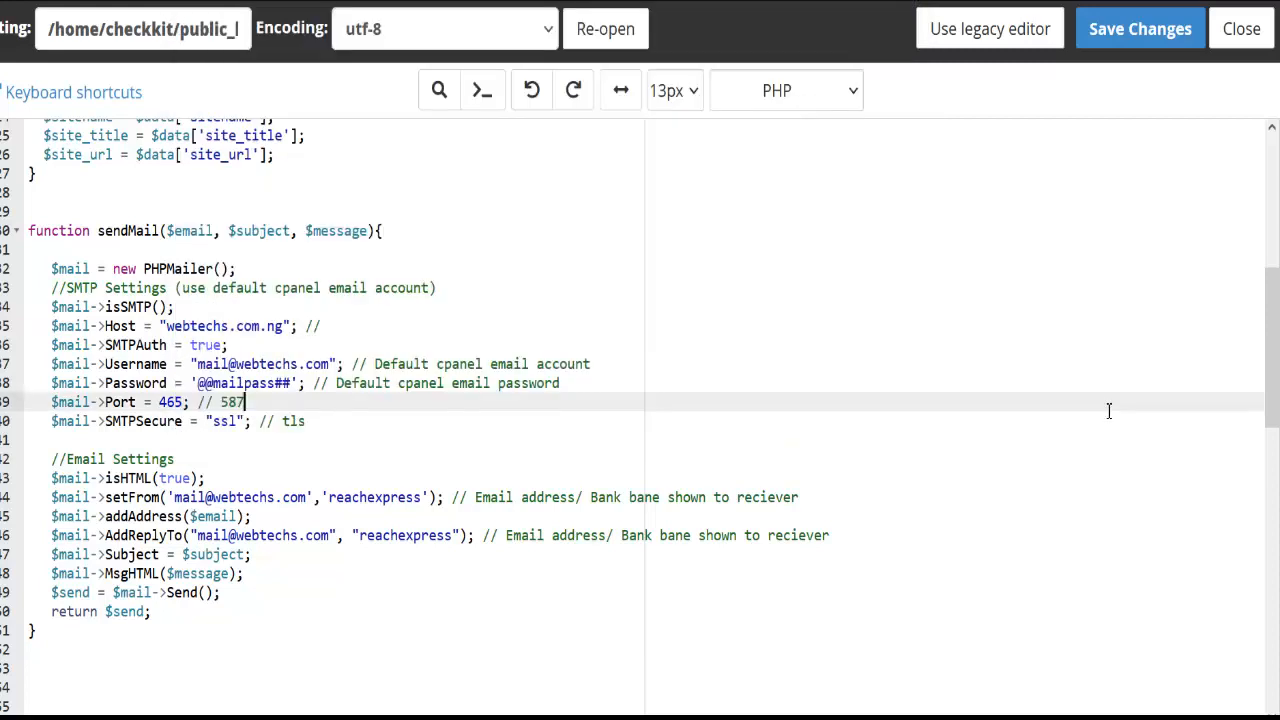
click(285, 326)
key(ctrl+shift+Left)
key(ctrl+shift+Left)
key(ctrl+shift+Left)
key(ctrl+shift+Left)
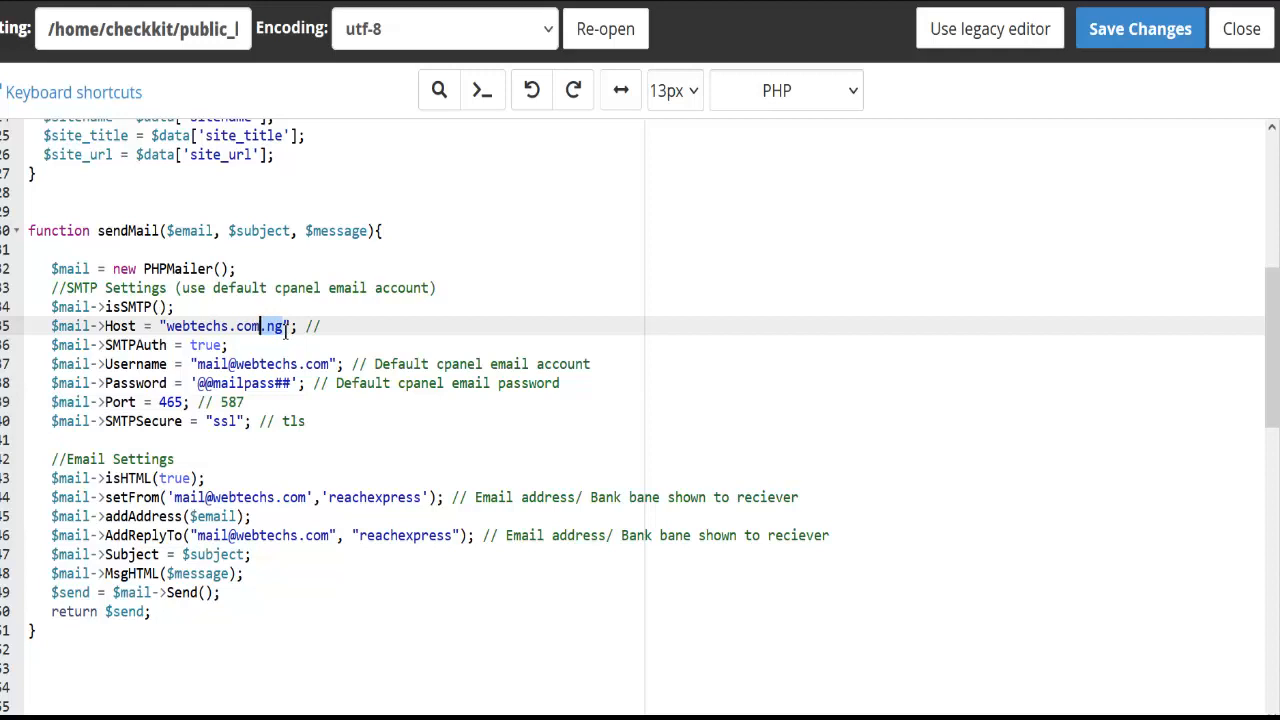
key(ctrl+shift+Left)
text(checkkit.top)
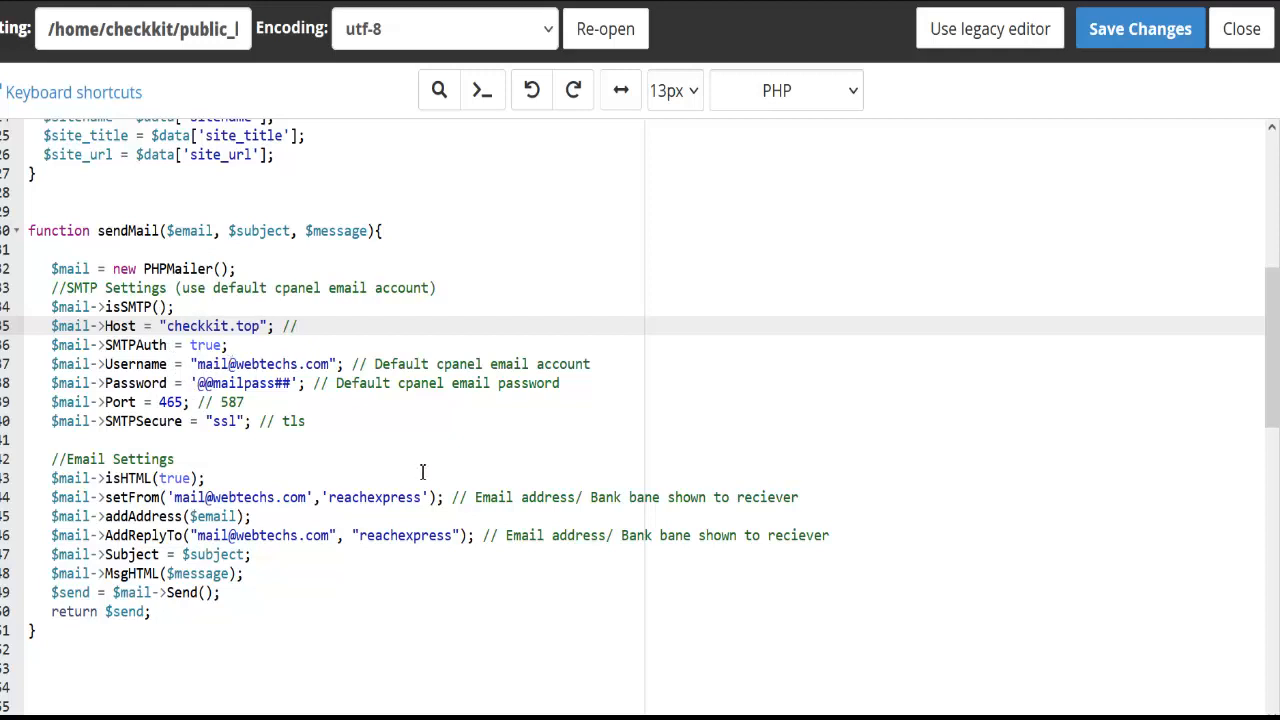
Delete webtechs.com after the @ in the SMTP Username and enter checkkit.top instead
click(280, 362)
double_click(280, 362)
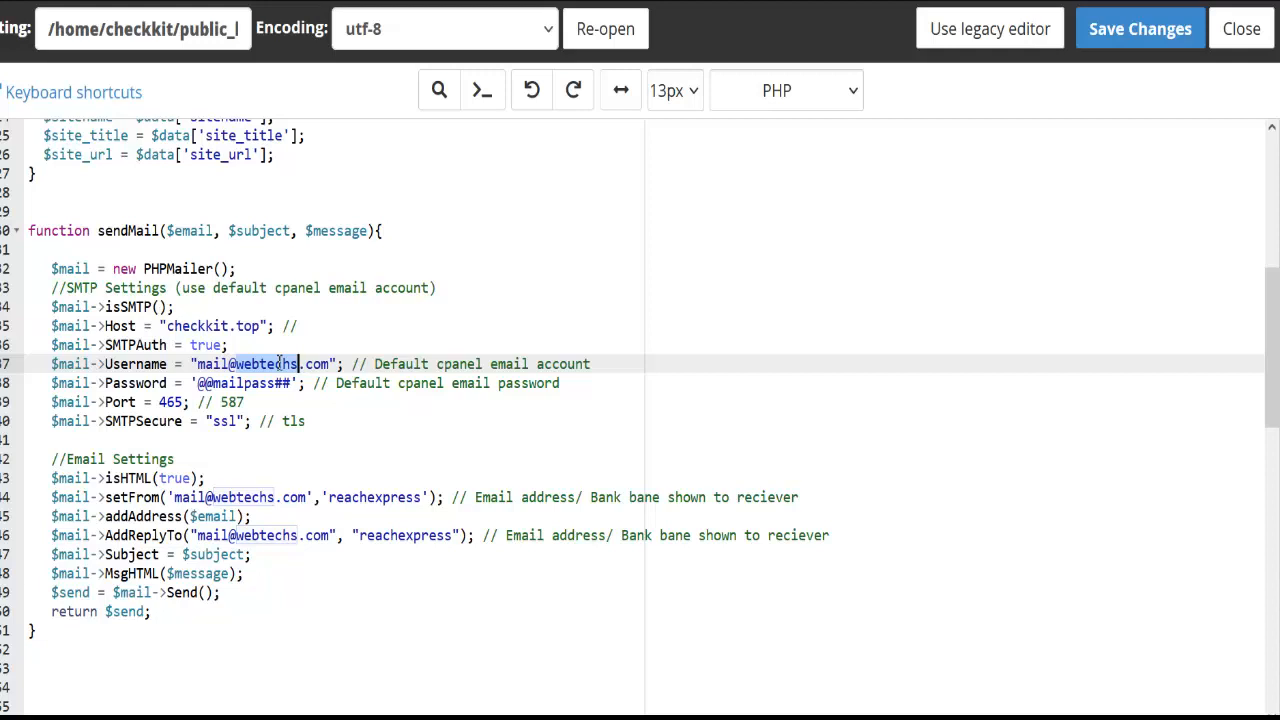
drag(283, 364, 298, 366)
click(315, 364)
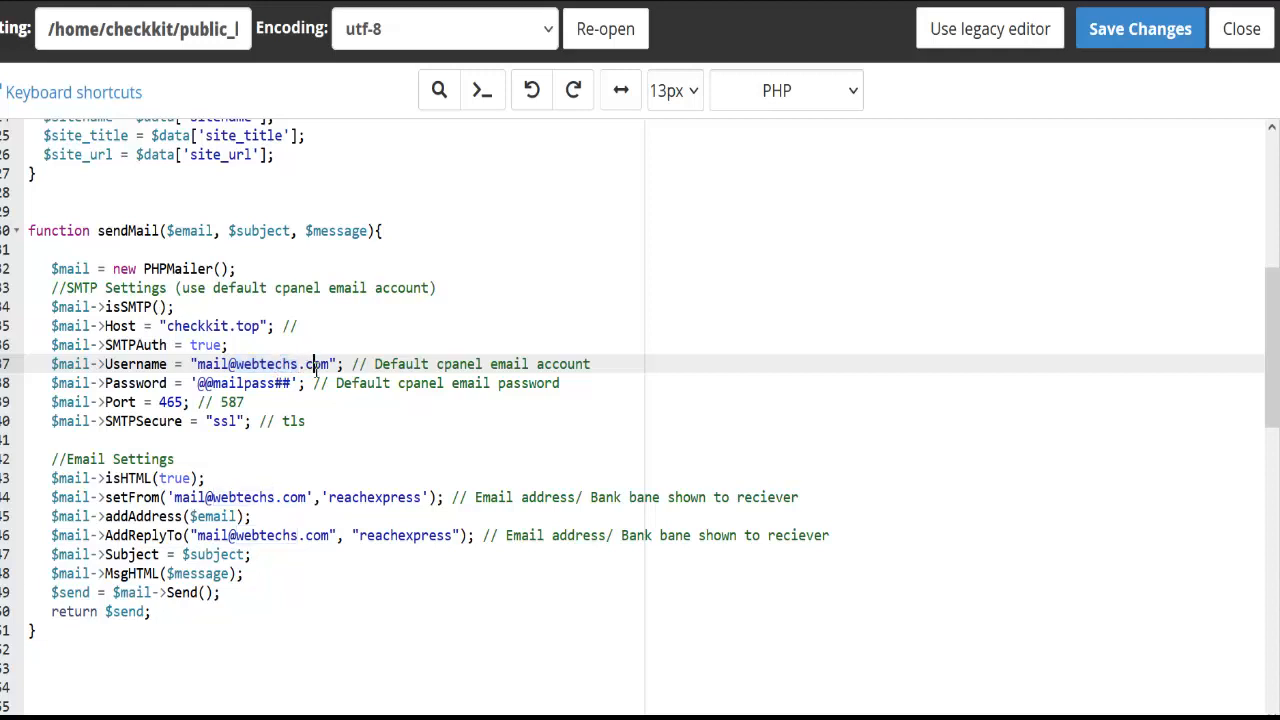
key(BackSpace)
key(BackSpace)
key(BackSpace)
key(BackSpace)
key(BackSpace)
key(BackSpace)
key(BackSpace)
key(BackSpace)
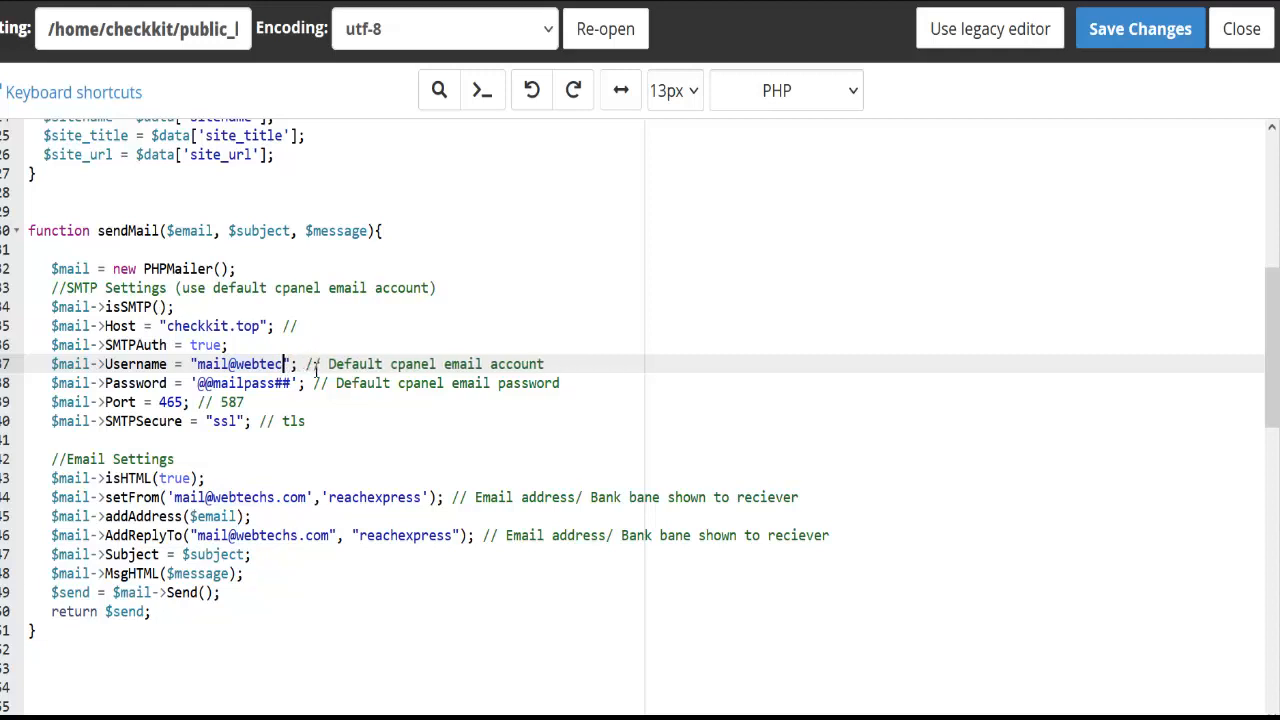
key(BackSpace)
key(BackSpace)
key(BackSpace)
key(BackSpace)
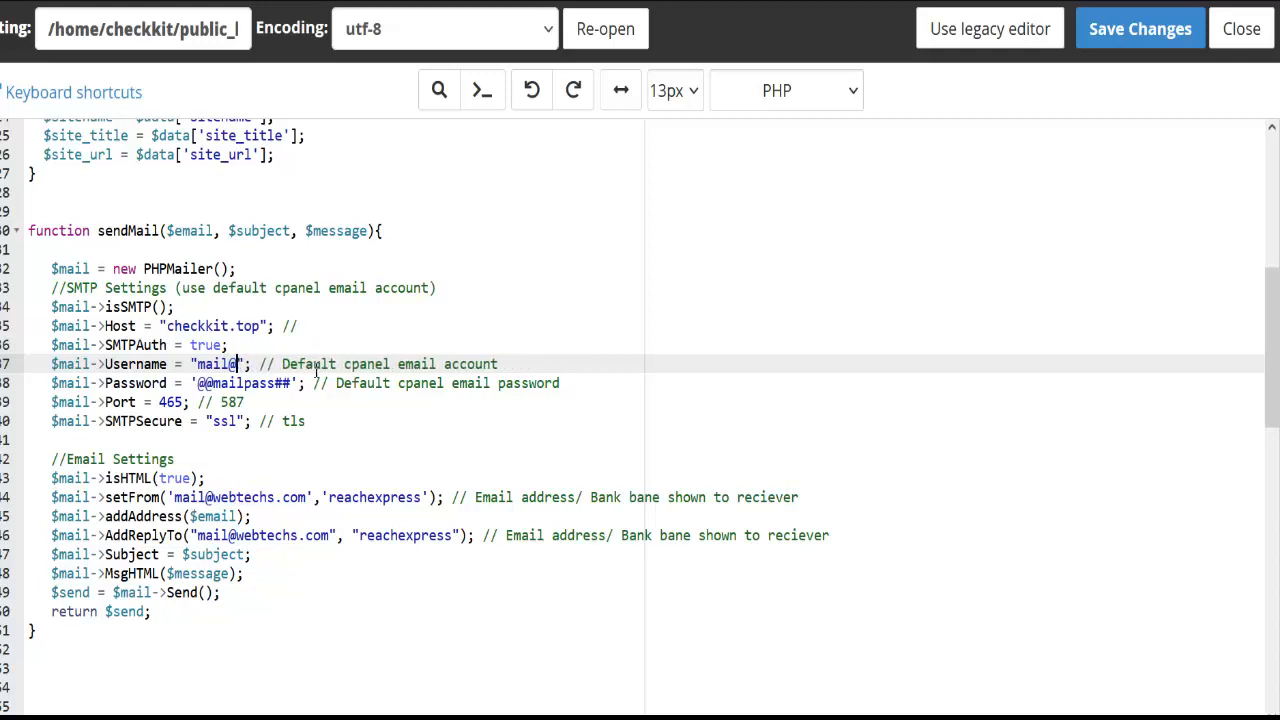
text(checkkit.top)
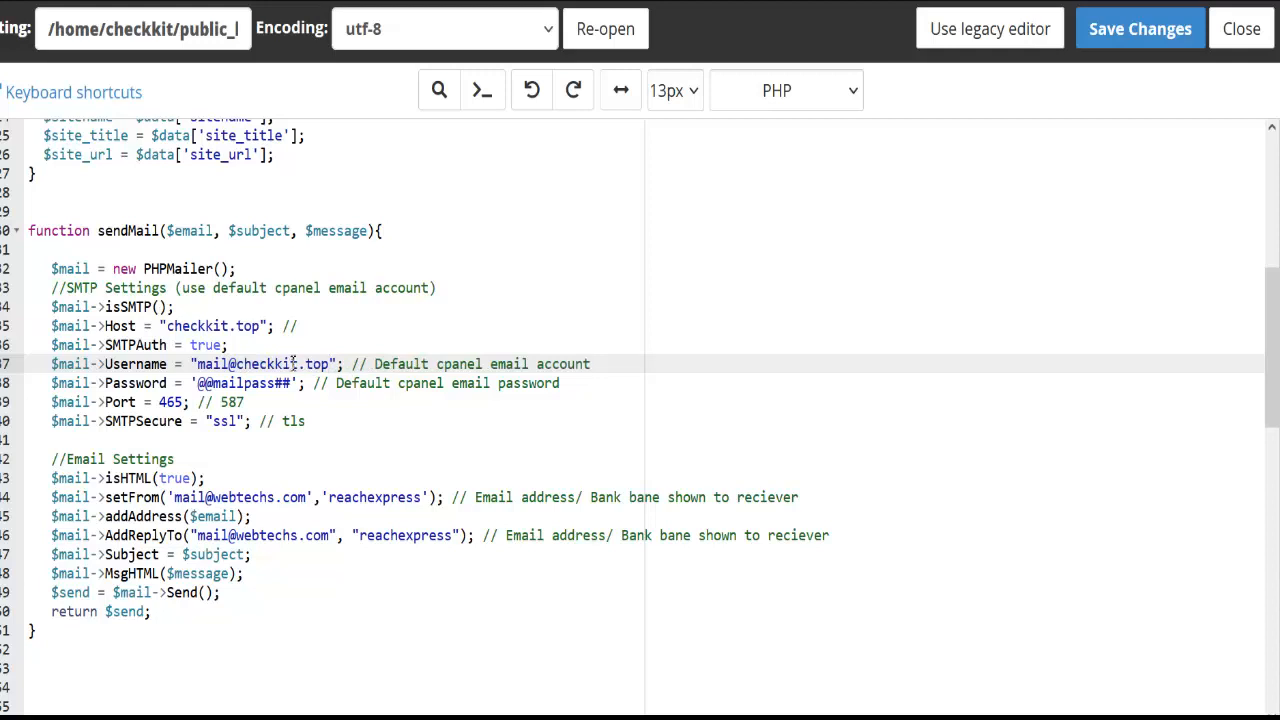
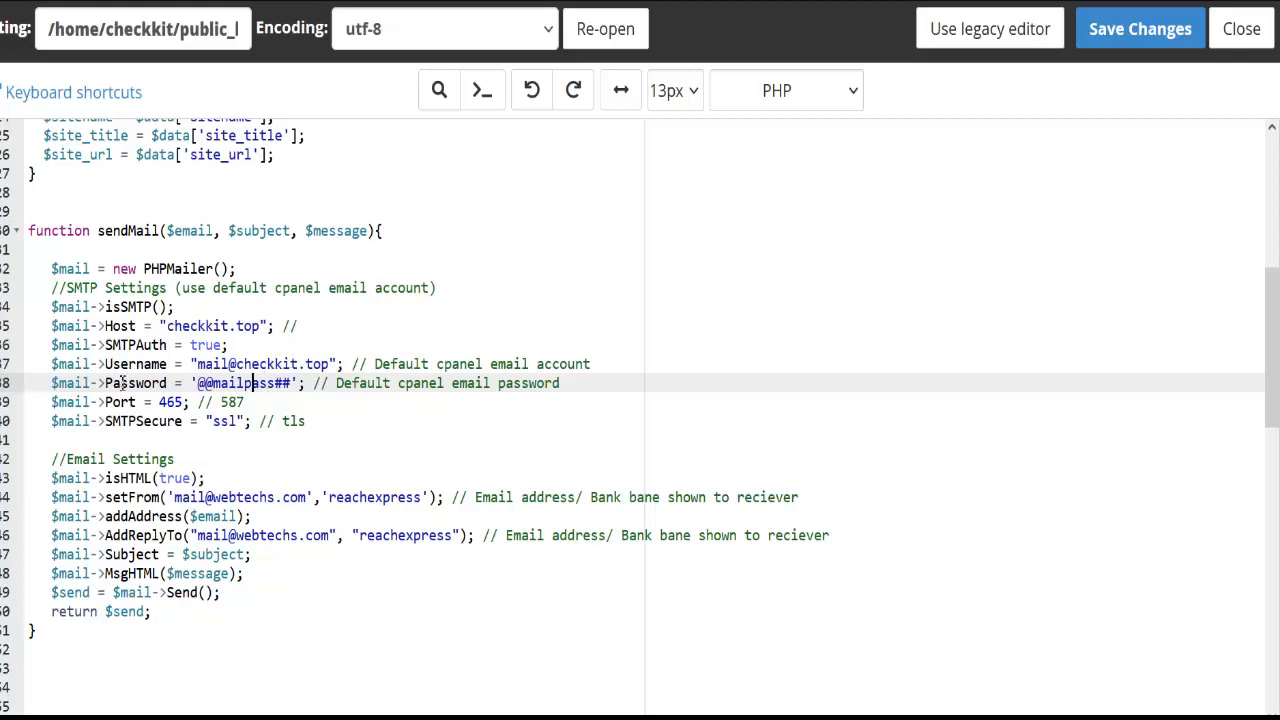
Replace webtechs.com with checkkit.top in the setFrom sender address
click(383, 435)
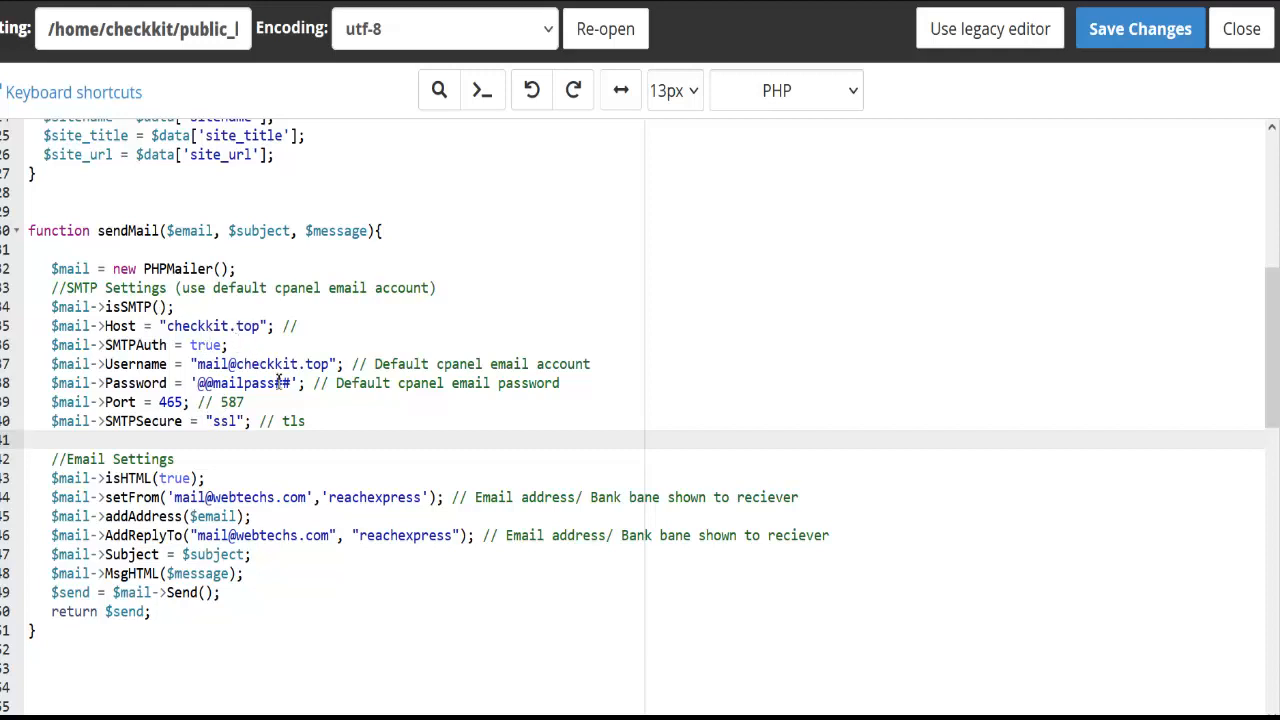
scroll(258, 520, down, 3)
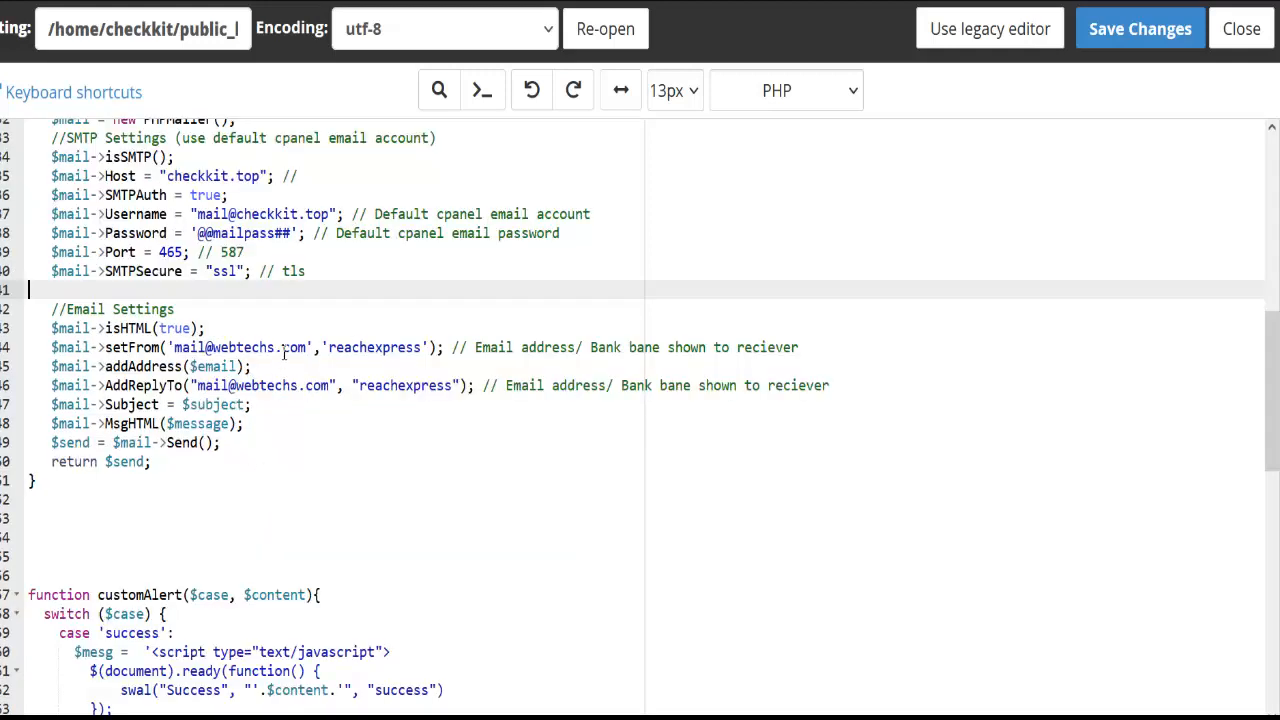
click(309, 348)
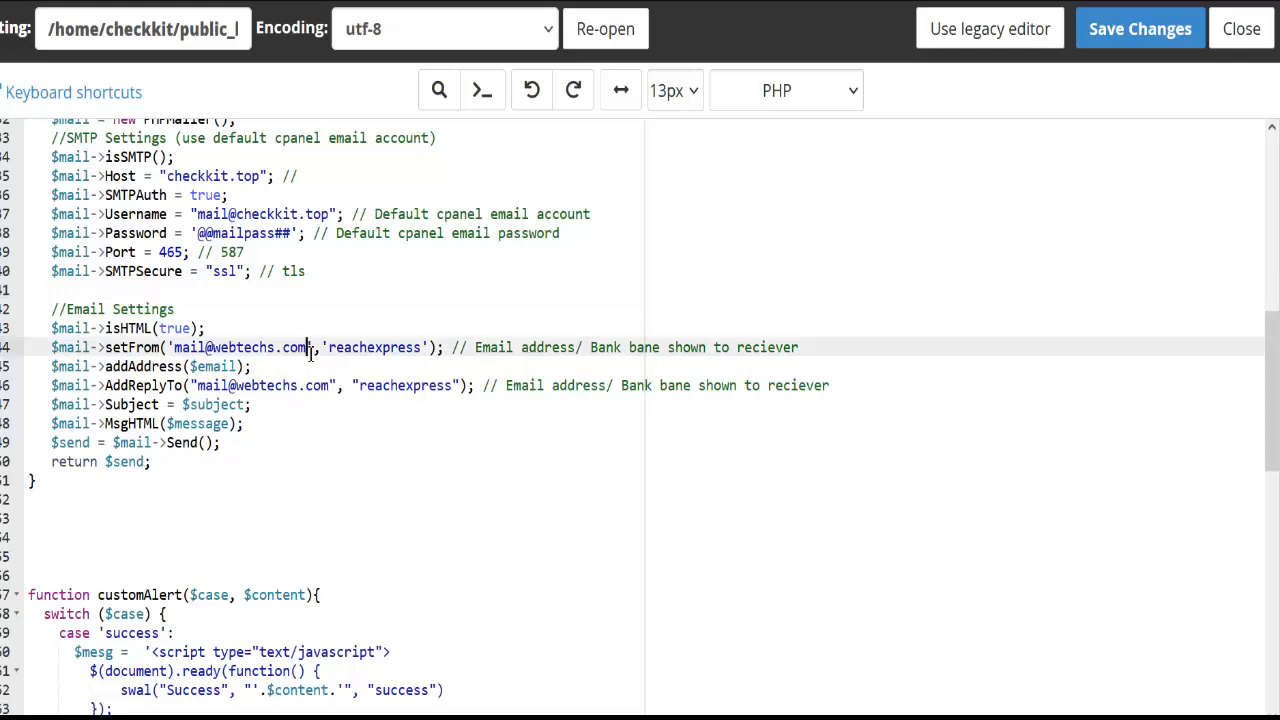
key(ctrl+shift+Left)
key(ctrl+shift+Left)
key(ctrl+shift+Left)
text(checkkit.top)
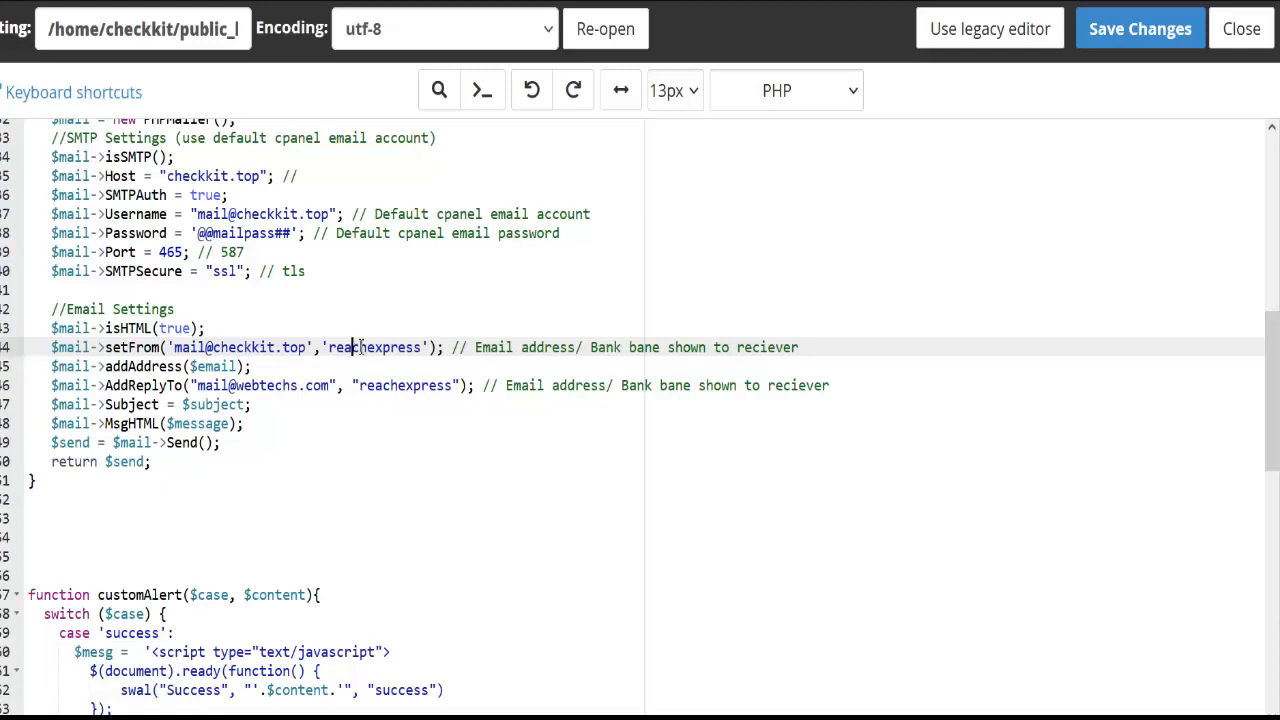
Change the AddReplyTo domain to checkkit.top and save functions.php
click(330, 387)
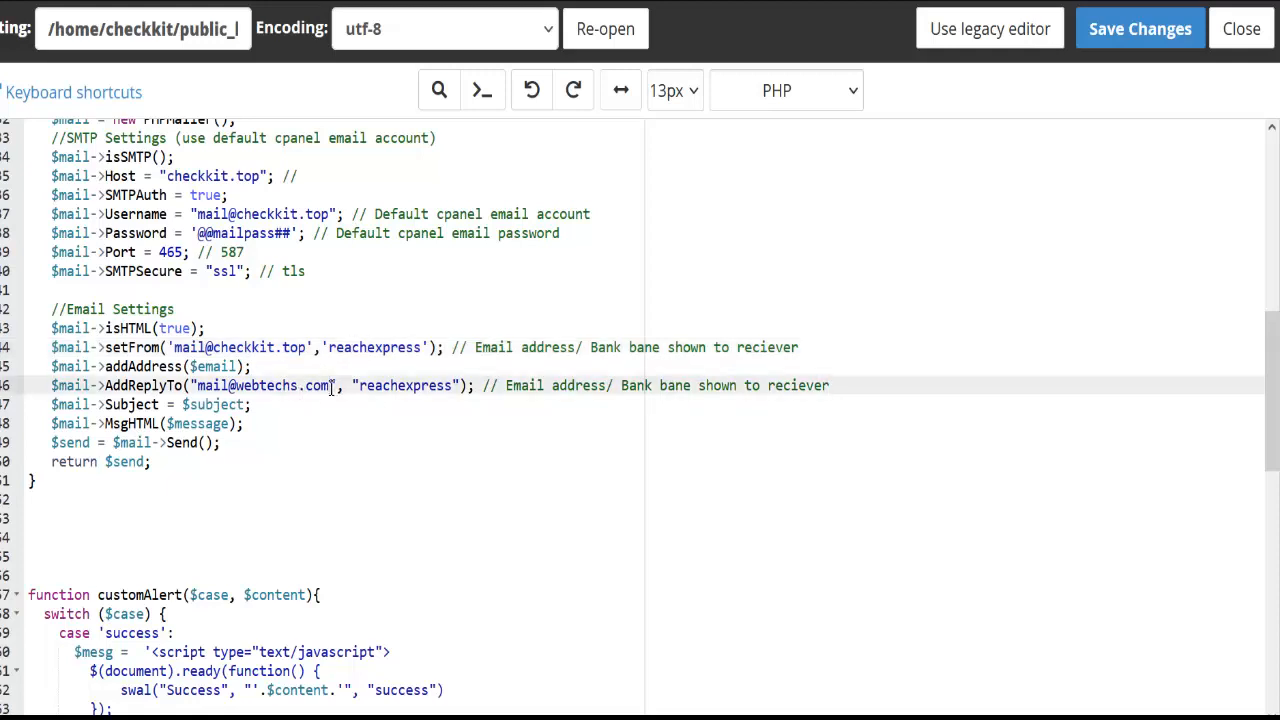
key(ctrl+shift+Left)
key(ctrl+shift+Left)
key(ctrl+shift+Left)
text(checkkit.top)
scroll(333, 387, down, 10)
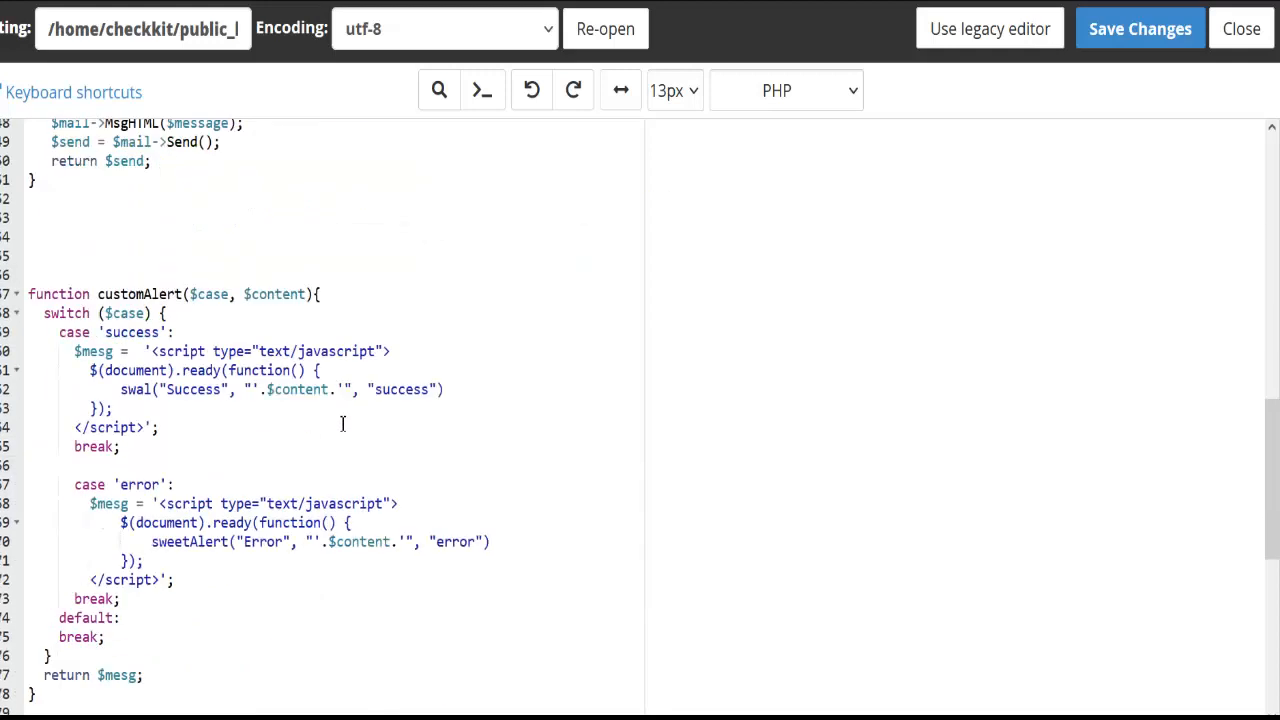
scroll(380, 430, up, 15)
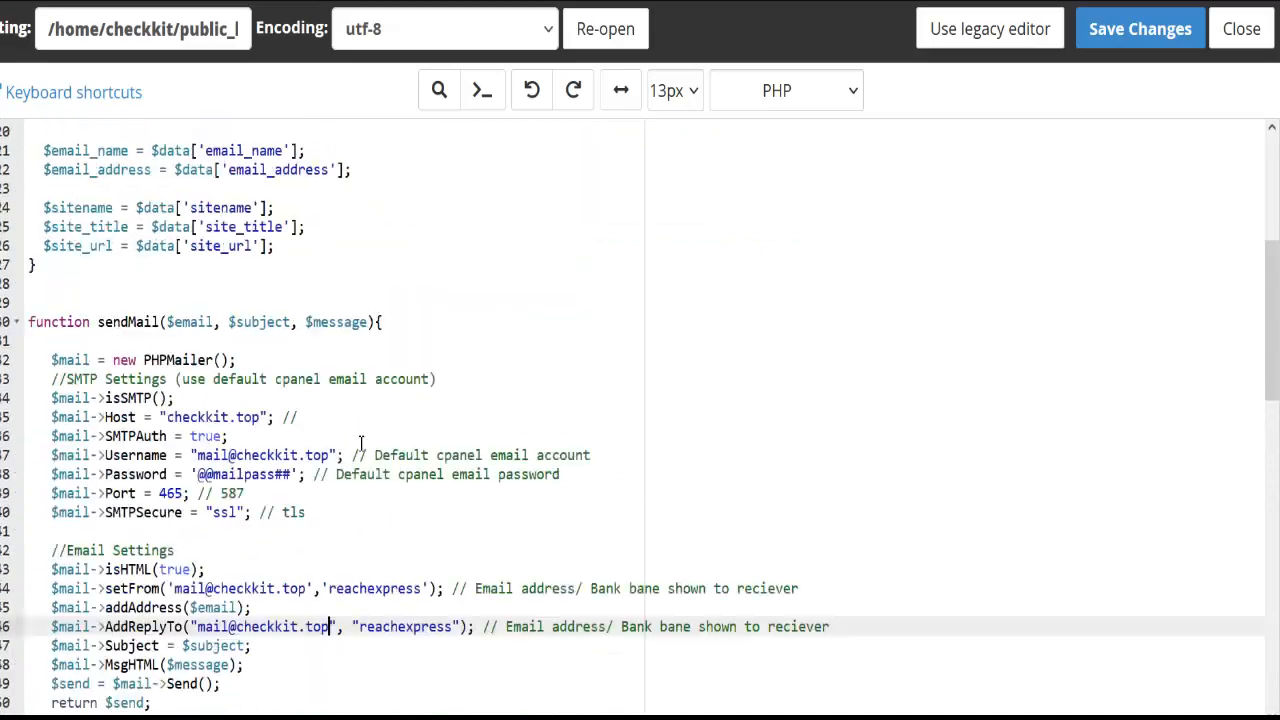
click(1130, 32)
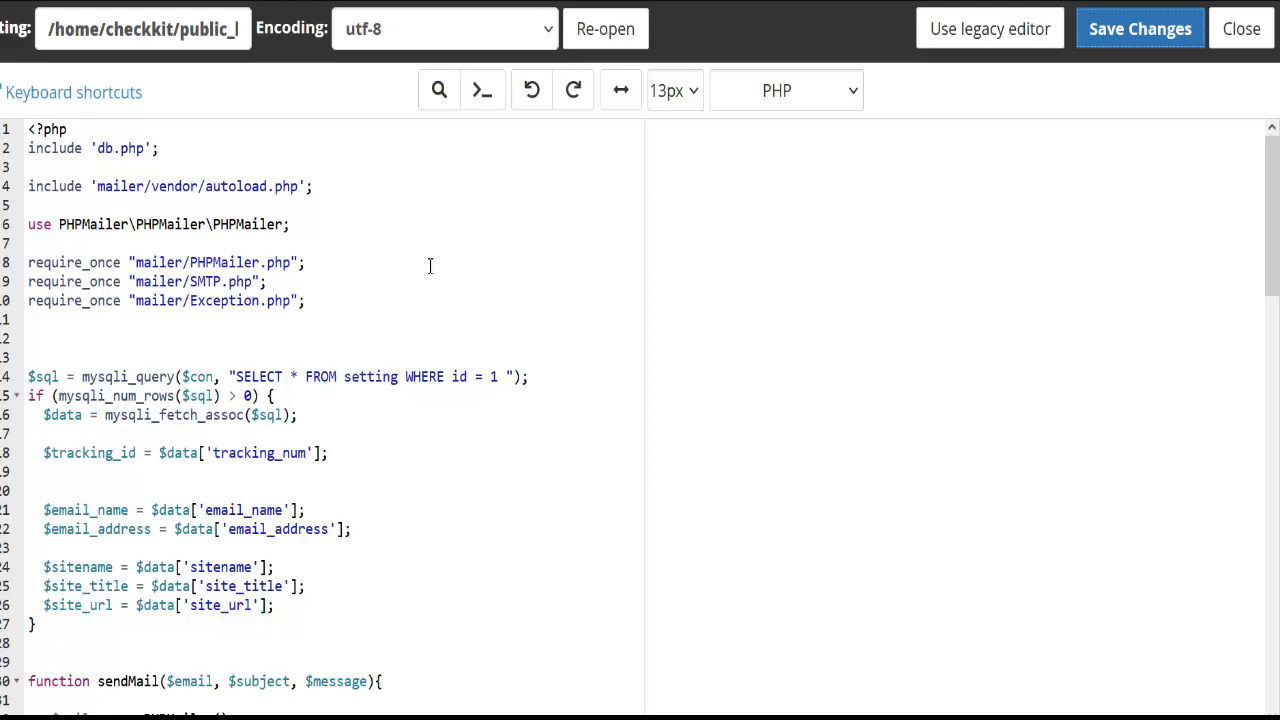
Switch to the Gmail inbox to check for new Easy Ship shipment emails
key(ctrl+Tab)
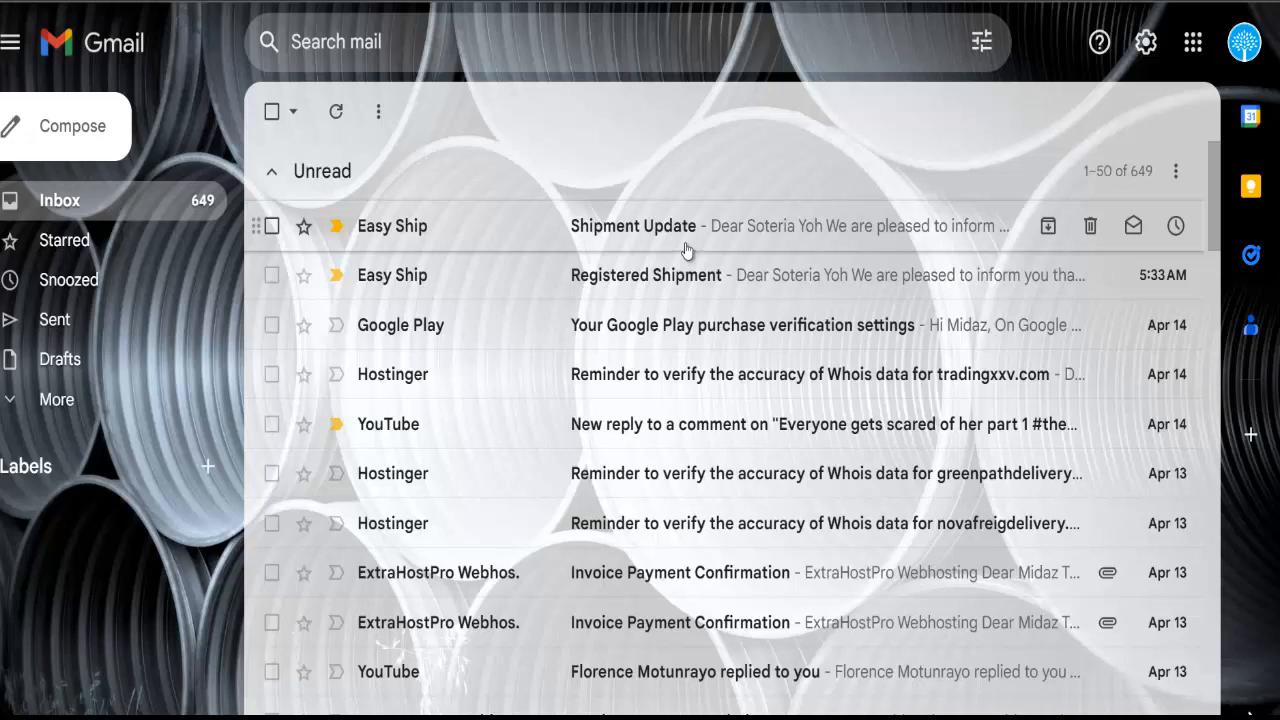
Open and read the Registered Shipment email from Easy Ship
click(684, 280)
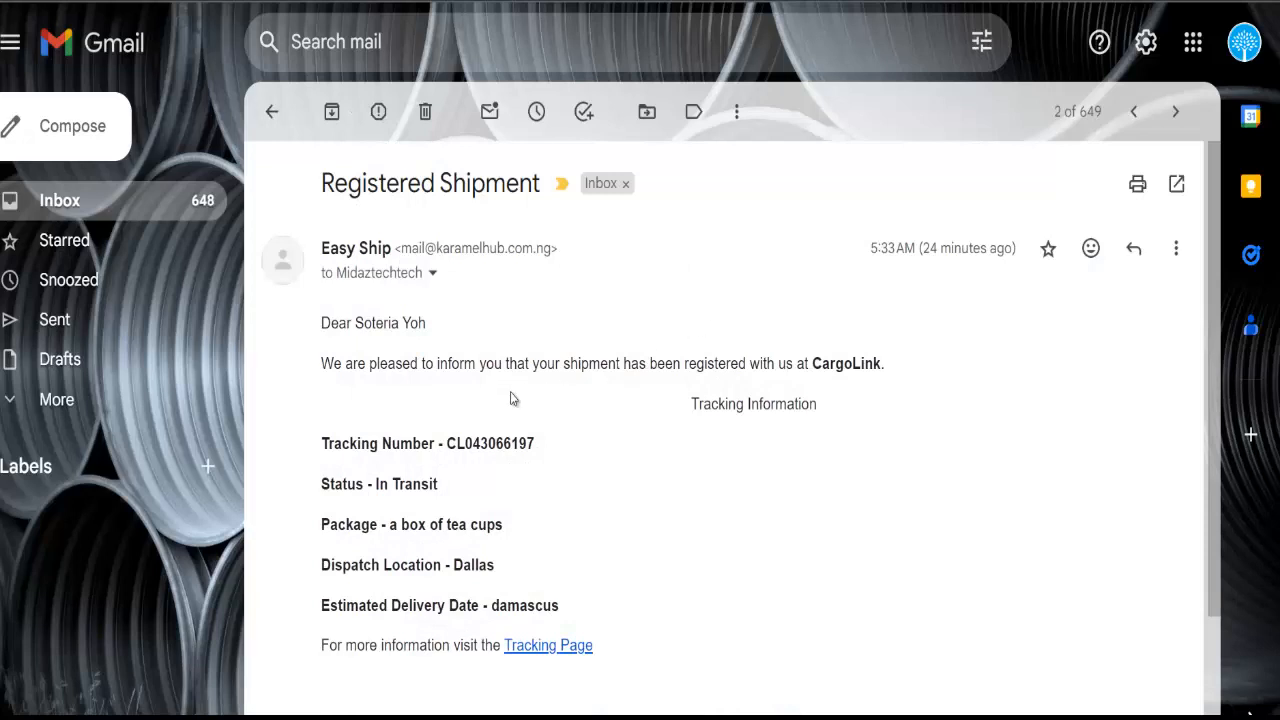
scroll(510, 400, down, 2)
scroll(530, 420, up, 2)
scroll(480, 443, down, 2)
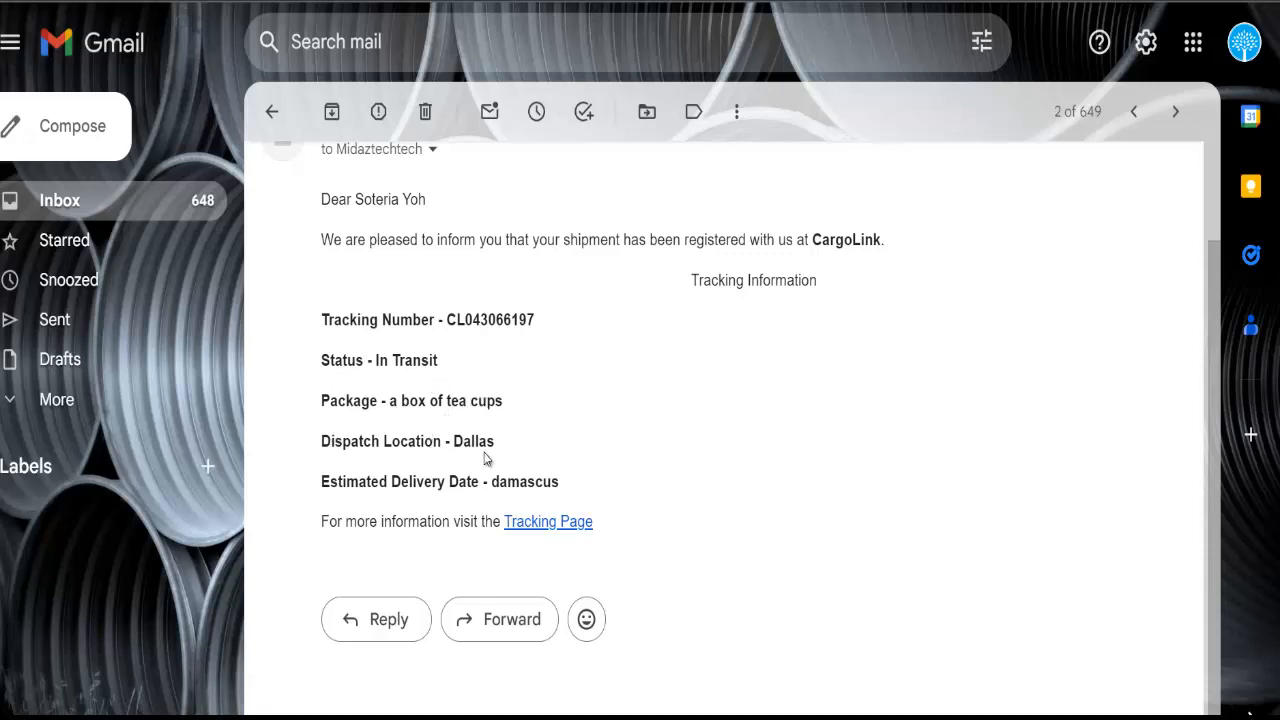
Follow the email's Tracking Page link and select the tracking number
click(548, 530)
double_click(497, 320)
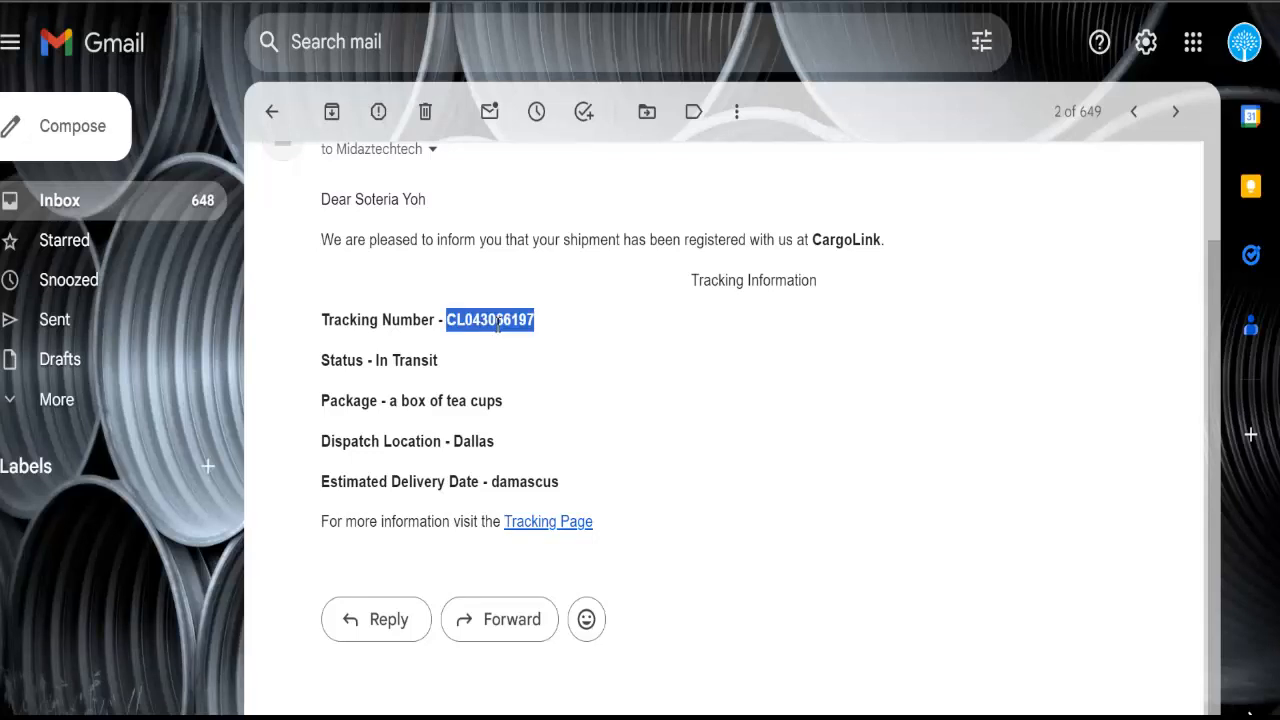
click(608, 454)
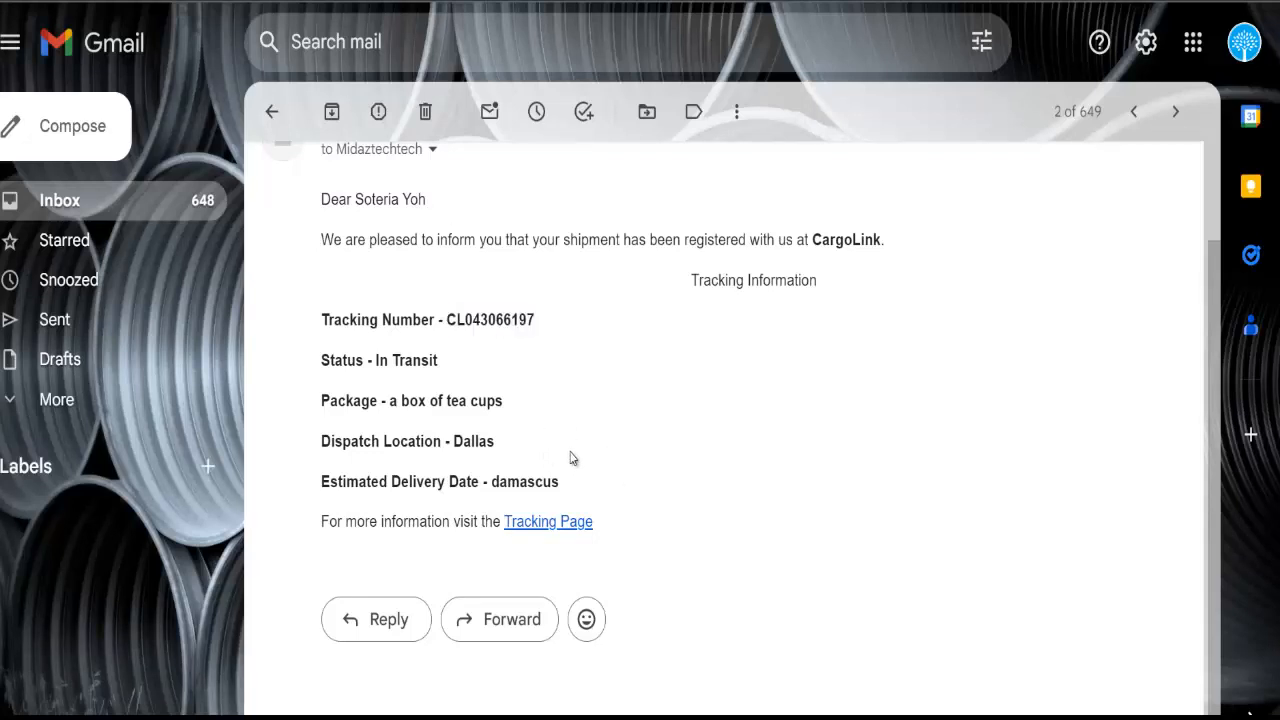
scroll(479, 432, up, 1)
scroll(479, 432, up, 2)
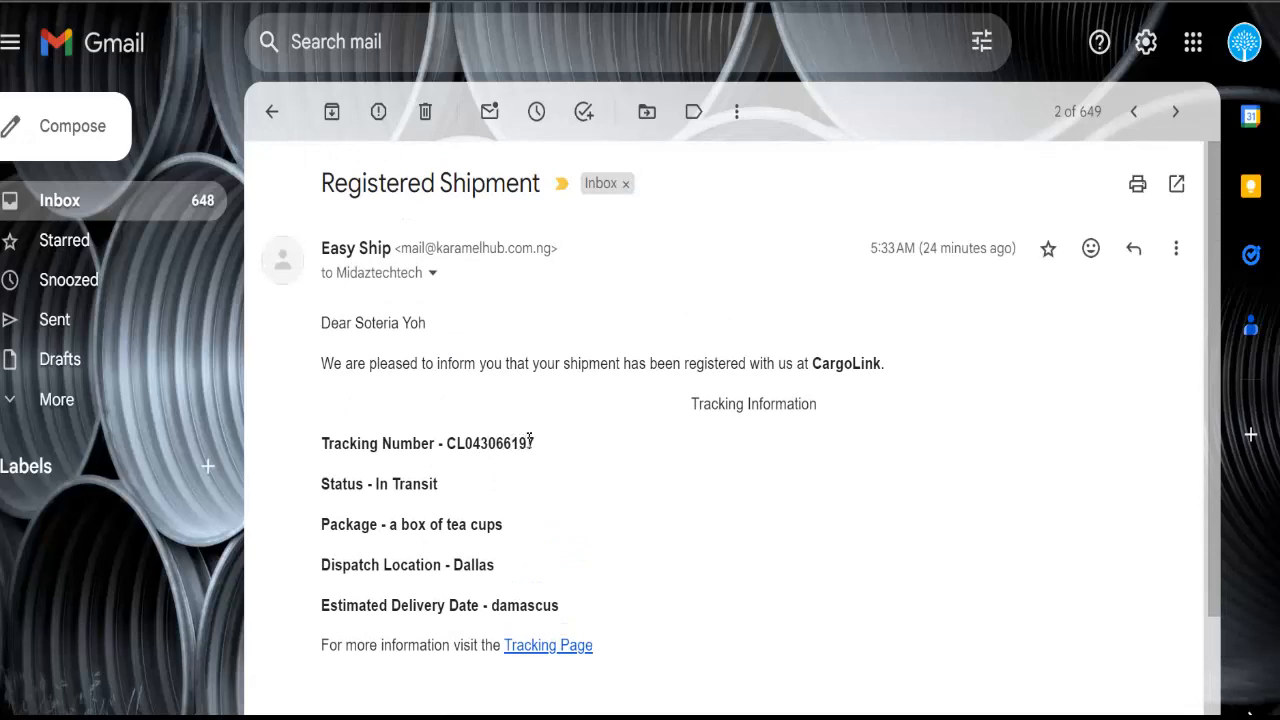
scroll(551, 480, down, 2)
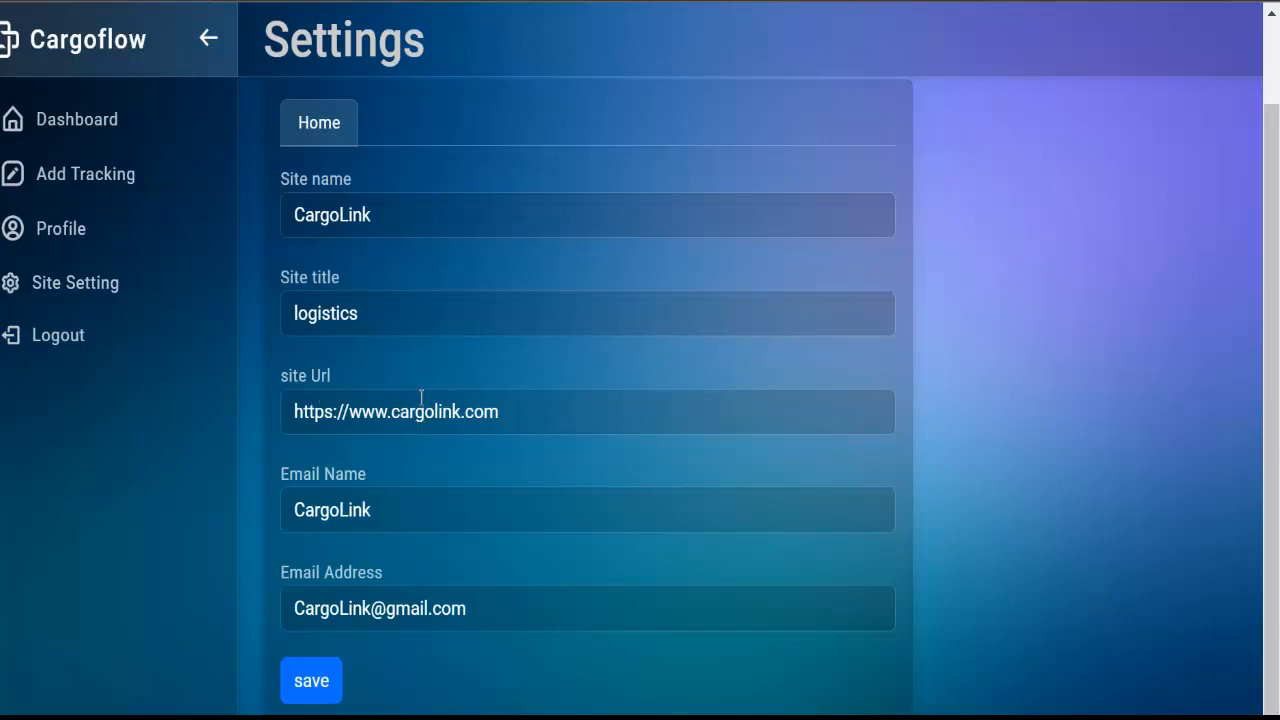
Scroll the Cargoflow admin Settings page to check the CargoLink site name
scroll(458, 424, up, 1)
scroll(460, 425, down, 1)
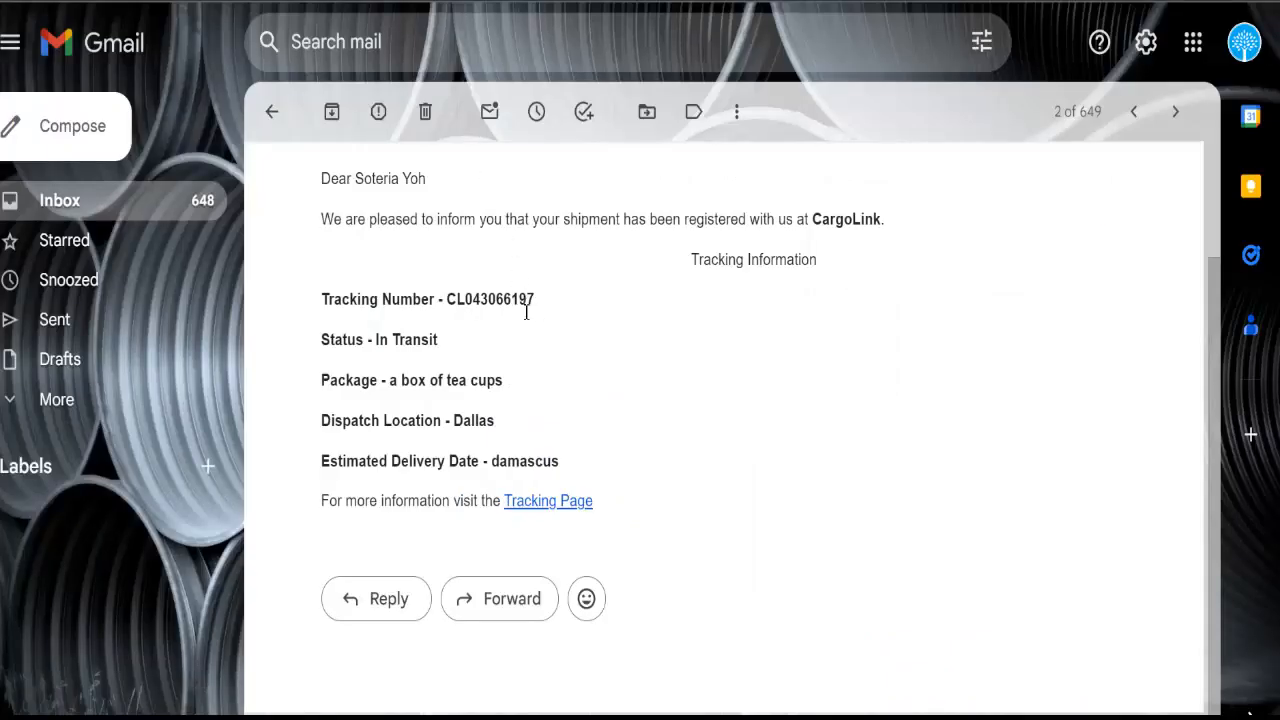
Go back to the inbox and read the Shipment Update email reporting On Hold in Las Vegas
scroll(557, 371, up, 2)
click(272, 112)
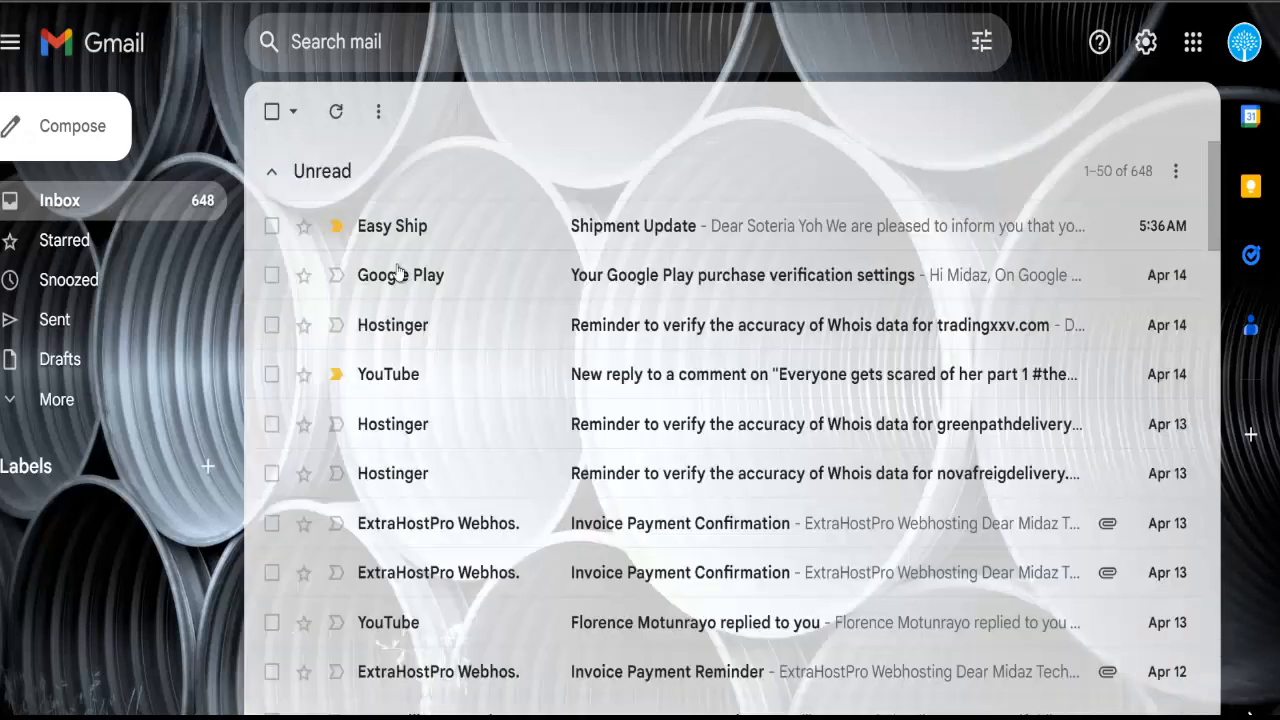
click(586, 224)
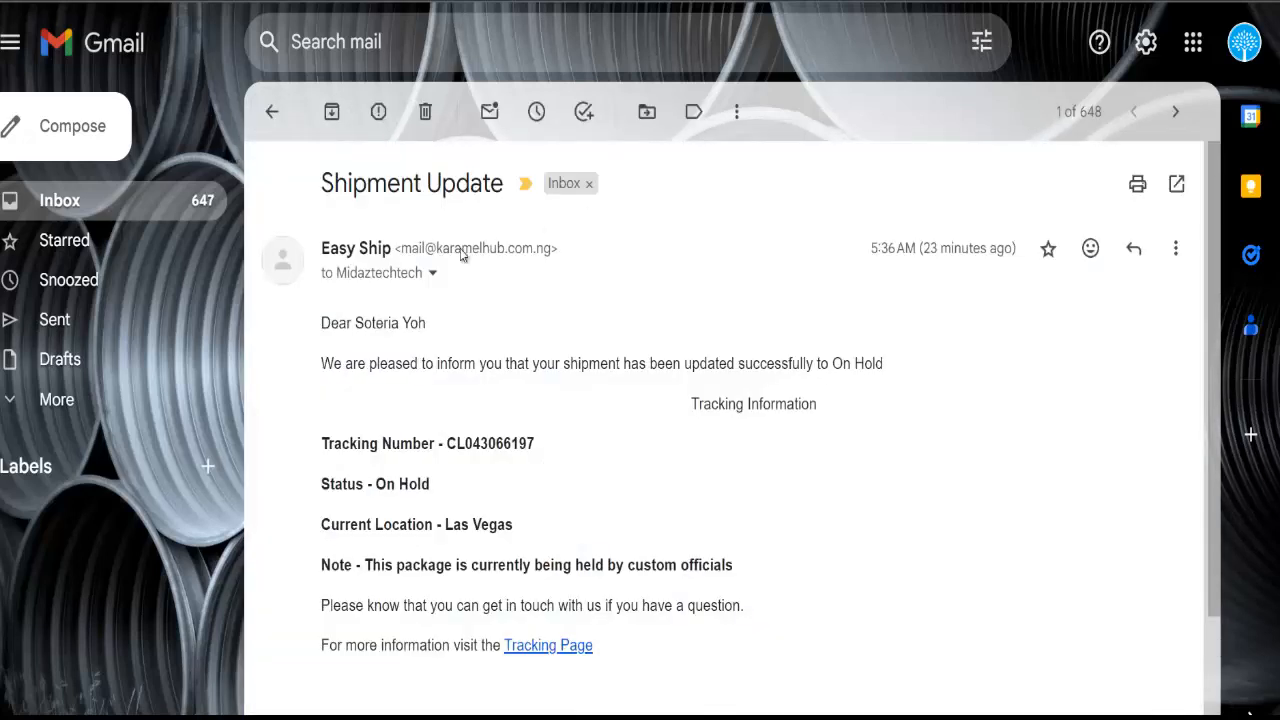
scroll(433, 290, down, 2)
scroll(433, 291, up, 2)
scroll(385, 355, down, 2)
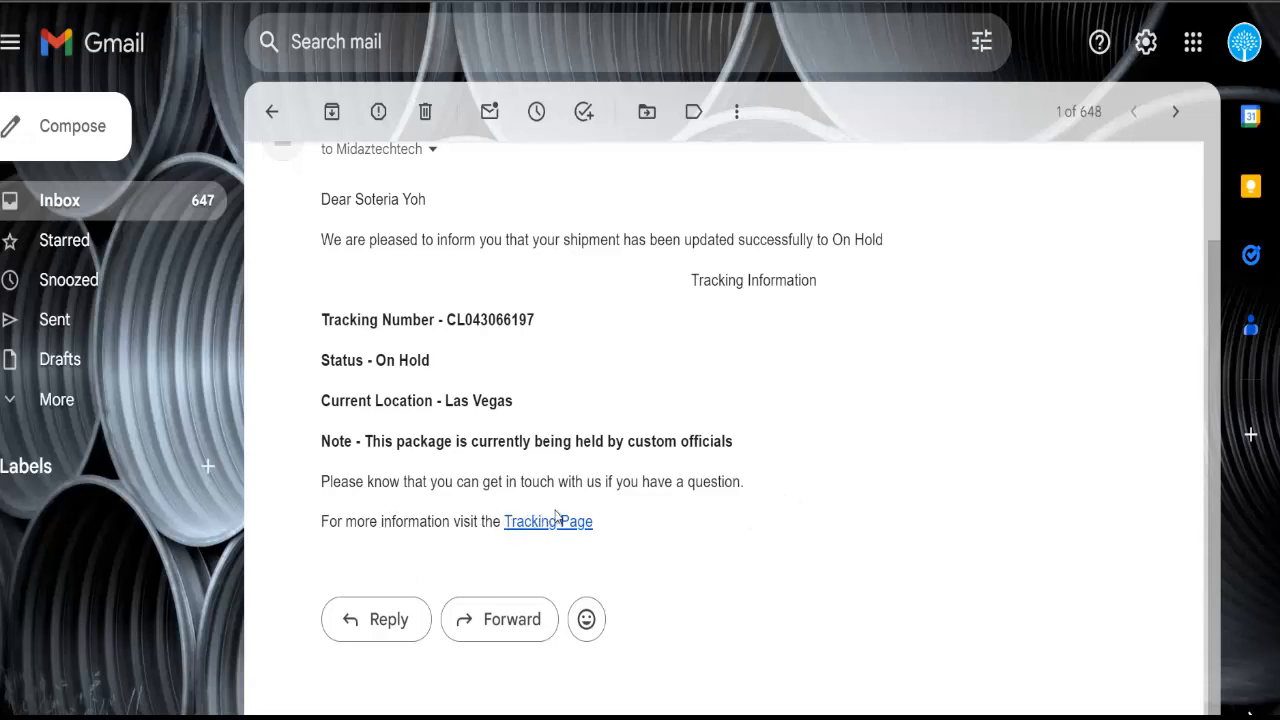
scroll(417, 360, up, 2)
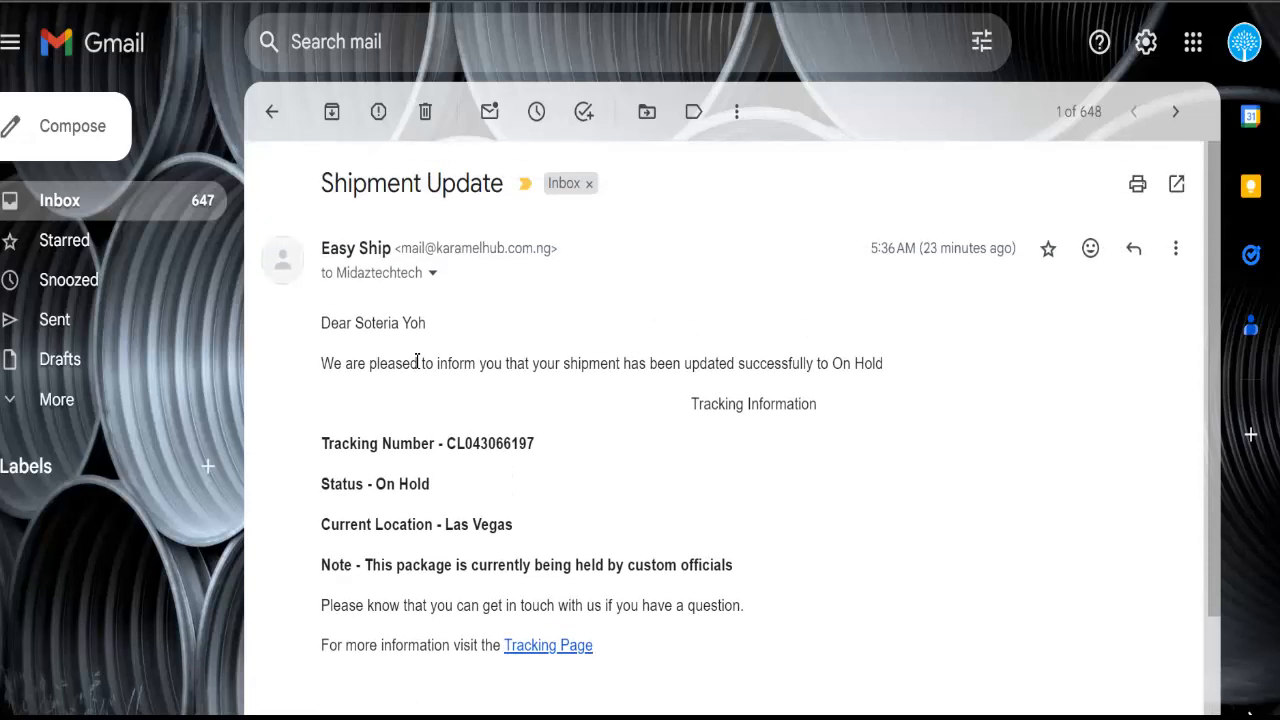